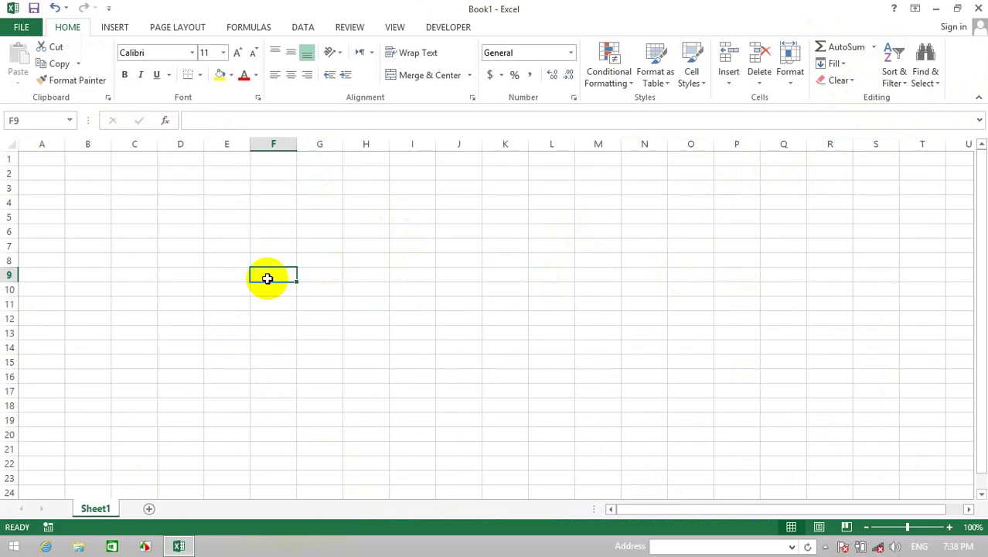
Step: Enter the column headings ID, Name, job, salary, fess and total across cells F9 to K9
text(ID)
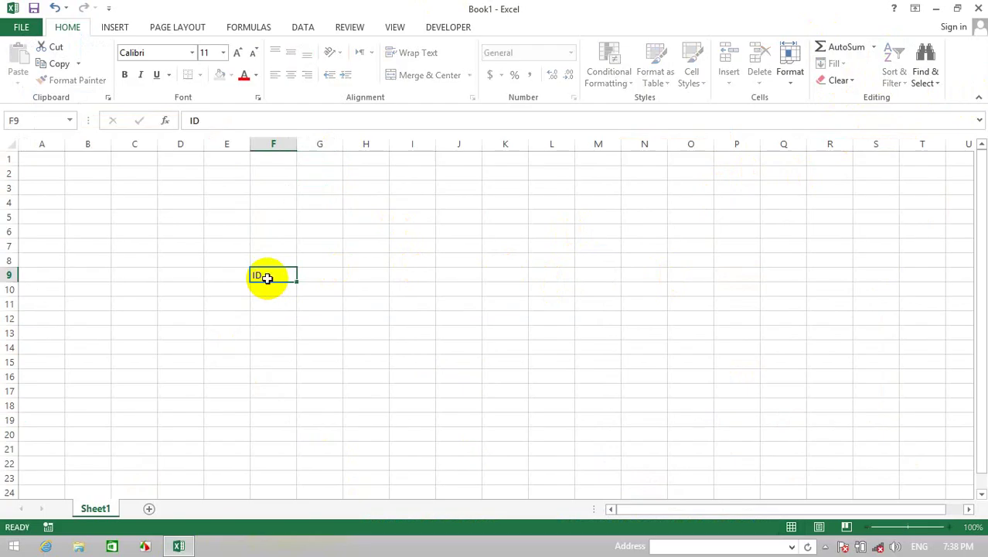
key(Tab)
text(Name)
key(Tab)
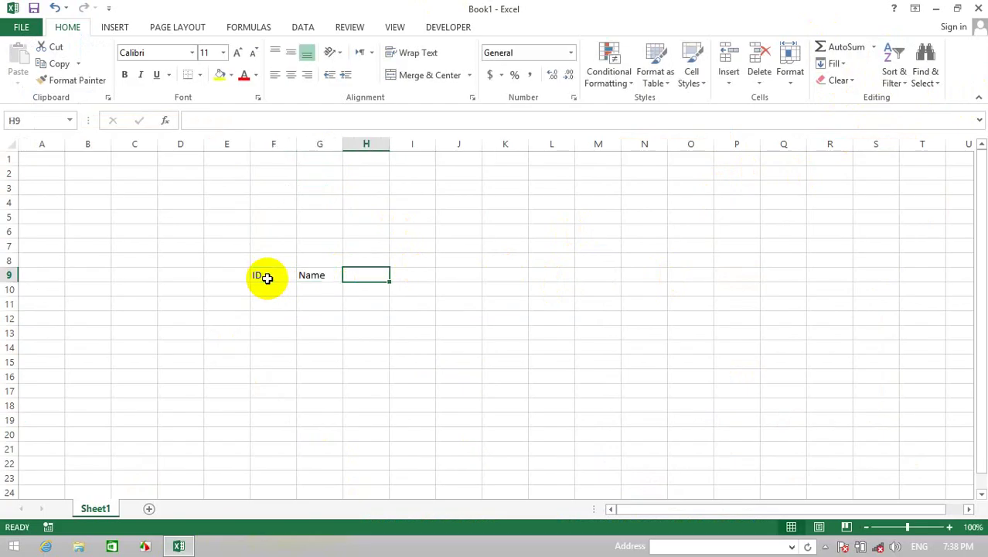
text(job)
key(Tab)
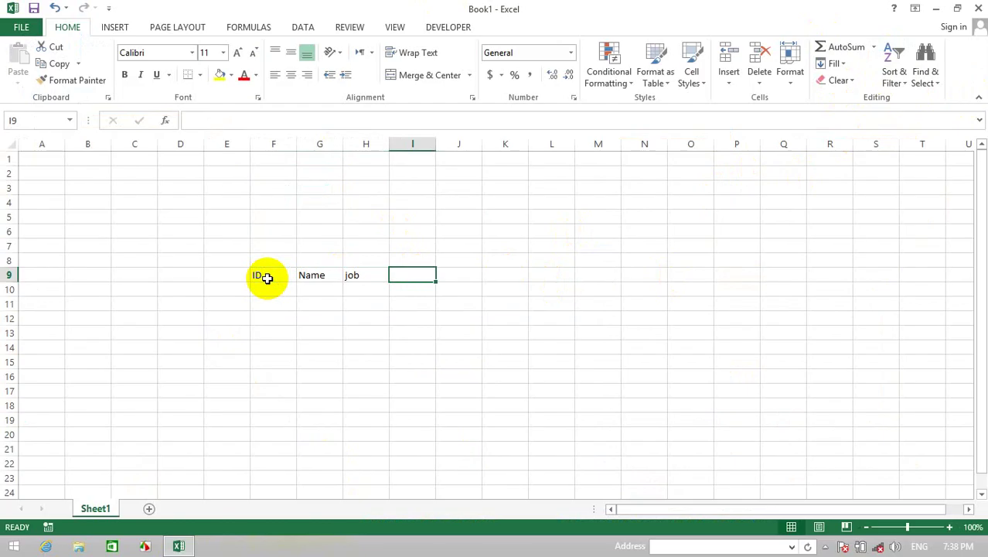
text(s)
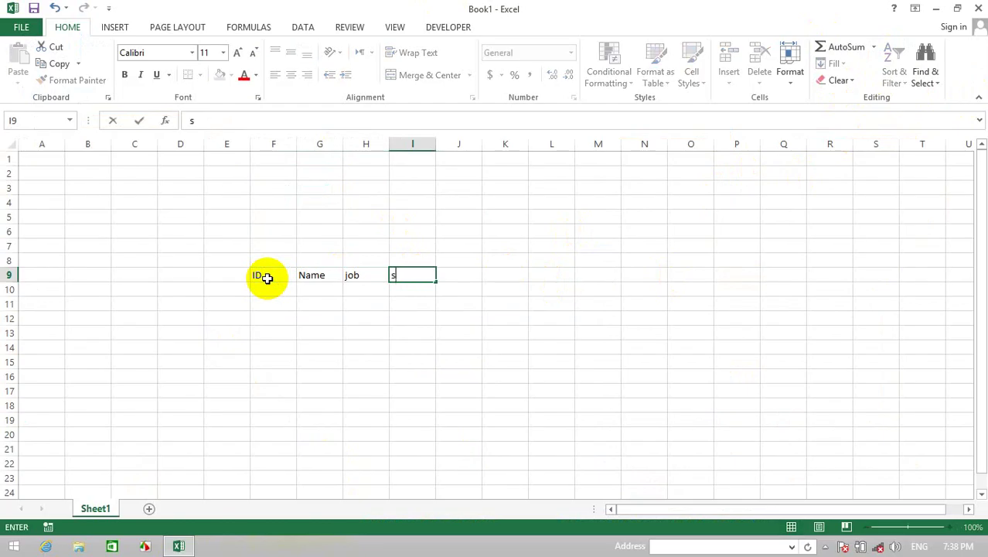
text(alary)
key(Tab)
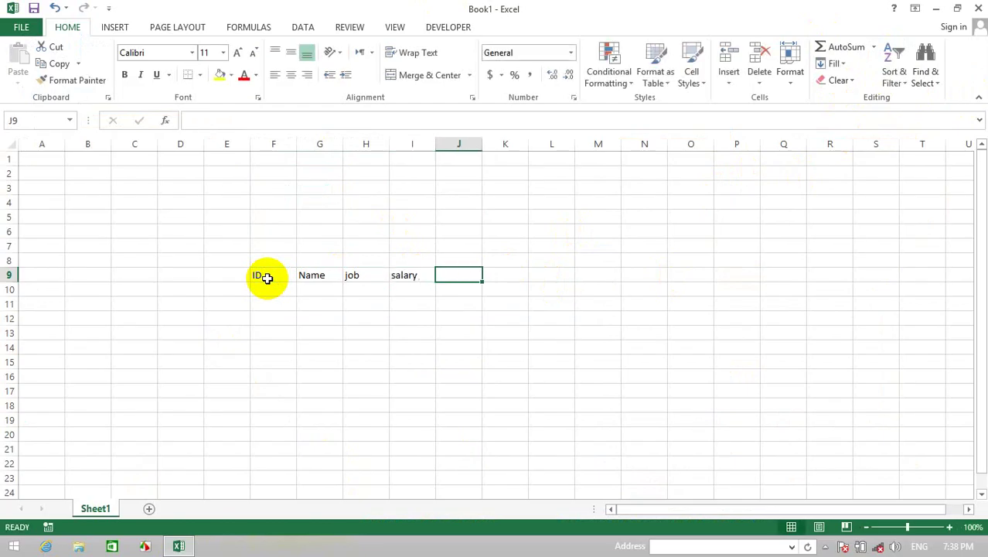
text(fess)
key(Tab)
text(to)
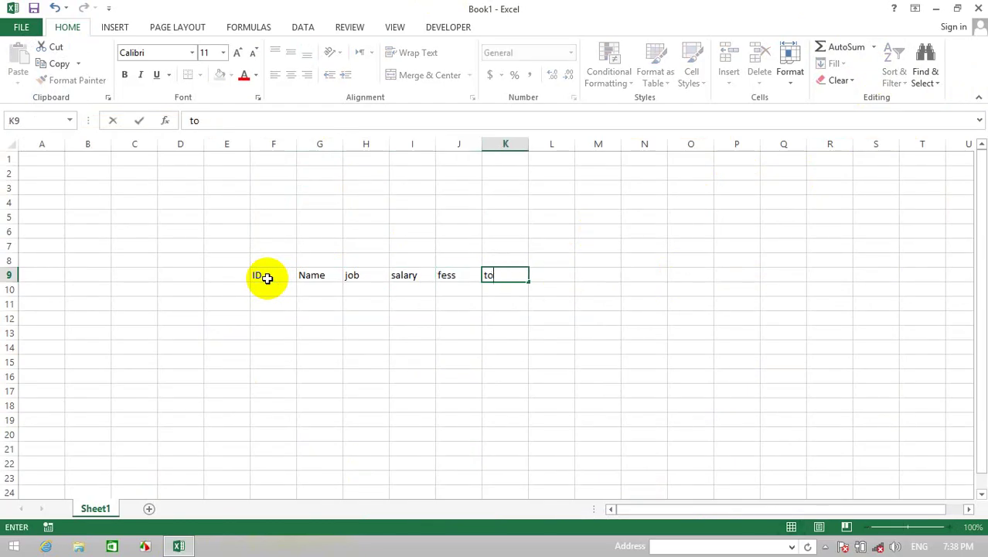
key(Return)
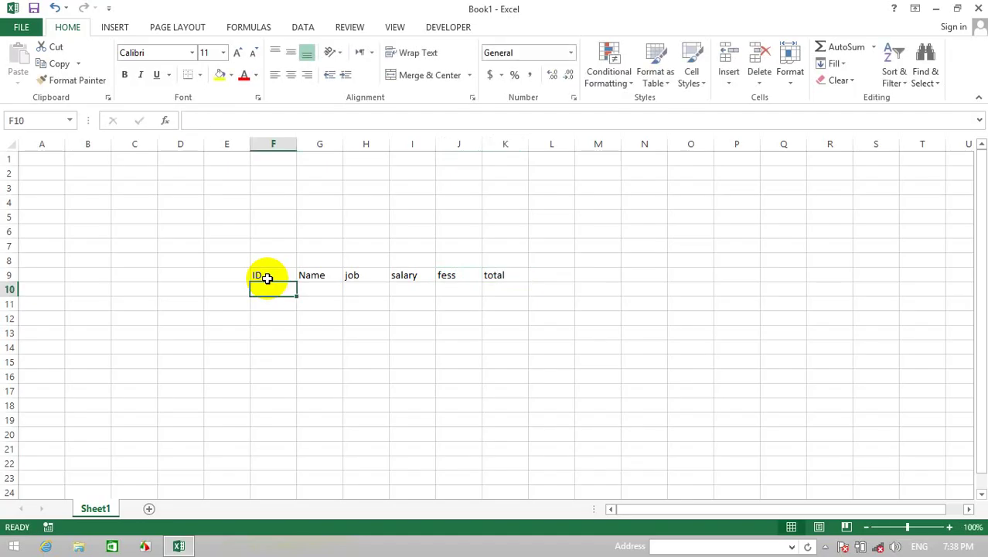
Step: Number the ID column from 1 to 5 in F10:F14 as a filled series
text(1)
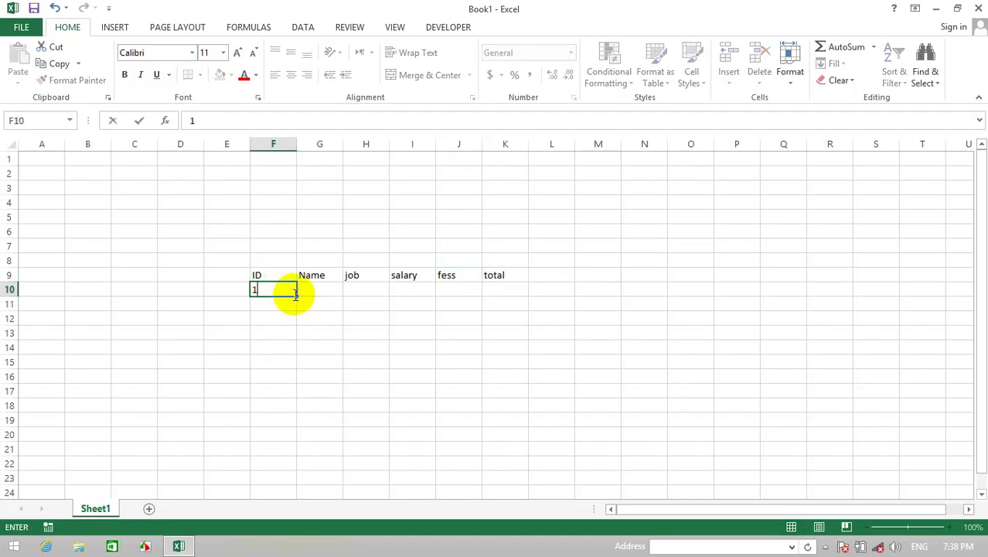
drag(294, 294, 299, 350)
click(308, 289)
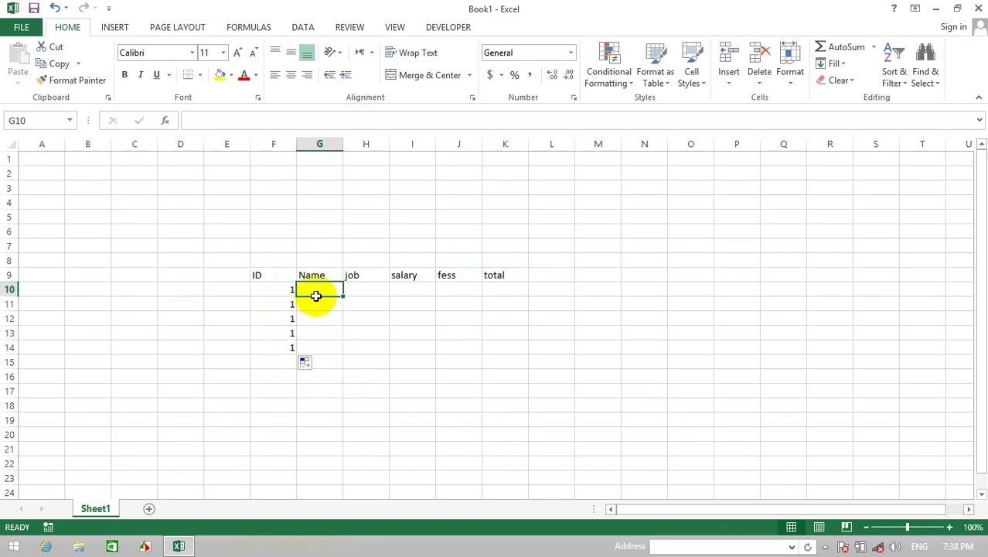
click(307, 367)
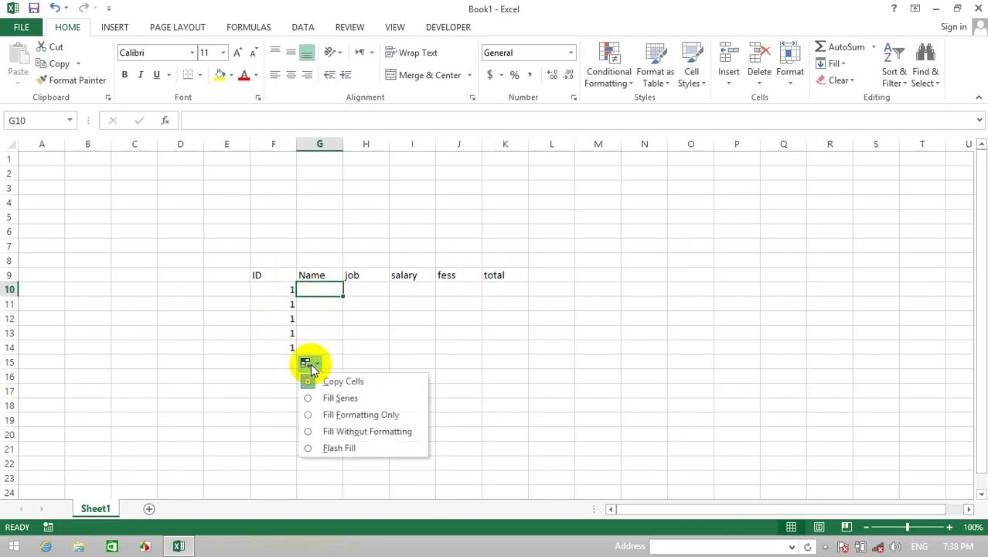
click(340, 398)
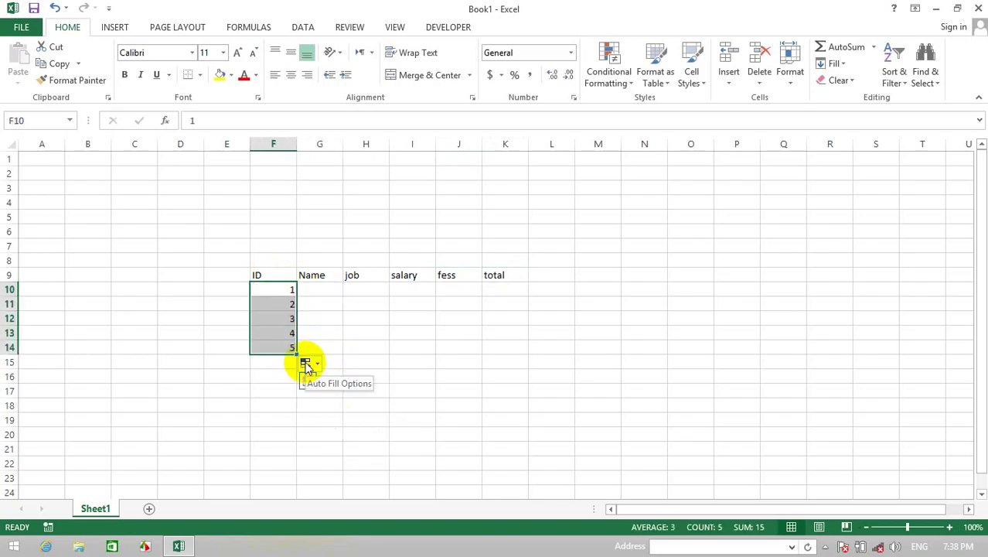
Step: Fill in the record for ID 1 with the person's name, job IT, salary 777 and fess 88
click(329, 291)
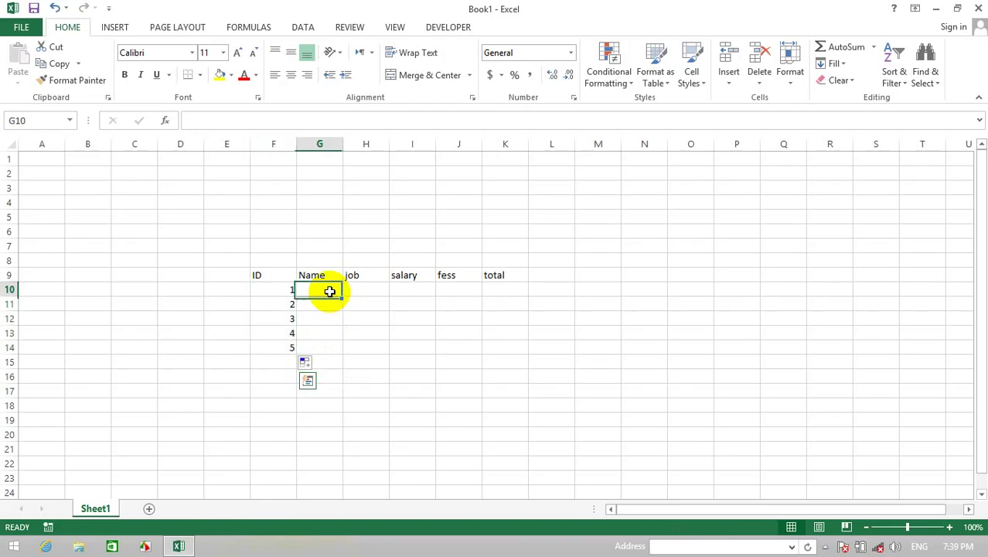
text(jan)
key(Tab)
text(q)
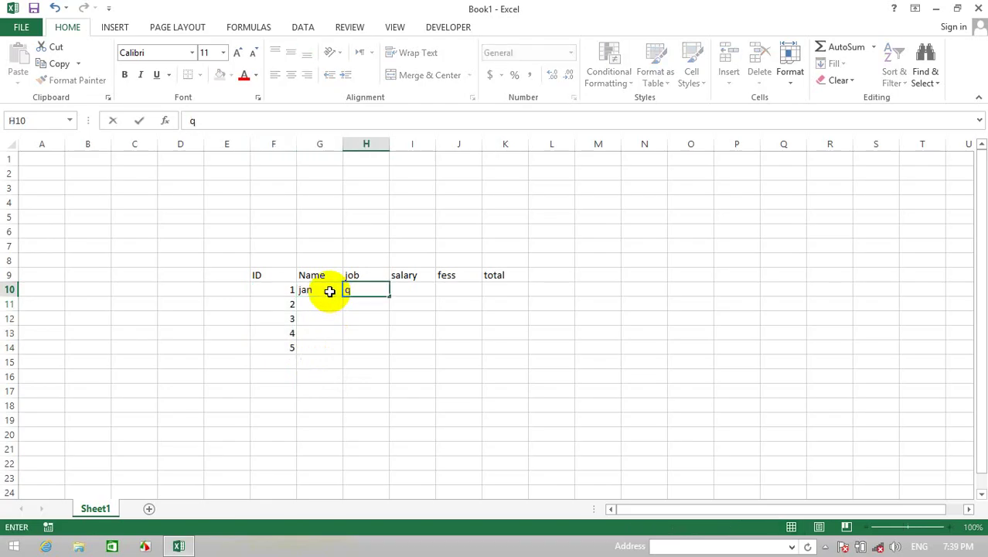
text(T)
key(Tab)
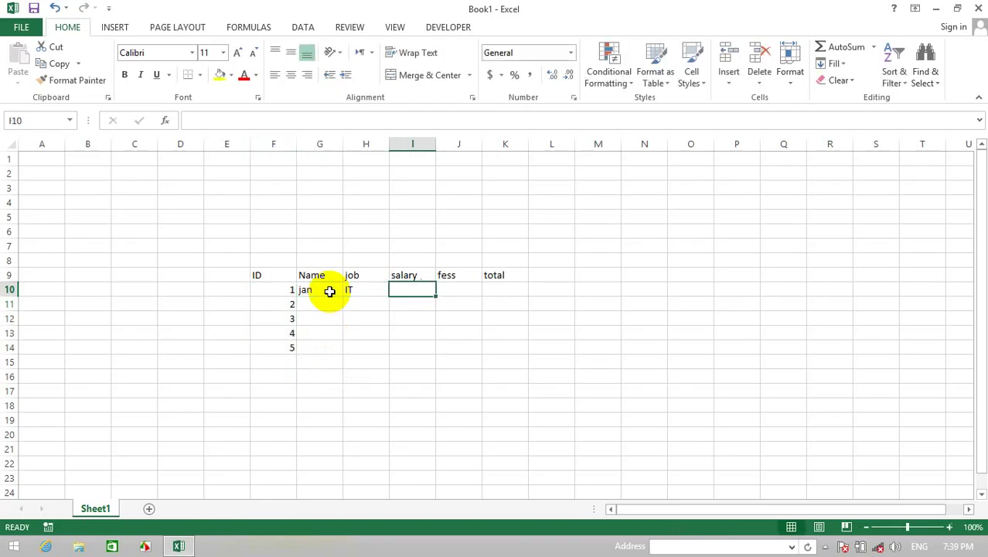
text(777)
key(Tab)
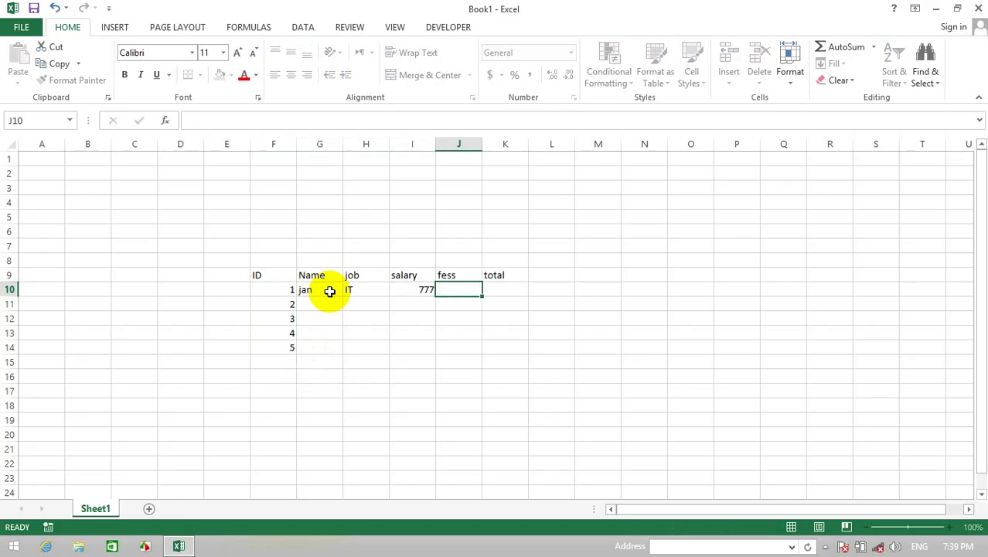
text(88)
key(Tab)
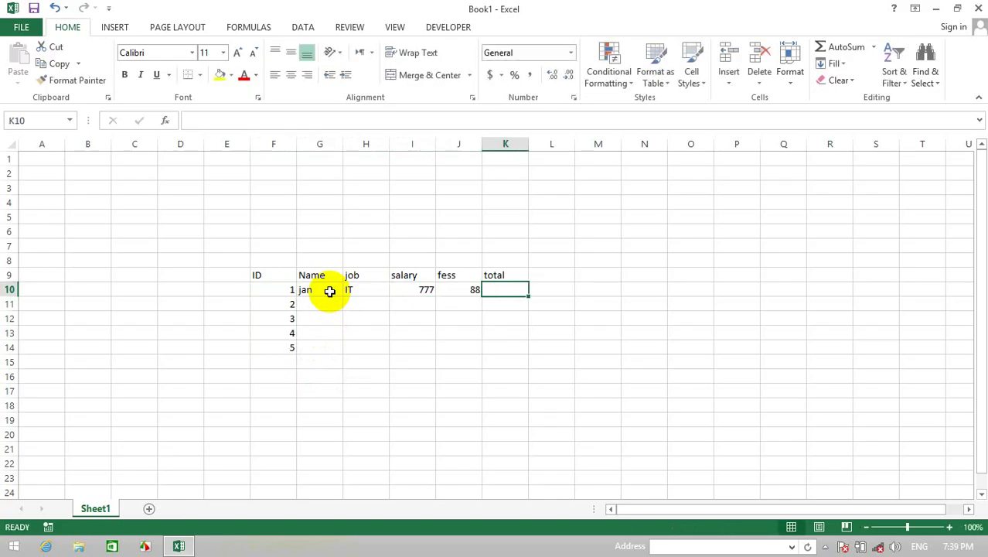
Step: Total the first record's salary and fess in K10 with =SUM(I10:J10) and fill the formula down to K14
text(=)
key(BackSpace)
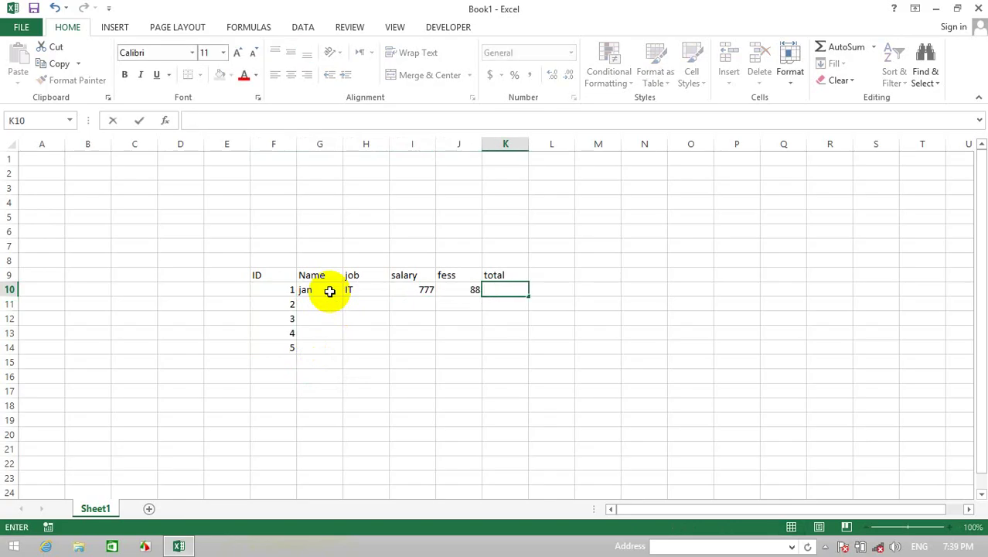
text(=)
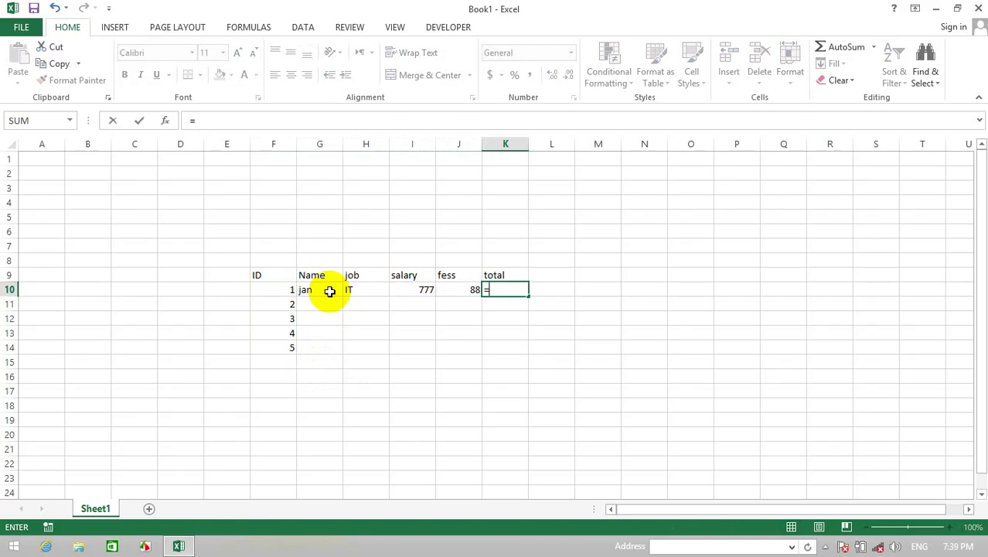
text(su)
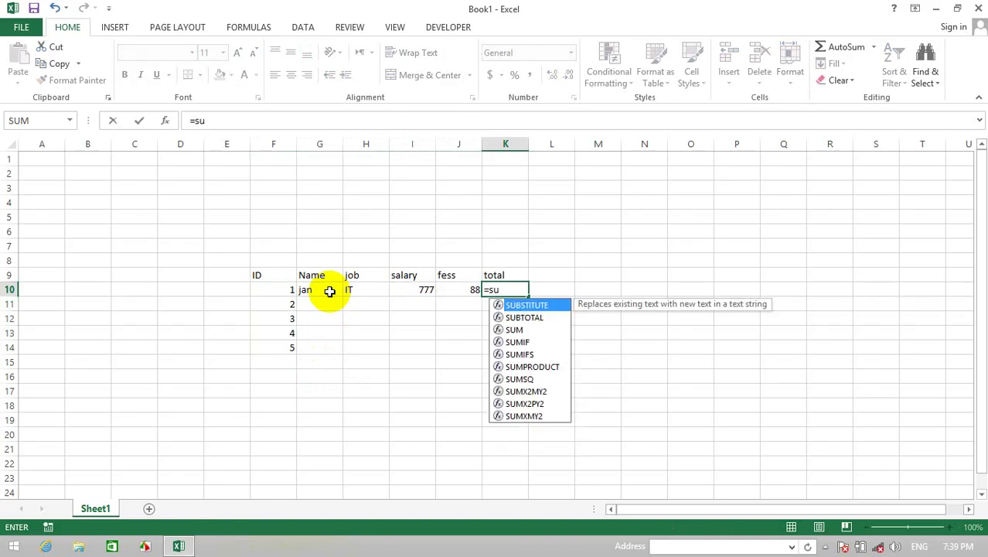
text(m)
key(Tab)
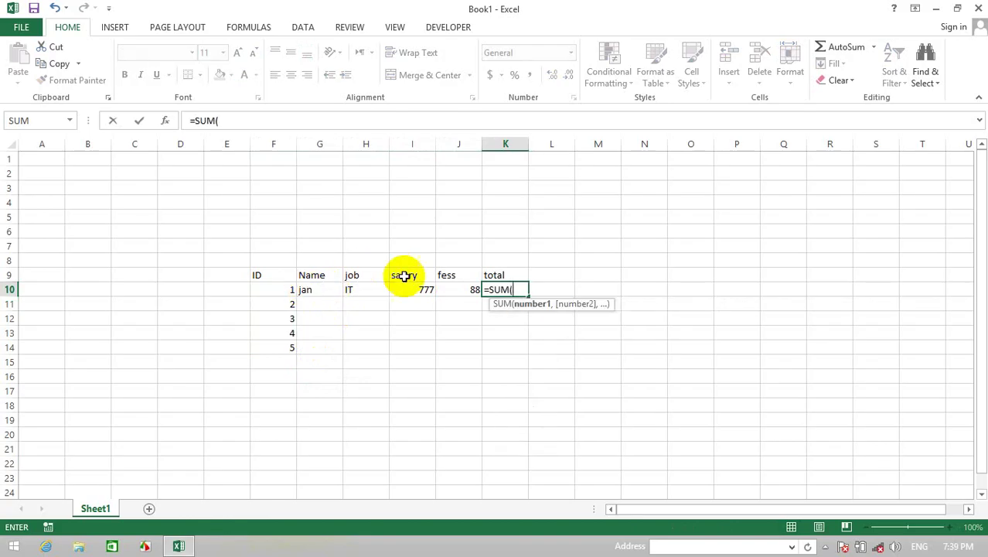
drag(403, 286, 474, 288)
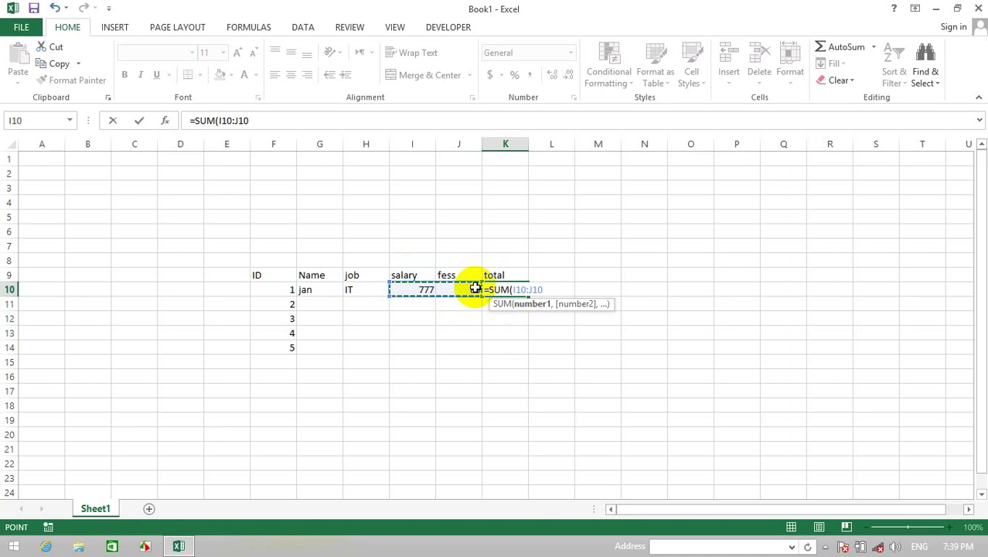
key(Return)
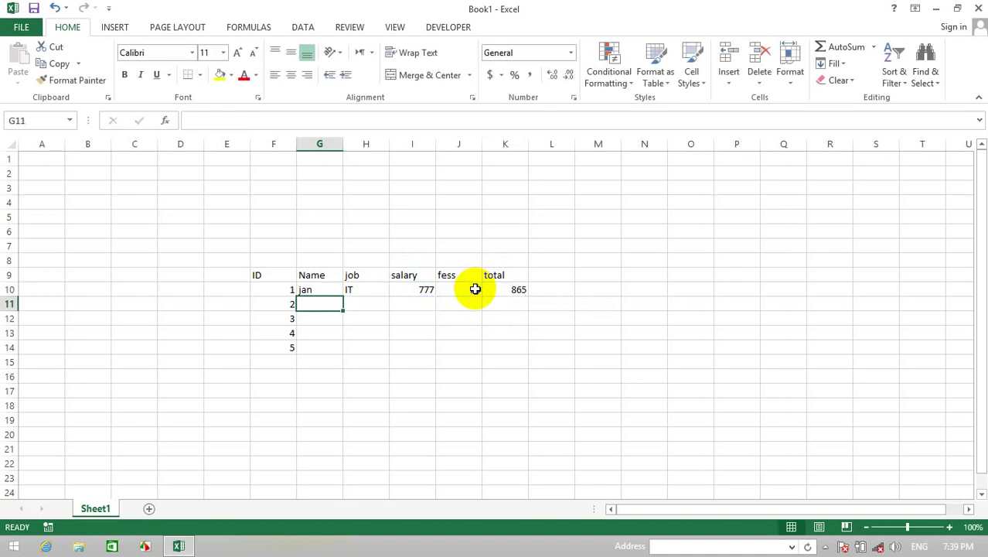
click(518, 290)
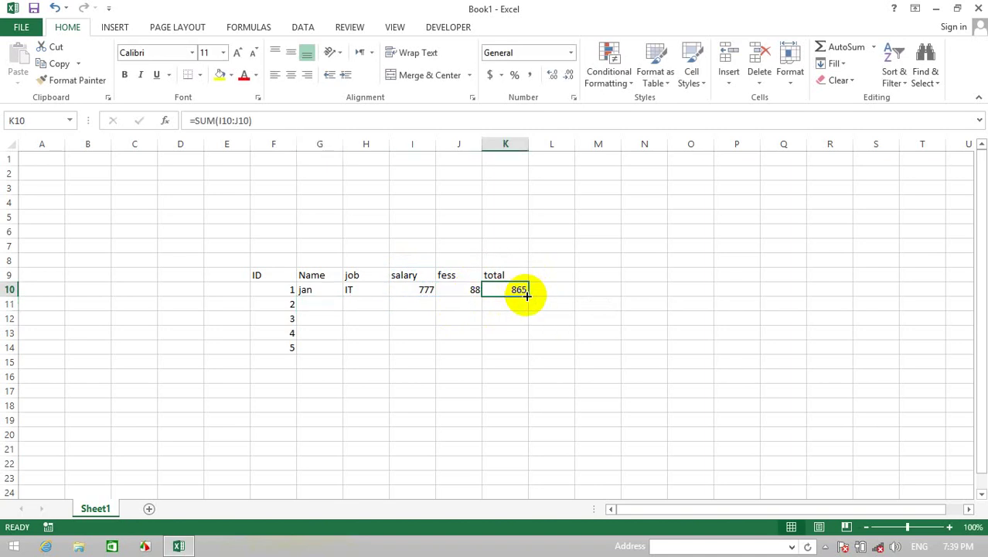
drag(528, 296, 525, 350)
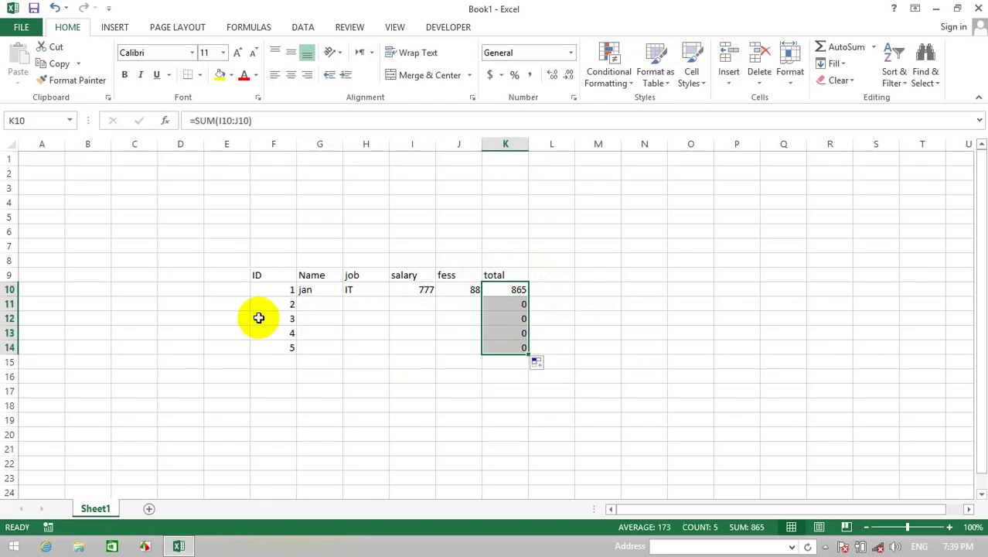
Step: Fill in the record for ID 2 with the person's name, job IT, salary 888 and fess 99
click(324, 311)
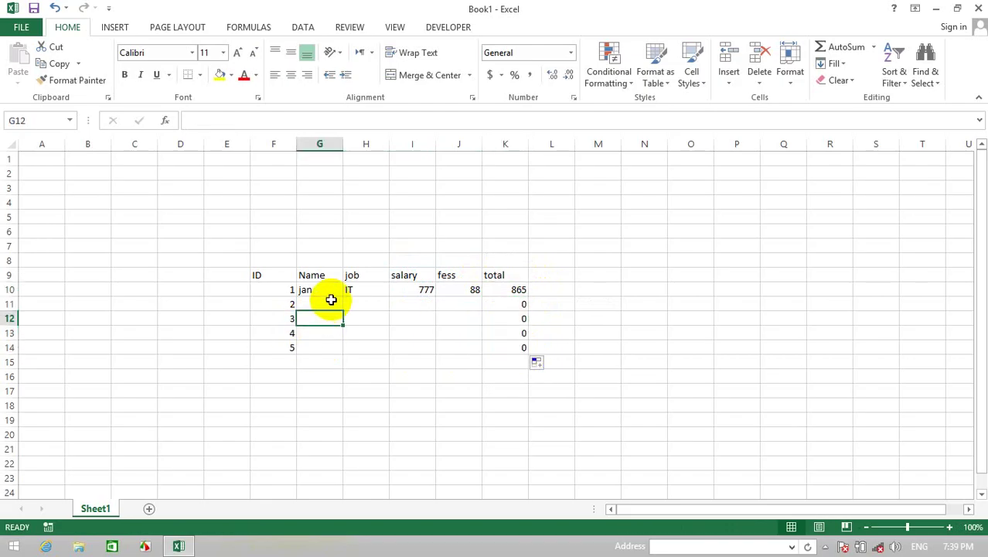
click(331, 299)
text(ali)
key(Tab)
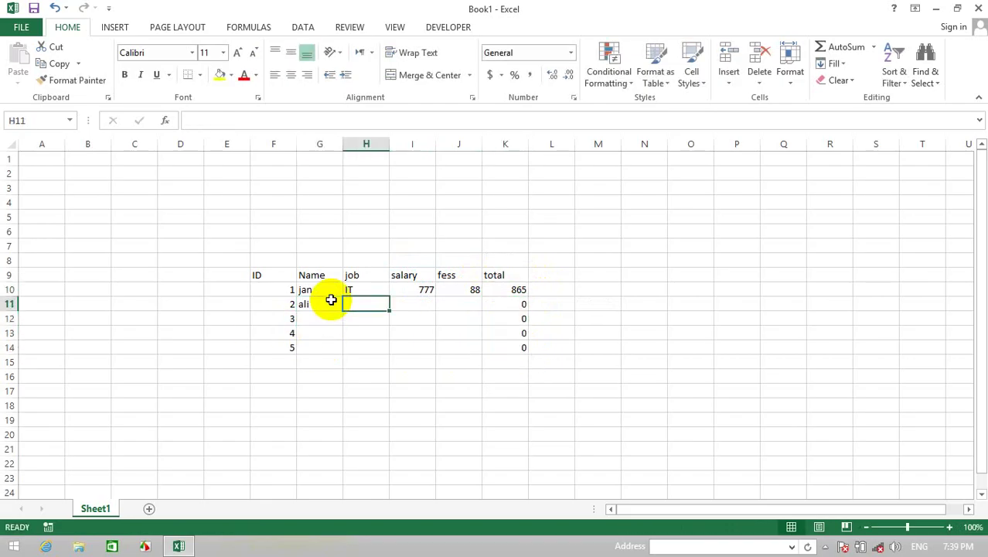
text(IT)
key(Tab)
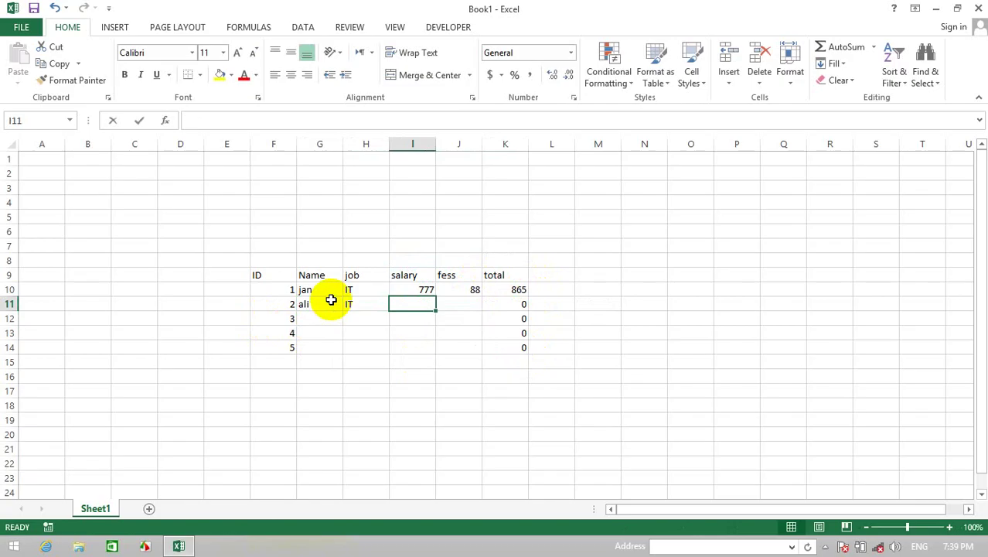
text(888)
key(Tab)
text(99)
key(Return)
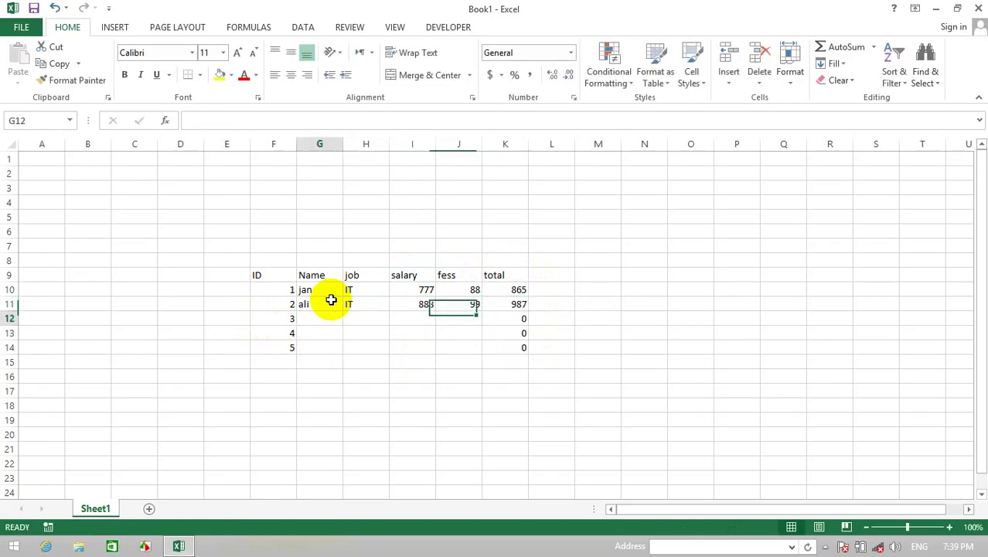
Step: Fill in the record for ID 3 with the person's name, job manager, salary 77 and fess 888
text(khan)
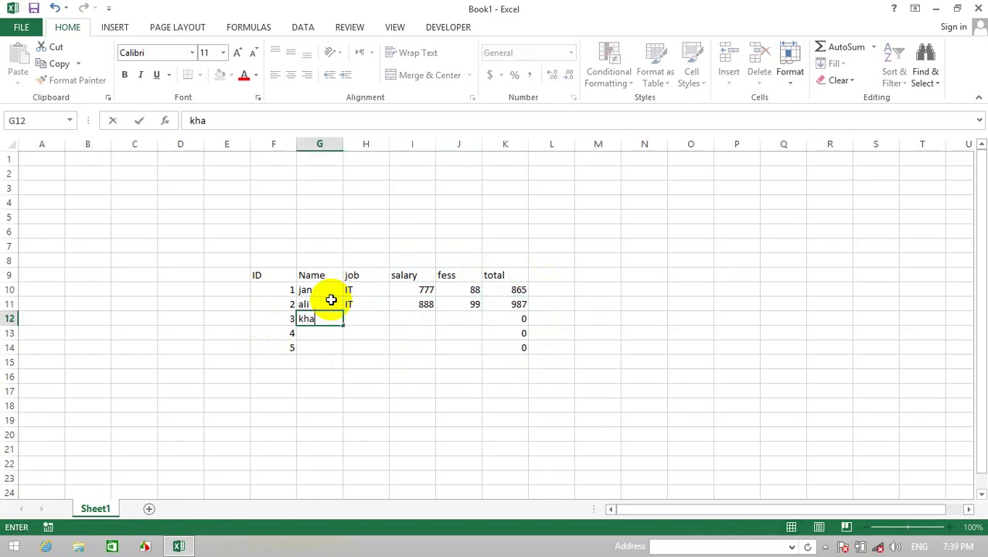
key(Tab)
text(man)
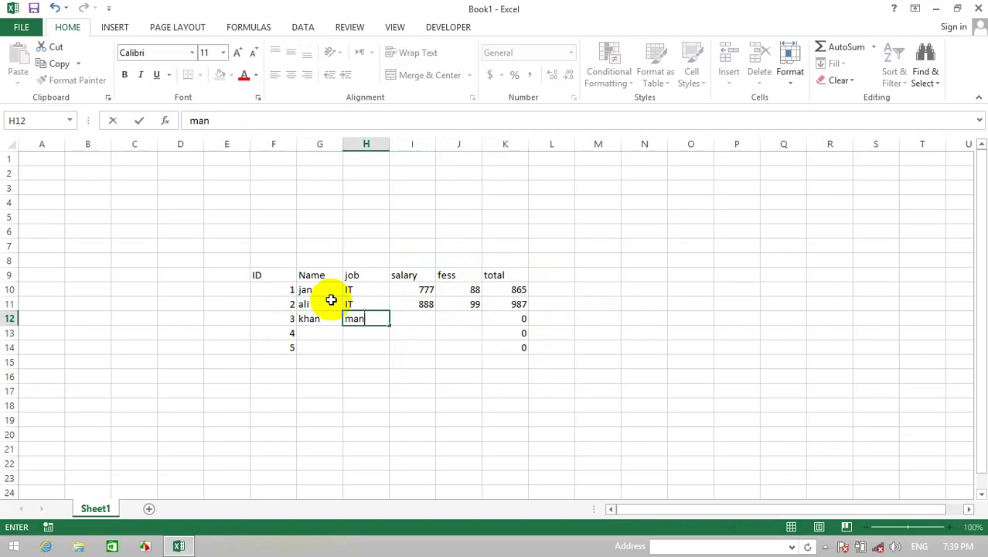
key(Tab)
key(Tab)
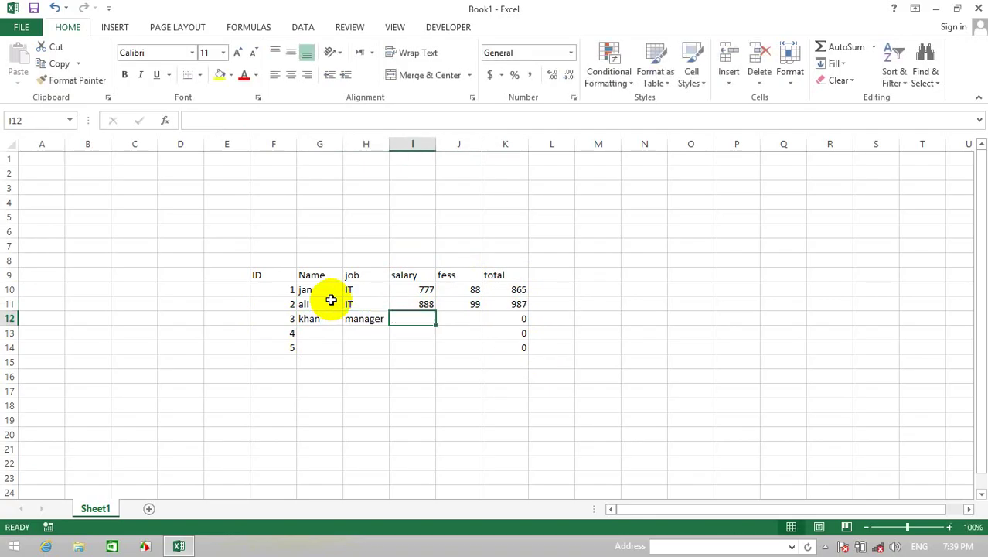
text(888)
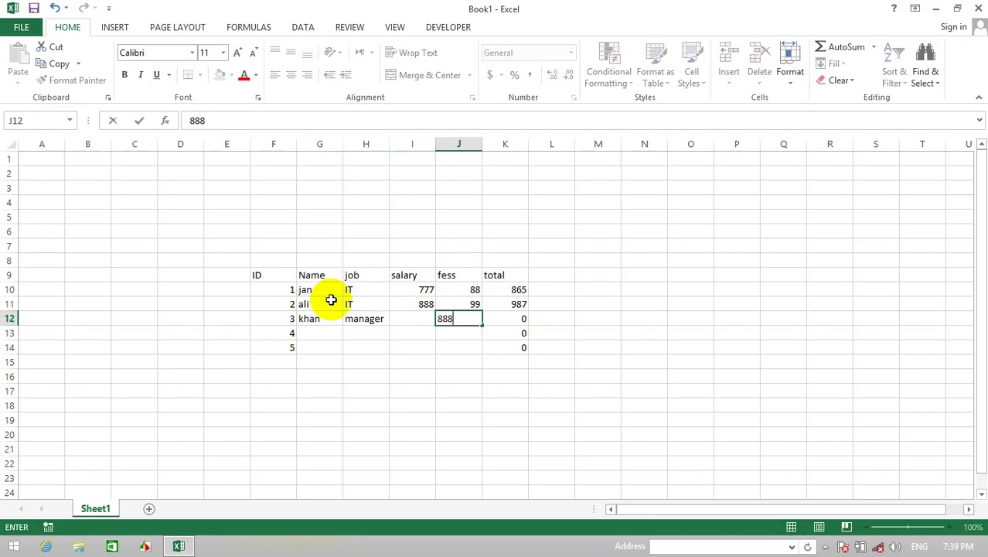
key(Left)
text(77)
key(Return)
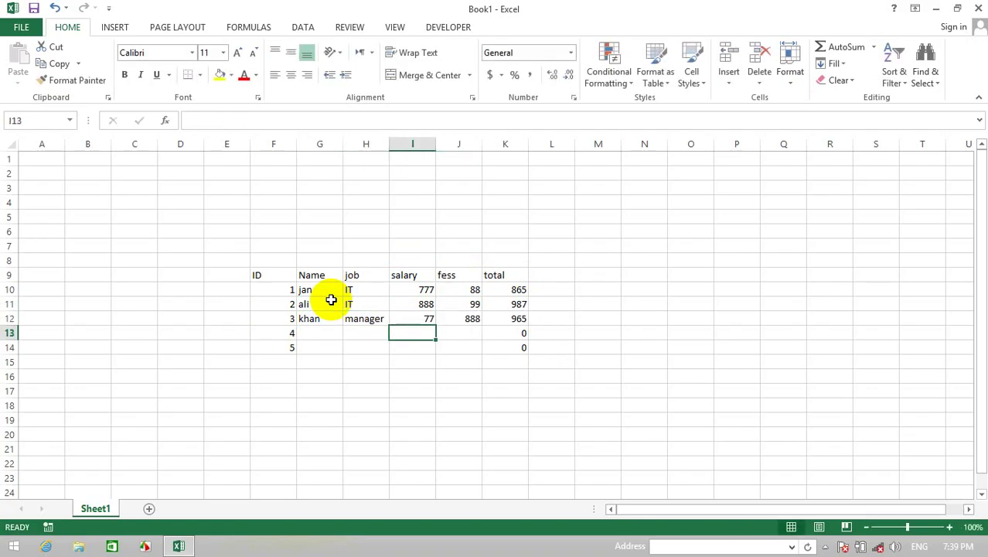
Step: Fill in the record for ID 4 with the person's name, job IT, salary 778 and fess 999
click(331, 332)
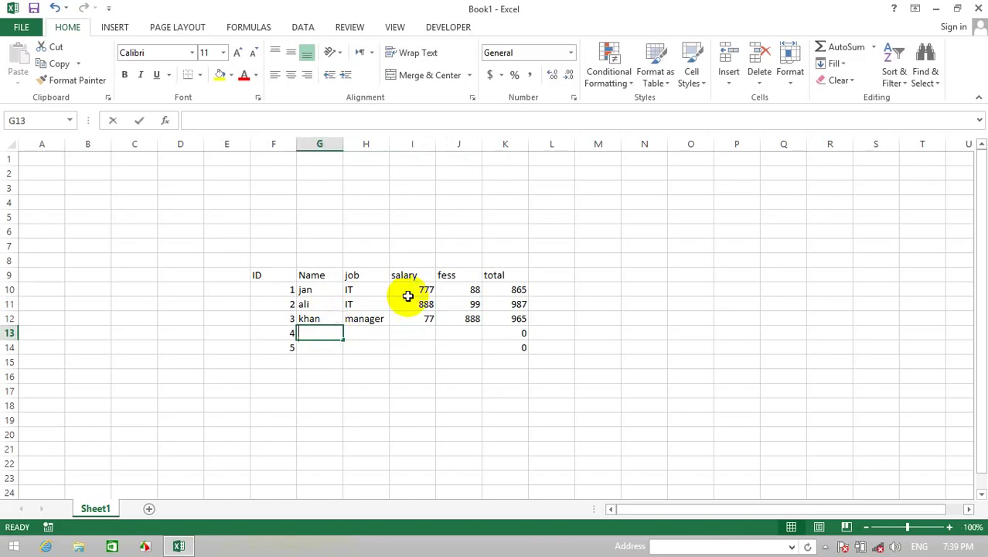
text(walis)
key(Tab)
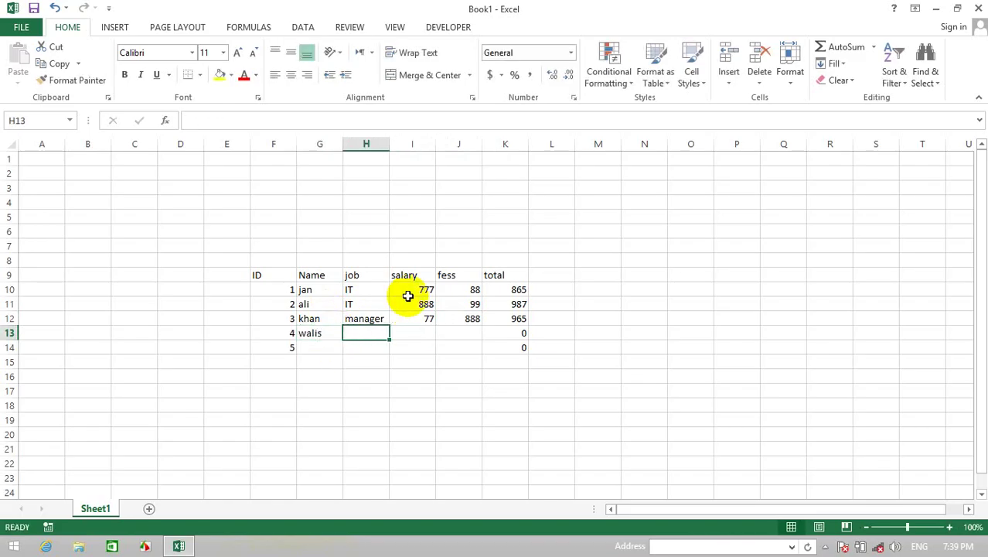
text(IT)
key(Tab)
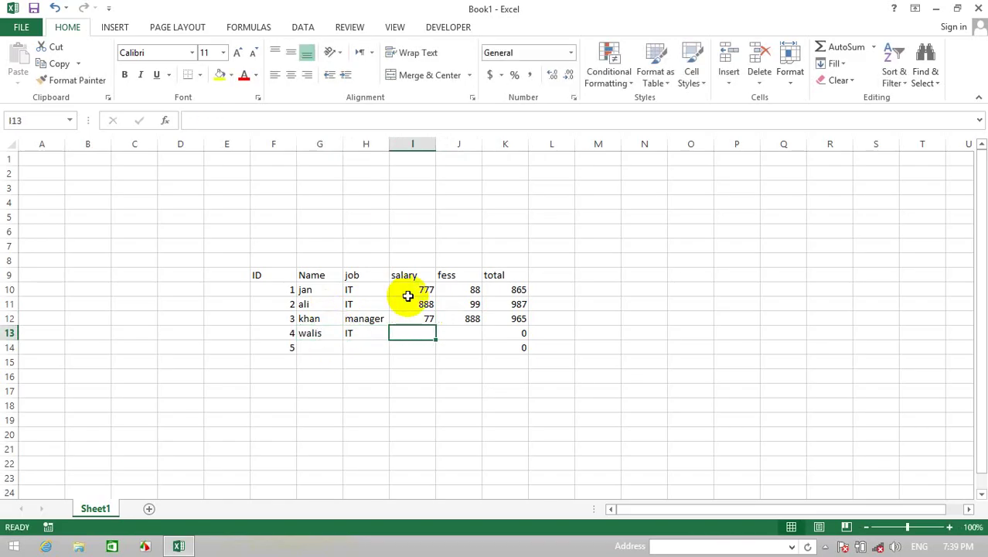
text(778)
key(Tab)
text(999)
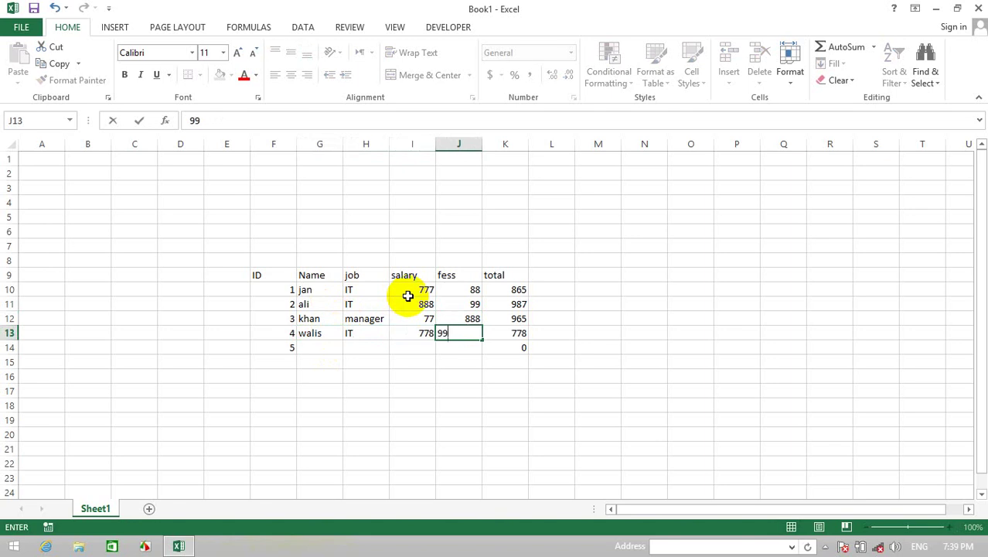
key(Tab)
key(Return)
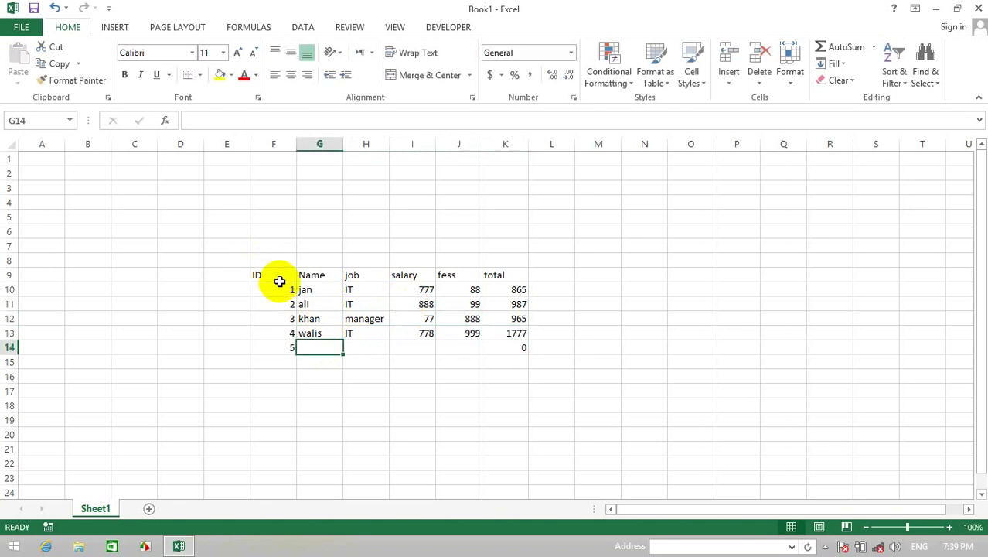
drag(273, 272, 512, 353)
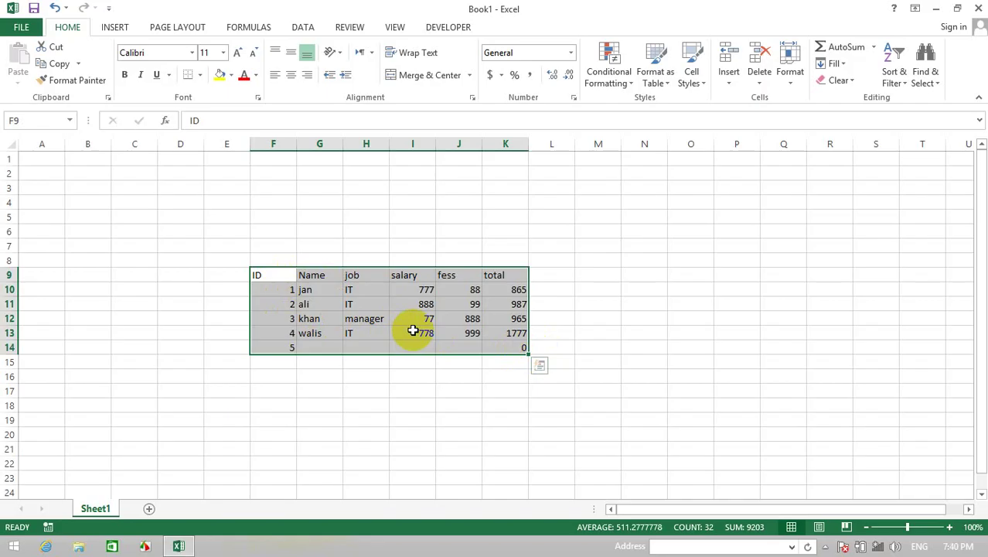
click(371, 360)
click(352, 289)
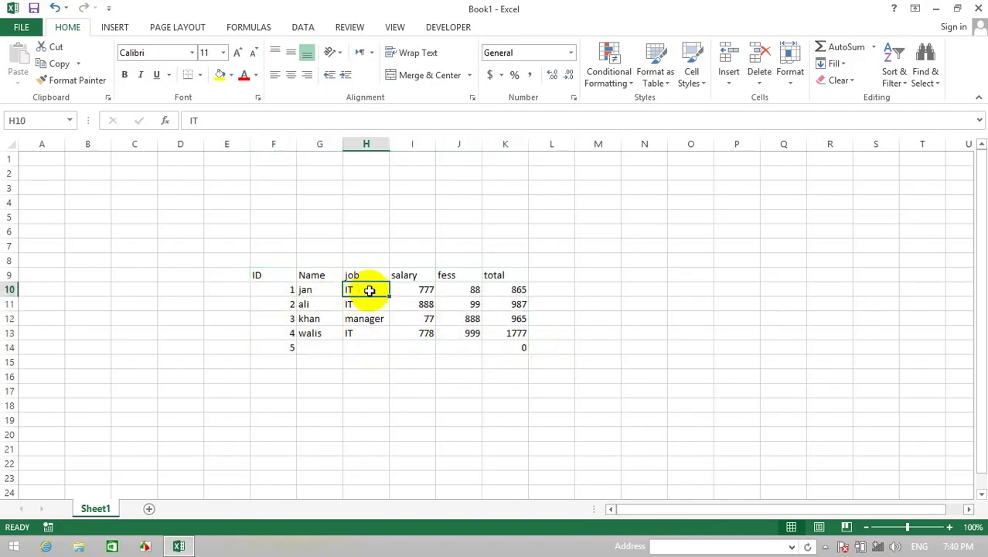
Step: Center the contents of the whole table F9:K14 and apply All Borders to it
drag(263, 273, 506, 343)
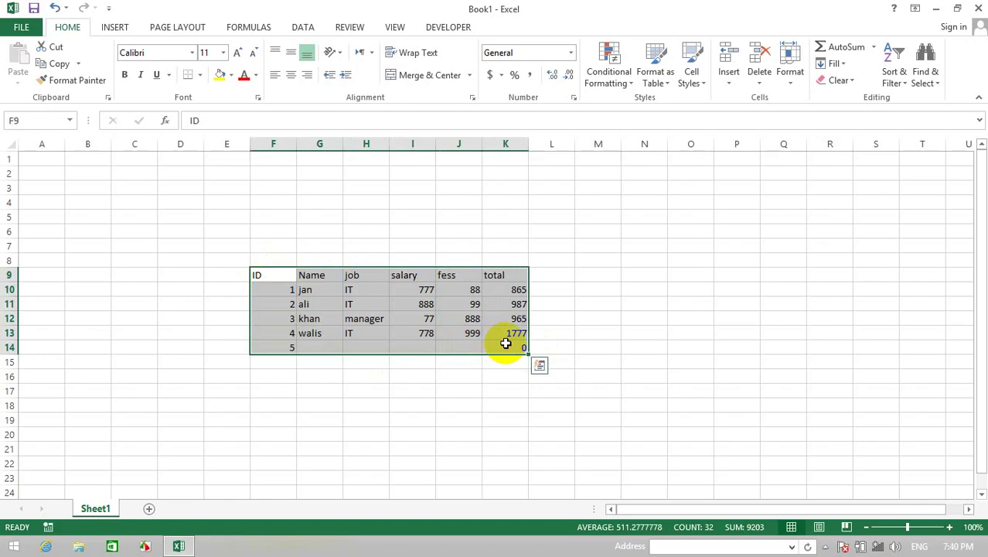
click(292, 75)
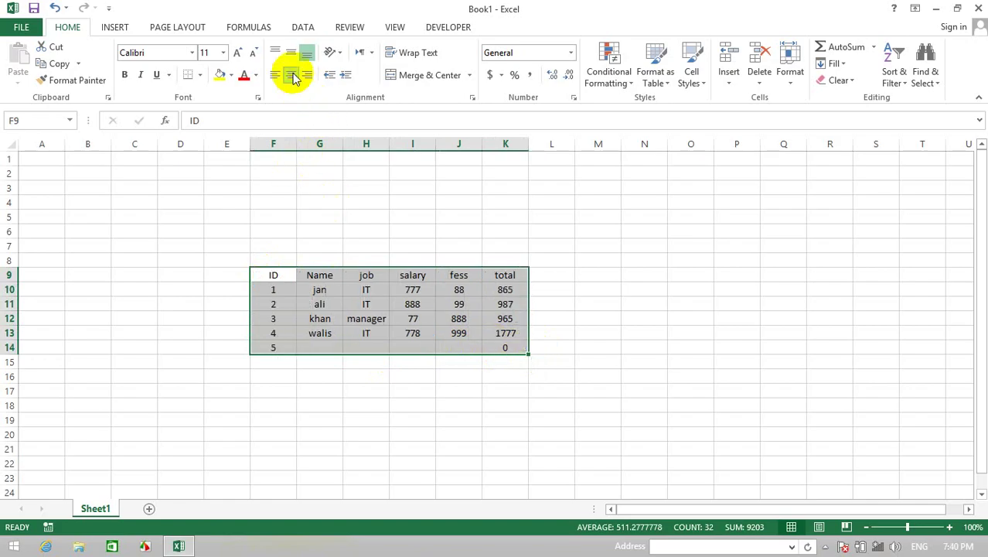
click(200, 76)
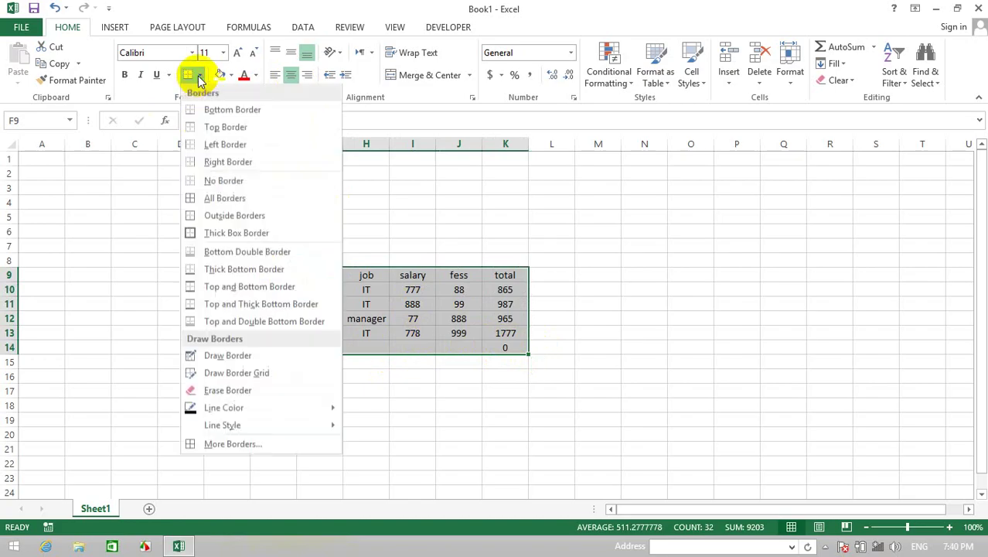
click(224, 198)
click(599, 391)
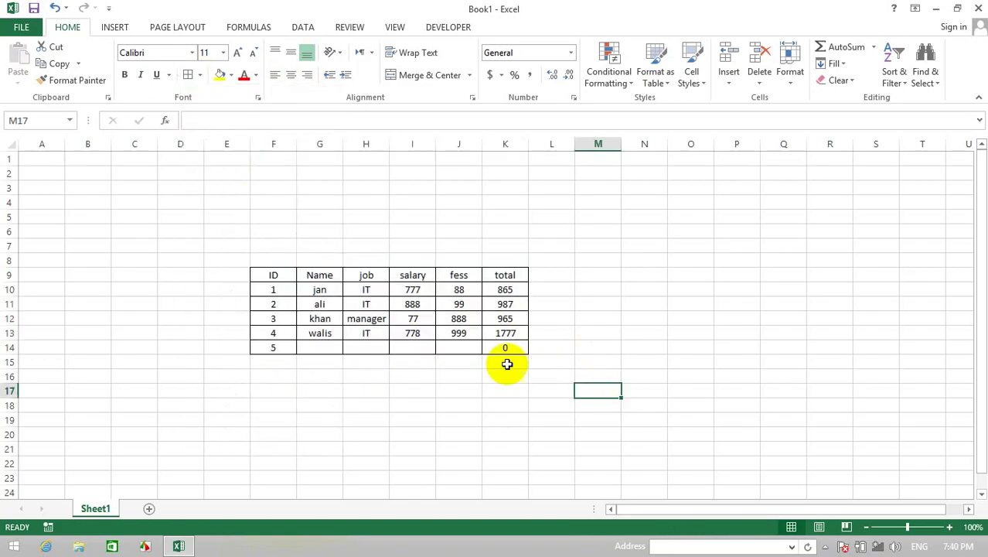
click(267, 274)
drag(310, 290, 493, 347)
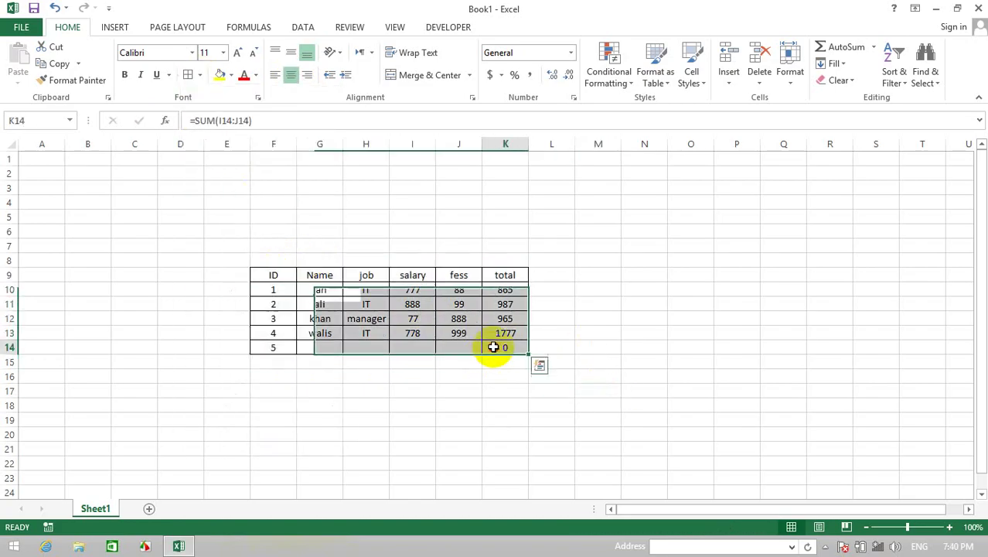
click(493, 347)
click(320, 334)
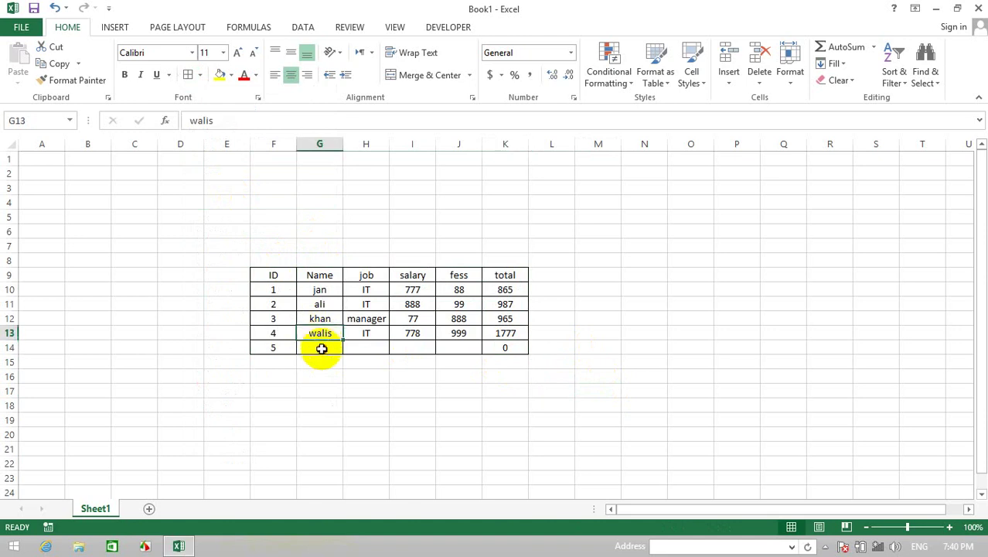
Step: Fill in the record for ID 5 with the person's name, job IT, salary 88 and fess 99
click(322, 348)
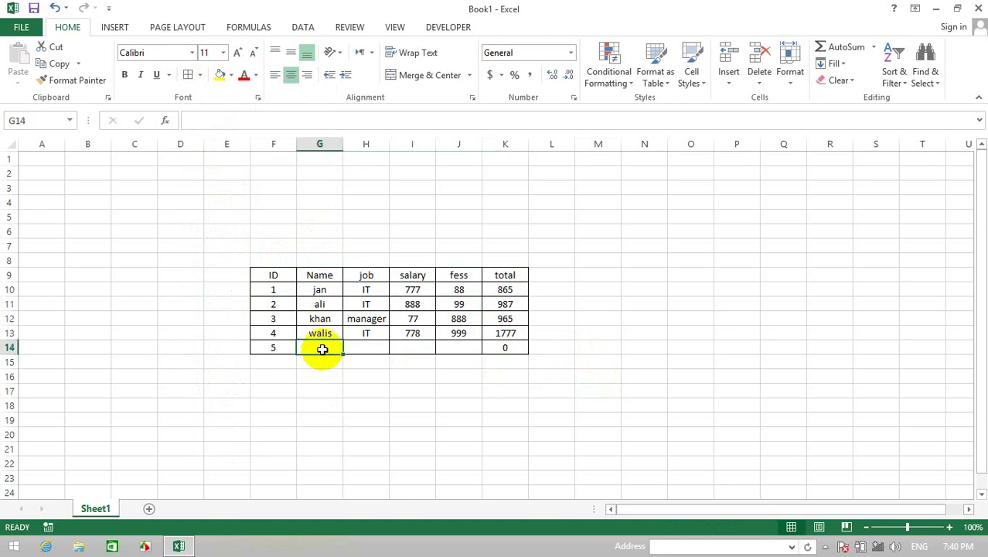
text(zager)
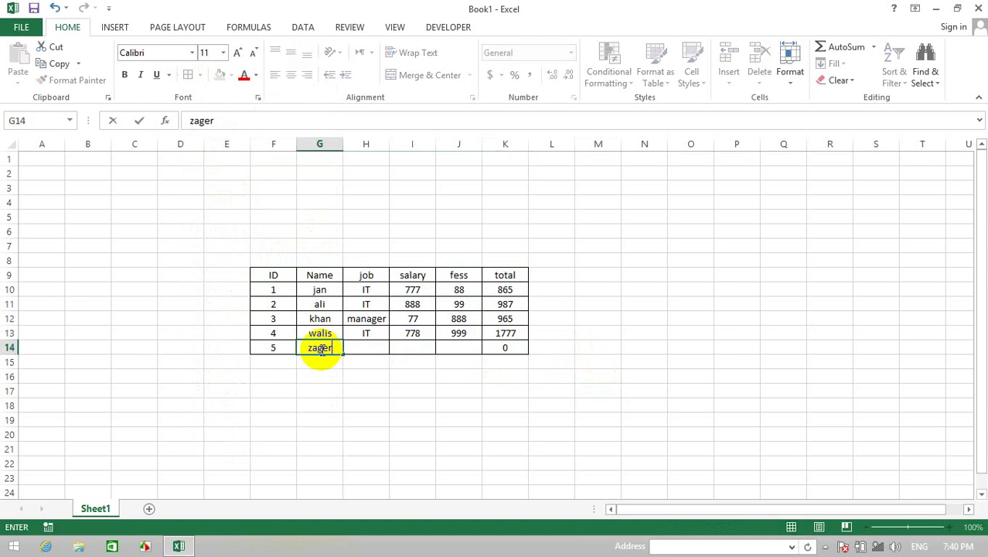
key(Tab)
text(IT)
key(Tab)
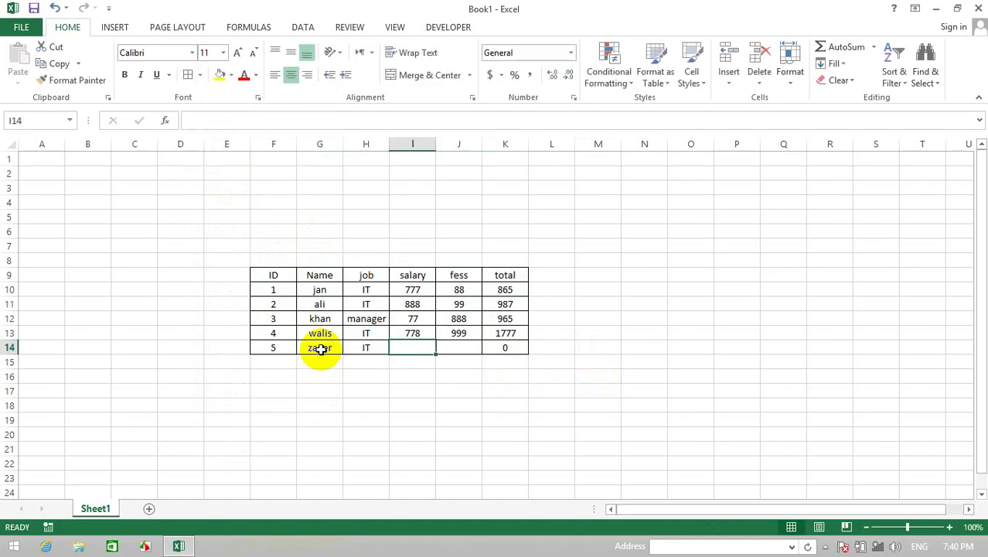
text(u8)
key(Tab)
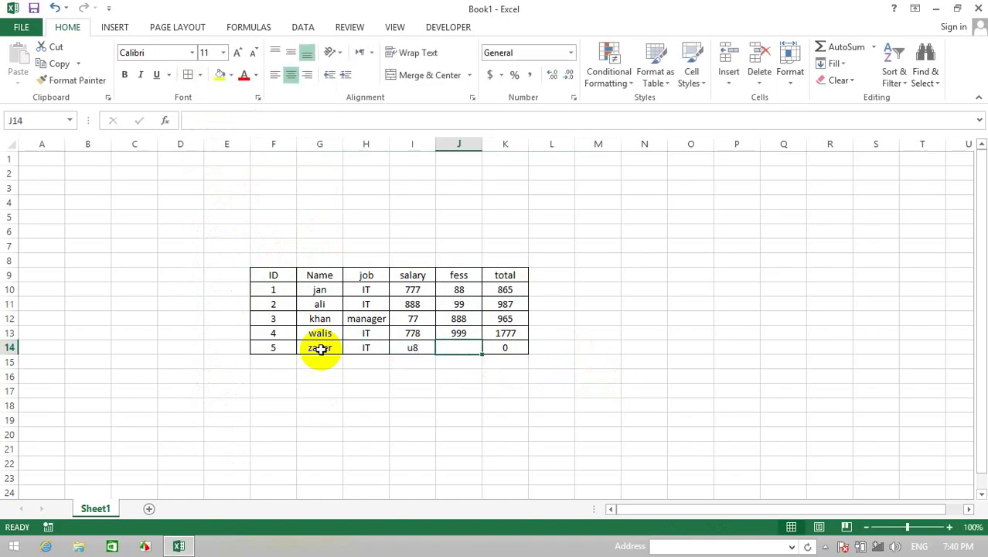
key(shift+Tab)
text(88)
key(Tab)
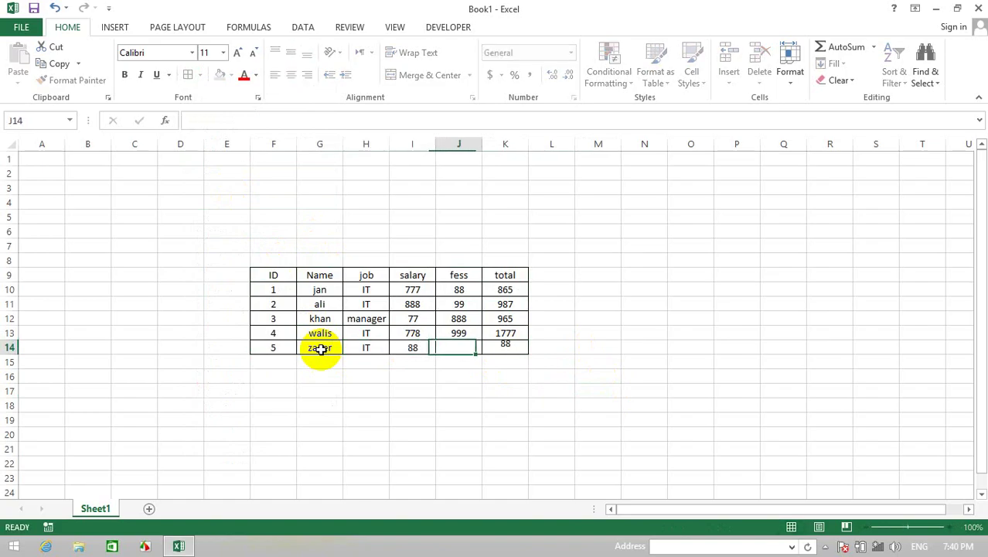
text(99)
key(Return)
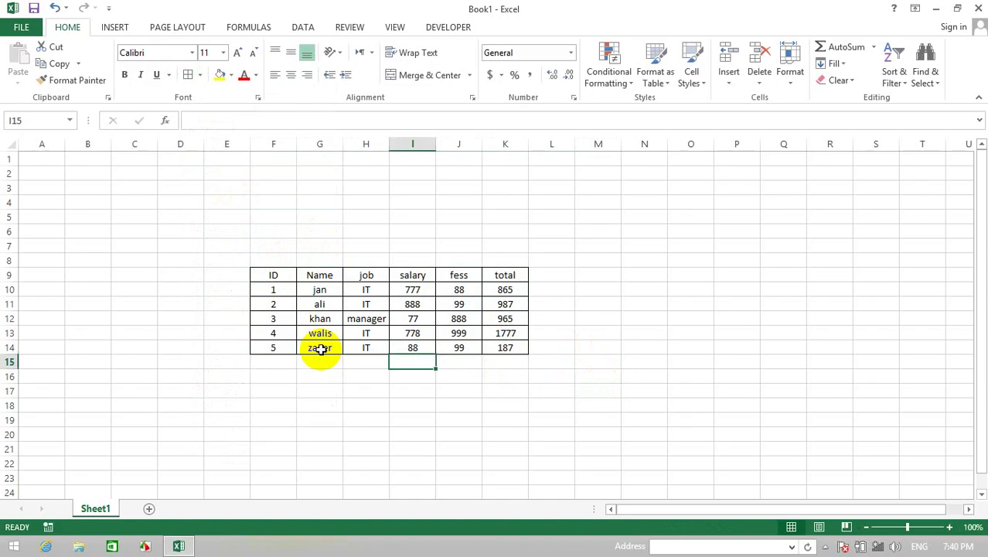
click(282, 365)
text(6)
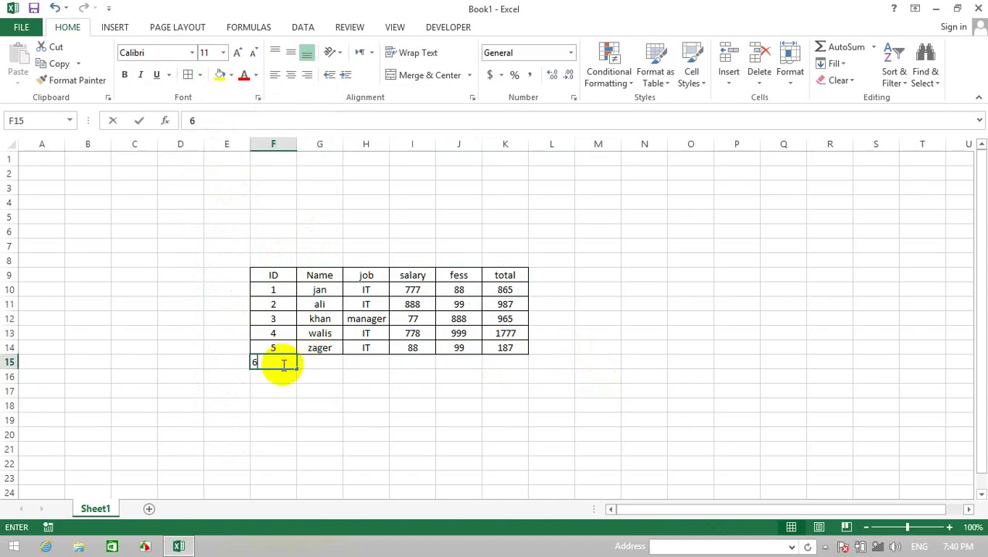
key(Tab)
text(Aha)
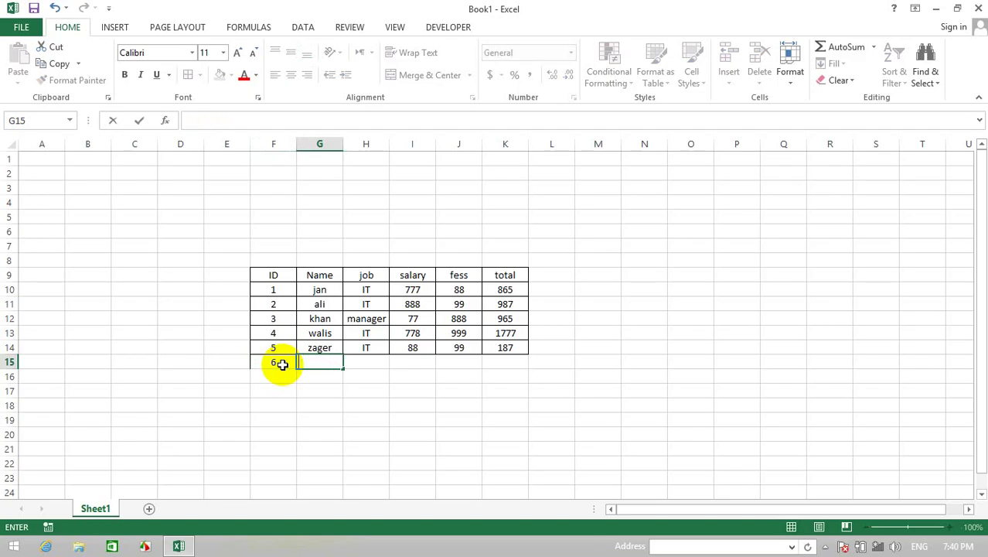
click(282, 364)
key(BackSpace)
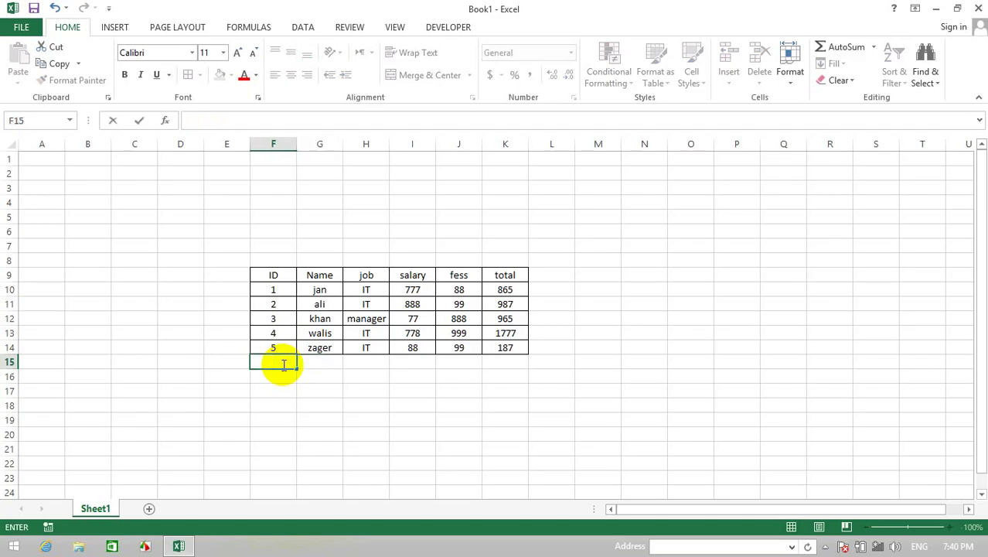
click(222, 293)
drag(270, 276, 512, 347)
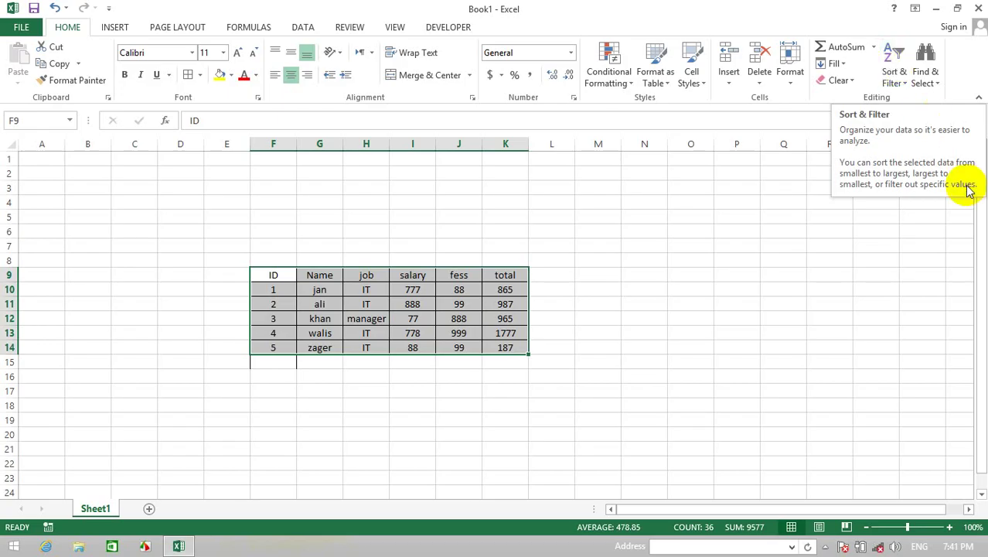
click(824, 547)
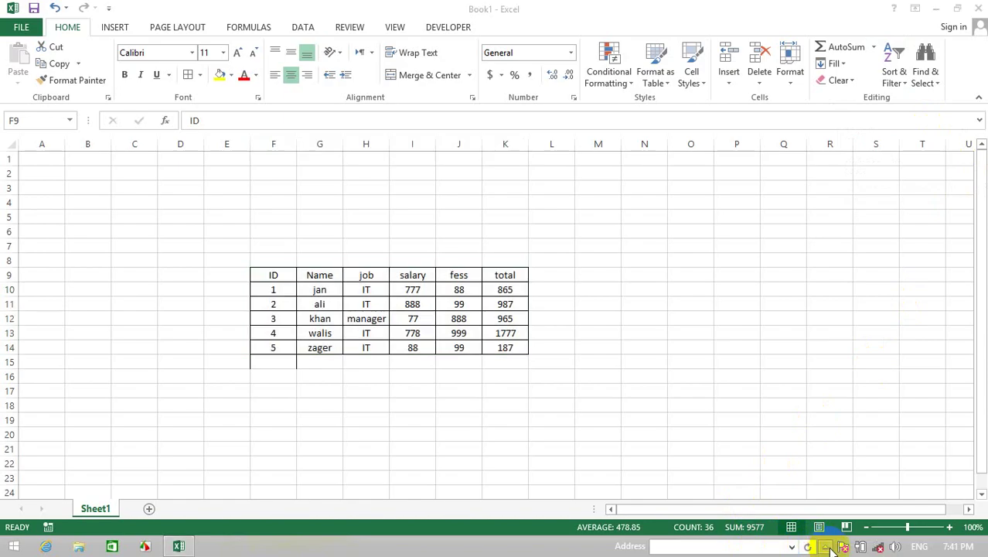
double_click(266, 275)
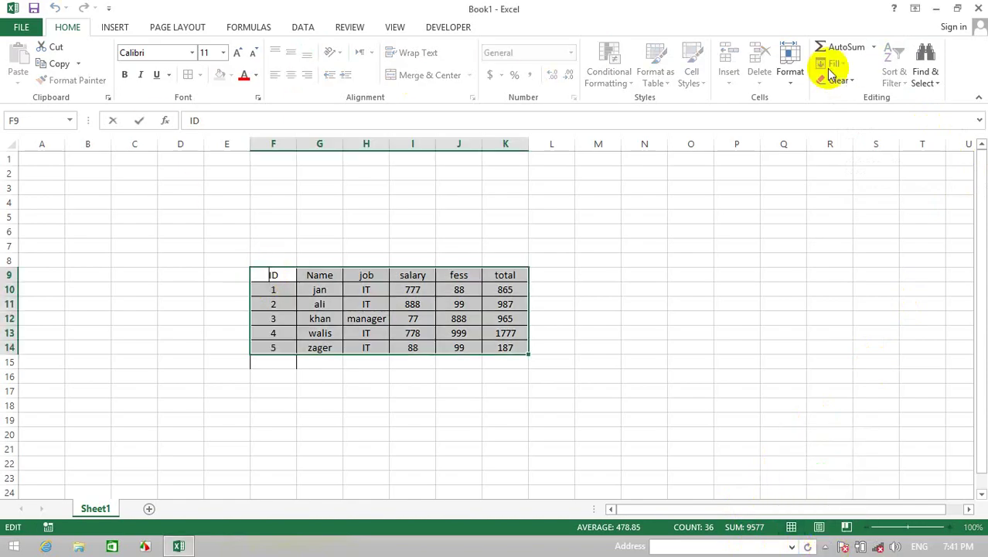
click(597, 303)
Step: Sort the table A to Z by the ID column, starting from the ID header cell
click(277, 276)
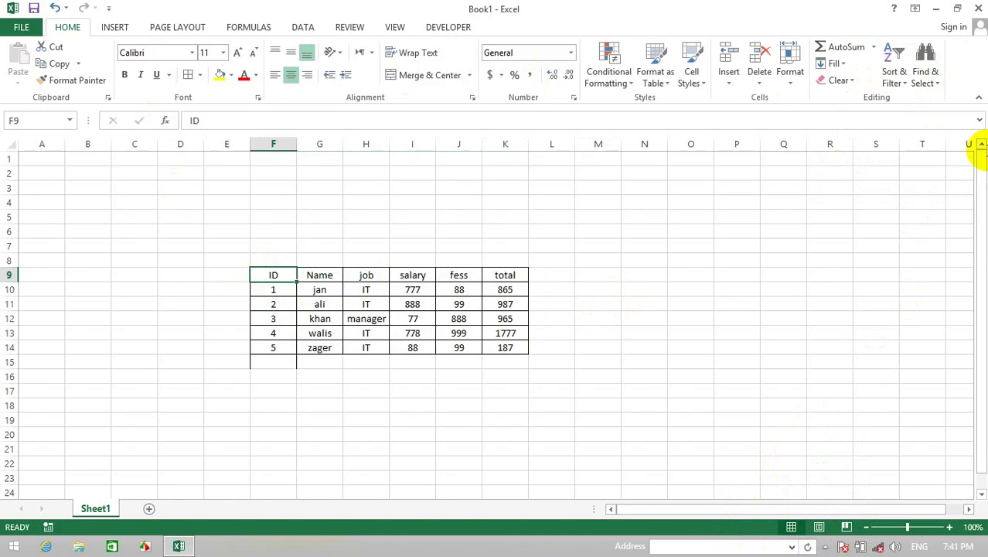
click(893, 71)
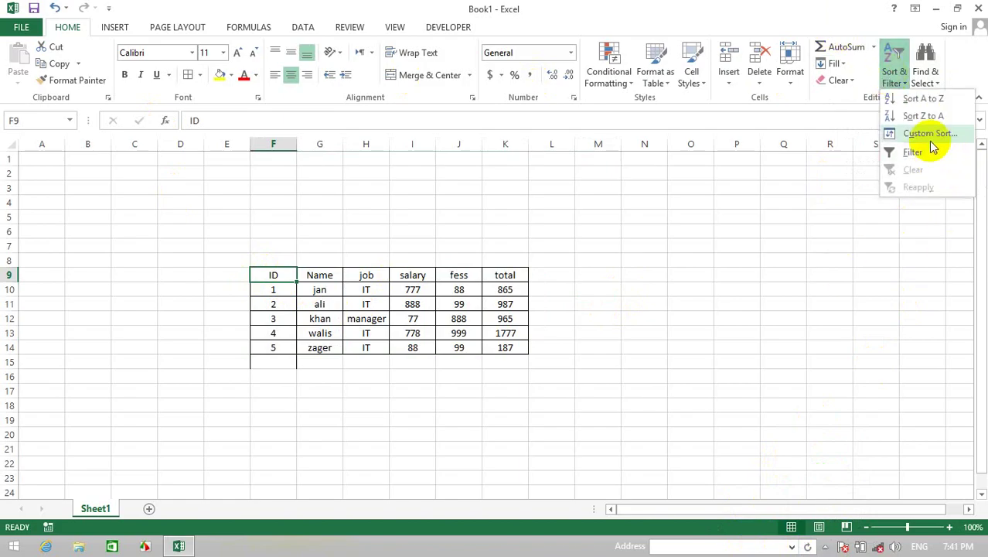
click(912, 104)
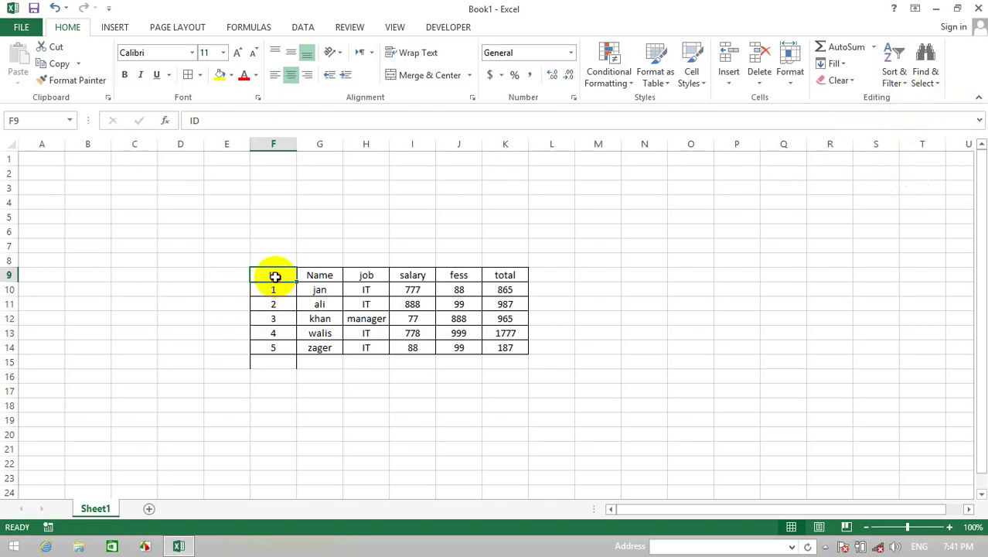
Step: Sort the selected table range F9:K14 from smallest to largest
drag(274, 276, 501, 346)
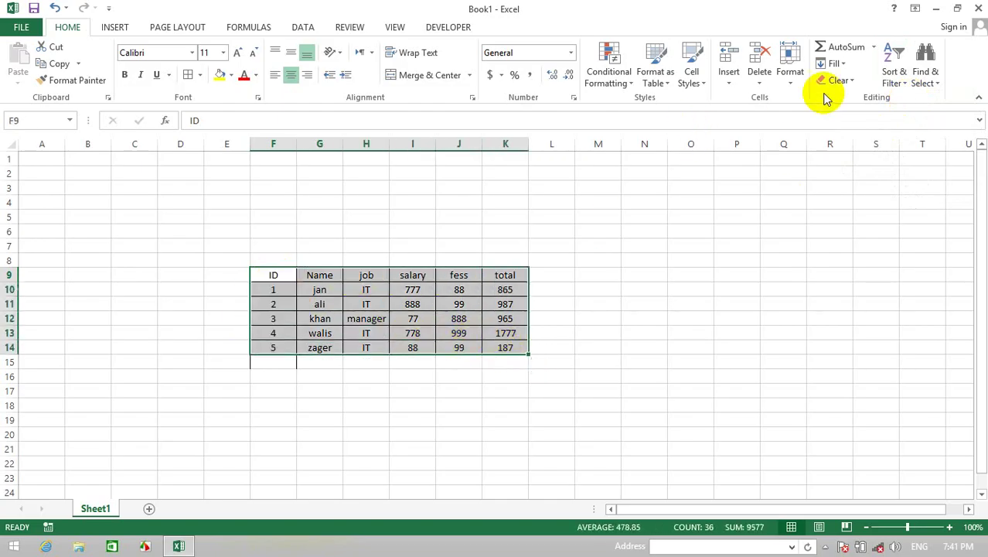
click(889, 71)
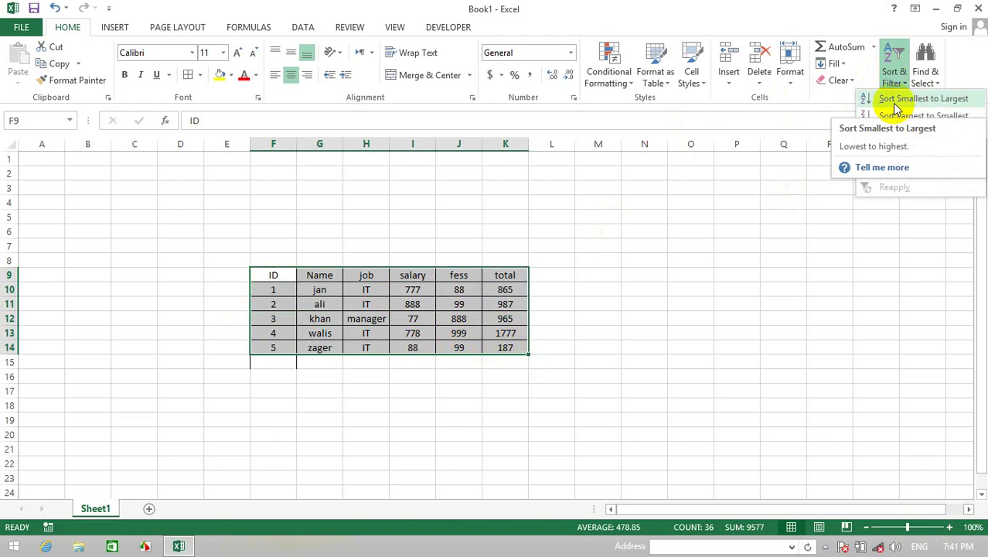
click(895, 100)
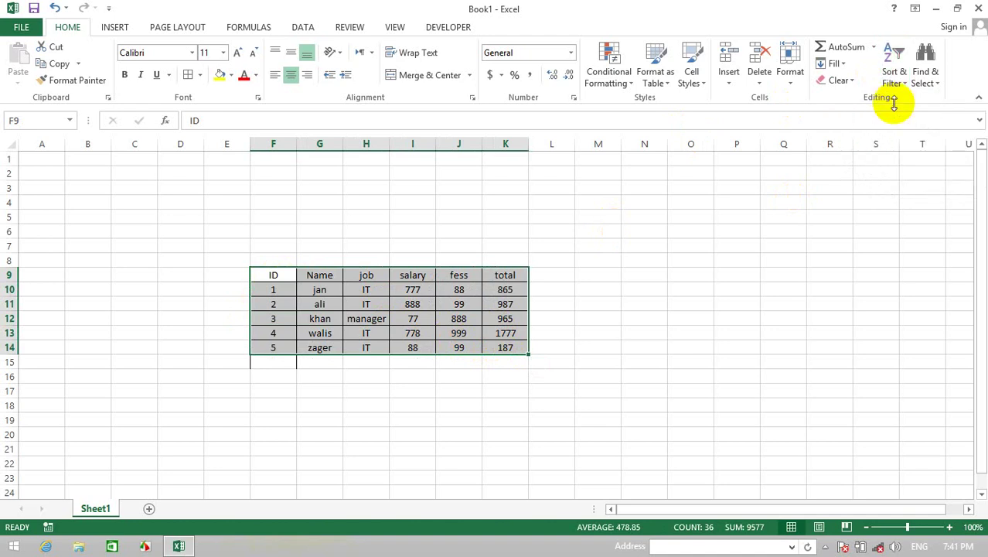
Step: Sort the ID values in F10:F14 from largest to smallest, expanding the selection to the neighbouring data
click(279, 291)
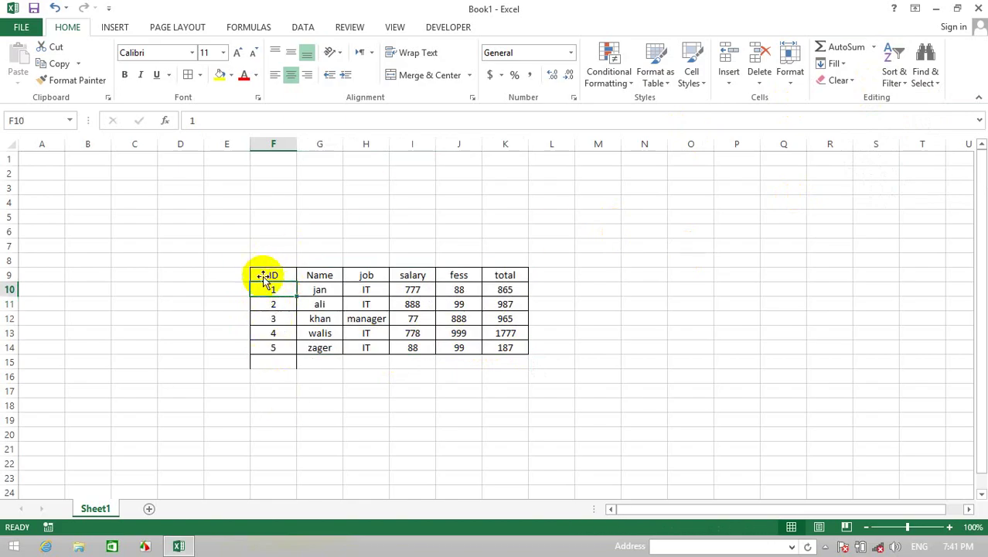
drag(271, 287, 284, 348)
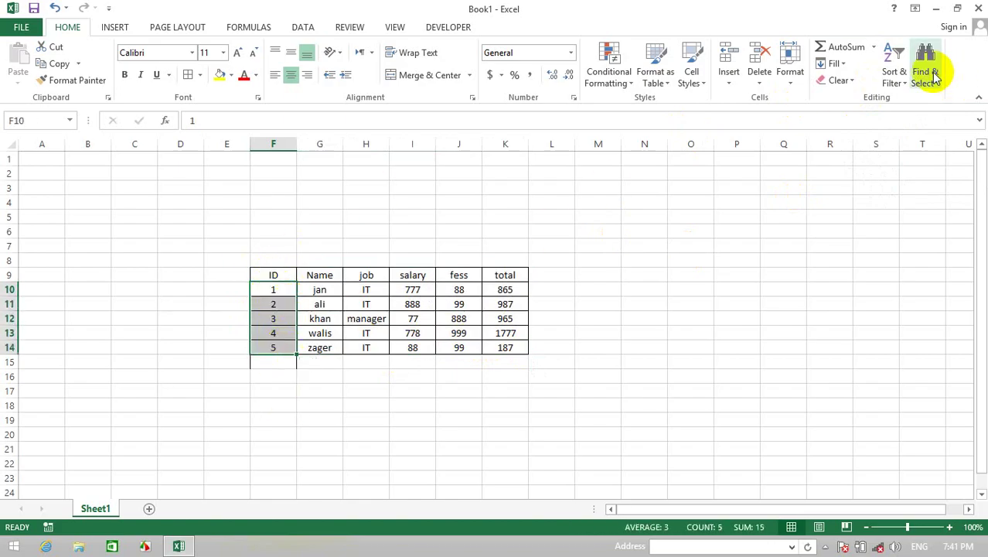
click(897, 71)
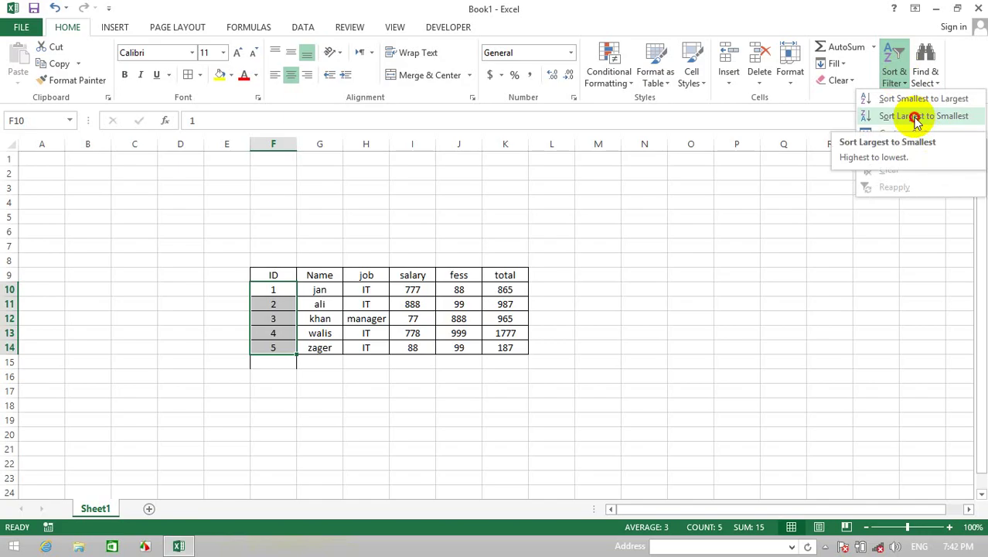
click(916, 116)
click(814, 324)
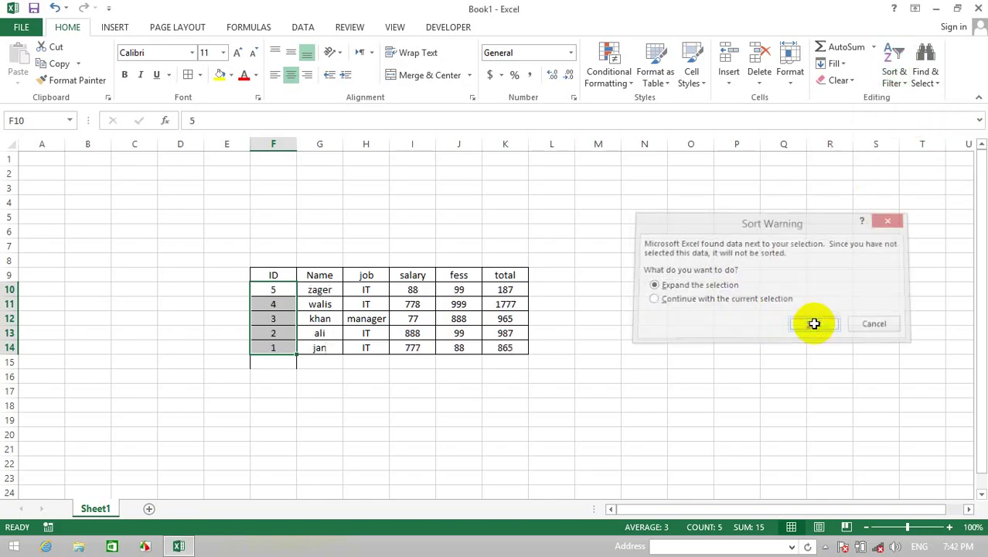
Step: Sort the ID values in F10:F14 from smallest to largest, expanding the selection to the neighbouring data
click(278, 317)
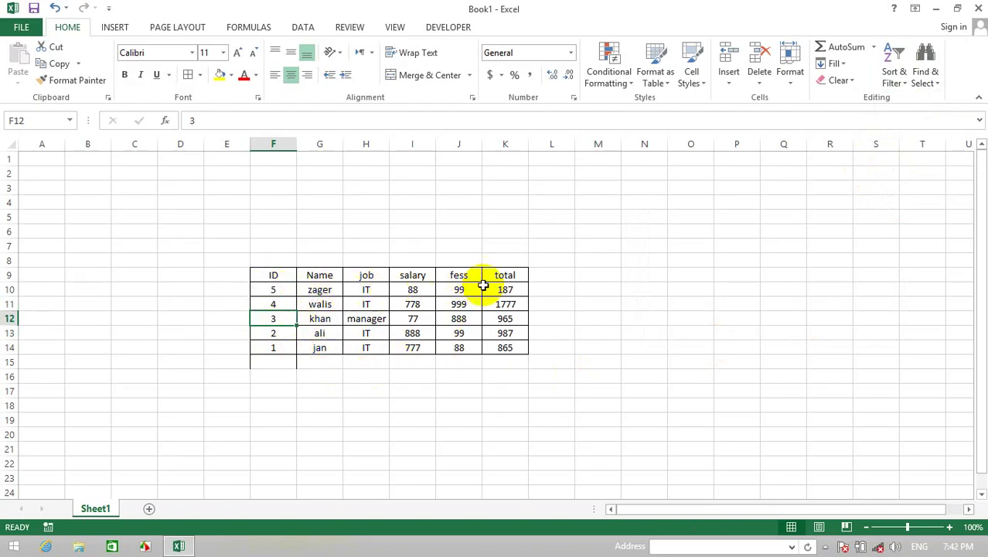
drag(280, 292, 264, 353)
click(894, 66)
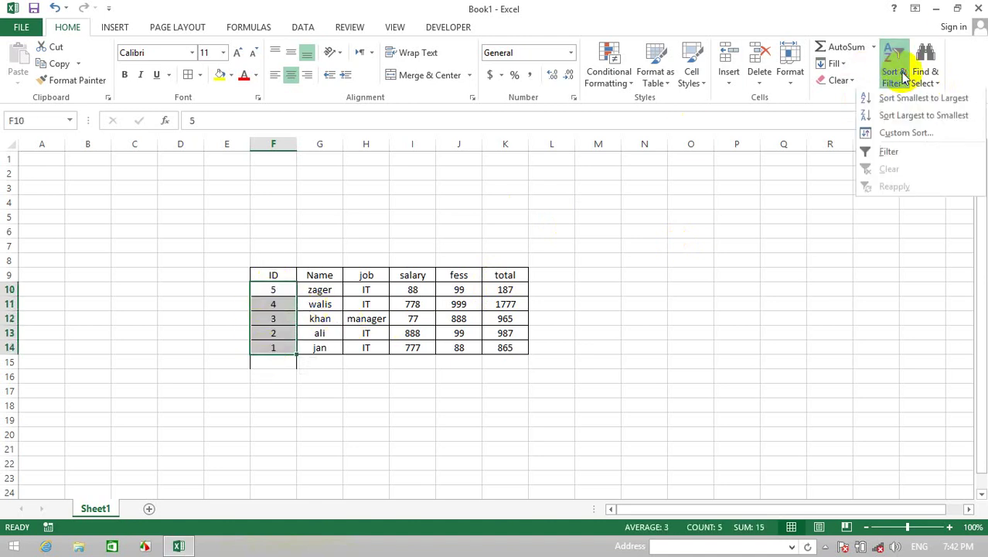
click(912, 99)
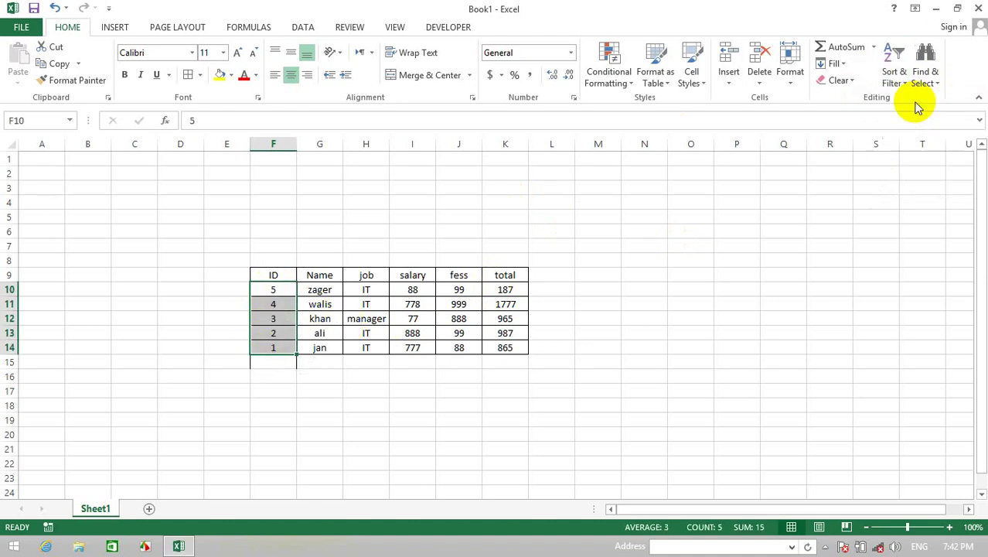
click(814, 324)
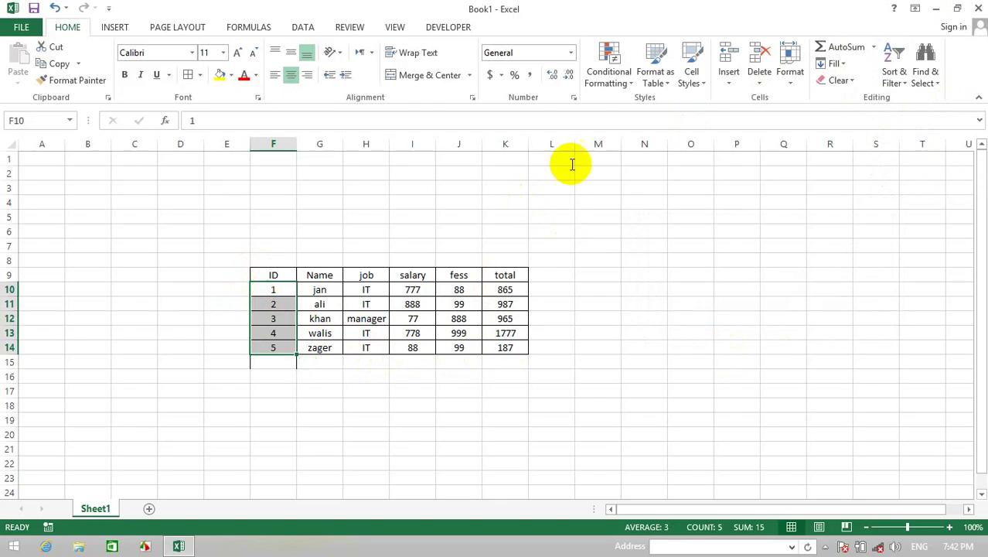
Step: Start a custom sort of the ID range, expanding the selection, with Name as the sort column and Values as the sort basis
click(894, 68)
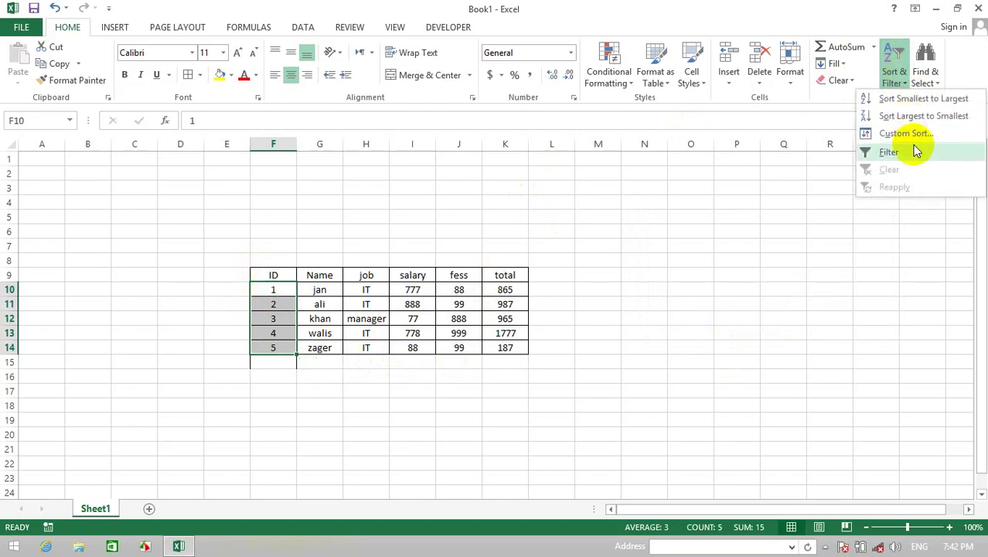
click(915, 139)
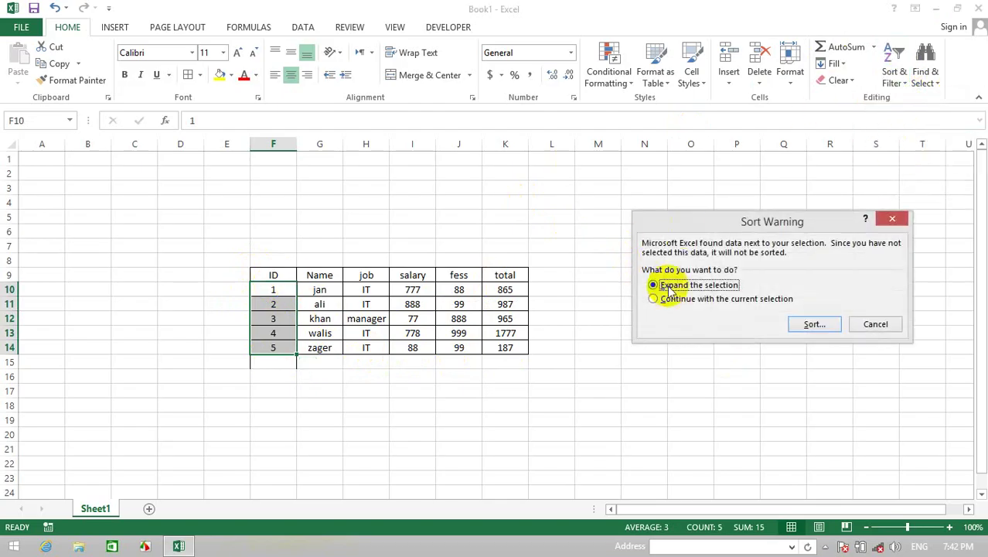
click(827, 324)
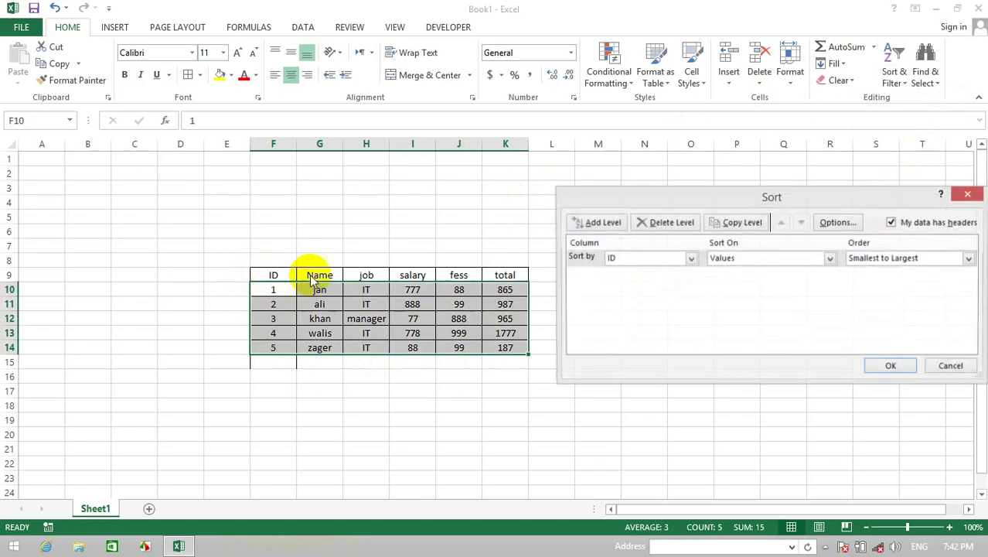
click(693, 259)
click(645, 278)
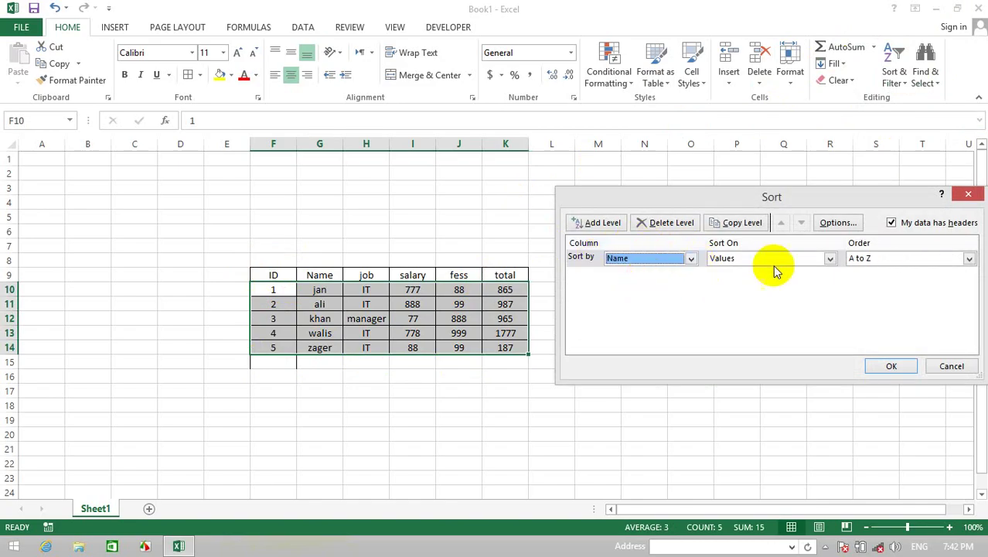
click(829, 259)
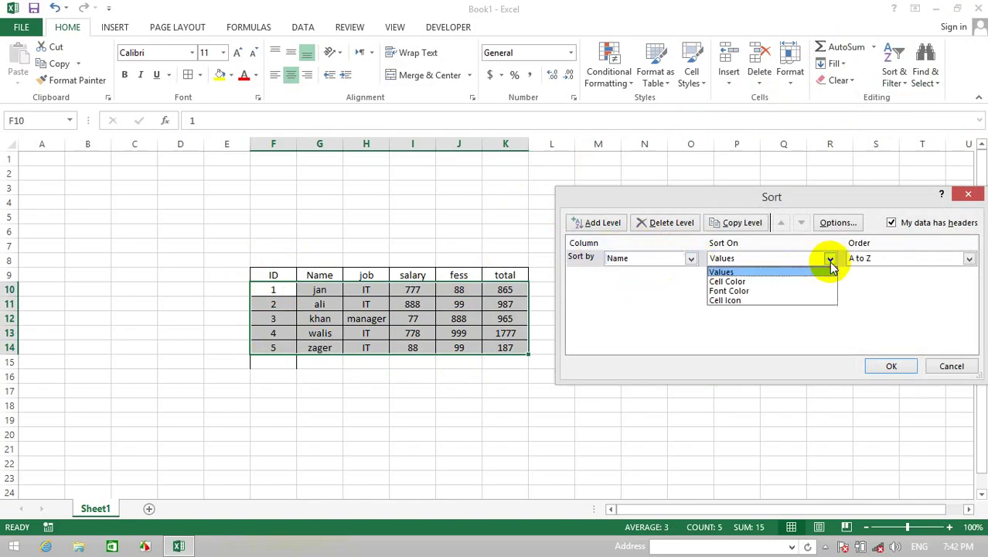
click(744, 269)
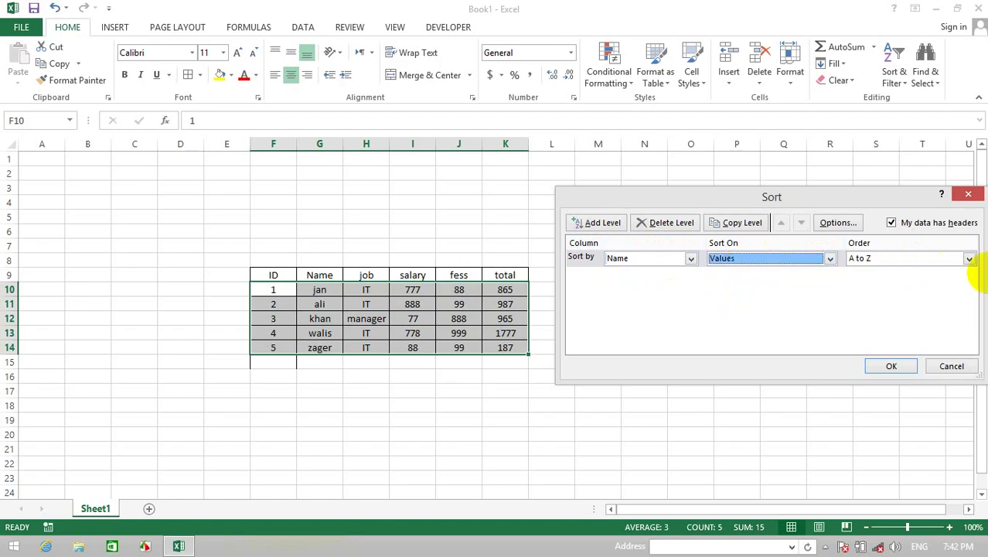
Step: Try the entry a.c.d in a new custom list, and set the sort order to the Jan, Feb, Mar list
click(969, 260)
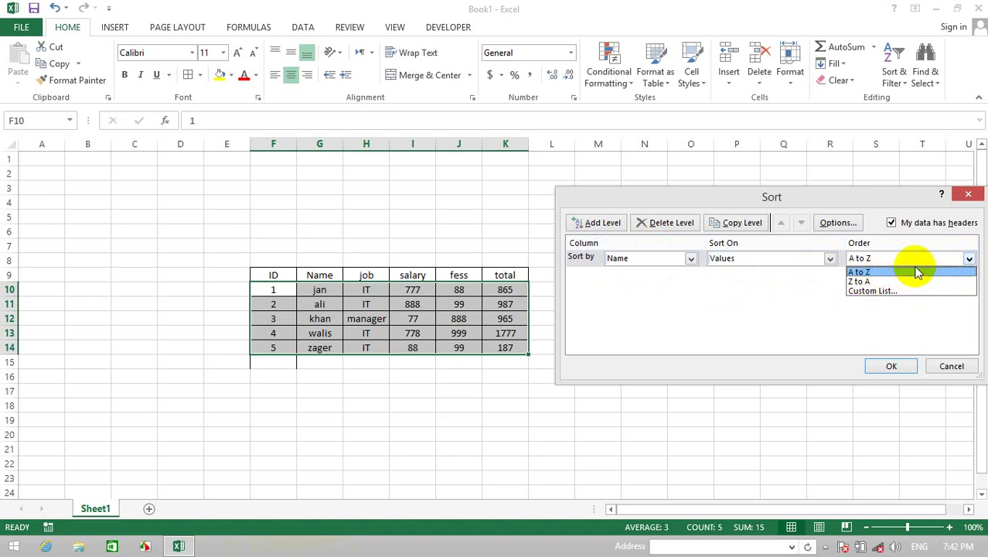
click(887, 290)
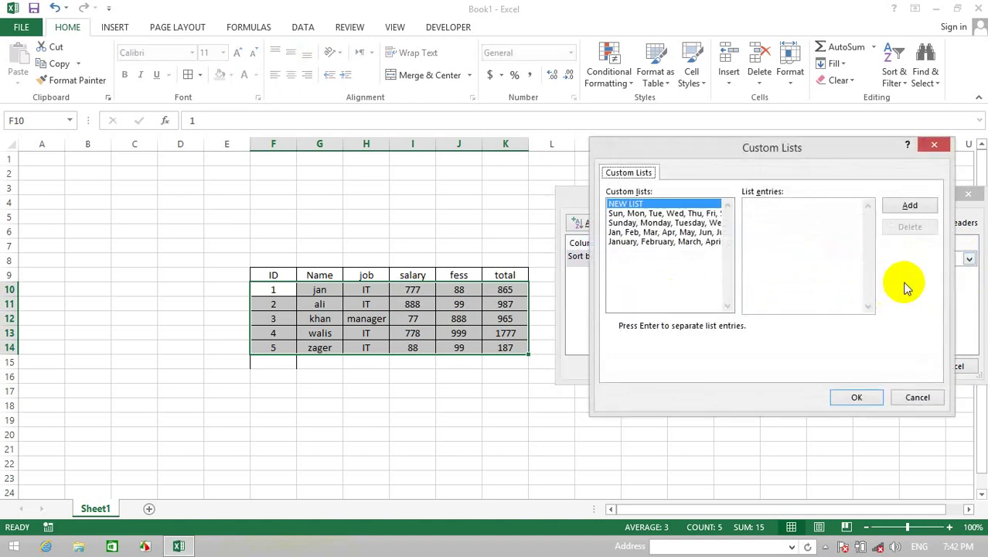
click(781, 208)
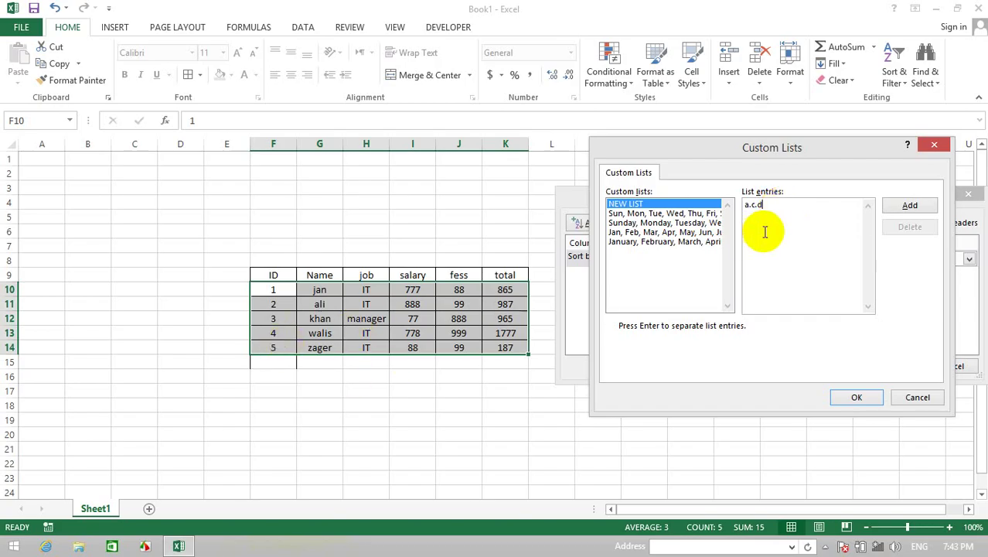
click(630, 222)
double_click(648, 233)
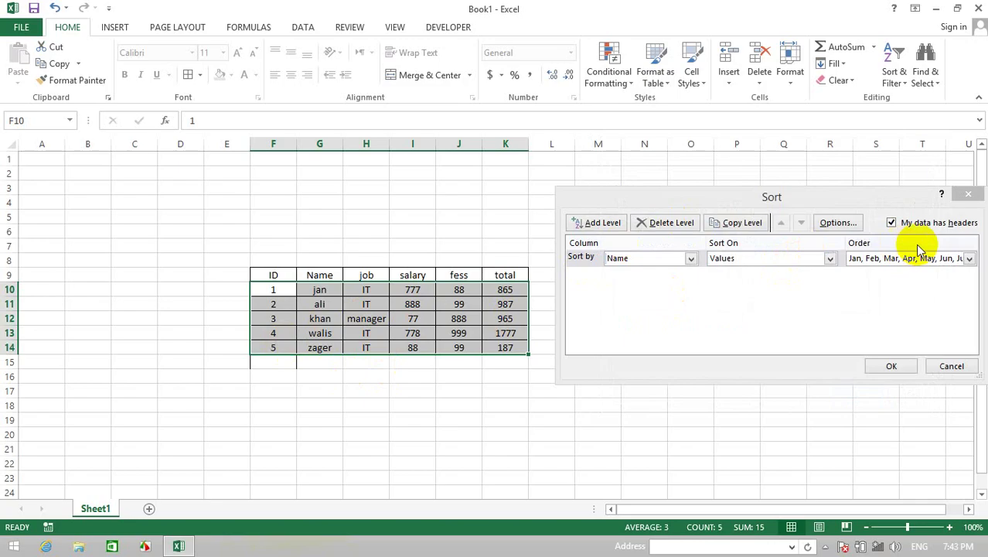
Step: Set the Name sort order to Z to A and apply the custom sort
click(970, 260)
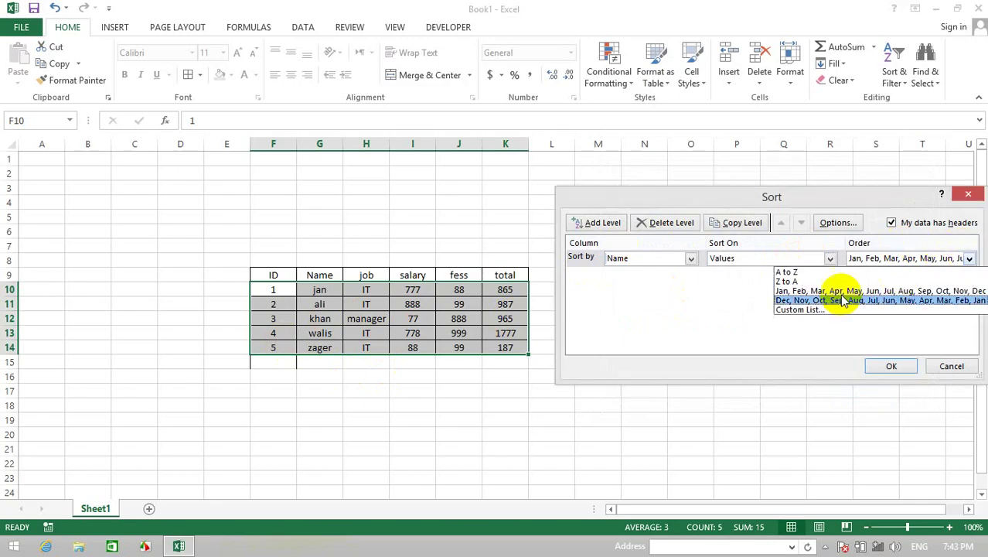
click(787, 276)
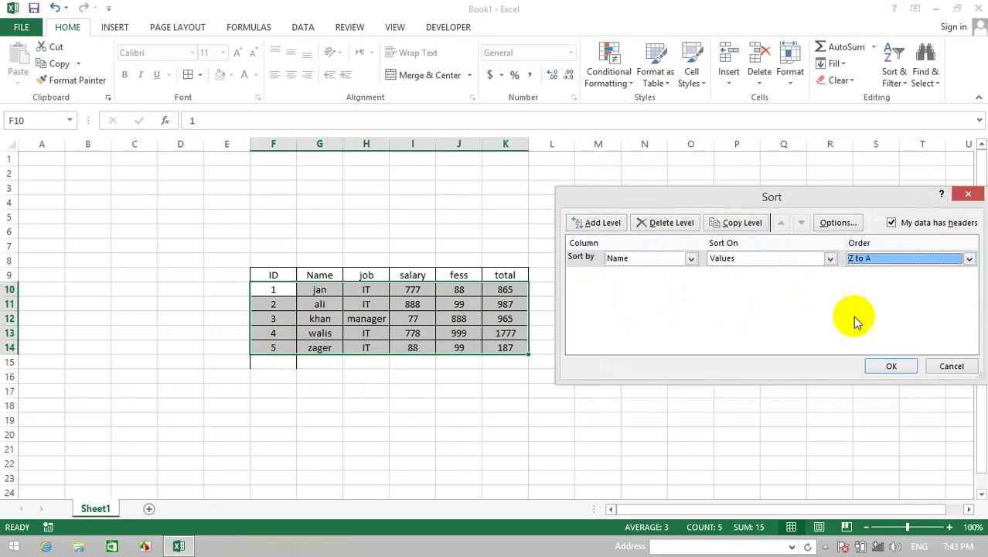
click(890, 365)
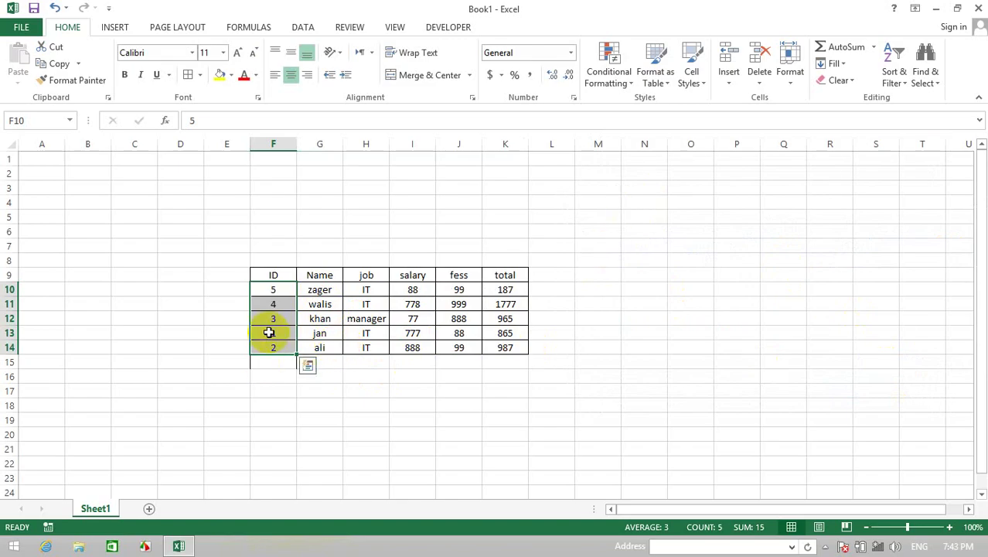
Step: Turn on filtering for the whole table range F9:K14
drag(274, 275, 489, 346)
click(894, 74)
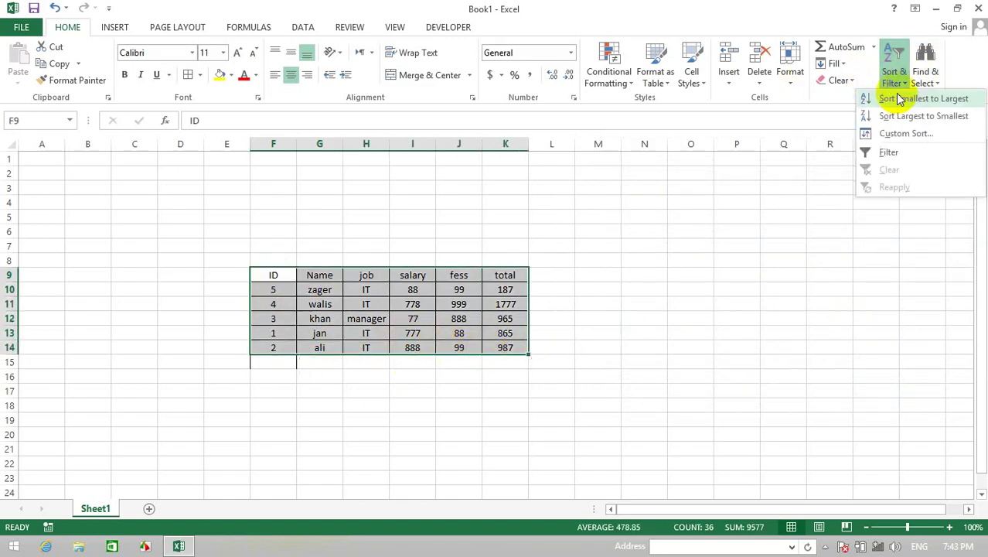
click(894, 152)
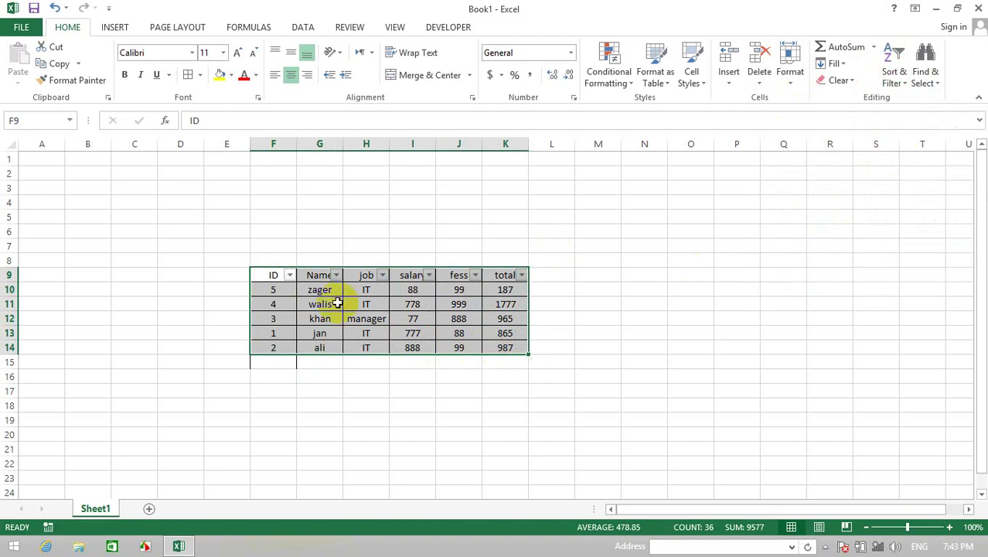
click(273, 293)
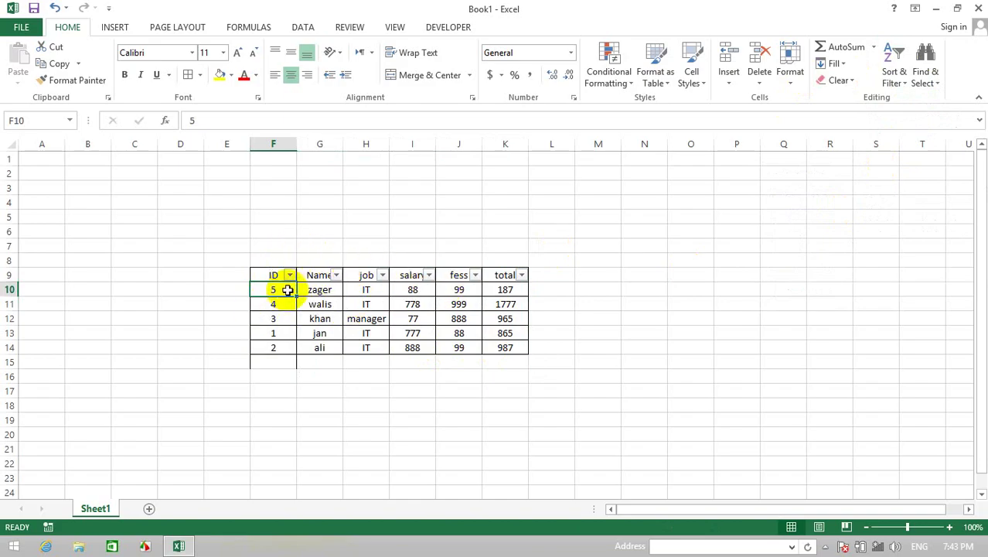
Step: Filter the ID column to show only the record with ID 1
click(292, 278)
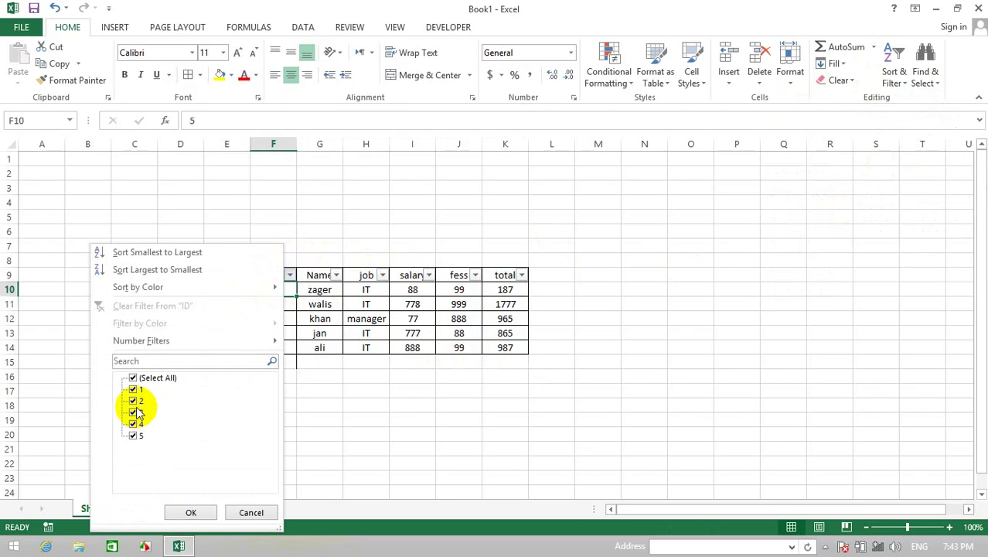
click(135, 378)
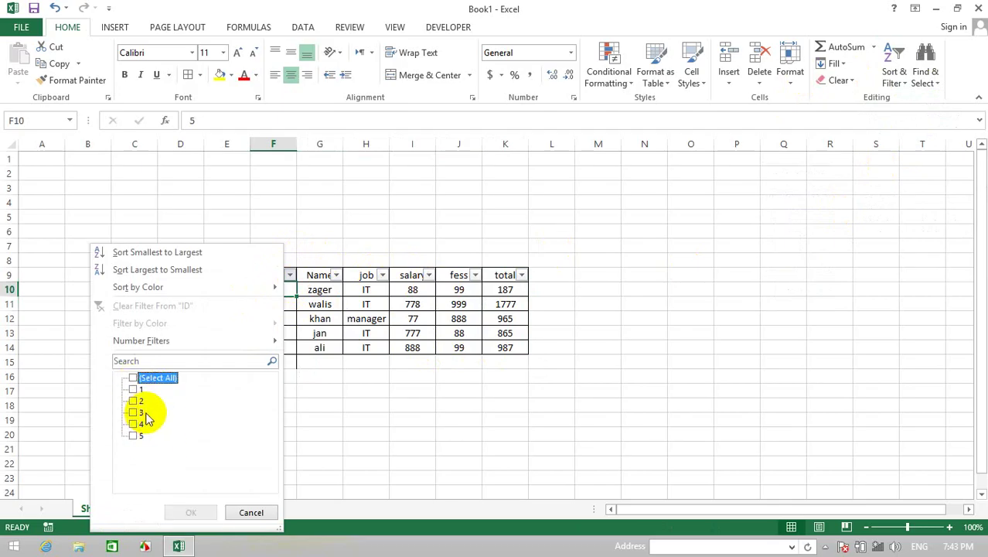
click(133, 390)
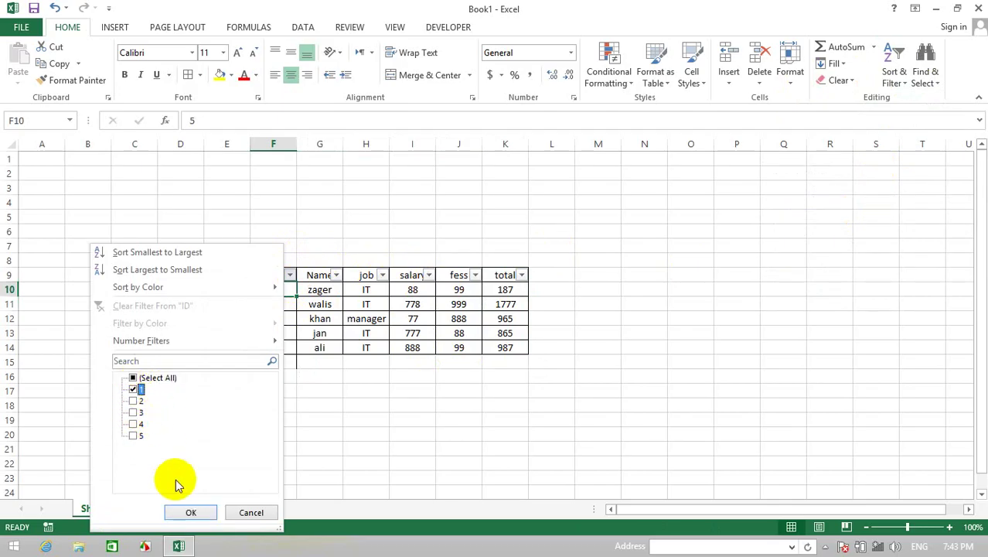
click(191, 511)
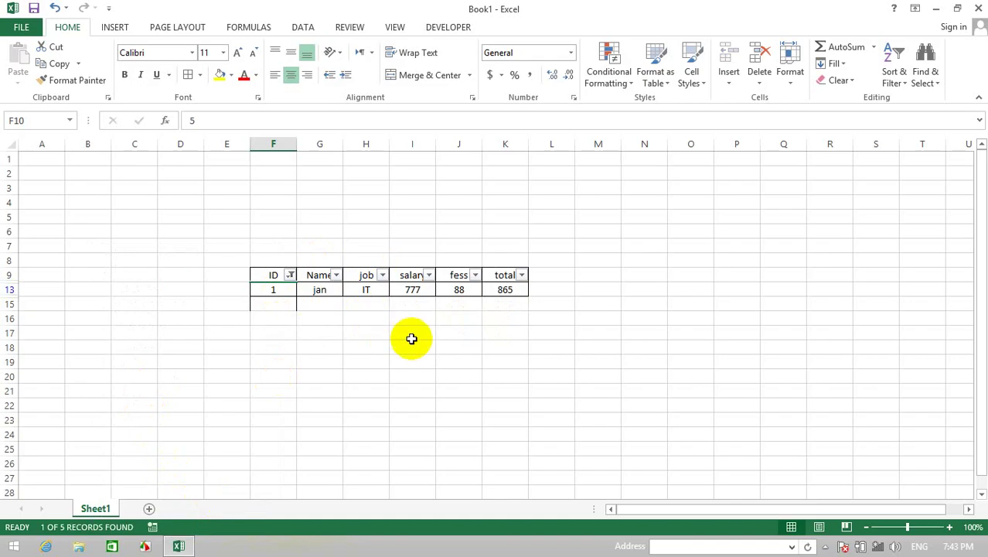
Step: Change the ID column filter to show only the record with ID 4
click(290, 276)
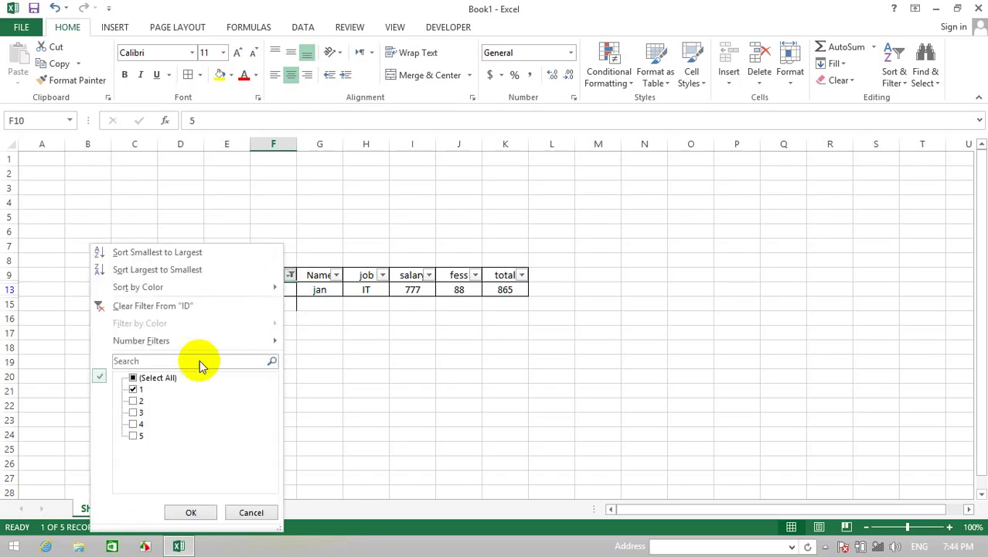
click(133, 389)
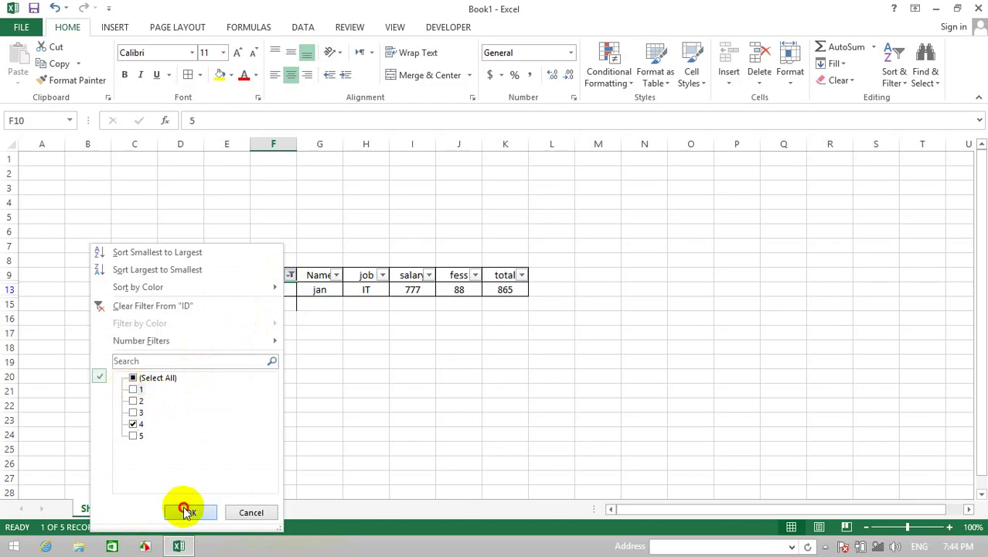
click(188, 511)
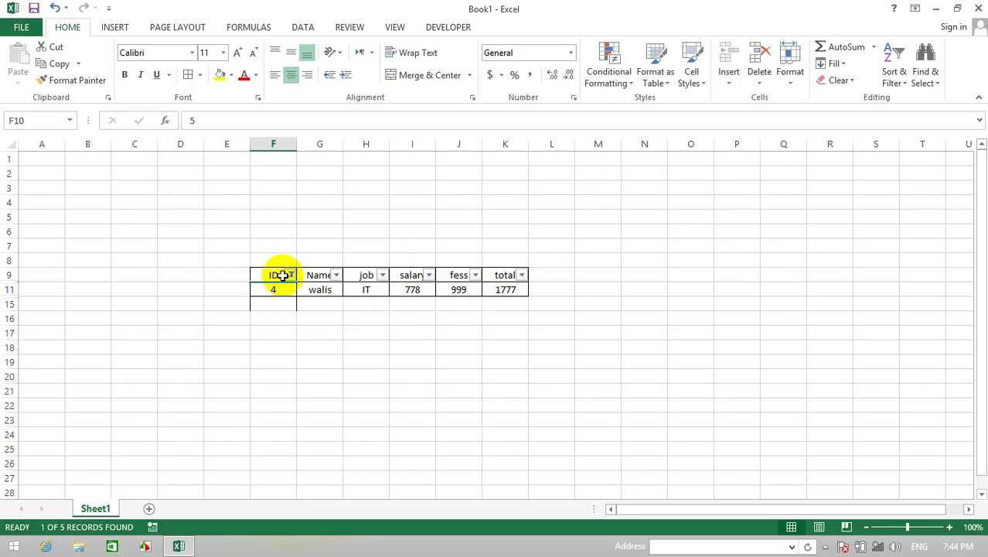
Step: Select all values in the ID column filter to show every record again
click(290, 275)
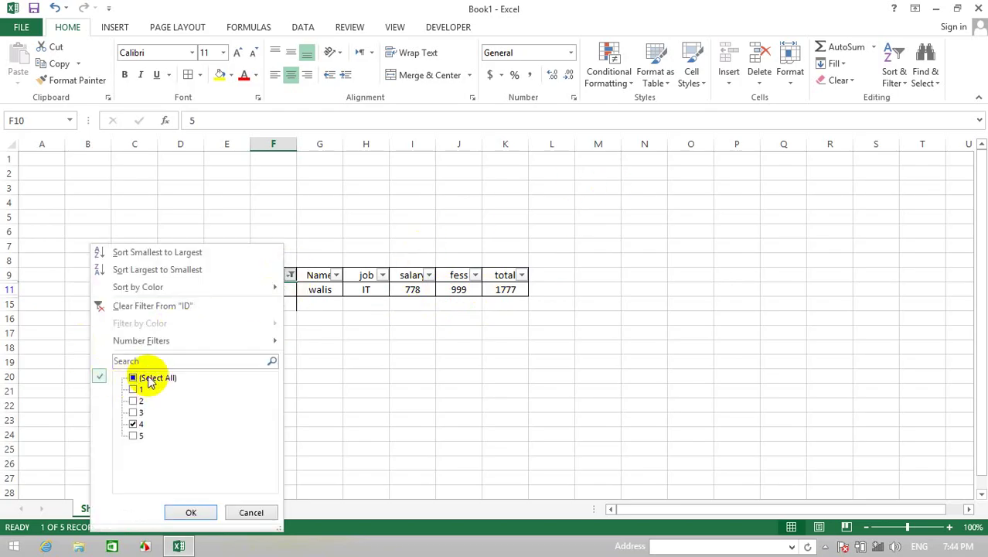
click(191, 512)
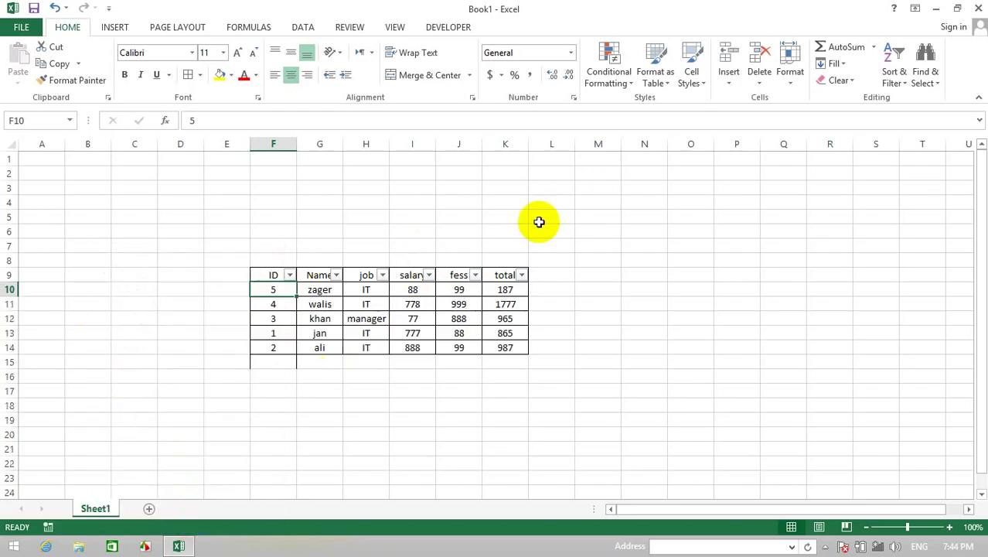
click(894, 68)
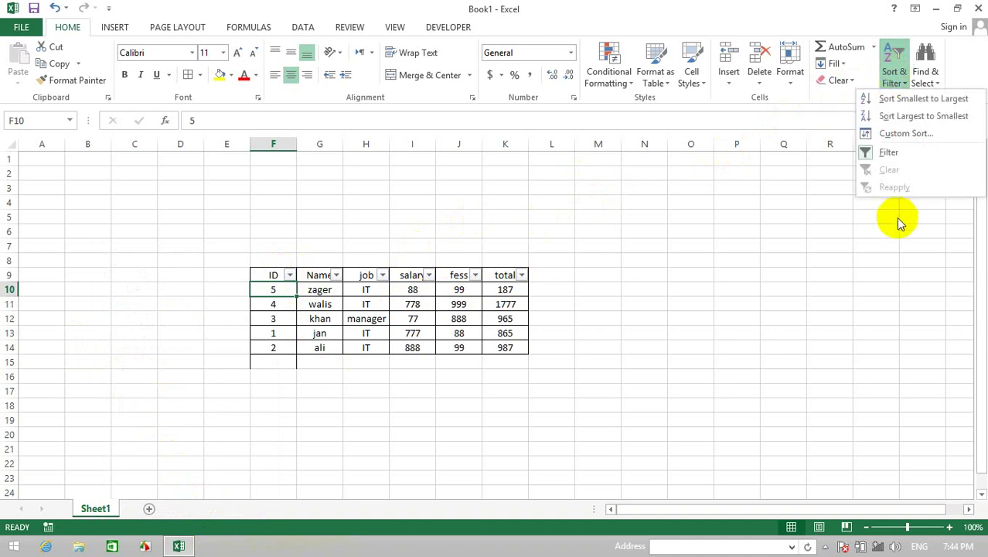
click(272, 275)
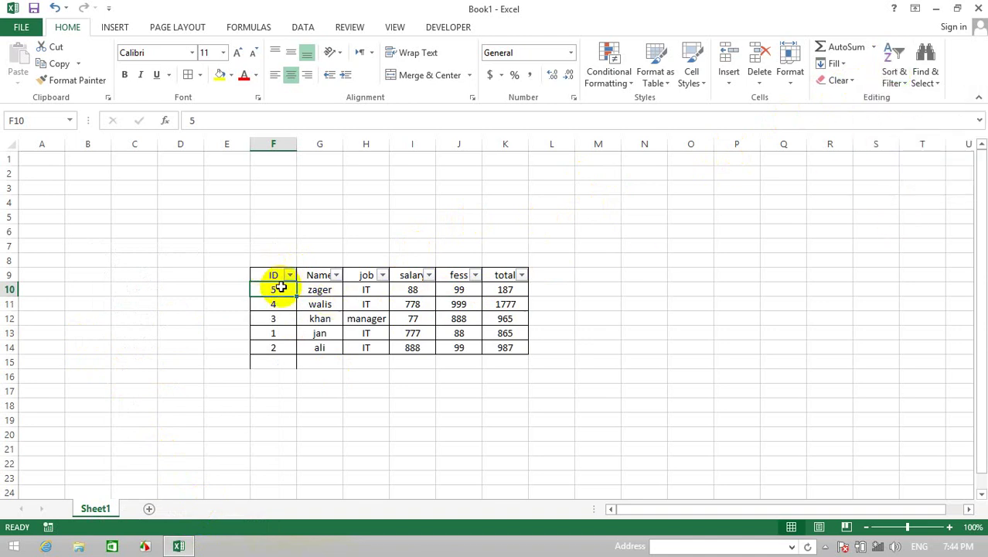
Step: Delete the ID values in cells F12:F14
drag(278, 286, 279, 344)
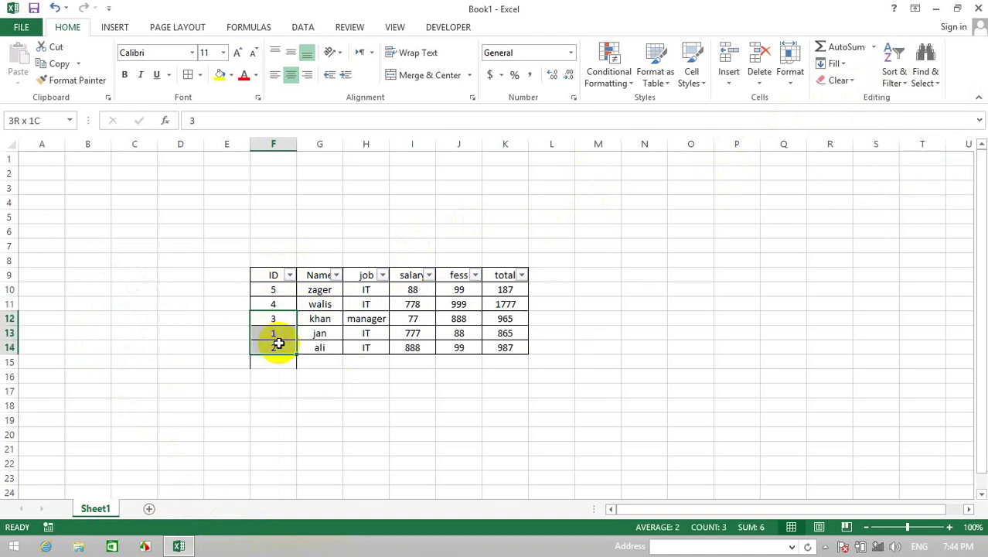
key(Delete)
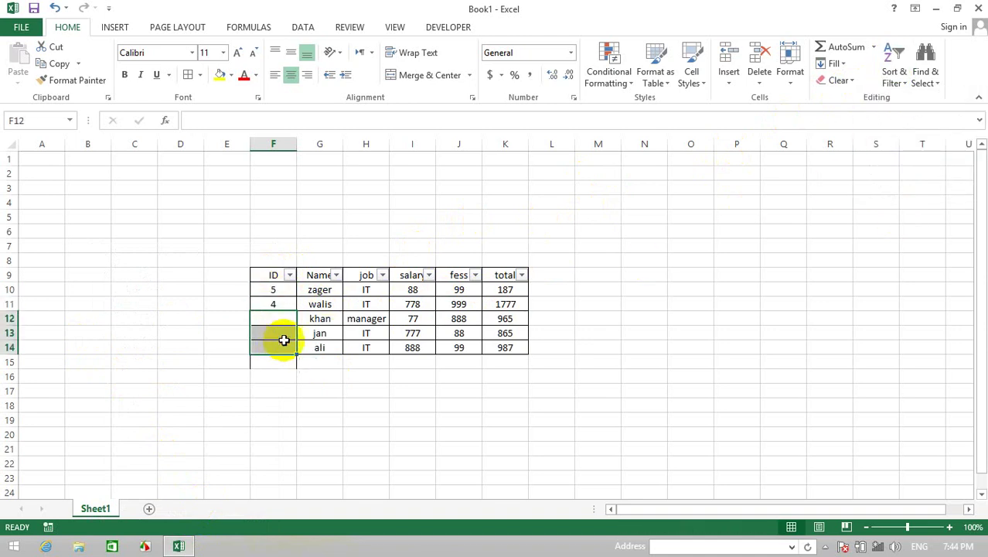
Step: Delete the ID header and the values below it in cells F9:F11, then check the Sort & Filter options
click(894, 65)
click(274, 276)
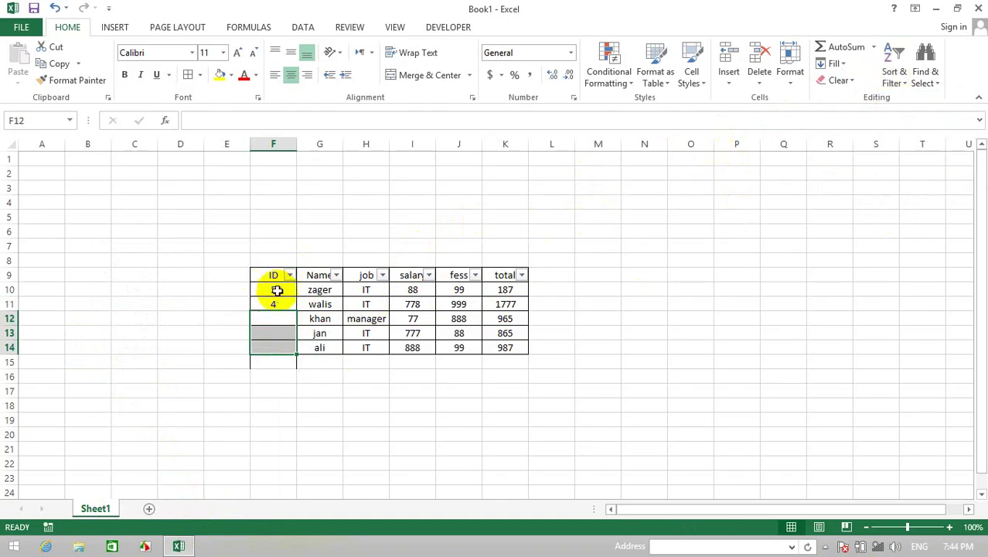
click(890, 73)
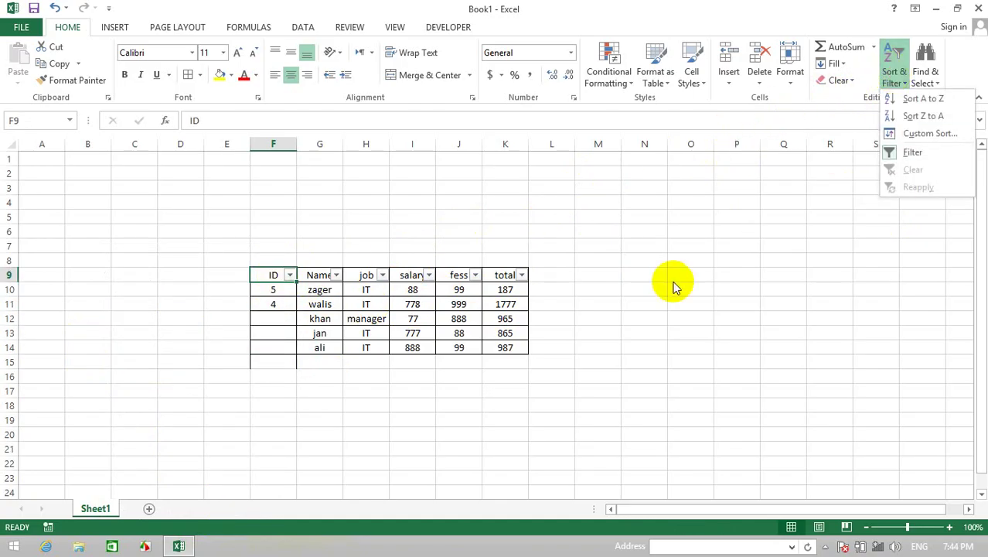
click(273, 272)
drag(274, 275, 279, 306)
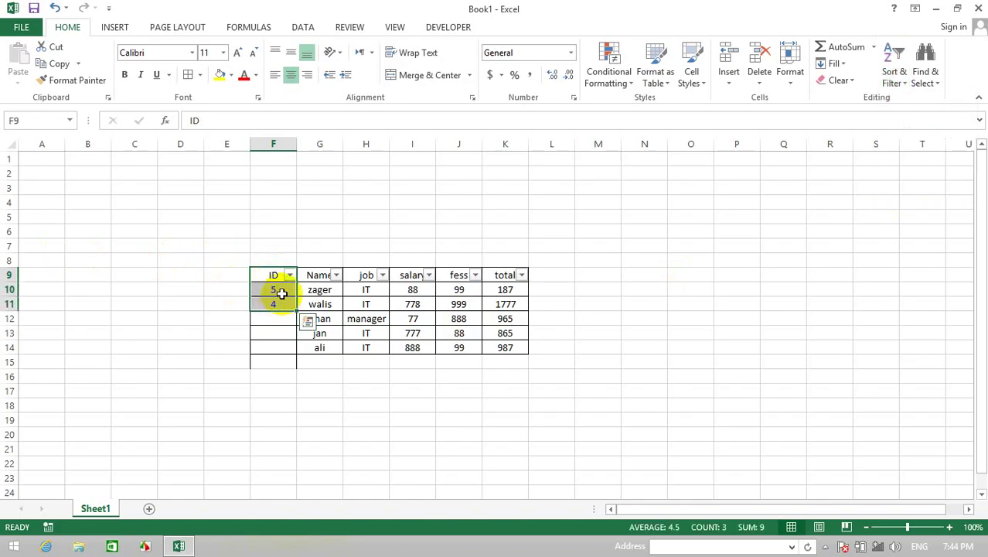
key(Delete)
click(890, 82)
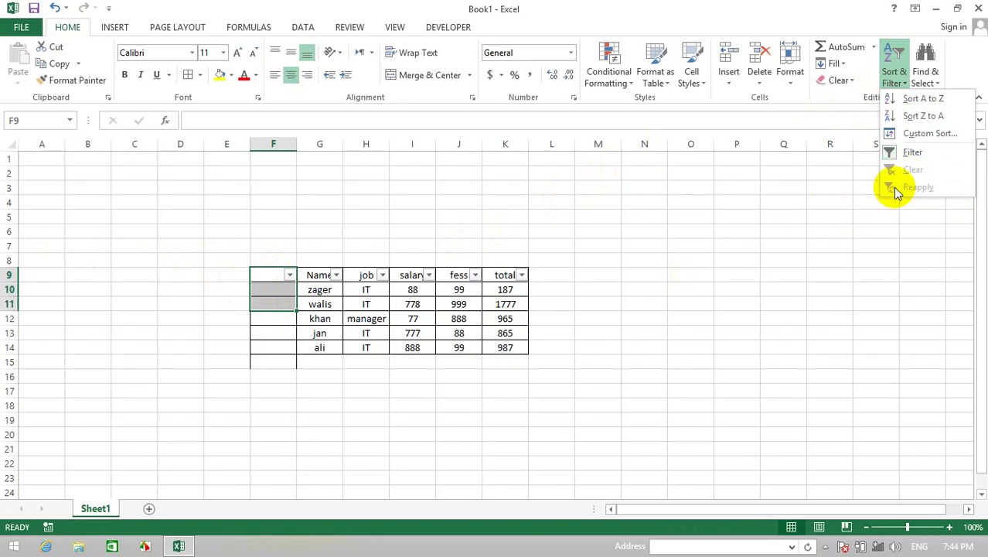
click(685, 272)
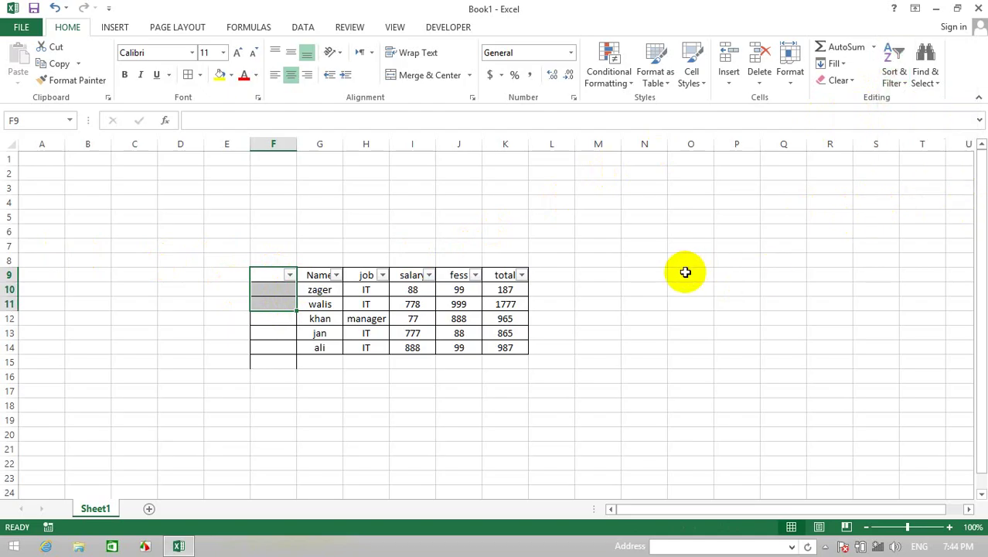
Step: Undo the deletions in the ID column and look over the Sort & Filter options again
key(ctrl+z)
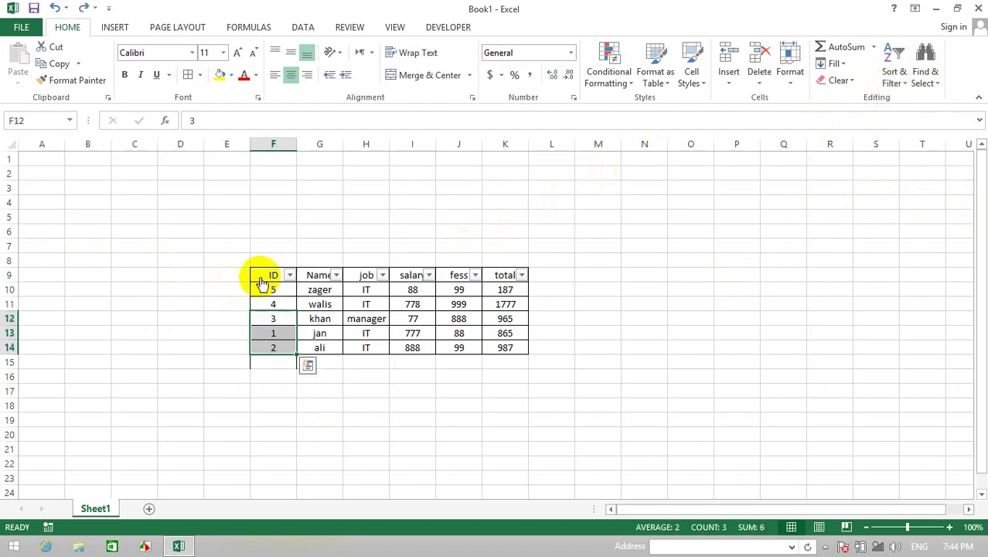
click(893, 83)
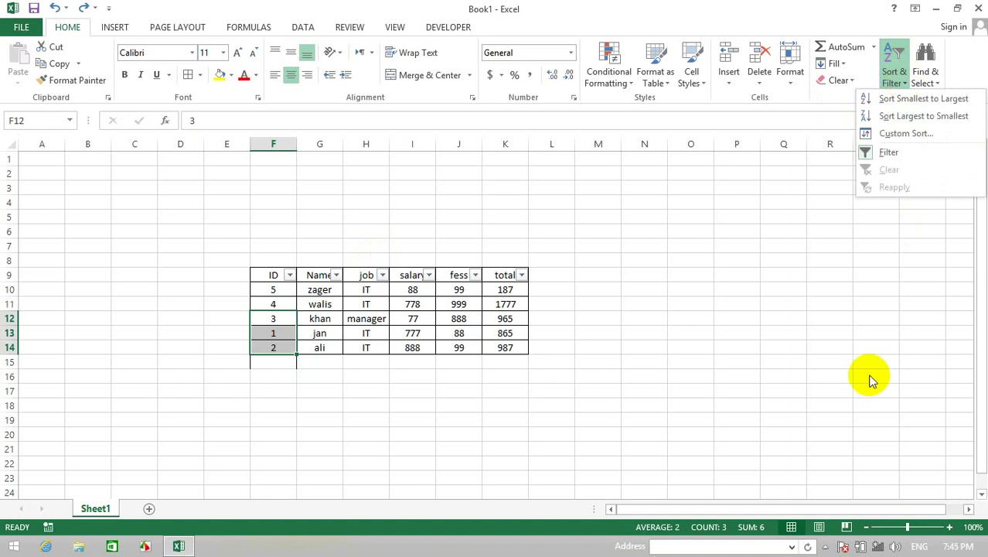
click(936, 77)
click(728, 263)
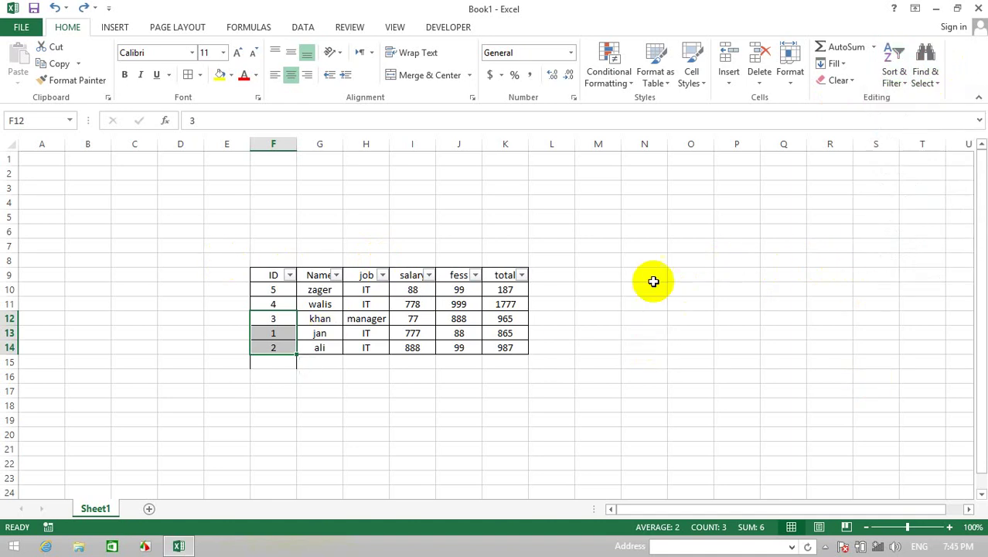
Step: Delete the whole employee table within D7:N18 and clear all remaining formatting, including its borders
click(160, 244)
drag(161, 243, 650, 400)
key(Delete)
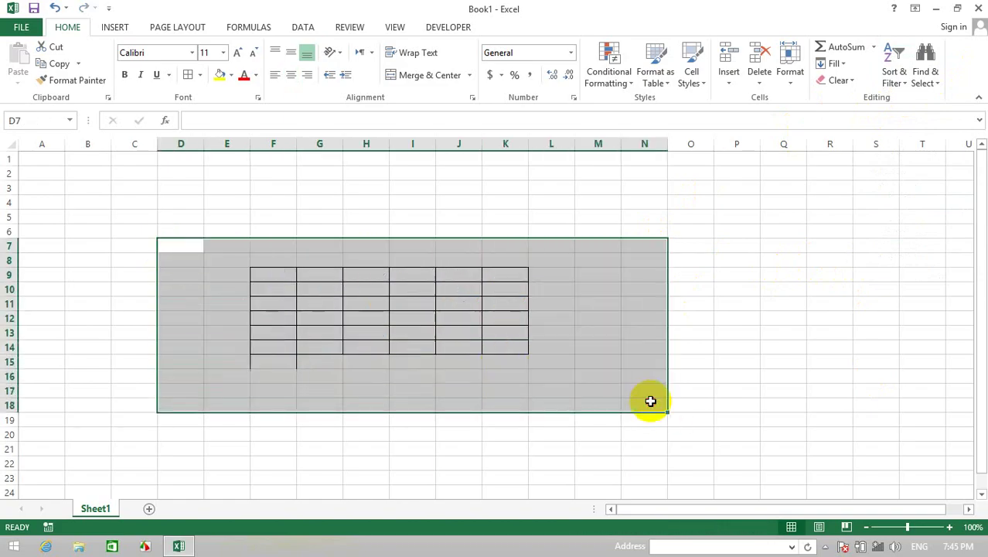
click(841, 80)
click(839, 100)
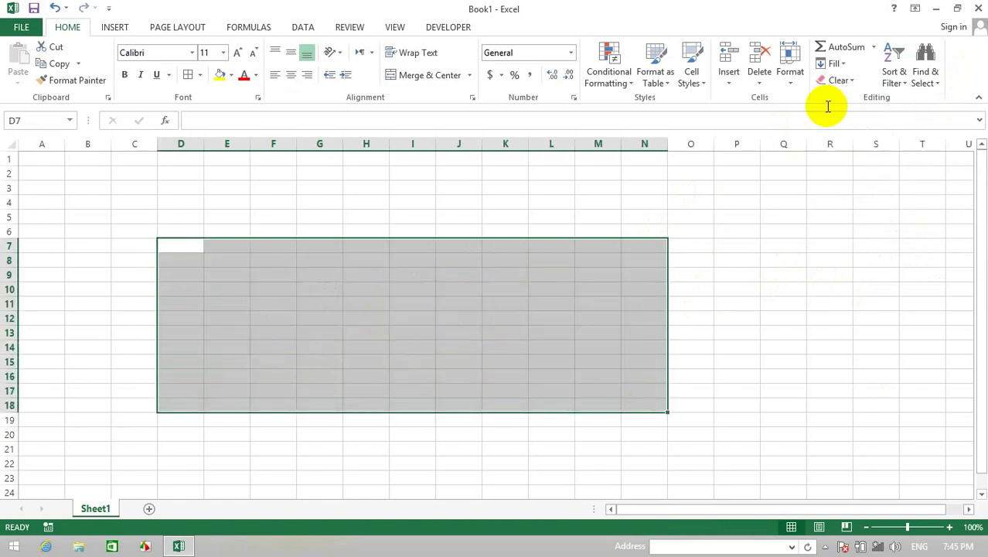
click(412, 274)
click(925, 73)
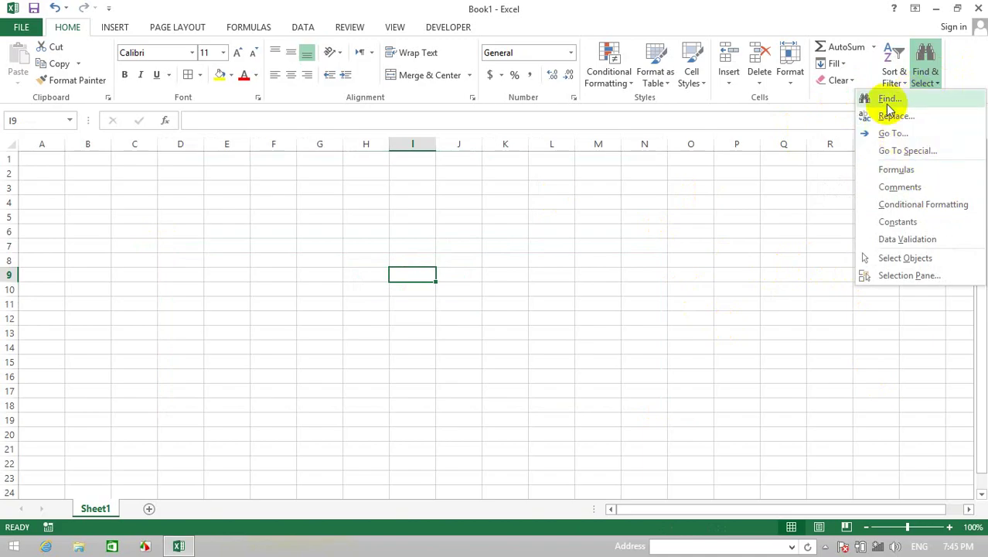
key(Escape)
Step: Enter the column headers ID, Name and fname in cells C8:E8
click(132, 257)
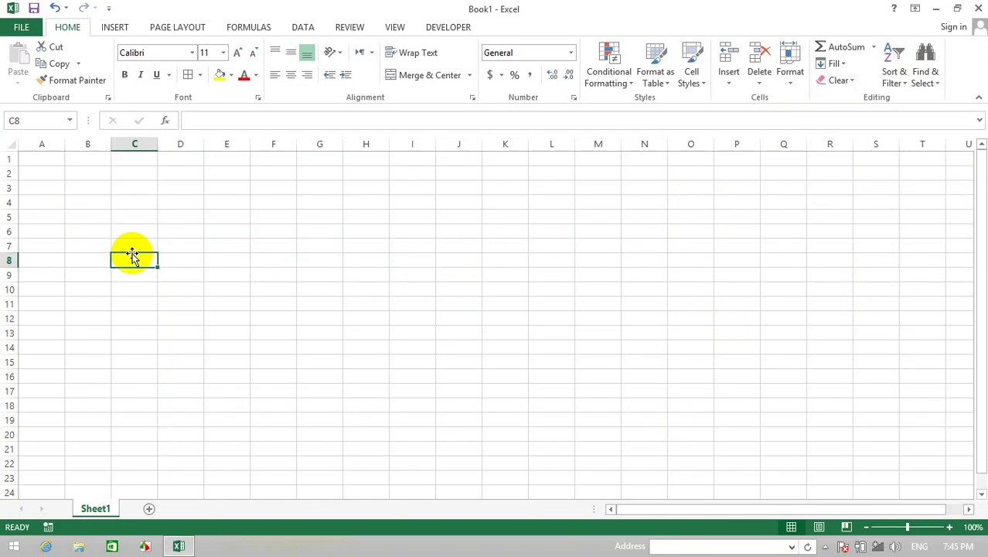
text(ID)
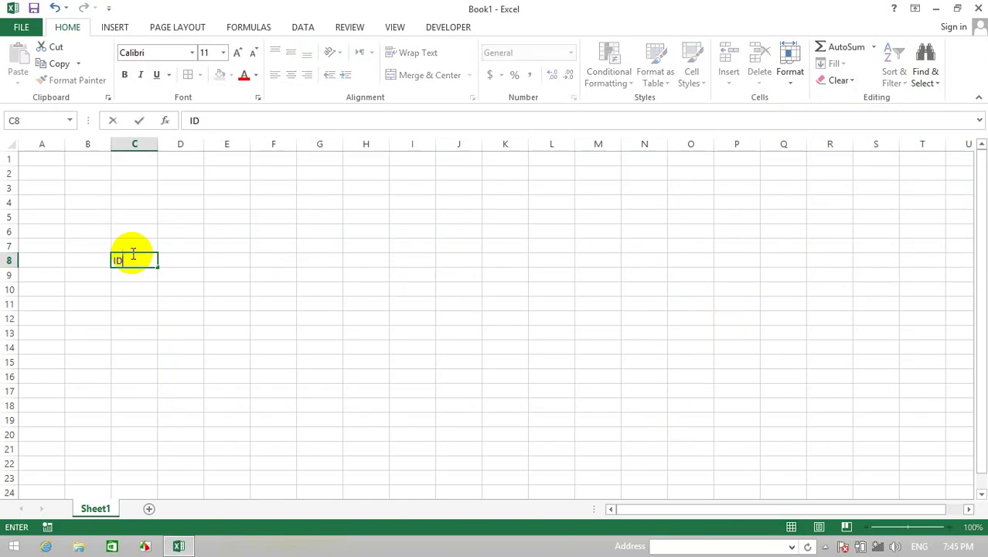
key(Tab)
text(Name)
key(Tab)
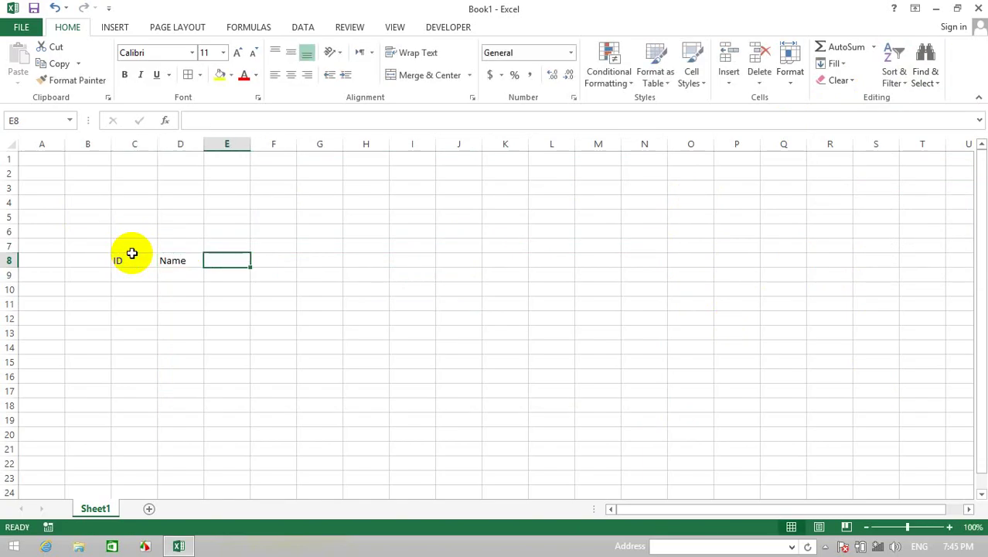
text(fname)
key(Tab)
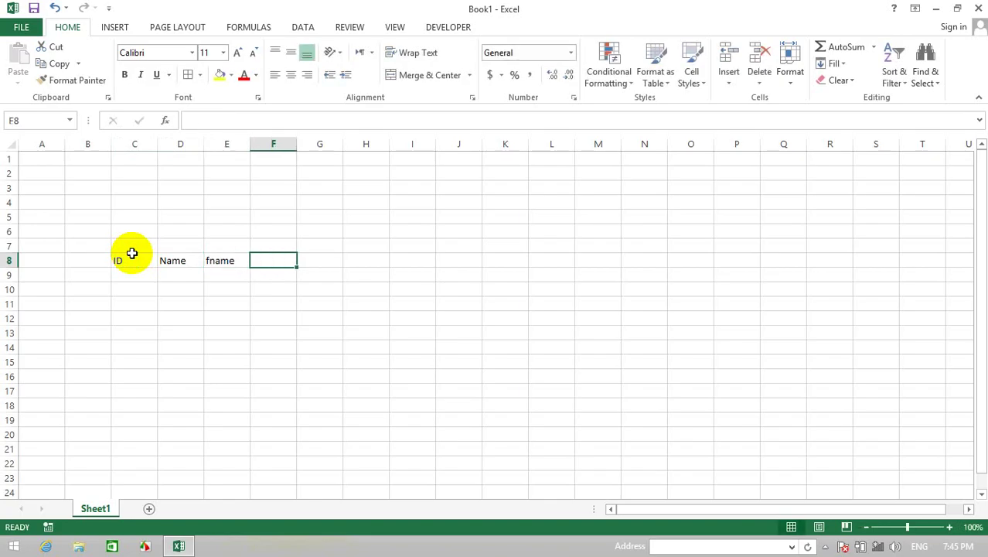
Step: Replace the header in E8 with fess and add the headers bunus and total in F8:G8
key(Left)
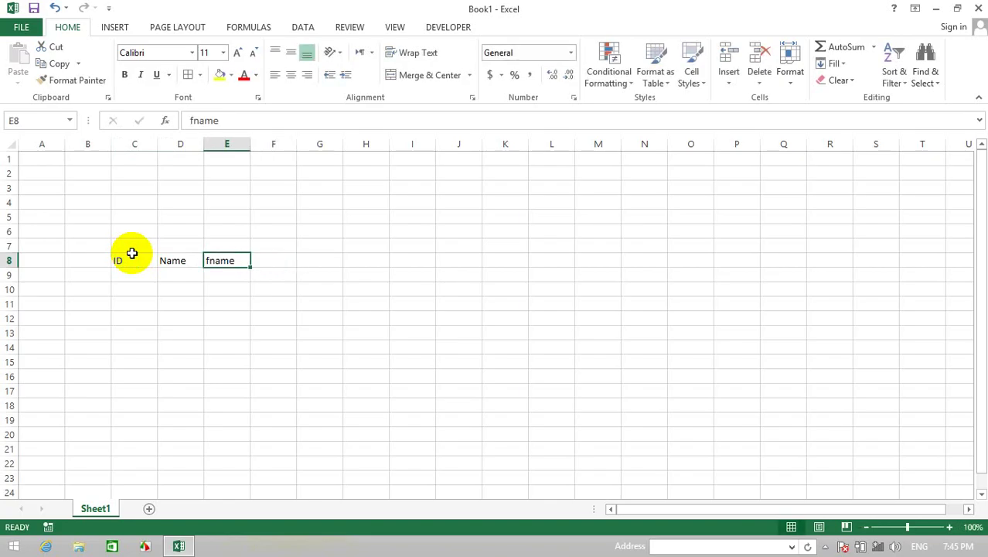
text(fess)
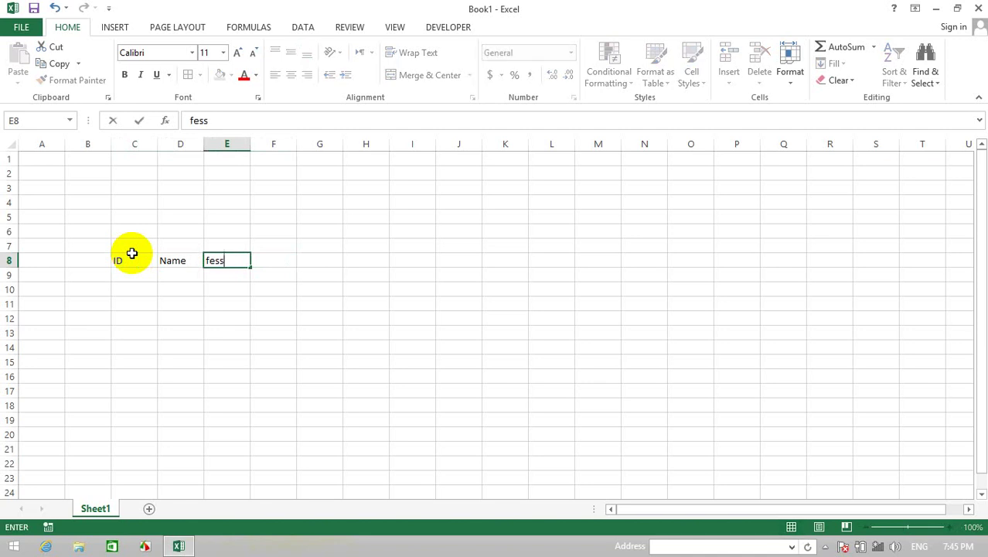
key(Tab)
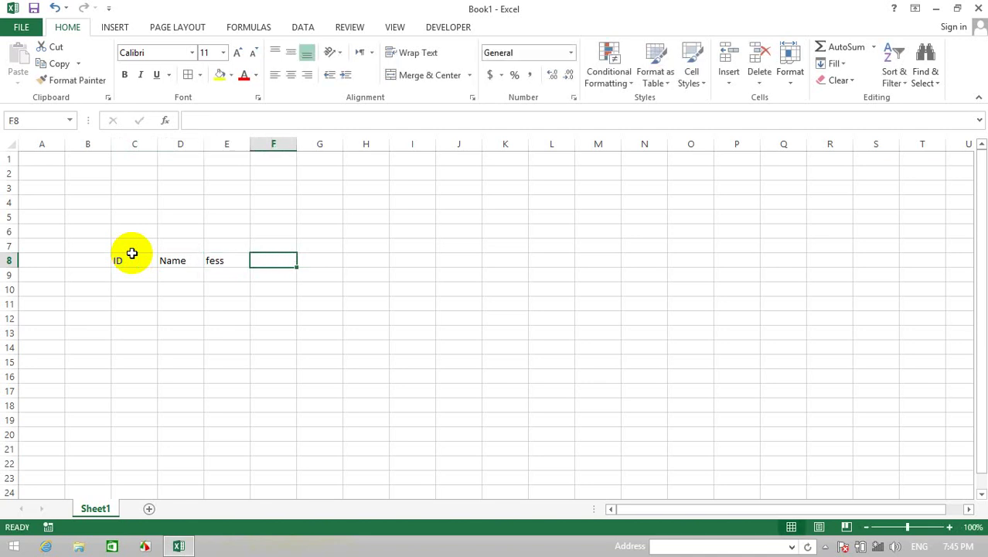
text(bun)
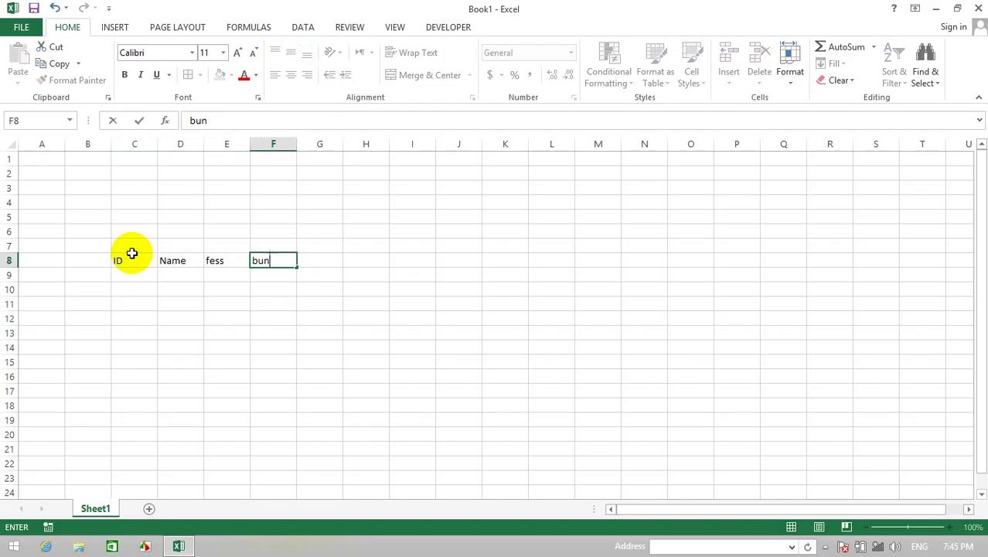
text(us)
key(Tab)
text(t)
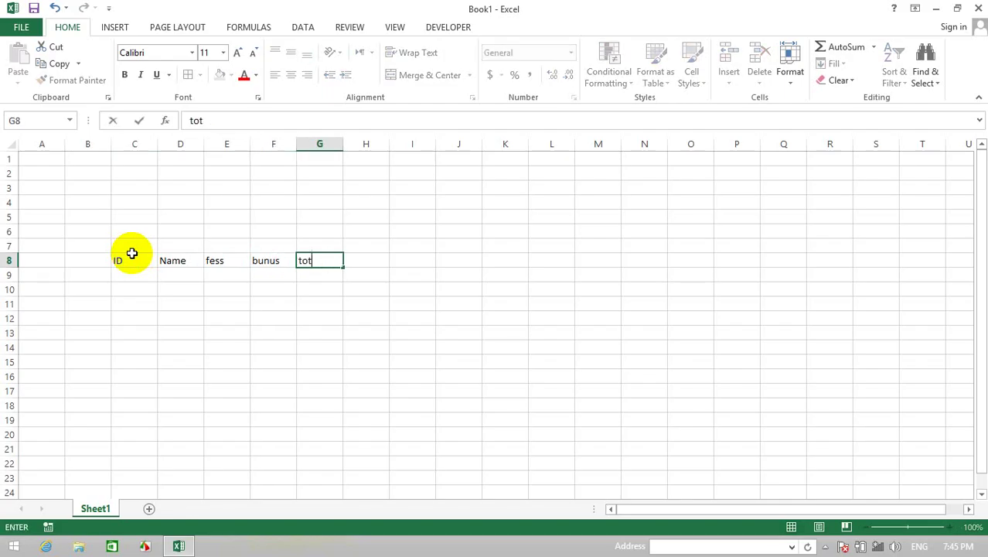
text(otal)
key(Return)
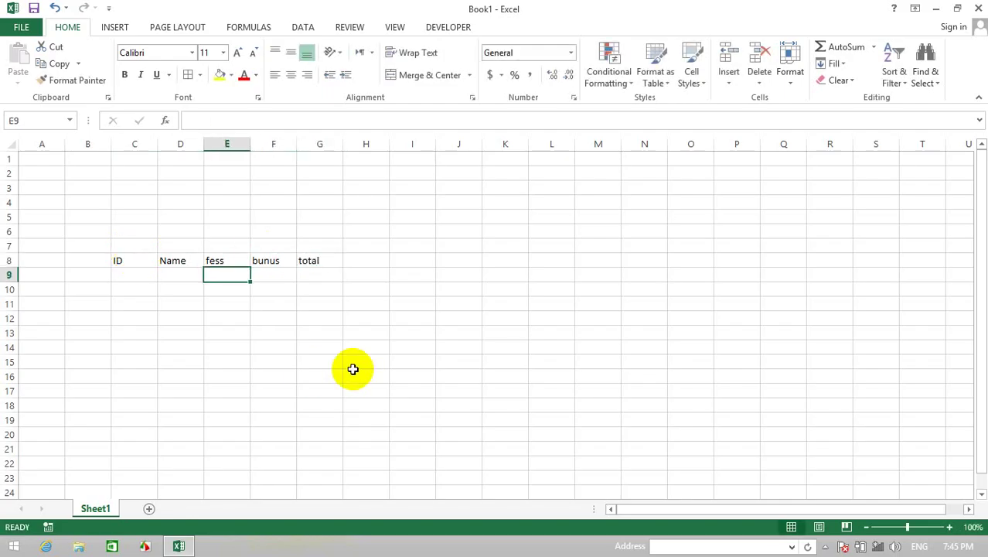
Step: Enter 5 in both K8 and L8 and add them in M8 with a SUM formula over K8:L8
click(497, 264)
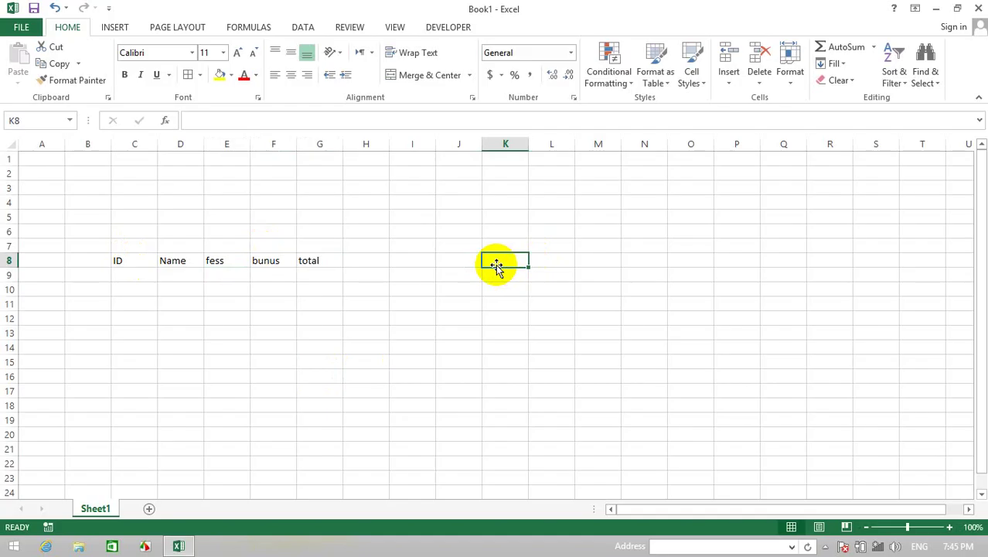
text(61)
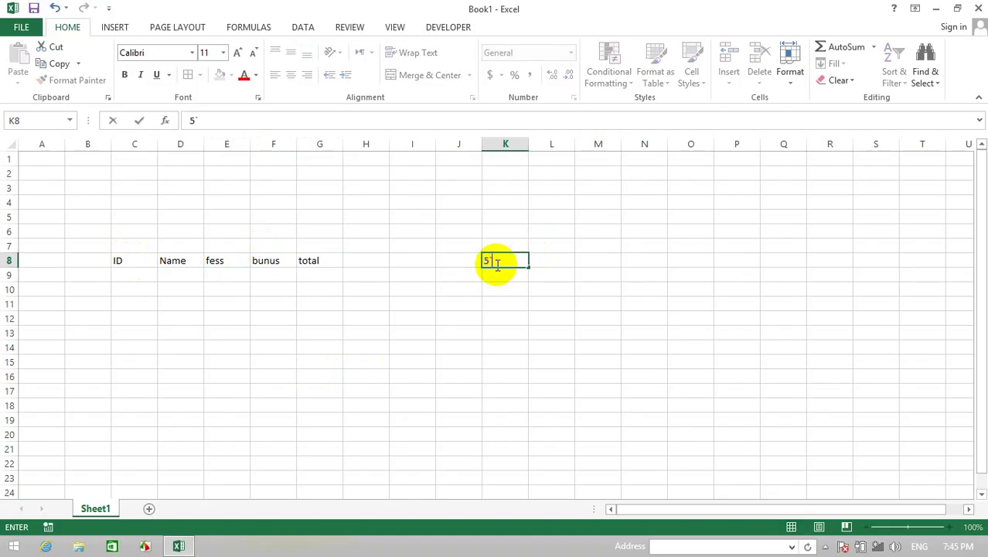
key(Tab)
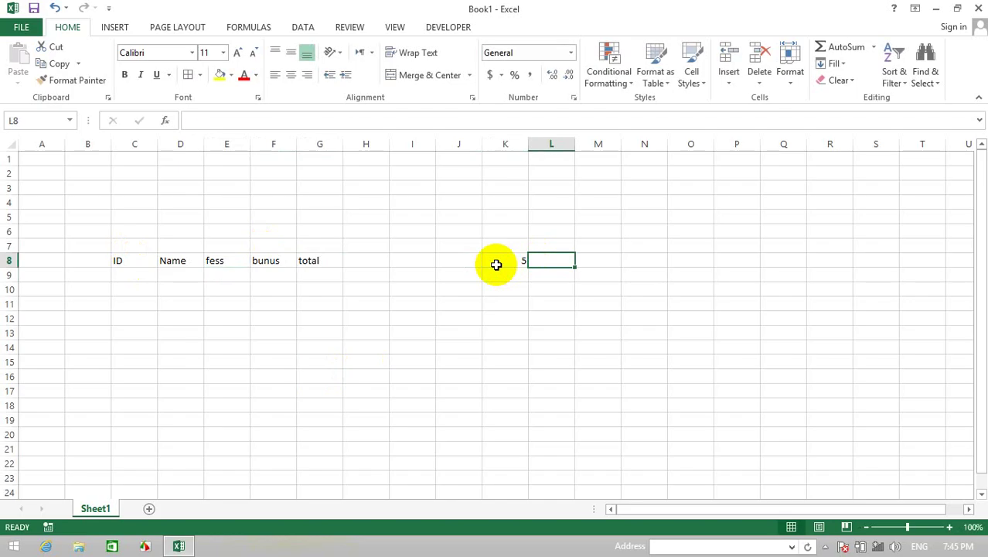
text(5)
key(Tab)
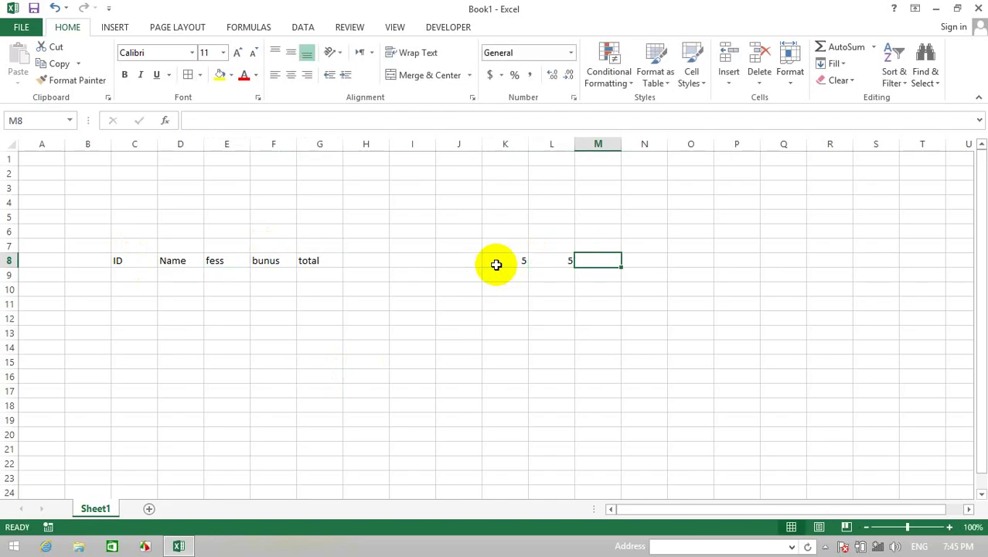
text(=SUM()
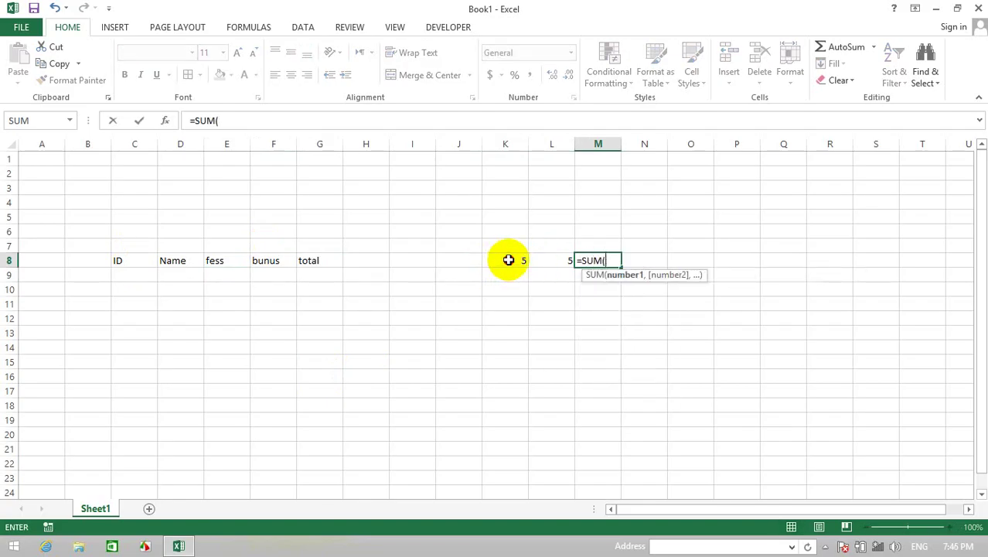
drag(507, 258, 536, 256)
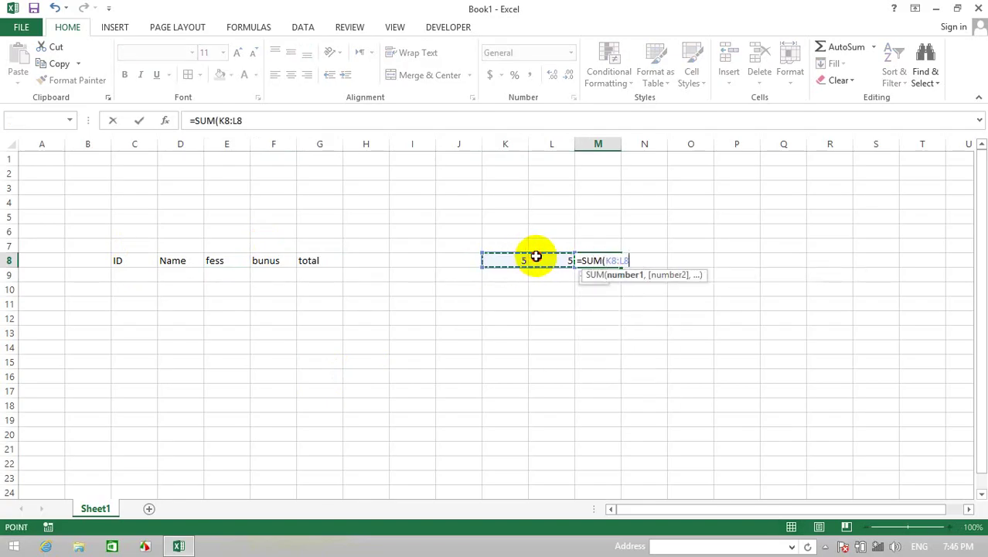
key(Return)
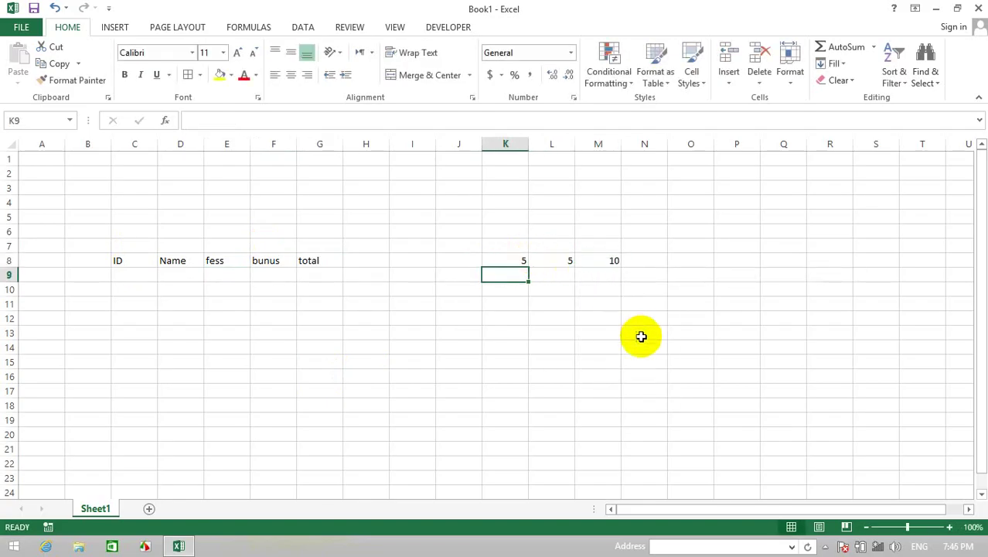
Step: Enter the plain value 10 in cell O14
click(688, 347)
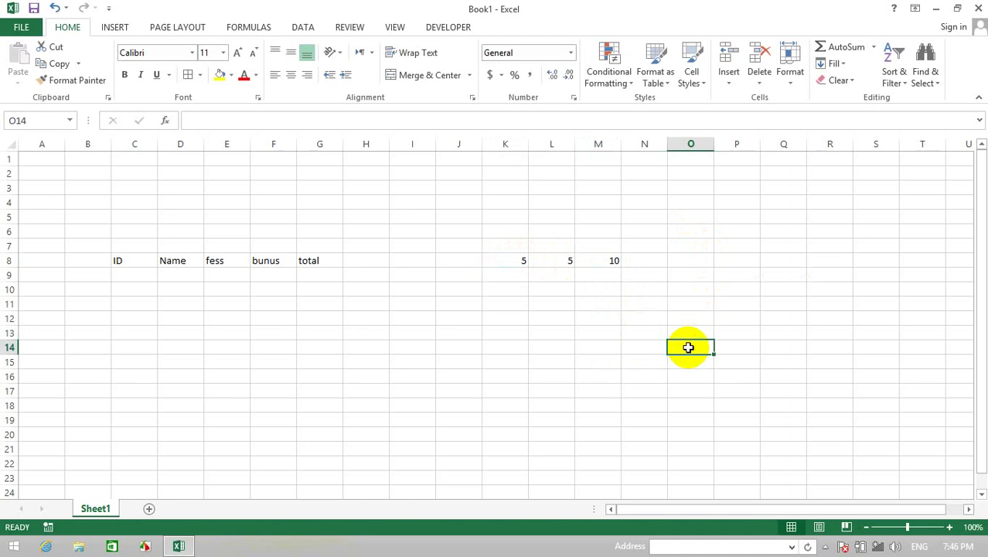
text(10)
Step: Enter 8 in J17 and K in K17, and total both cells in L17 with a SUM formula
click(466, 389)
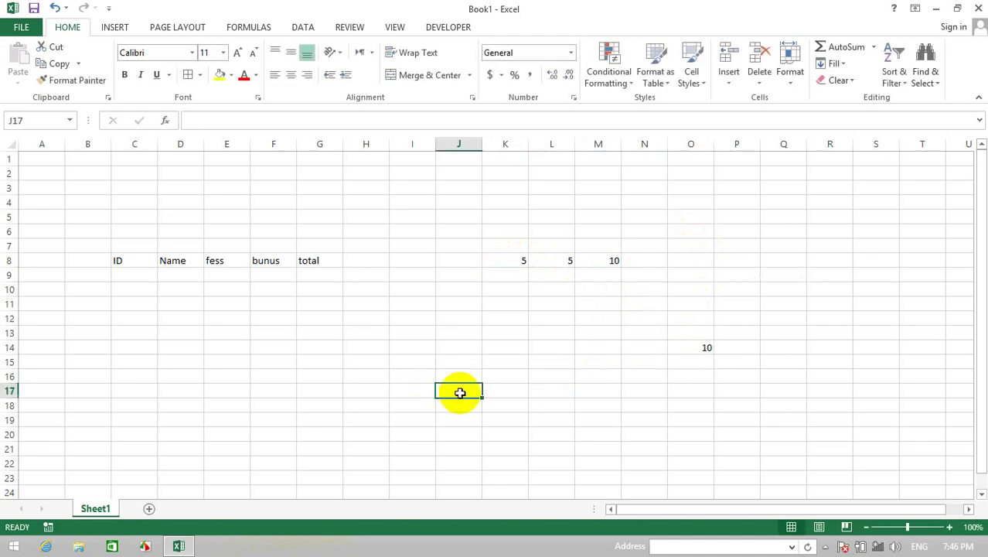
text(8)
key(Tab)
text(K)
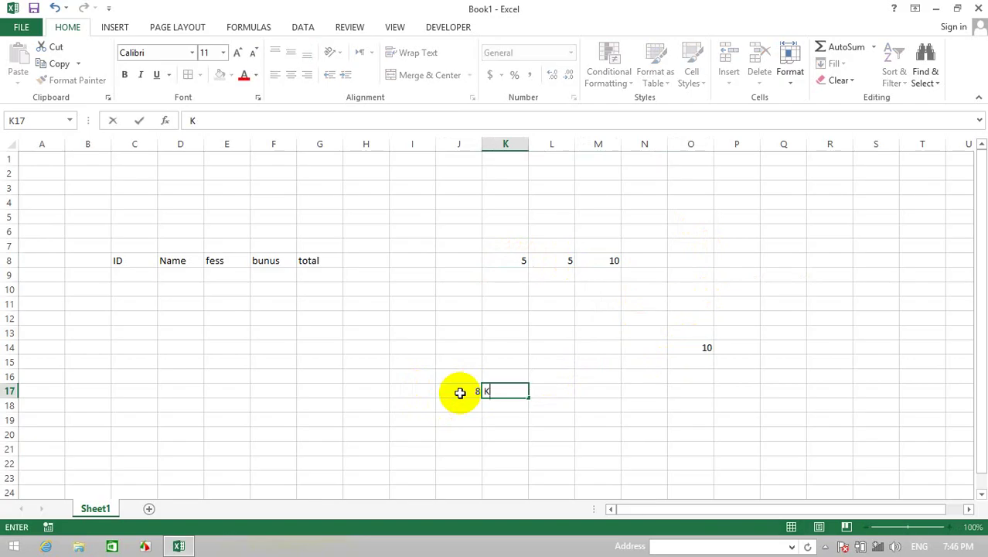
key(Tab)
text(=SUM()
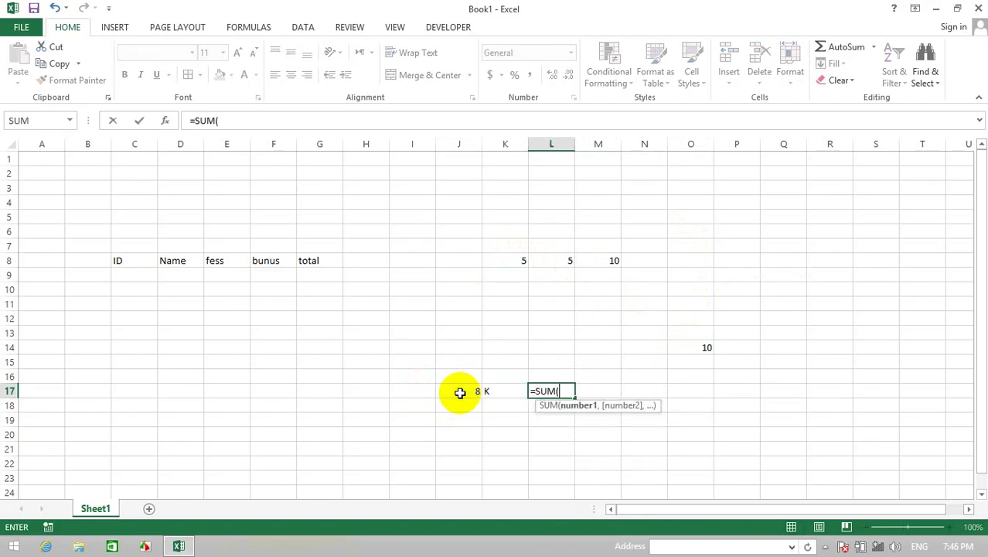
drag(460, 392, 483, 390)
key(Return)
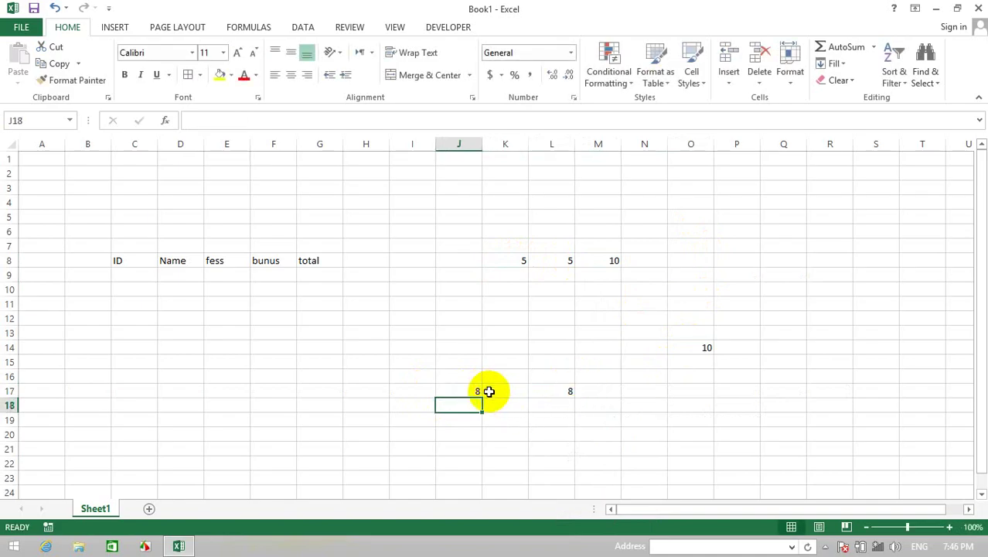
Step: Enter the value 2 in cell L18
click(539, 408)
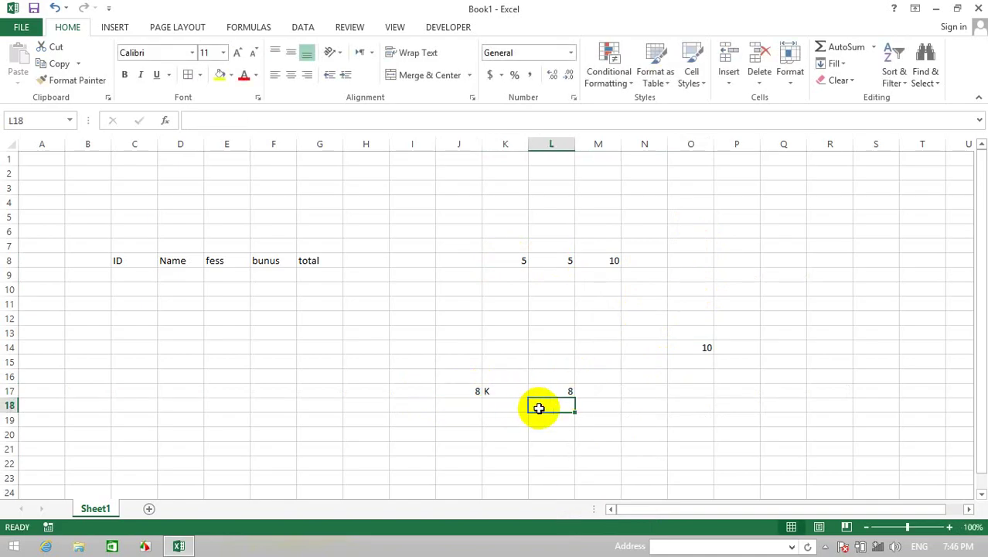
text(2)
key(Tab)
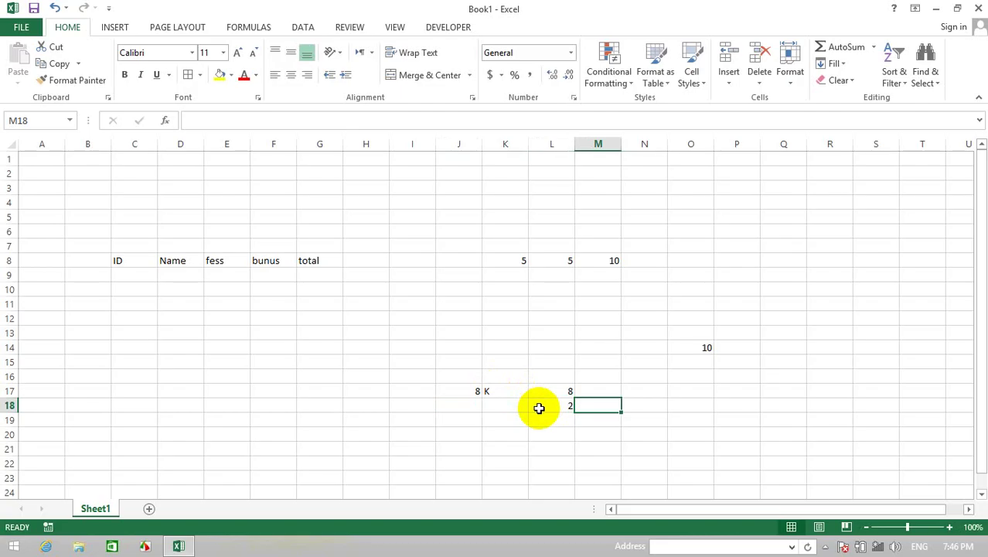
Step: Enter O in cell M18 and add the formula =SUM(L18+M18) in N18
text(O)
key(Tab)
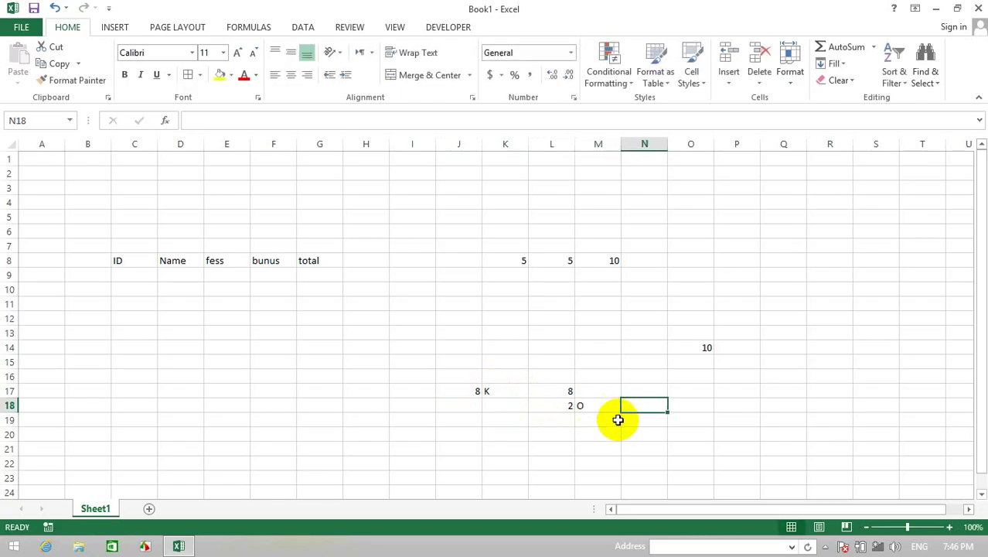
text(=SUM()
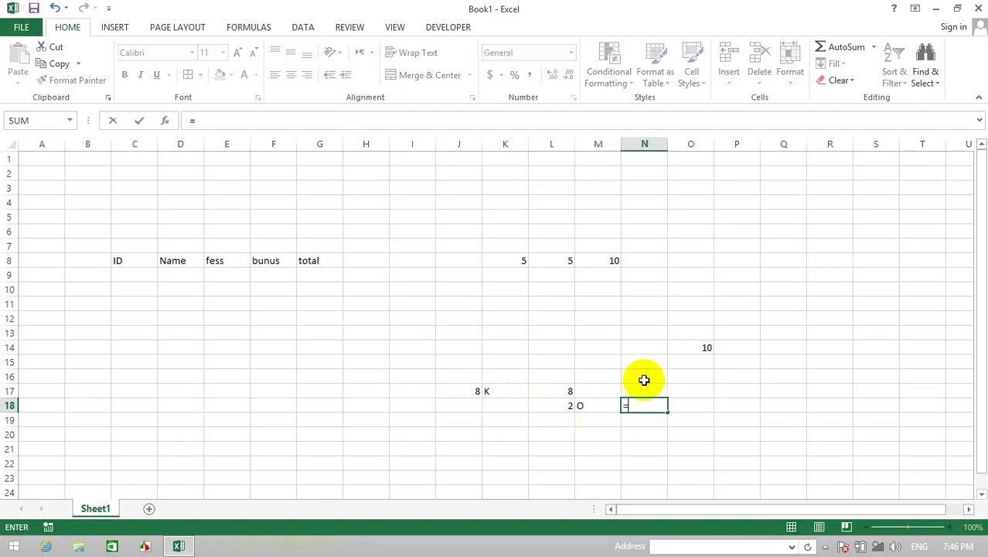
click(560, 404)
text(+)
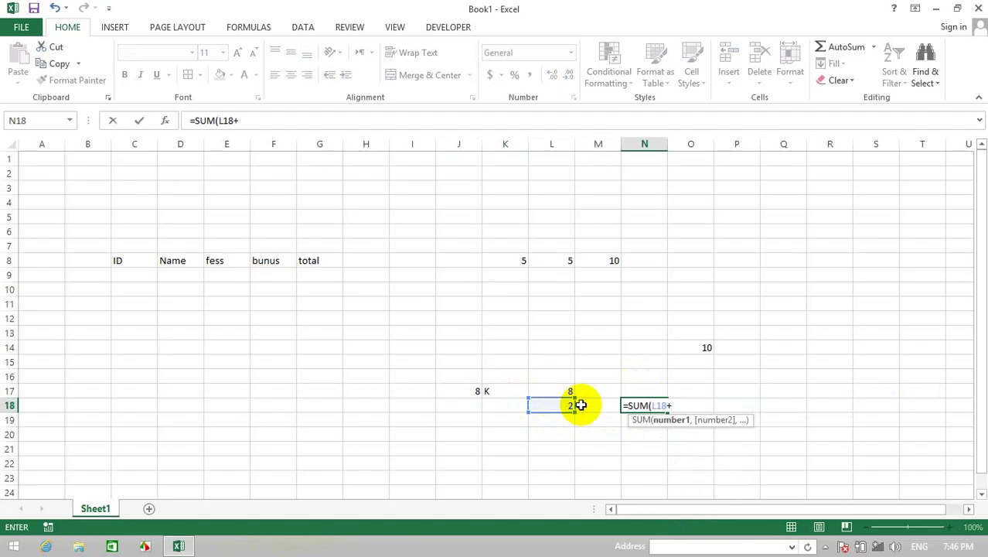
click(584, 405)
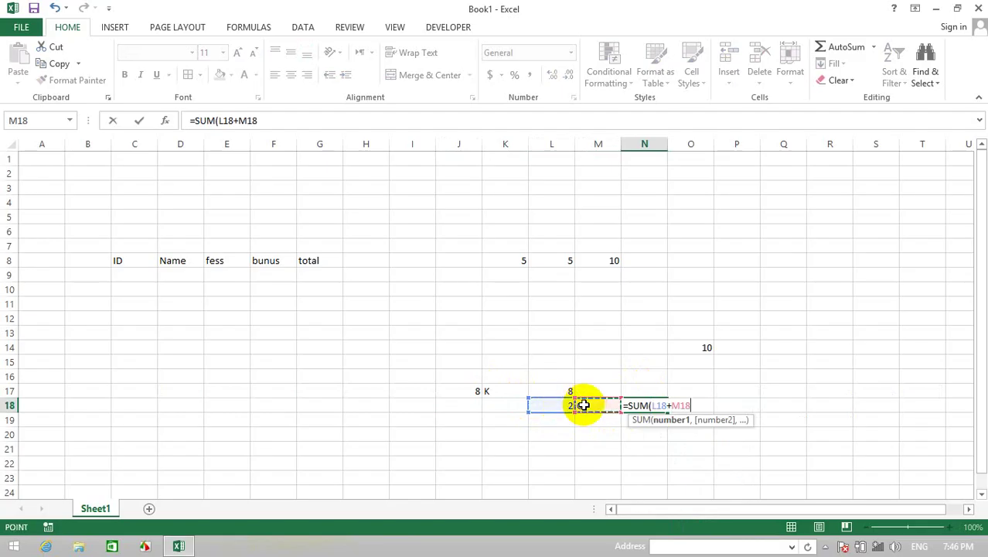
text())
key(Return)
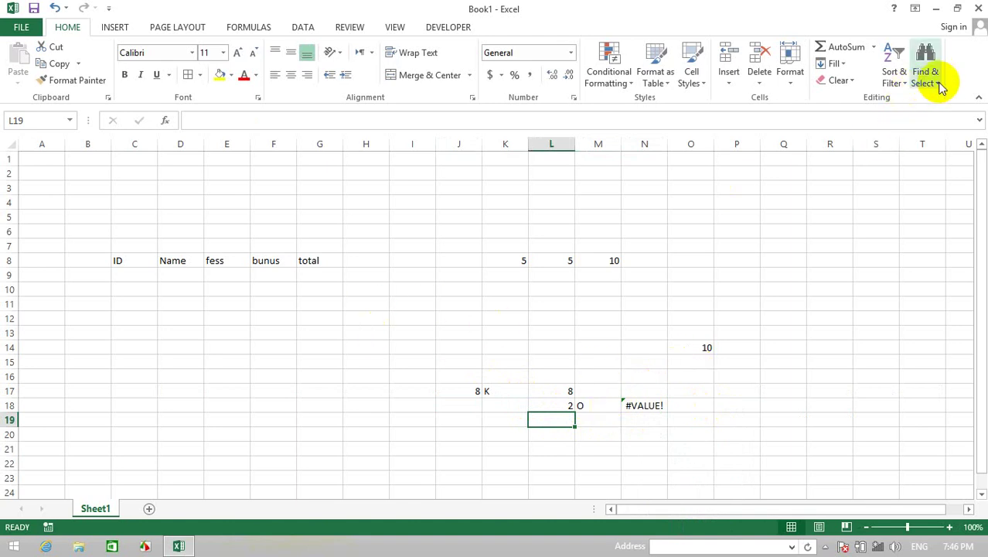
Step: Fill row 9 of the table with ID 3, the first person's name in capitals, fess 77 and bunus 88
click(122, 282)
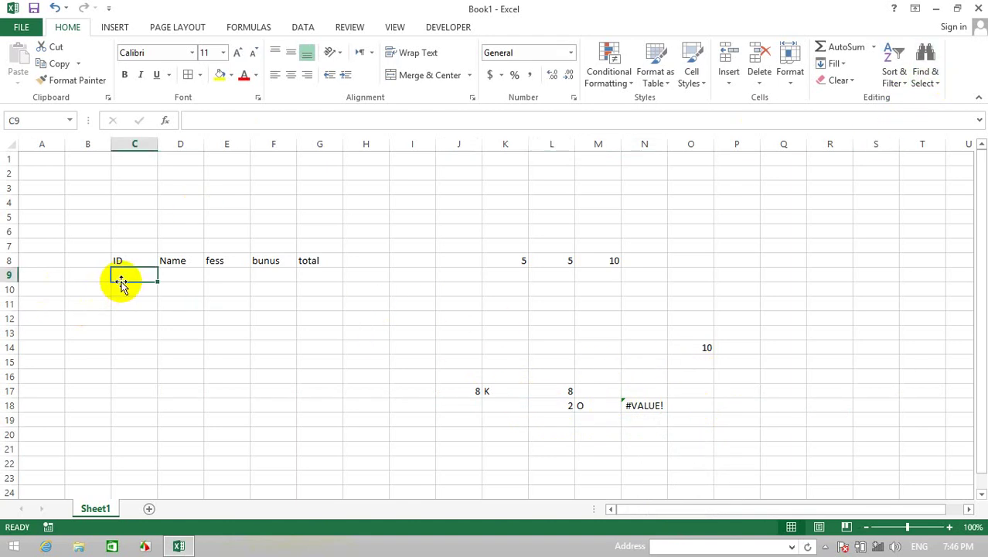
text(3)
key(Tab)
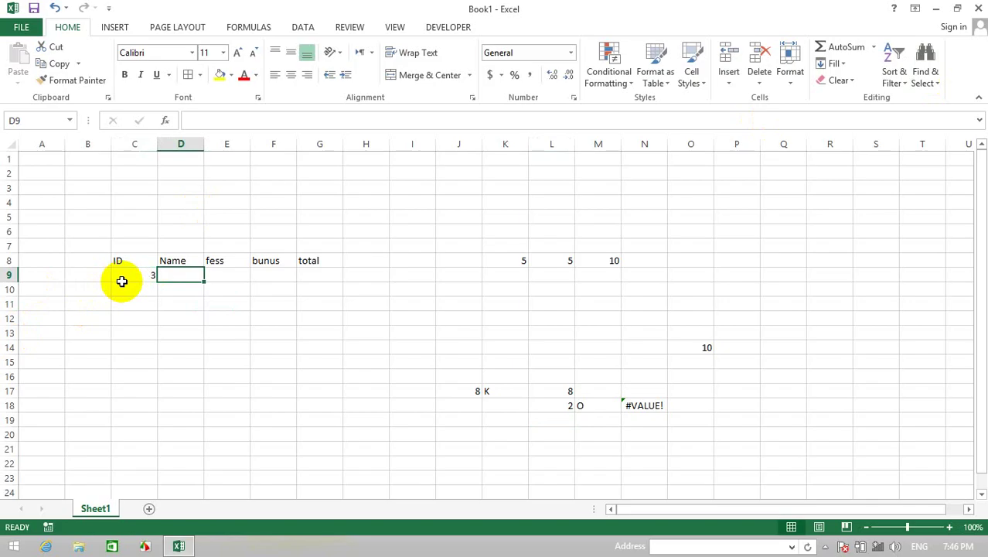
text(ZIA)
key(Tab)
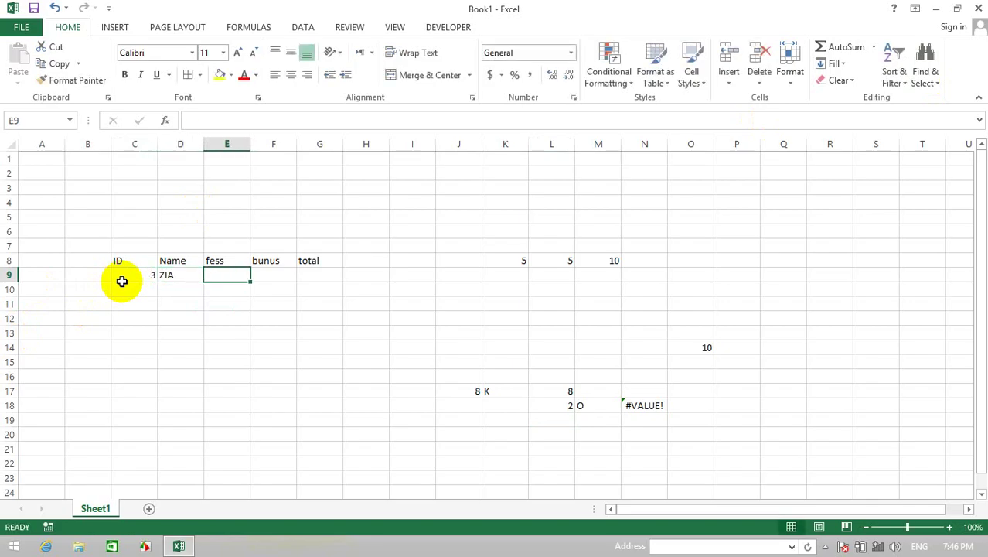
text(77)
key(Tab)
text(88)
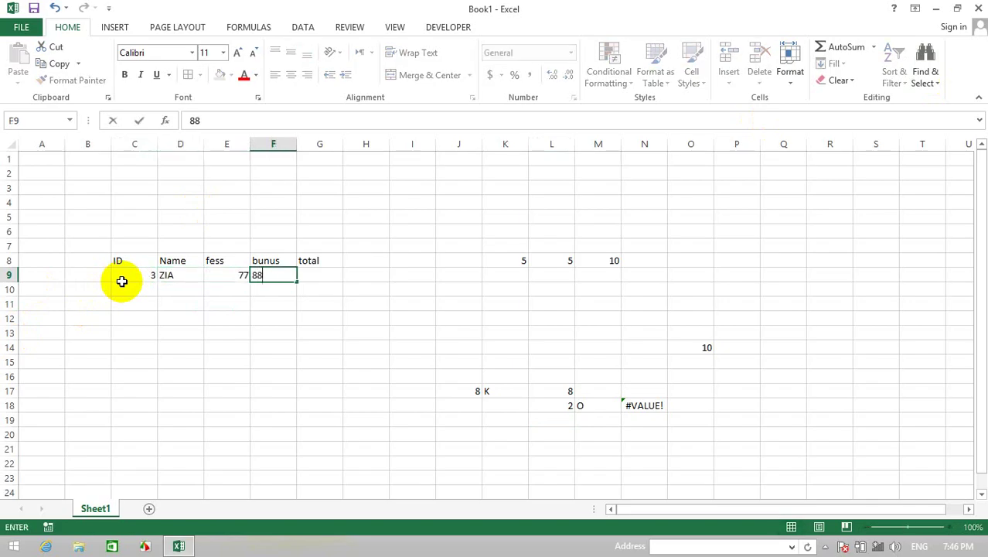
Step: Total the fess and bunus of row 9 in G9 with a SUM formula over E9:F9
key(Tab)
text(=SUM()
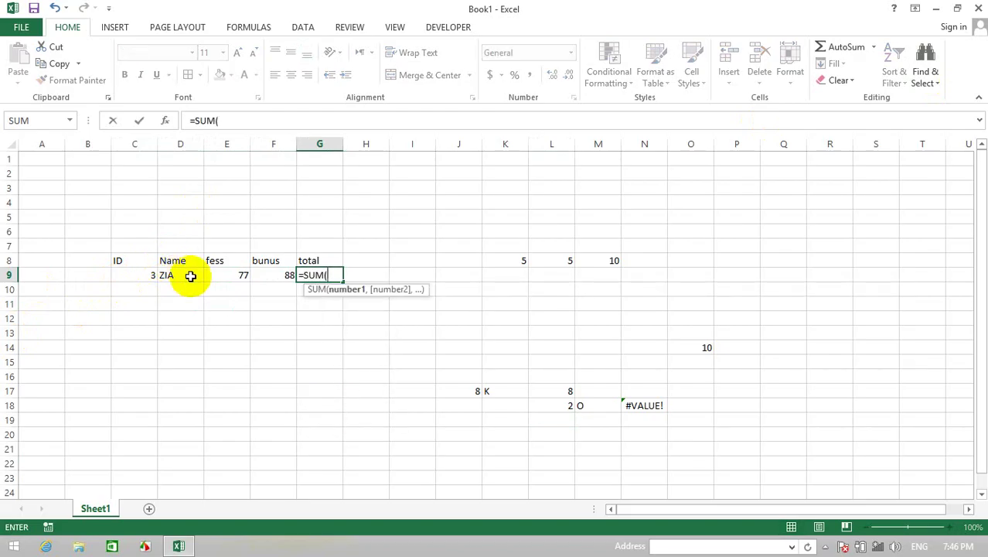
drag(222, 275, 256, 276)
key(Return)
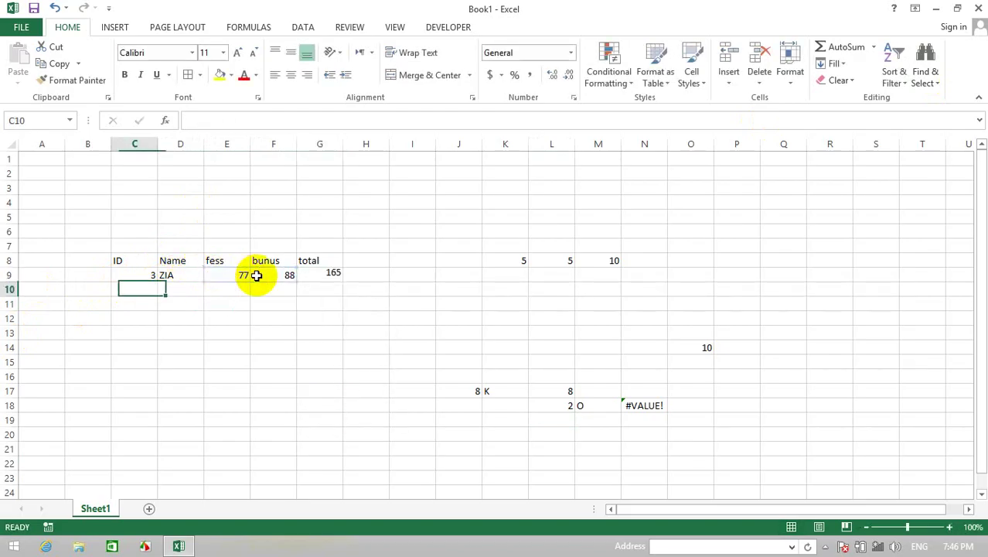
Step: Change the bunus value in cell F9 to 5
click(256, 275)
text(5)
key(Tab)
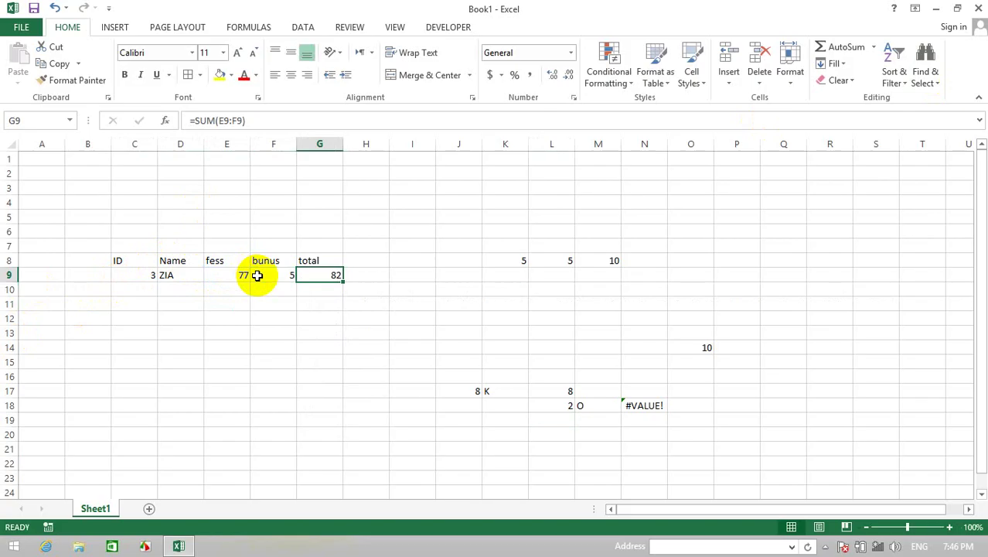
click(135, 286)
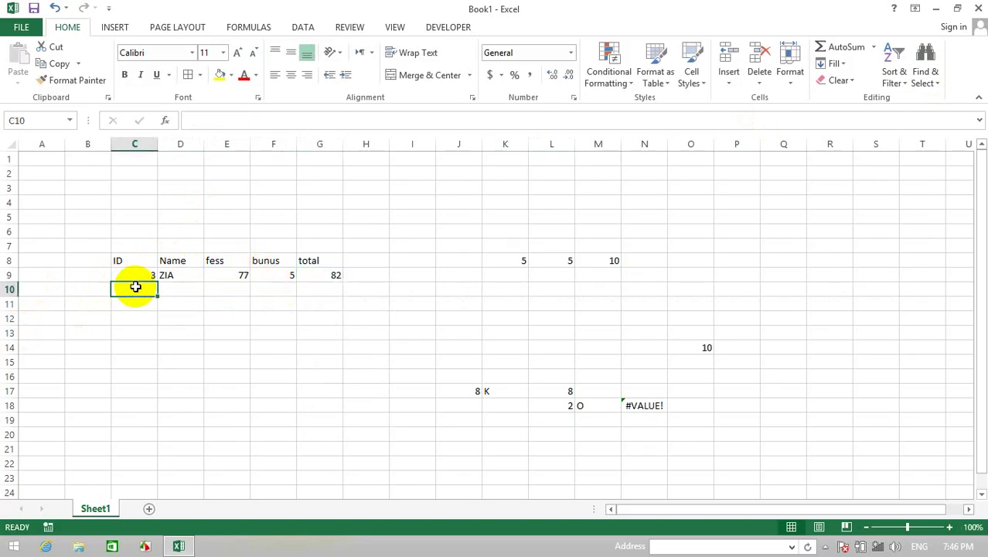
text(3)
key(Tab)
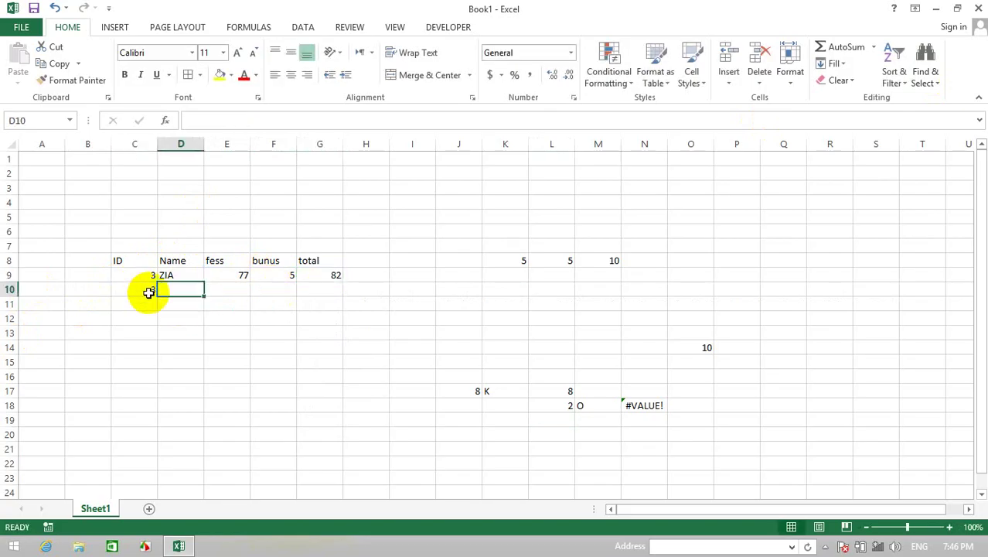
Step: Fill row 10 with ID 4, the second person's name in capitals, fess 78 and bunus 99
click(148, 292)
text(4)
key(Tab)
text(ALI)
key(Tab)
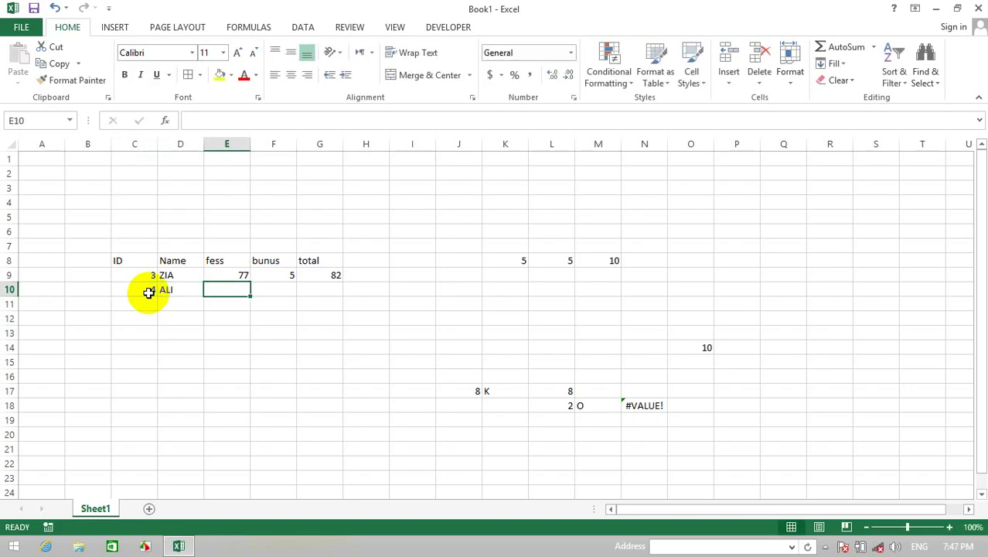
text(78)
key(Tab)
text(99)
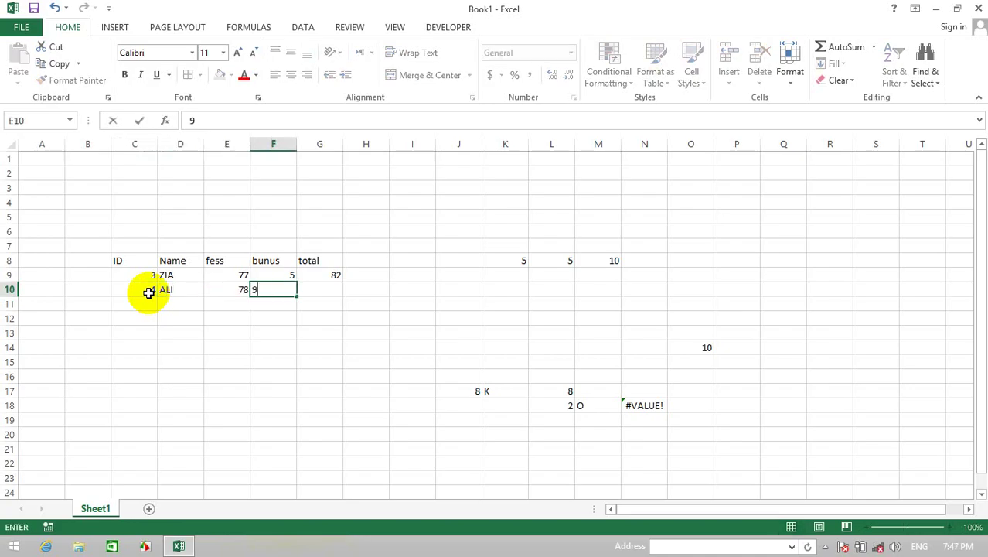
key(Return)
Step: Fill row 11 with ID 5, the name from row 10 in lowercase, fess 44 and bunus 88
text(5)
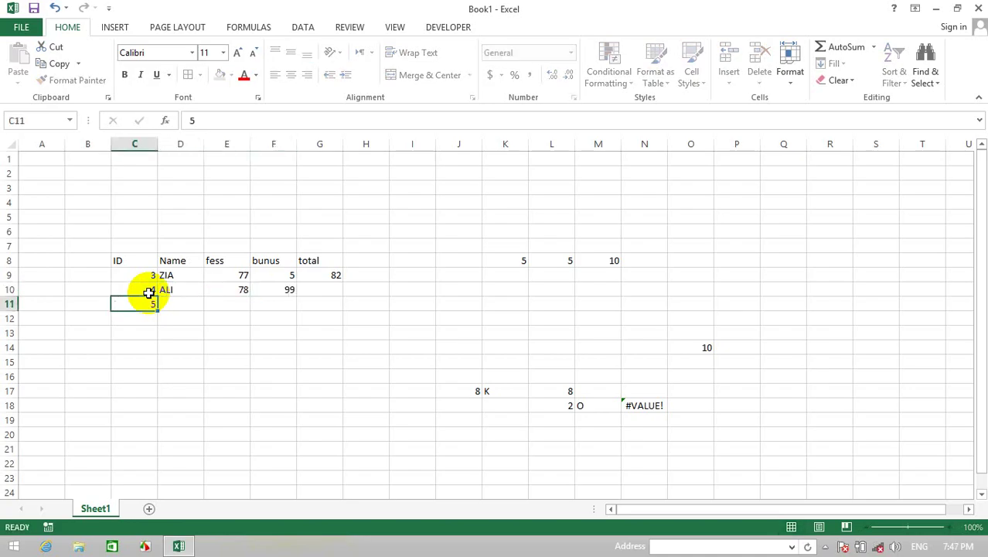
key(Tab)
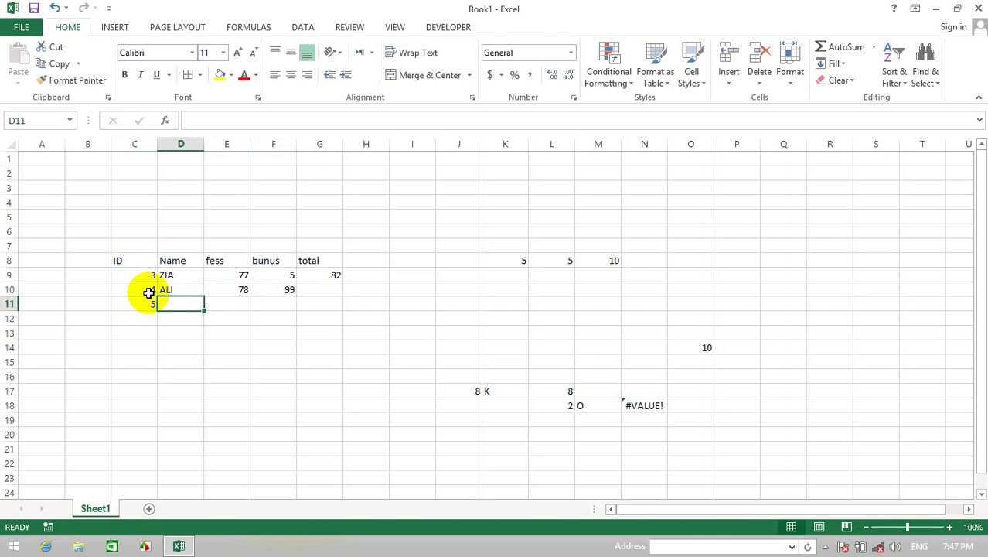
text(ali)
key(Tab)
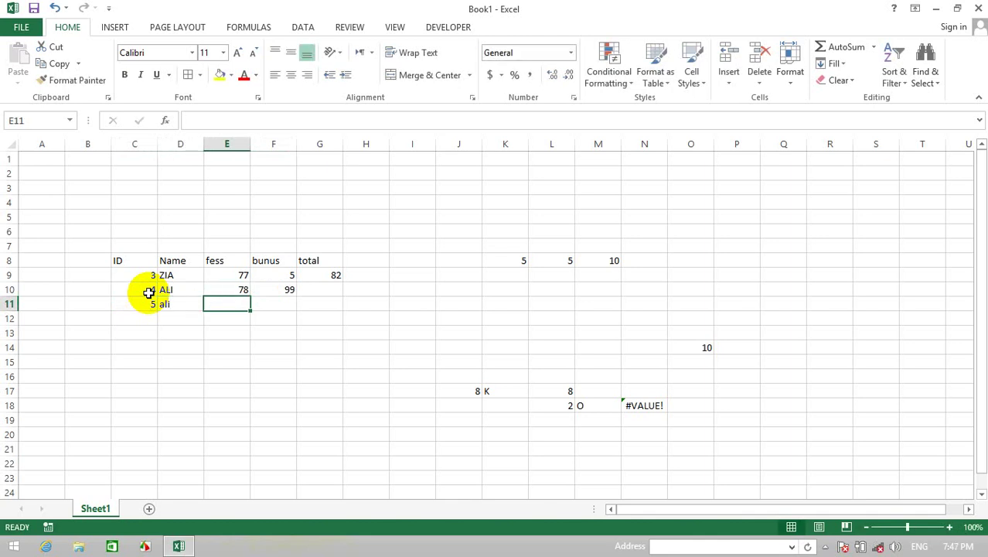
text(44)
key(Tab)
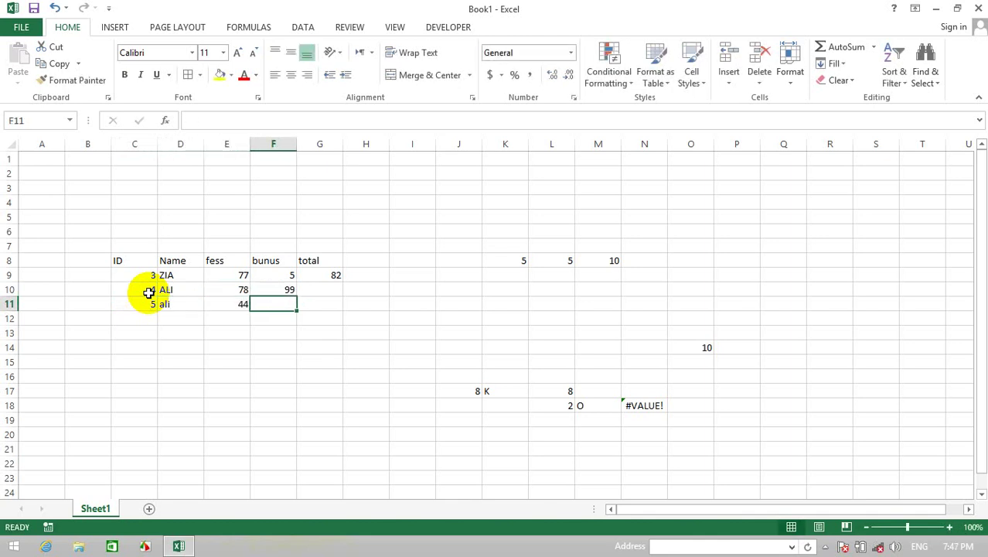
text(88)
key(Return)
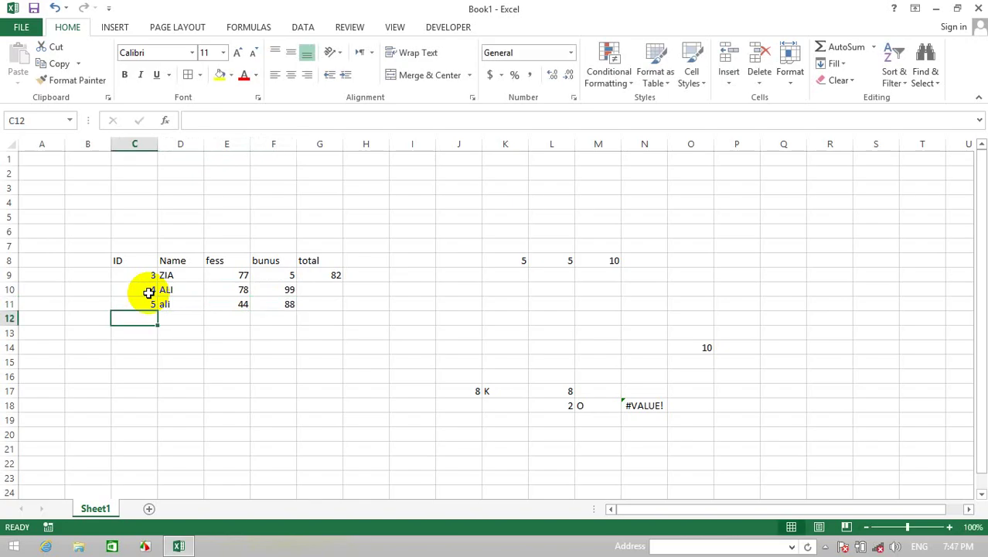
Step: Enter ID 6 in C12 and the name from row 9 in lowercase in D12
text(6)
key(Tab)
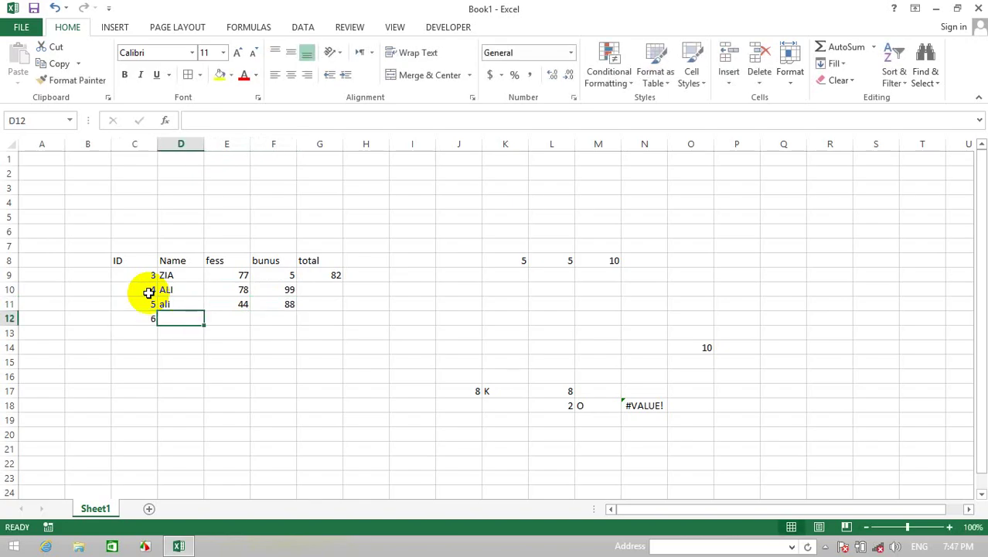
text(ziA)
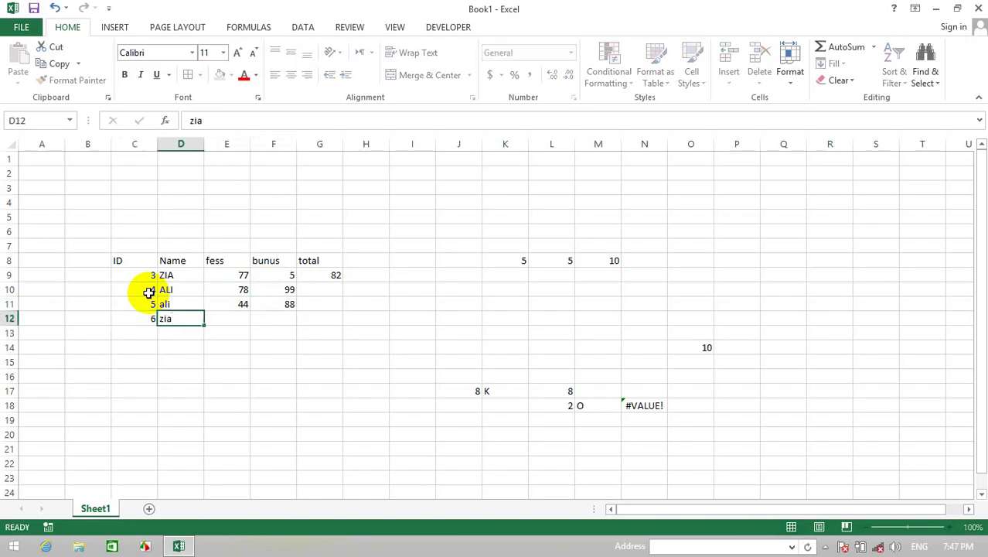
key(Tab)
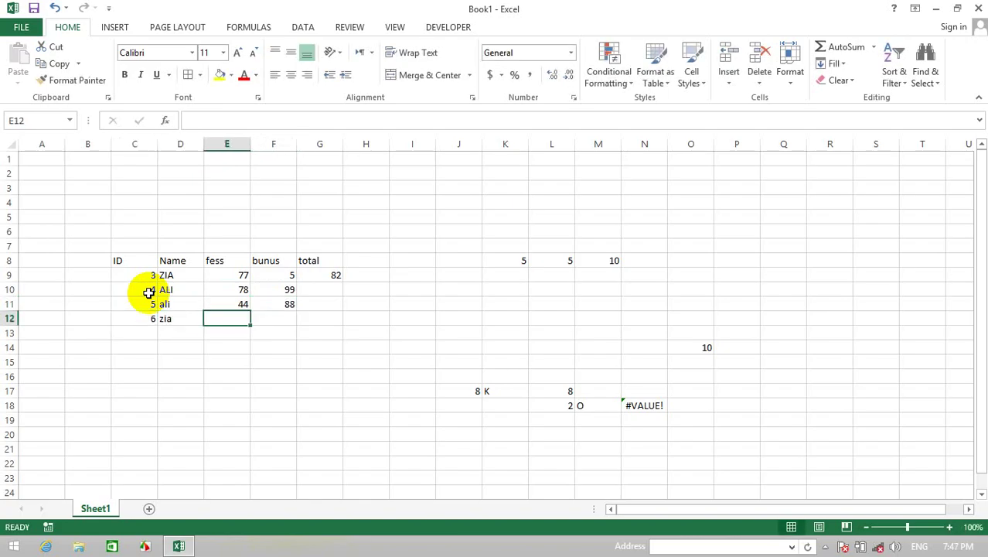
Step: Use Find to search the sheet for the name in D11 and cycle through its matches
click(927, 74)
click(917, 100)
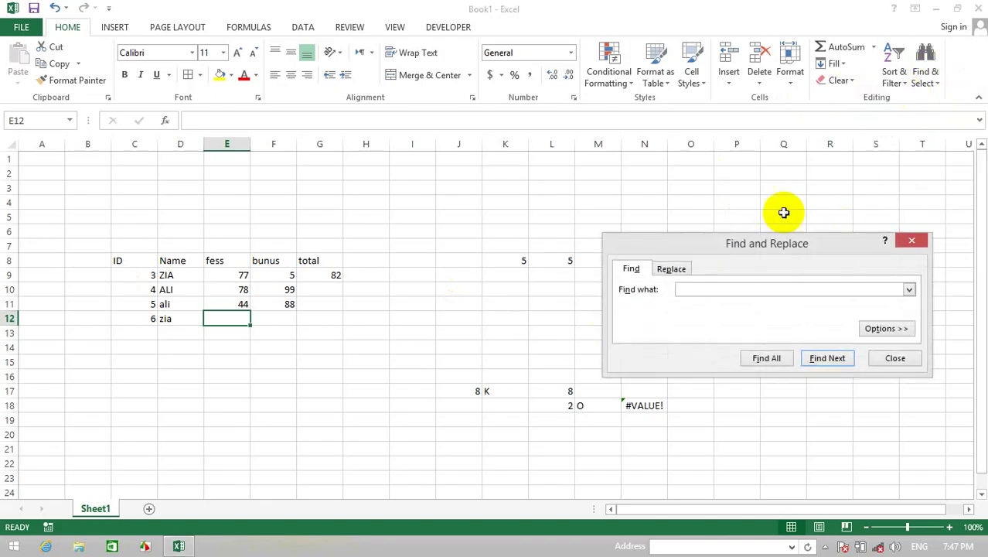
drag(763, 245, 716, 186)
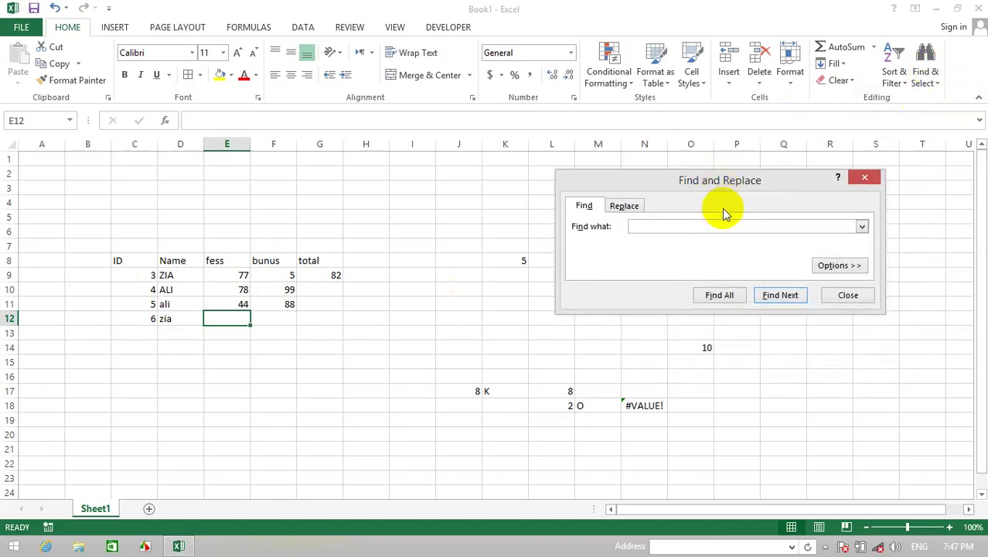
click(705, 230)
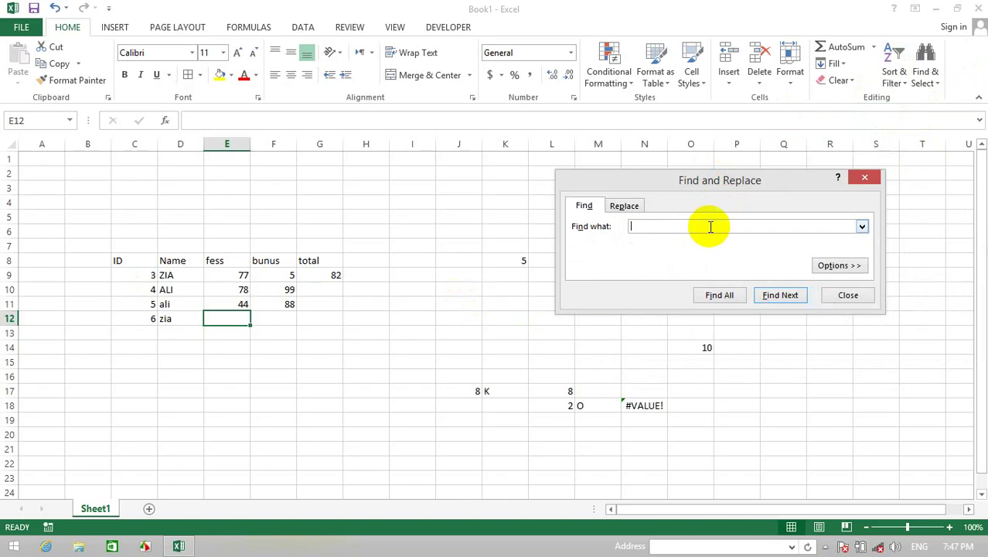
click(788, 295)
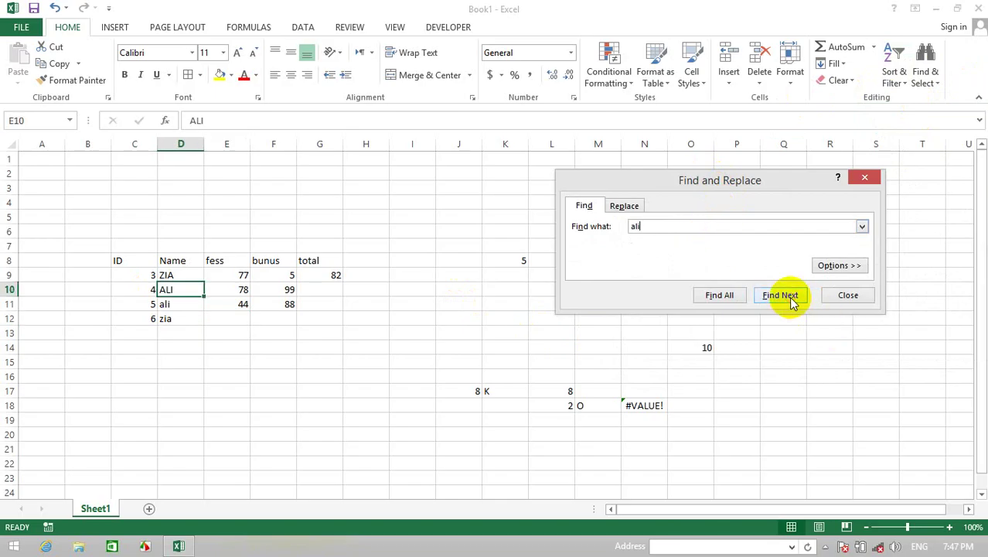
click(789, 296)
click(789, 296)
click(789, 296)
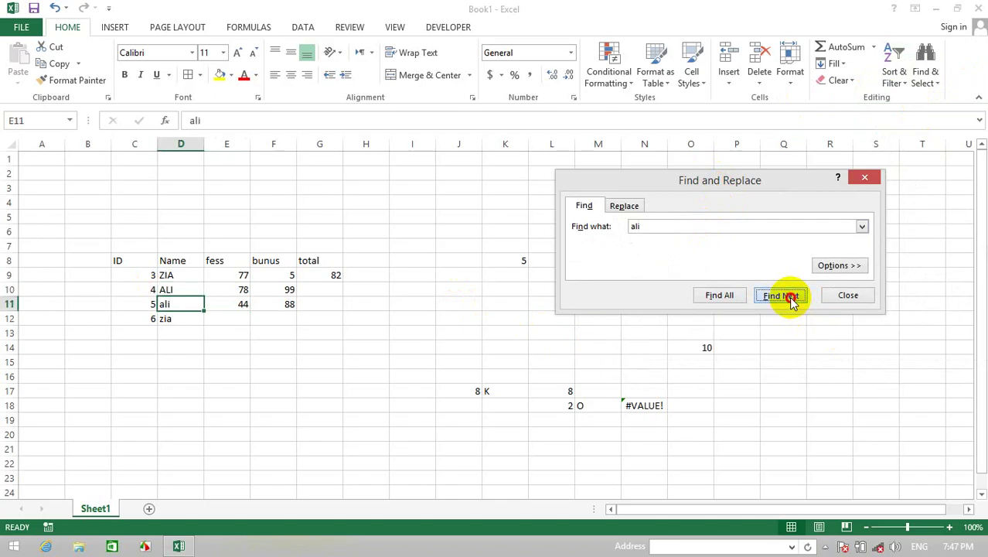
click(791, 298)
click(791, 298)
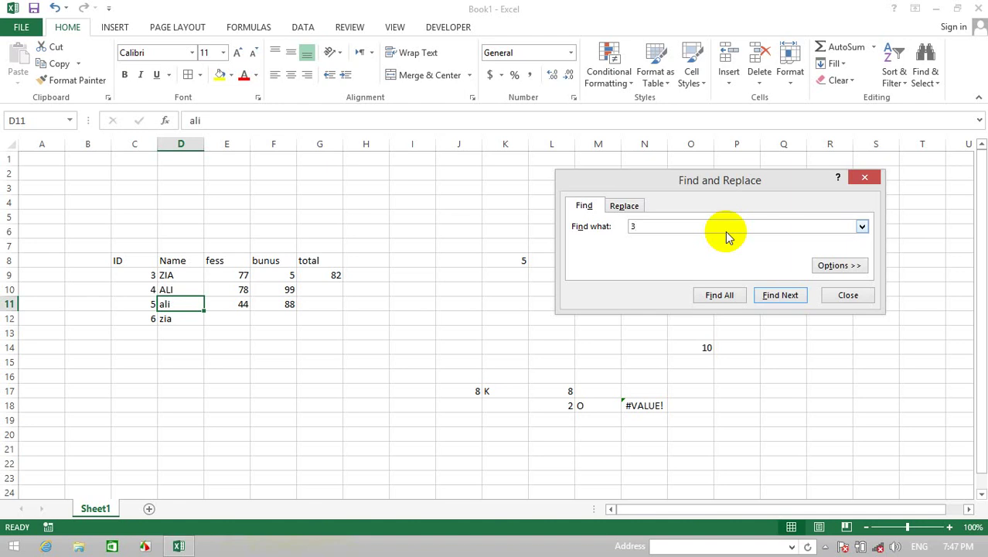
Step: Search the sheet for the value 5, going through matches one by one, and list all of them
text(5)
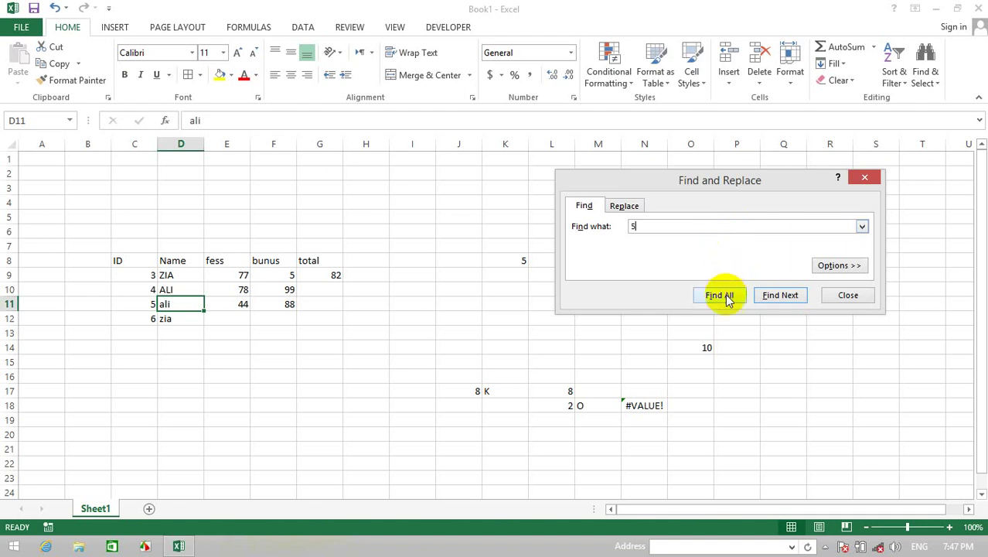
click(776, 294)
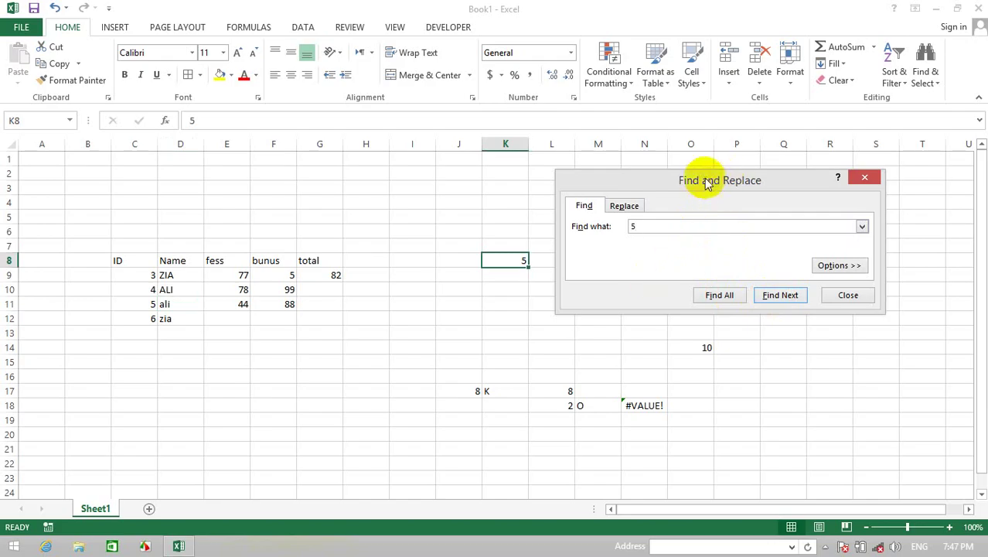
drag(704, 185, 434, 336)
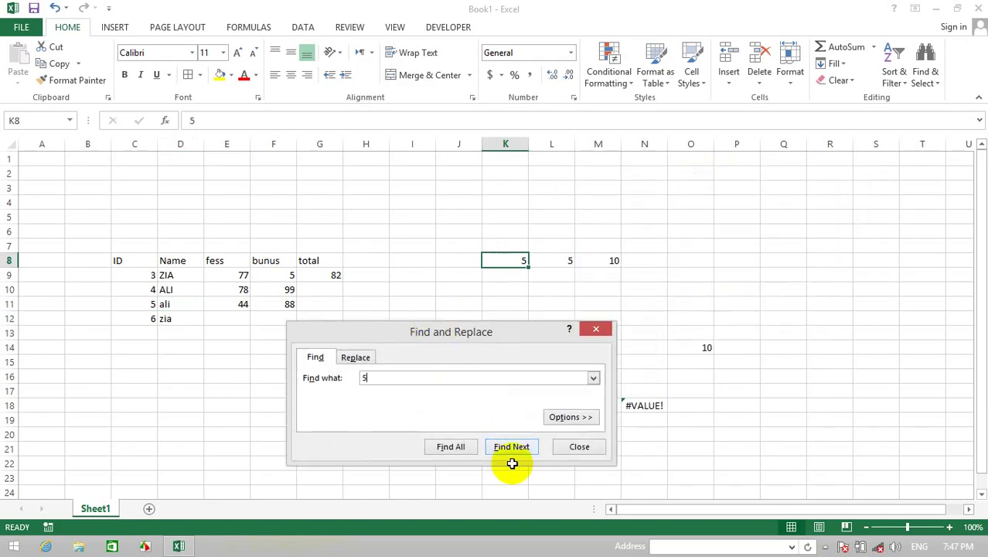
click(509, 447)
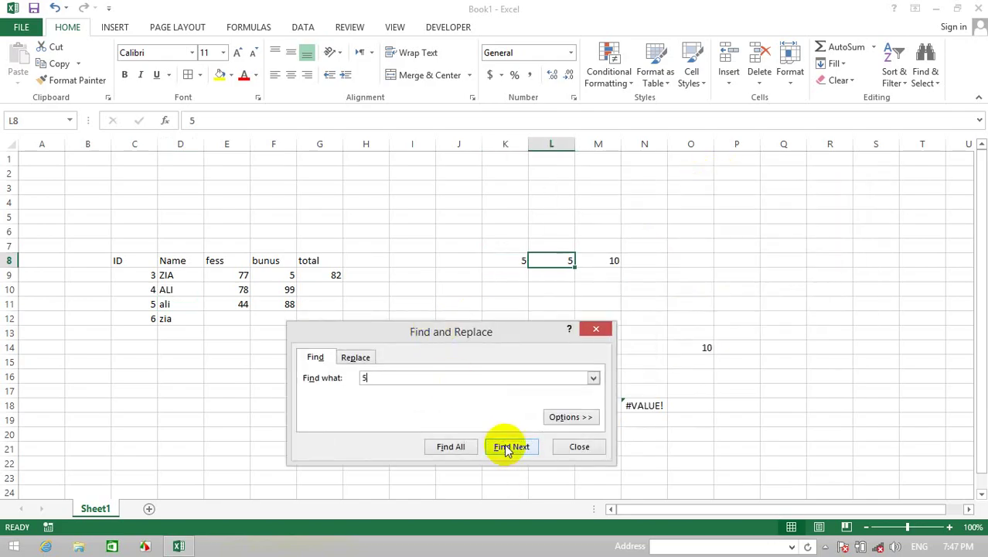
click(451, 448)
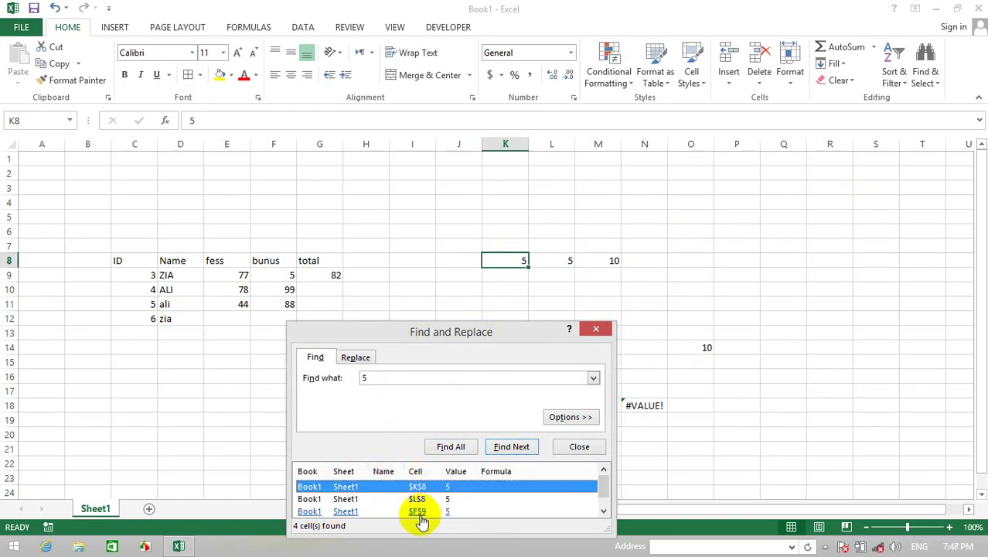
Step: Expand the Find options and review the scope and direction choices, keeping the search within the sheet and by rows
drag(503, 328, 504, 261)
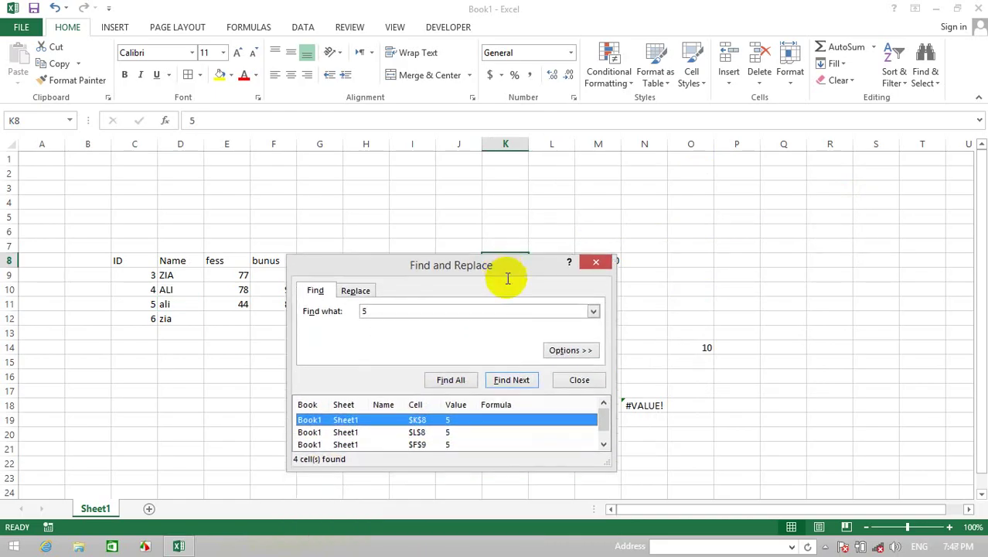
click(565, 351)
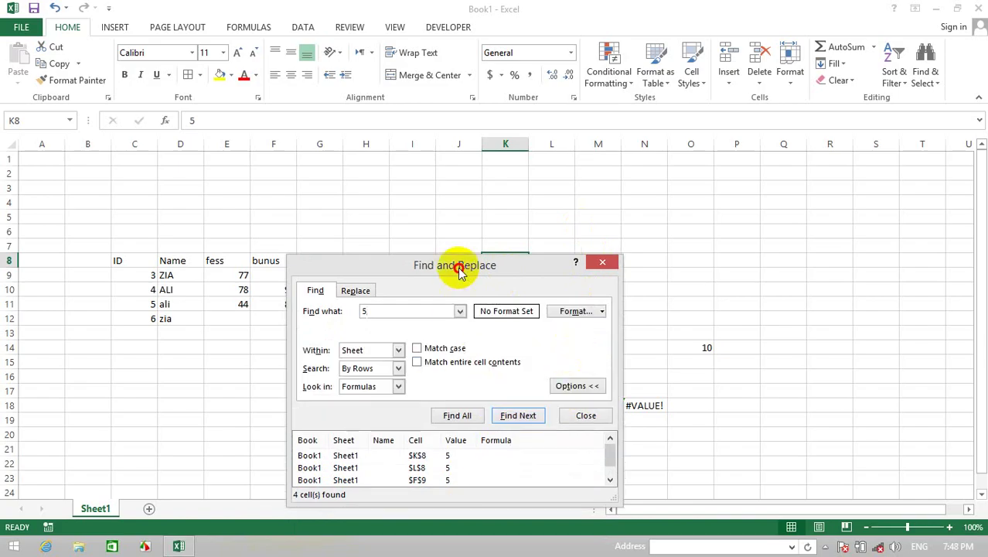
drag(456, 265, 818, 184)
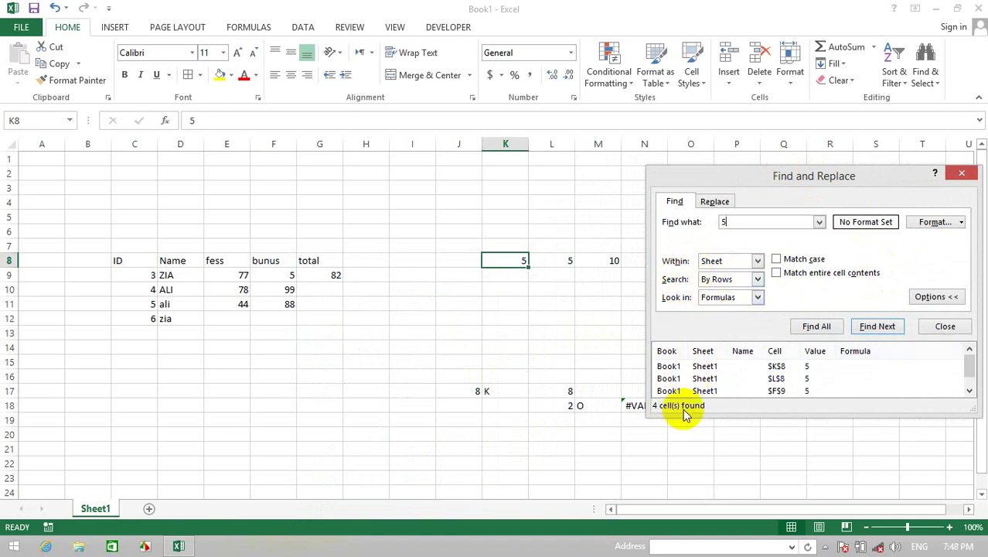
click(757, 262)
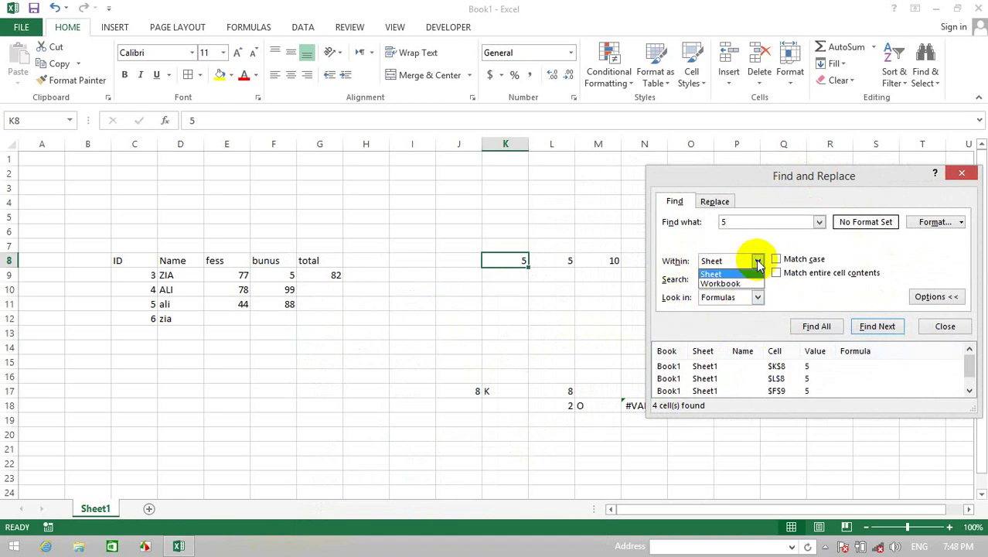
click(717, 275)
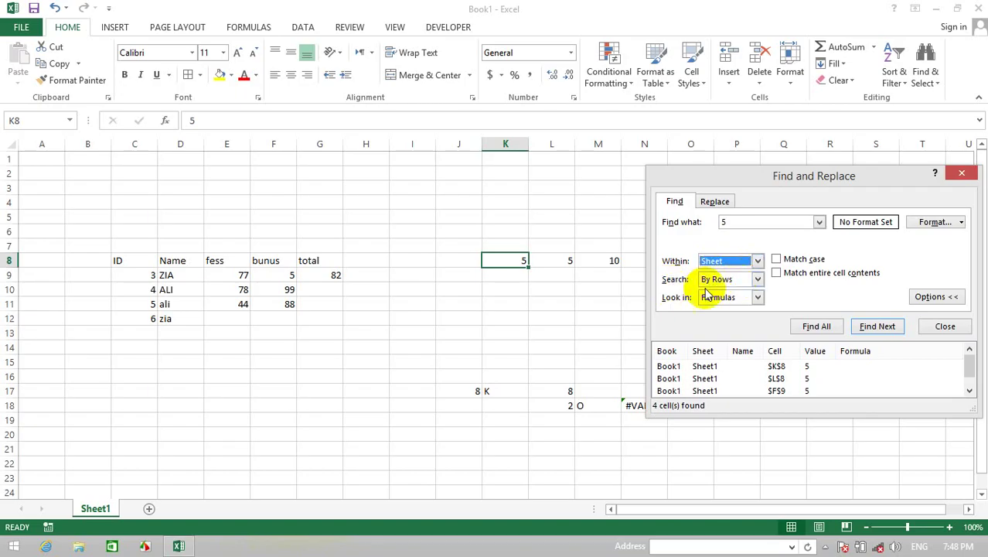
click(760, 280)
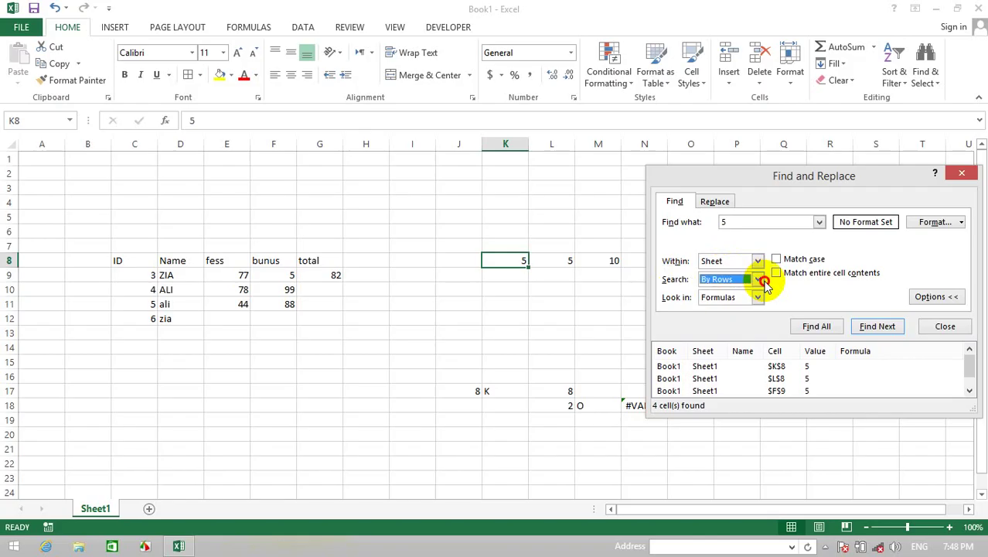
click(762, 283)
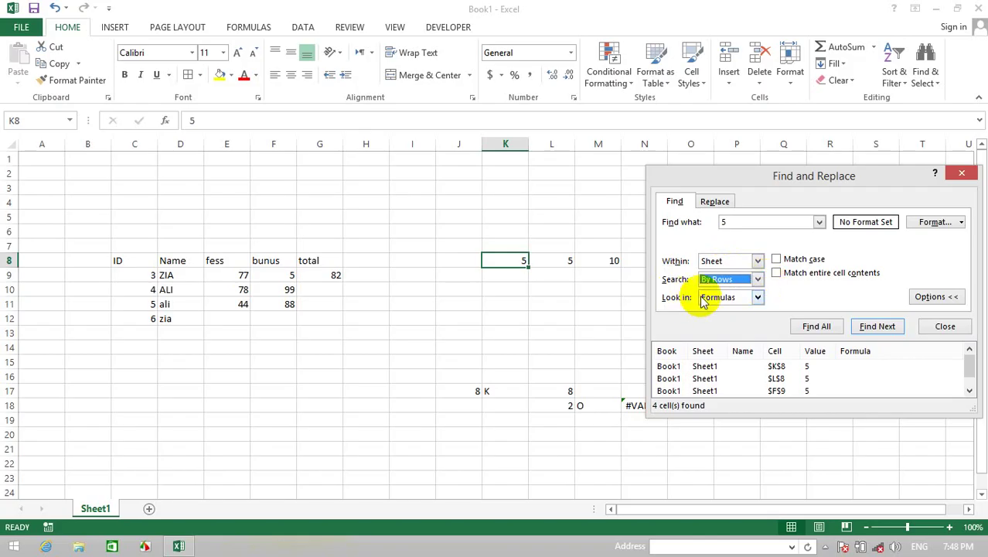
Step: Review the Look in choices by switching to Values and back to Formulas
click(757, 297)
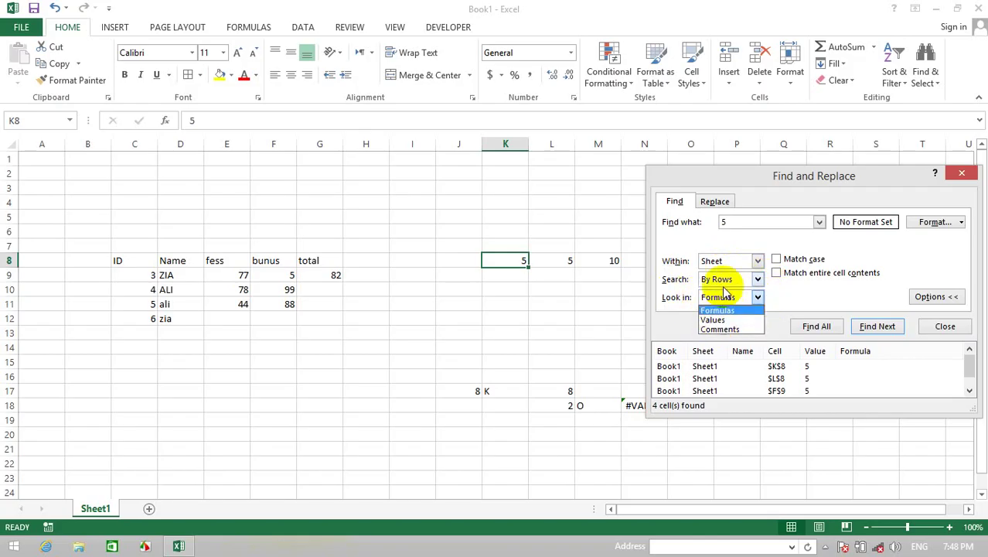
click(760, 174)
click(760, 301)
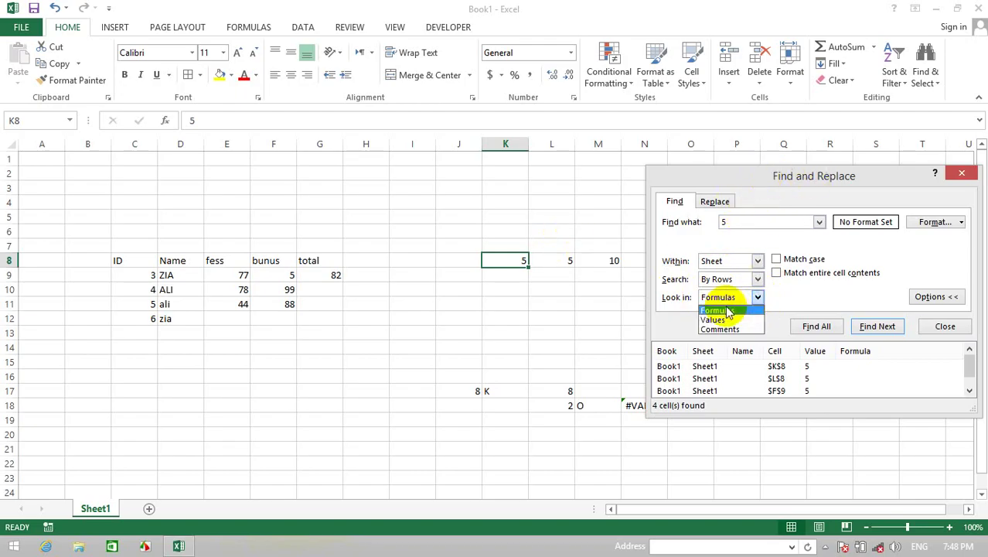
click(733, 320)
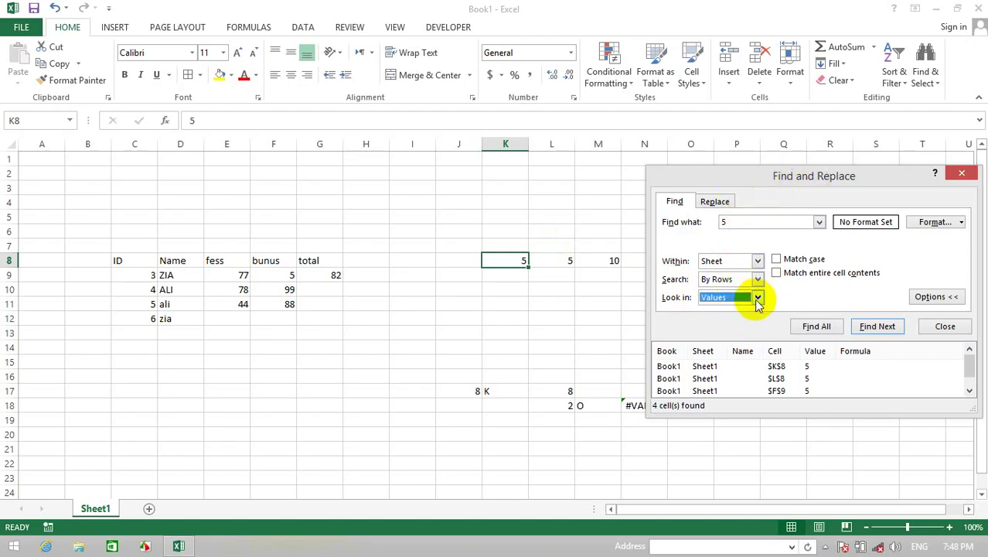
click(758, 298)
click(723, 308)
Step: Search the sheet's formulas by rows for 10 and go to the next match
drag(774, 188, 318, 224)
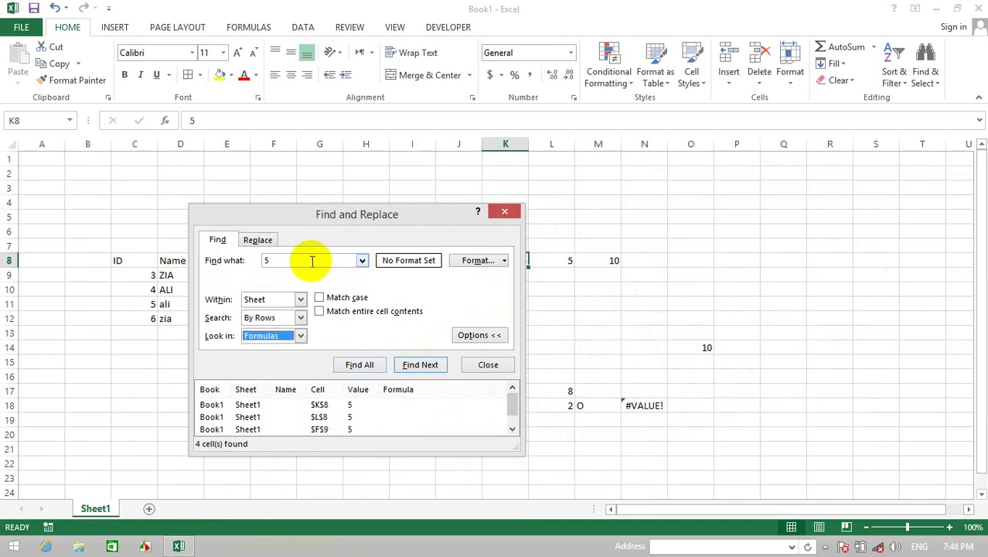
click(237, 259)
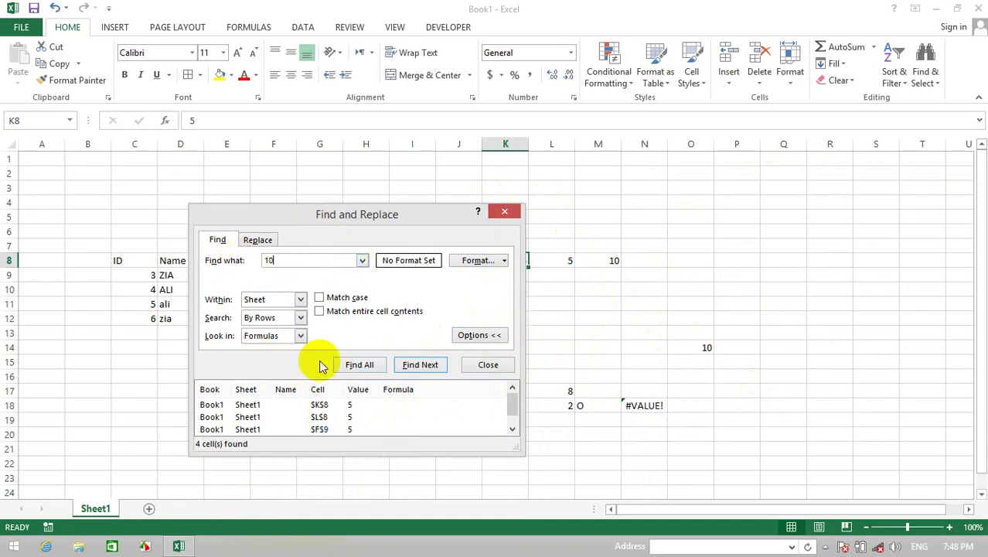
click(406, 366)
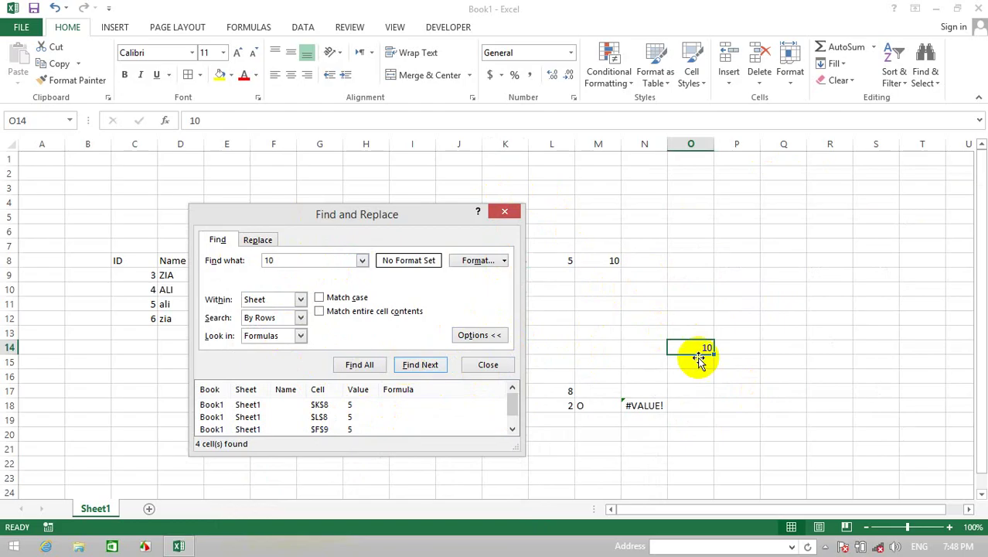
Step: Look in Values instead and cycle repeatedly through the matches for 10
click(298, 335)
click(290, 359)
click(421, 364)
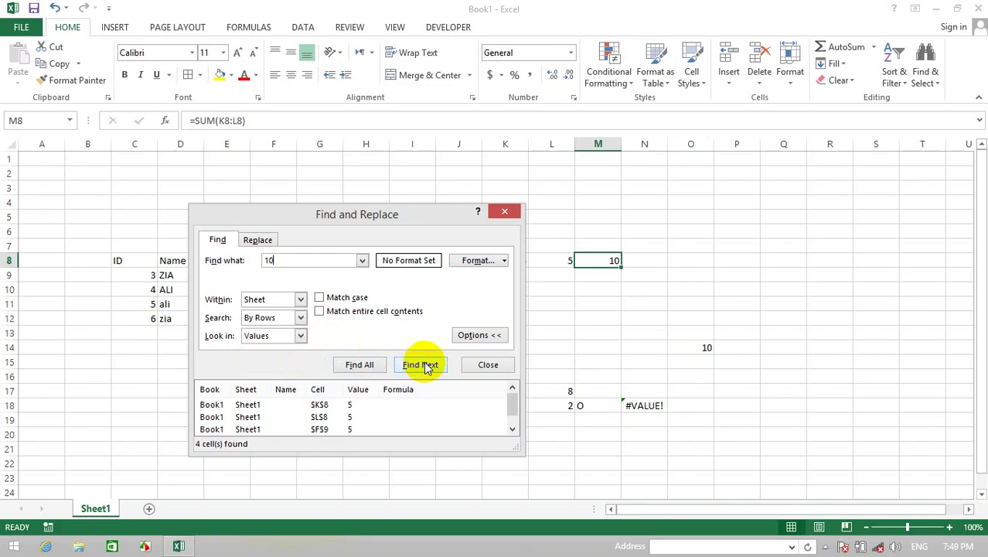
click(423, 365)
click(424, 365)
click(424, 365)
click(423, 365)
click(424, 364)
click(424, 365)
click(424, 365)
click(424, 365)
click(424, 365)
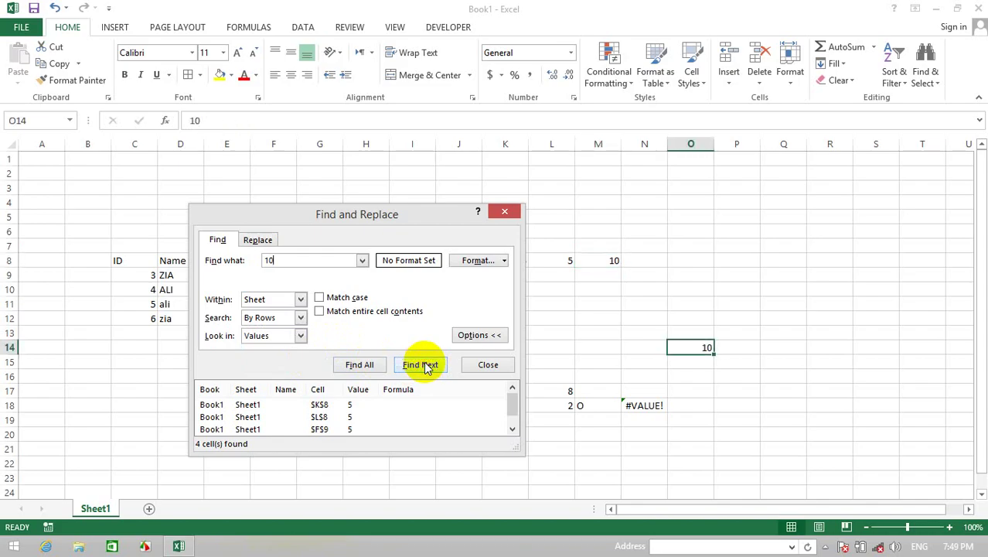
Step: Switch the search direction to By Columns and step through the matches for 10 in values
click(300, 318)
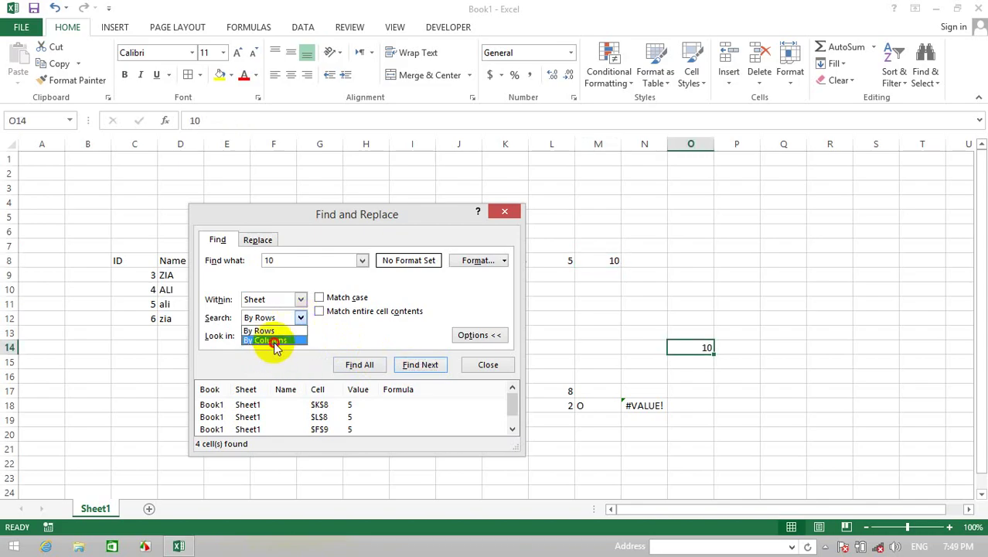
click(271, 341)
click(420, 364)
click(421, 364)
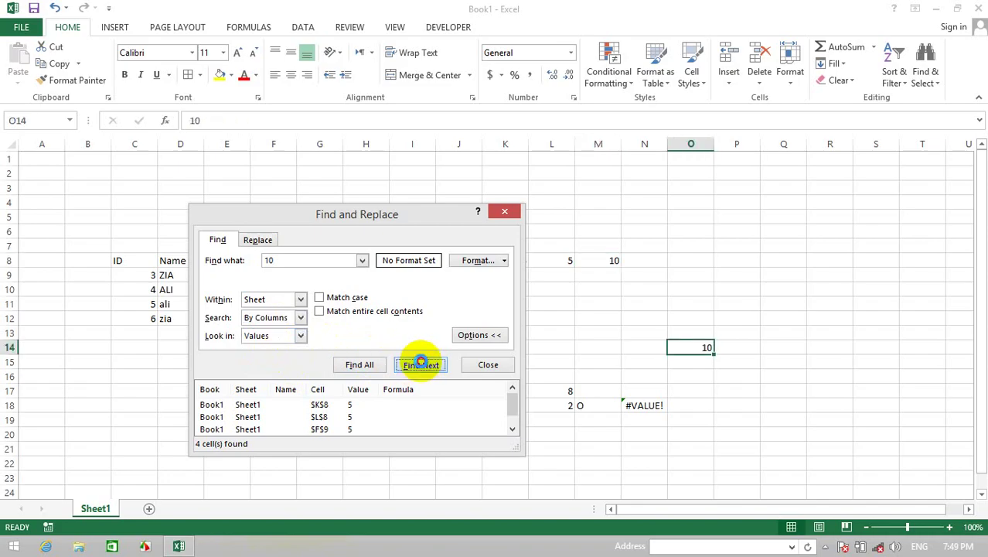
click(421, 364)
Step: Look in Formulas for the next match of 10, and close the Find and Replace dialog
click(300, 336)
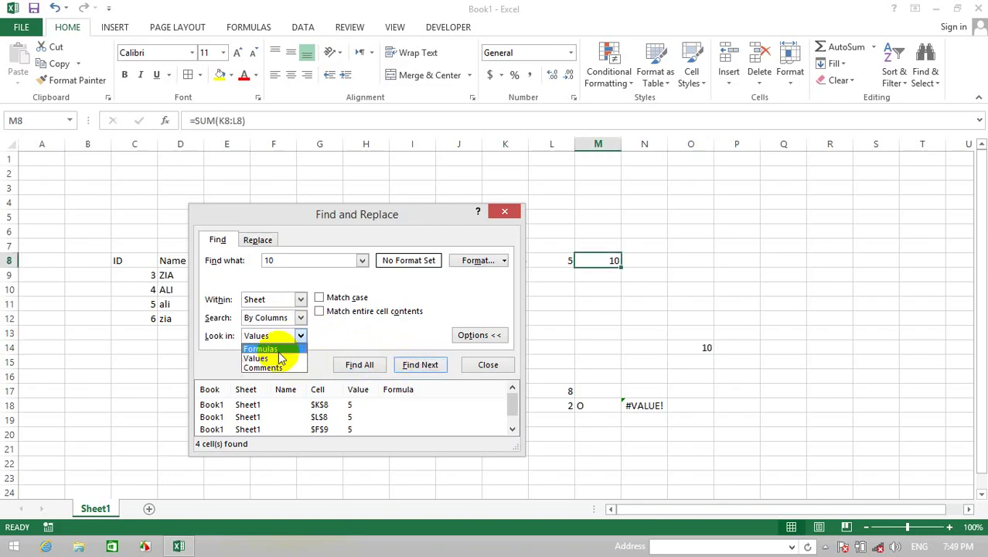
click(267, 348)
click(414, 365)
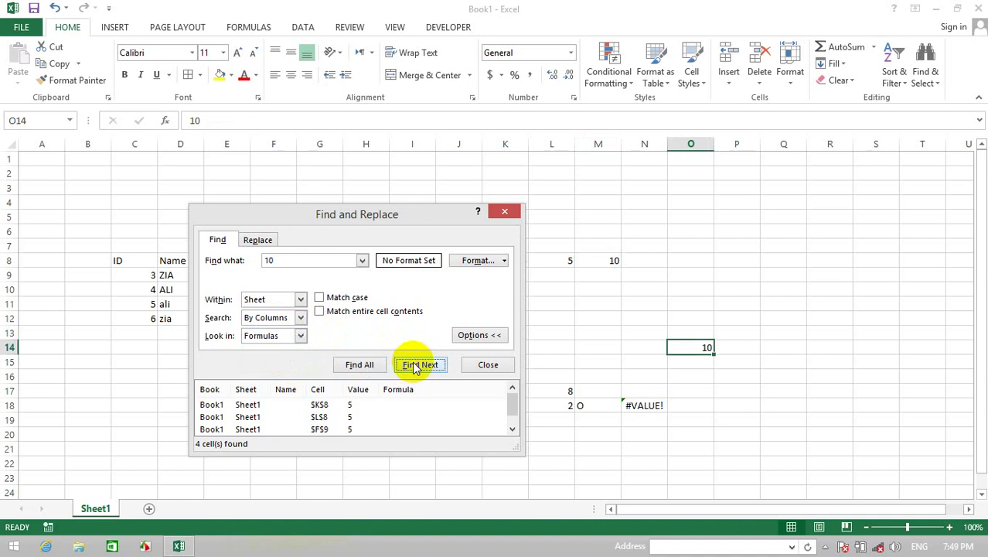
drag(280, 214, 177, 177)
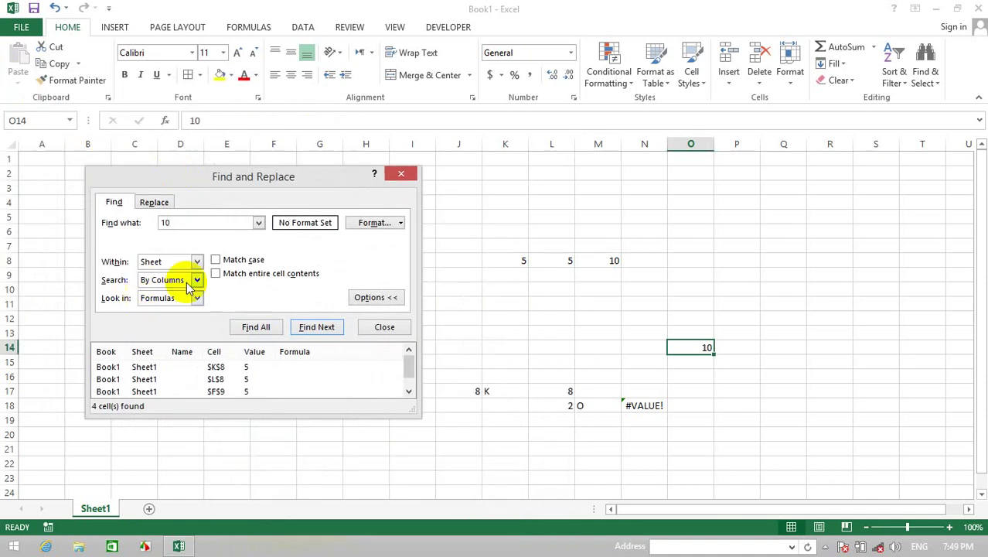
click(410, 202)
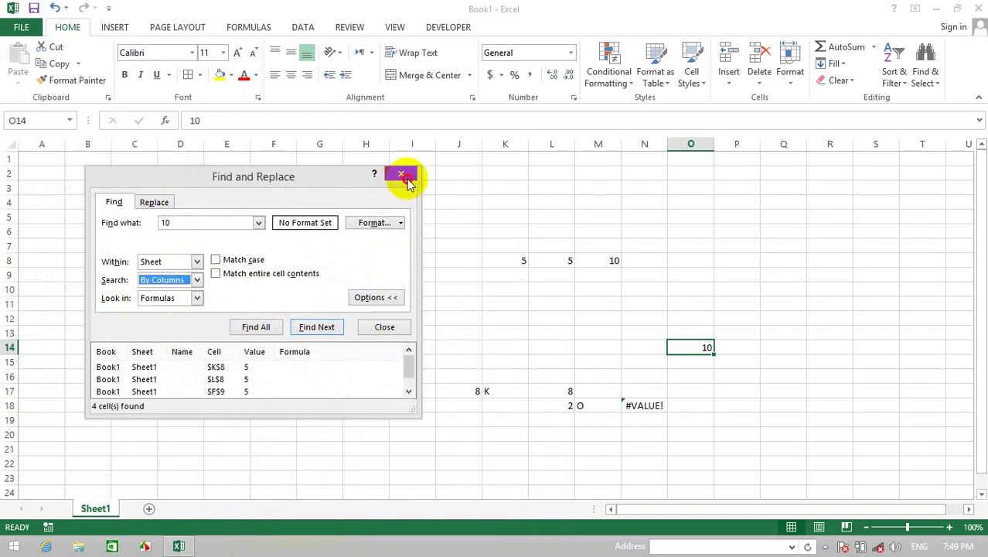
click(402, 174)
Step: From cell D7, reopen Find and set it to search by columns and look in Values
click(185, 272)
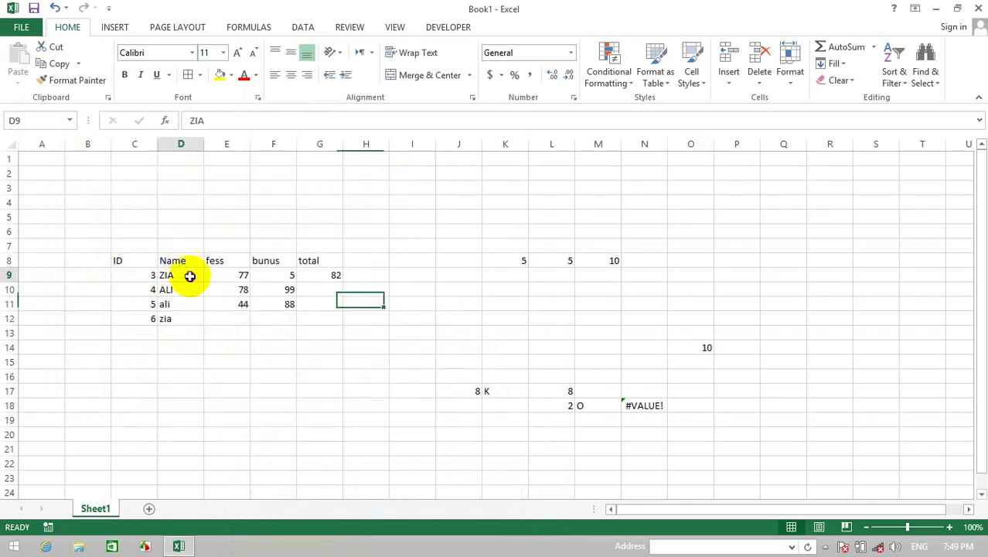
click(177, 243)
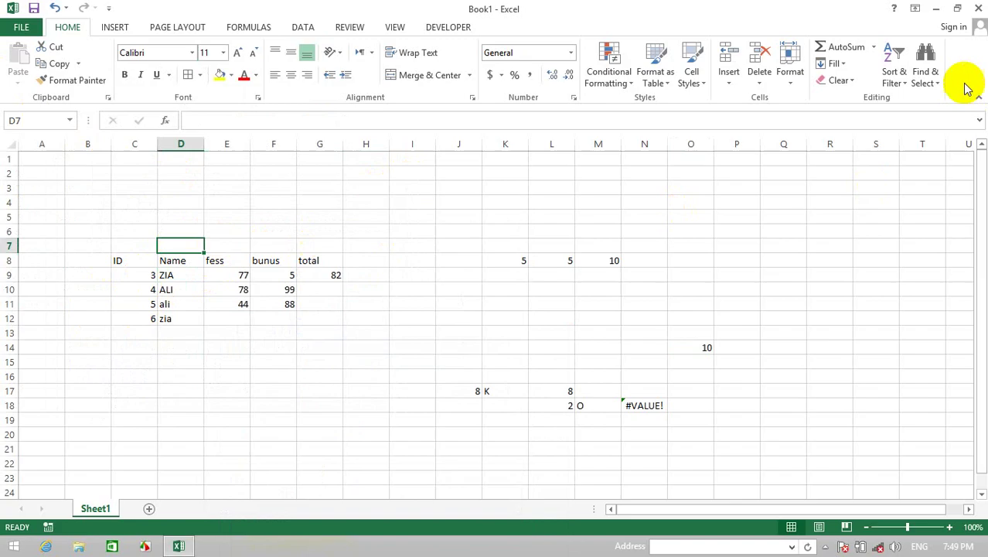
click(923, 71)
click(885, 98)
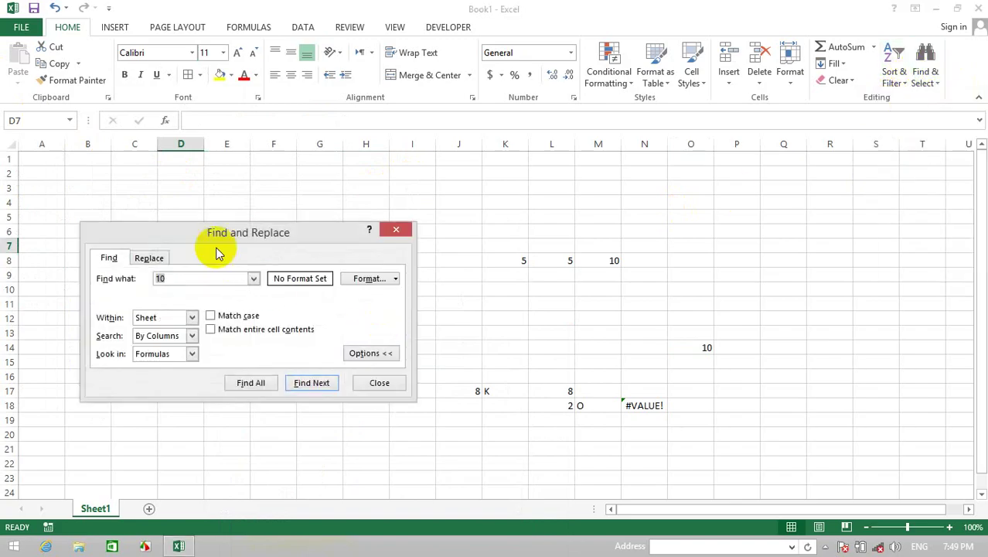
drag(207, 235, 551, 225)
click(539, 329)
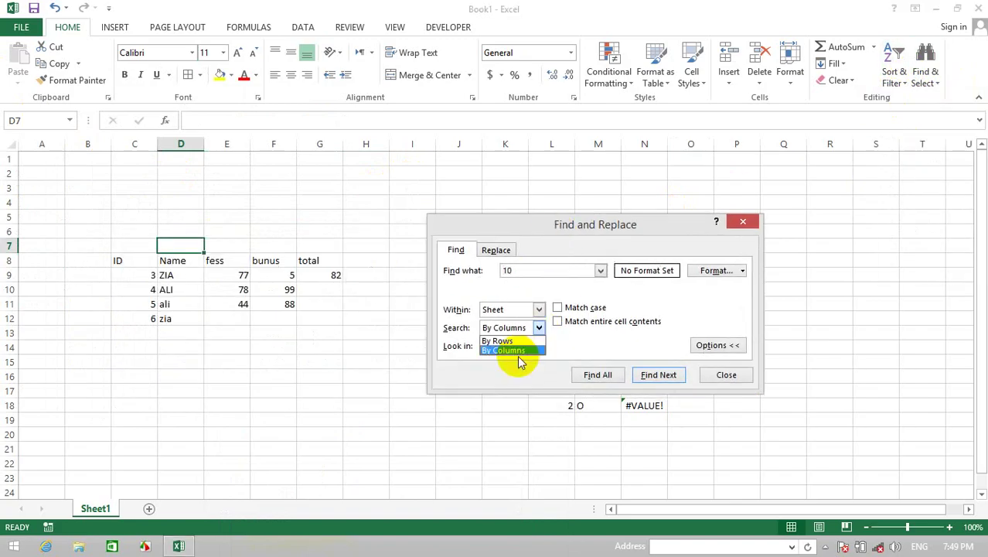
click(519, 349)
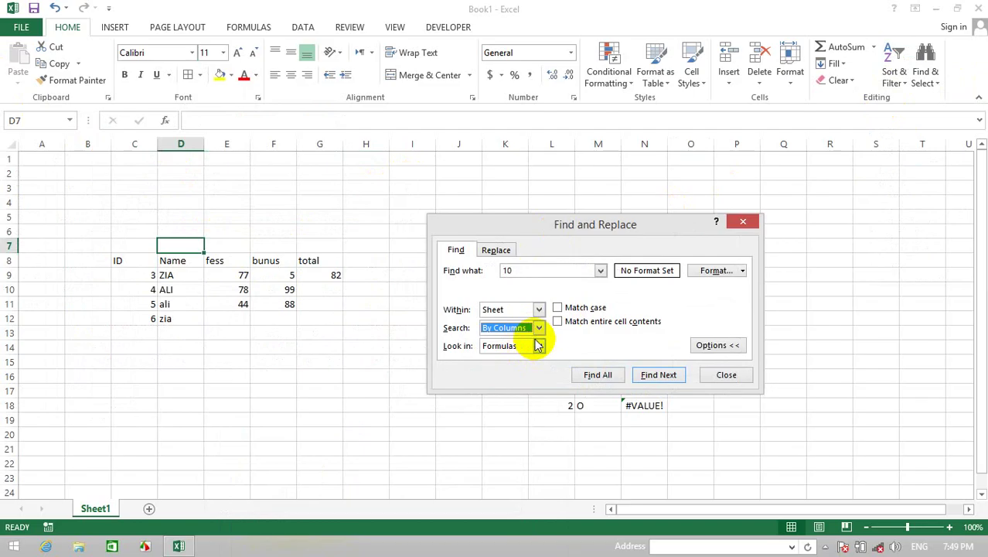
click(539, 346)
click(499, 368)
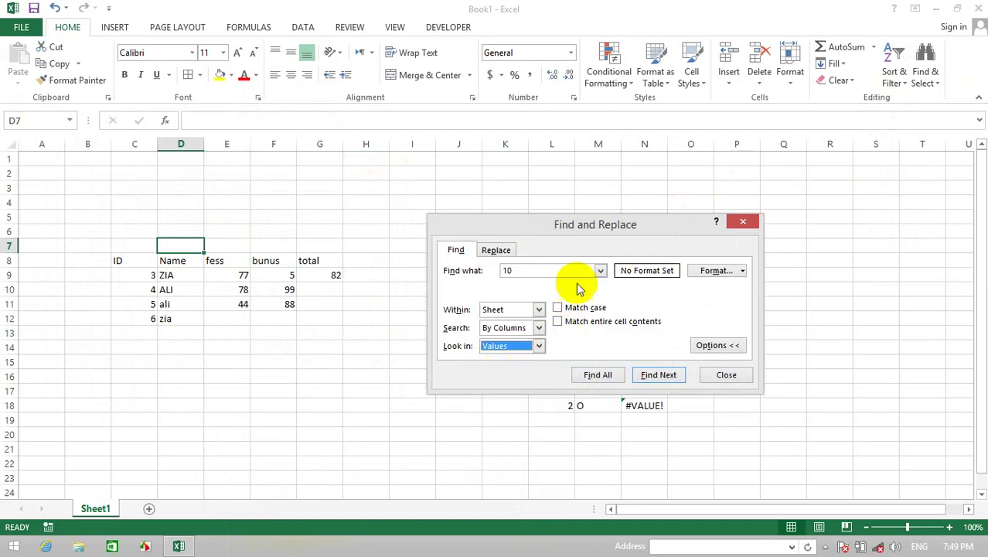
Step: Find the lowercase name from D12 without case matching, cycling through its matches
drag(550, 272, 485, 276)
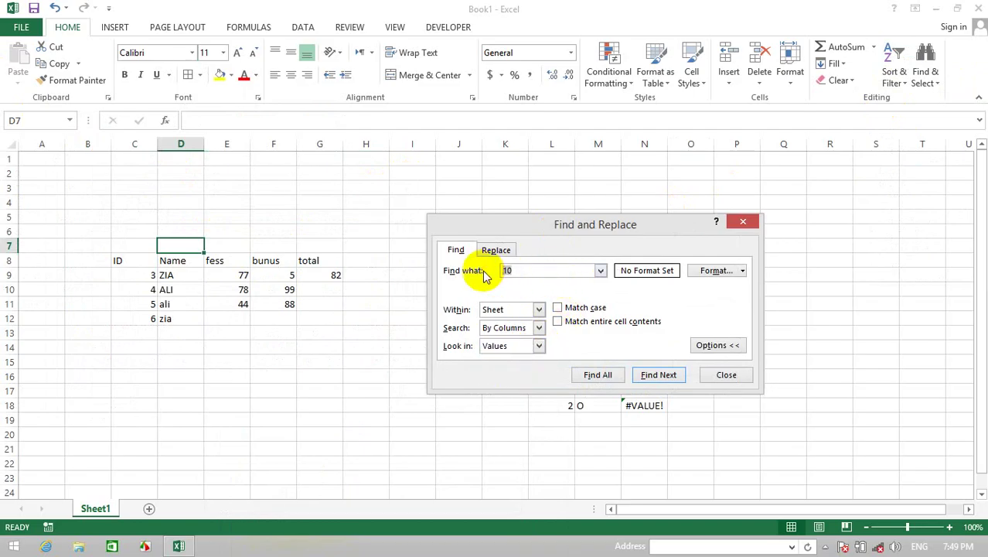
click(658, 375)
click(659, 376)
click(658, 375)
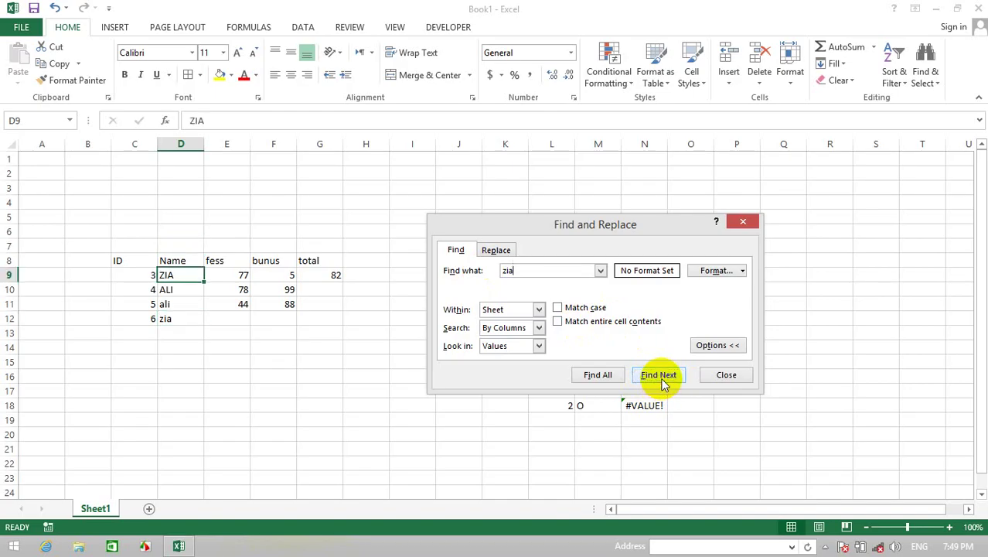
click(659, 376)
click(658, 376)
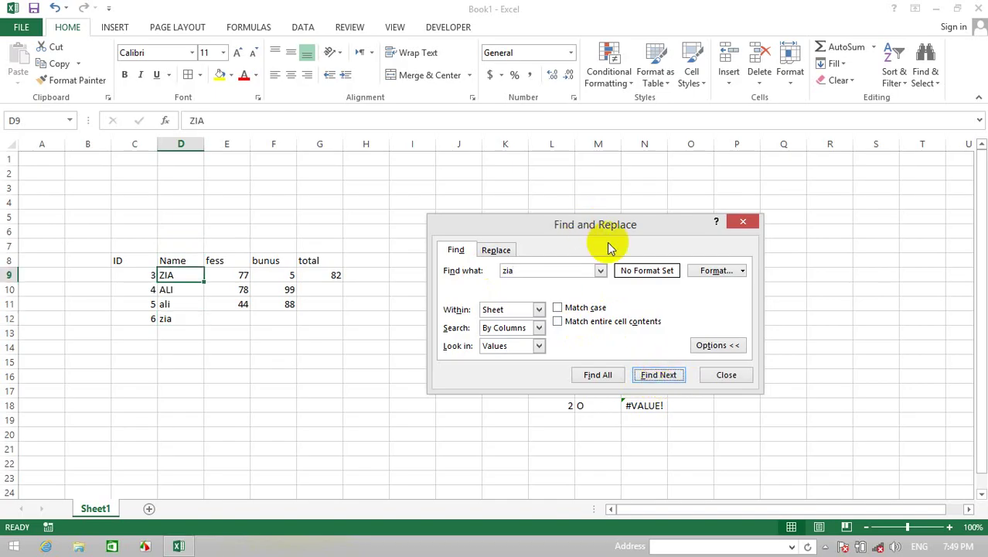
Step: Turn on Match case and find the name from D12 in lowercase and the name from D9 in uppercase
click(567, 309)
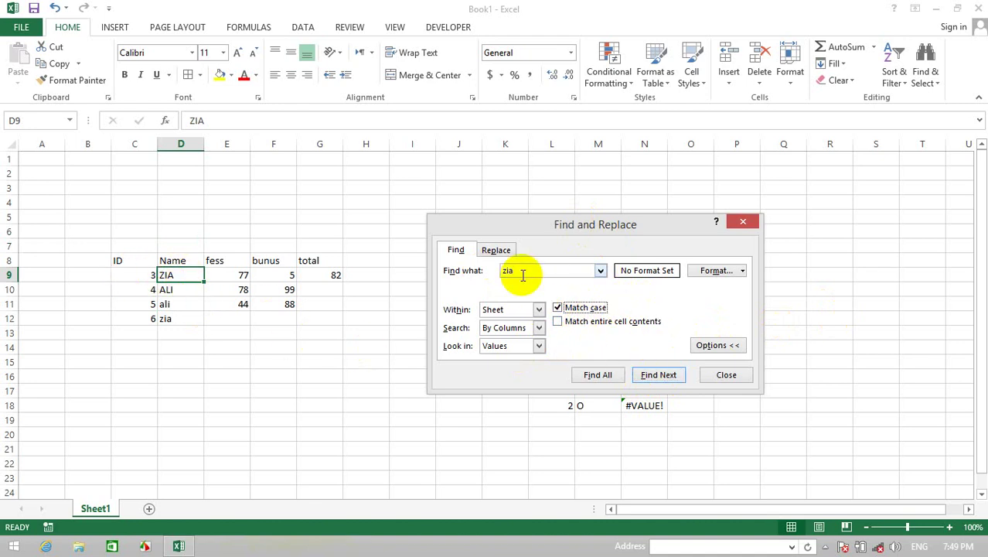
click(652, 377)
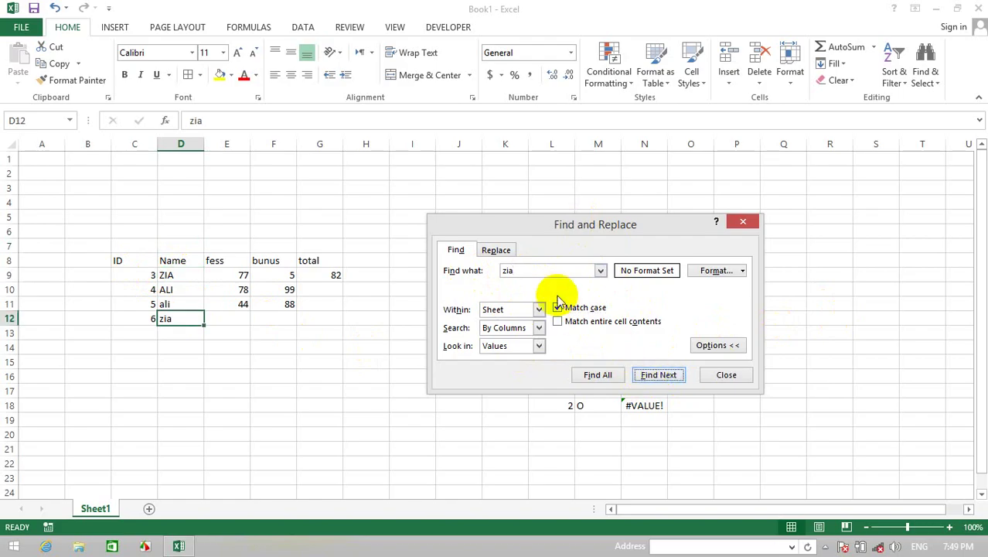
drag(532, 273, 456, 275)
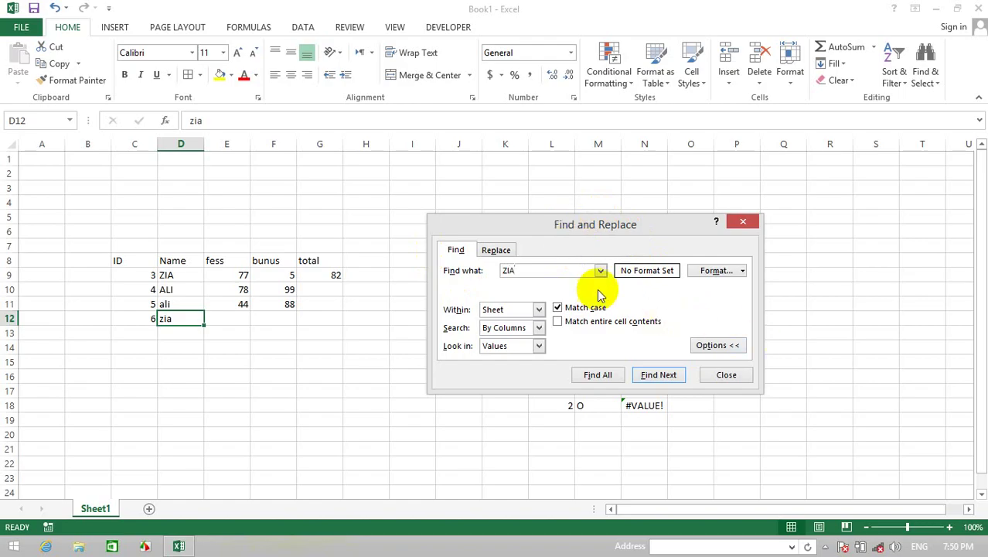
click(669, 378)
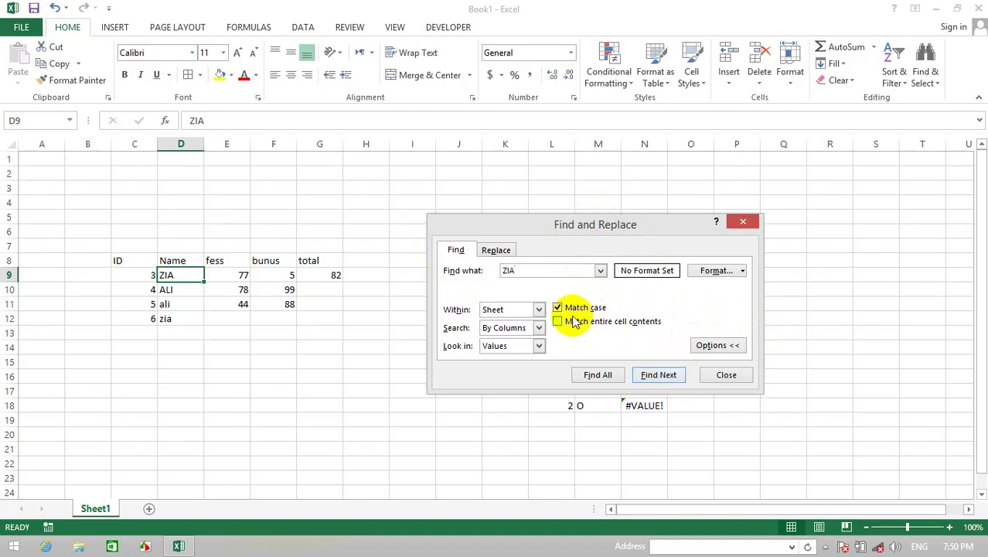
Step: Find the uppercase name from D10 with Match case on and again with it off, and close the Find and Replace dialog
drag(564, 272, 489, 280)
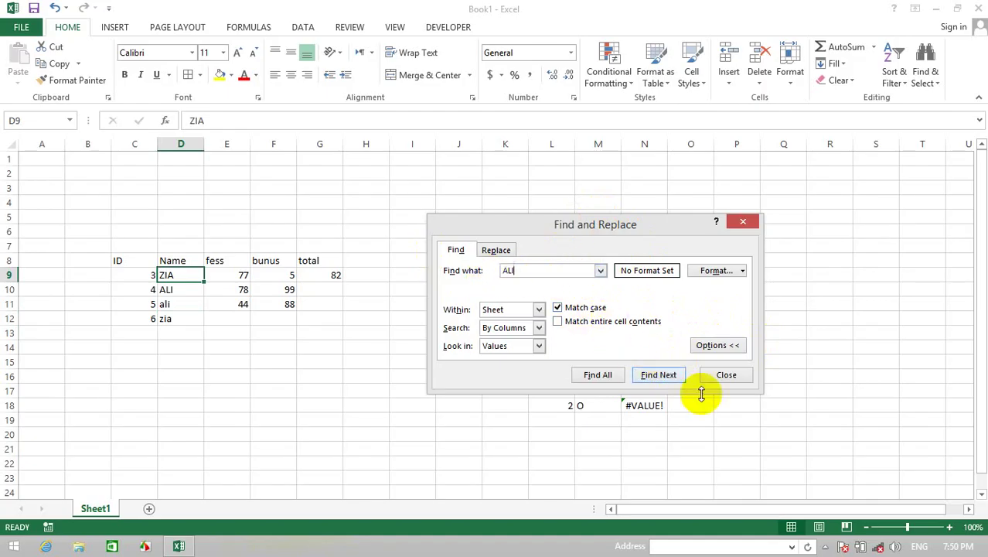
click(659, 376)
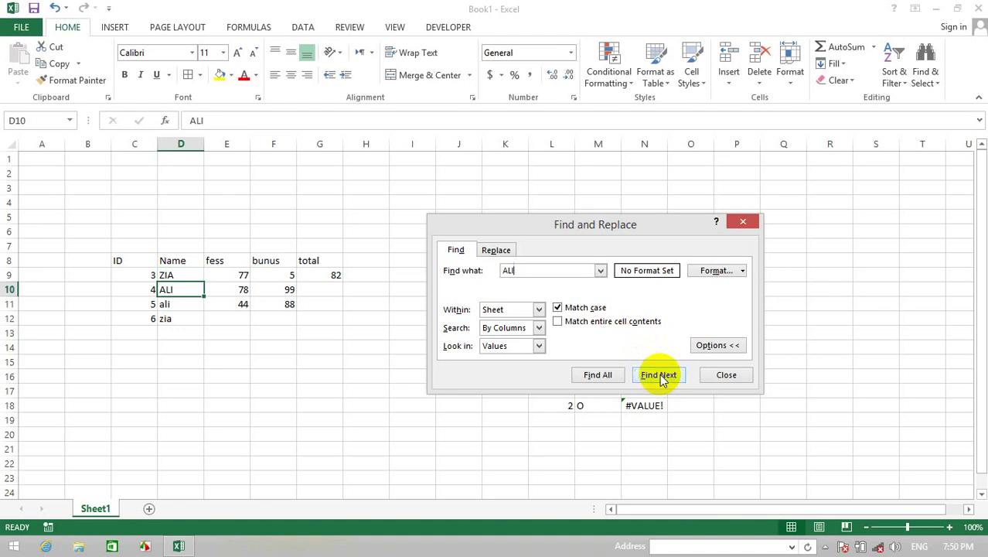
click(560, 309)
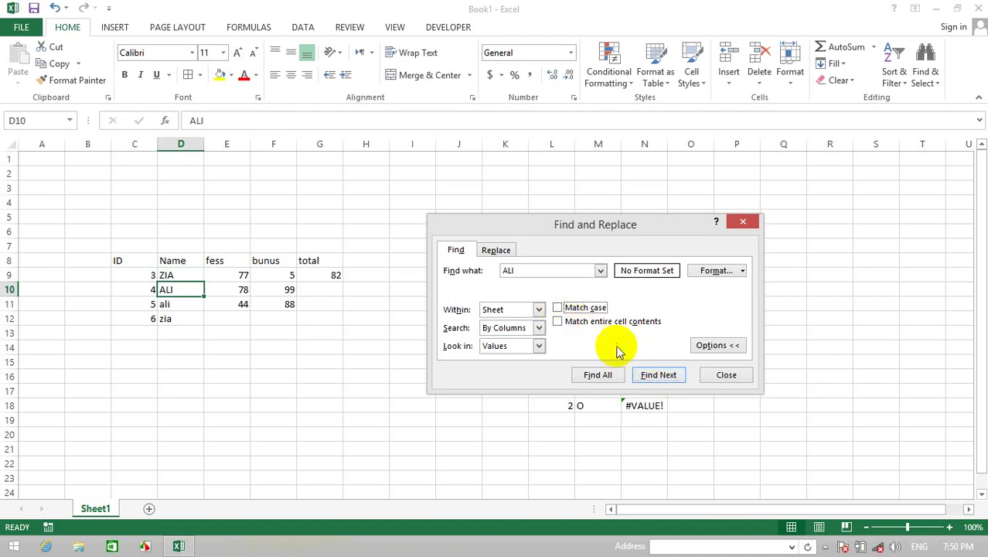
click(653, 376)
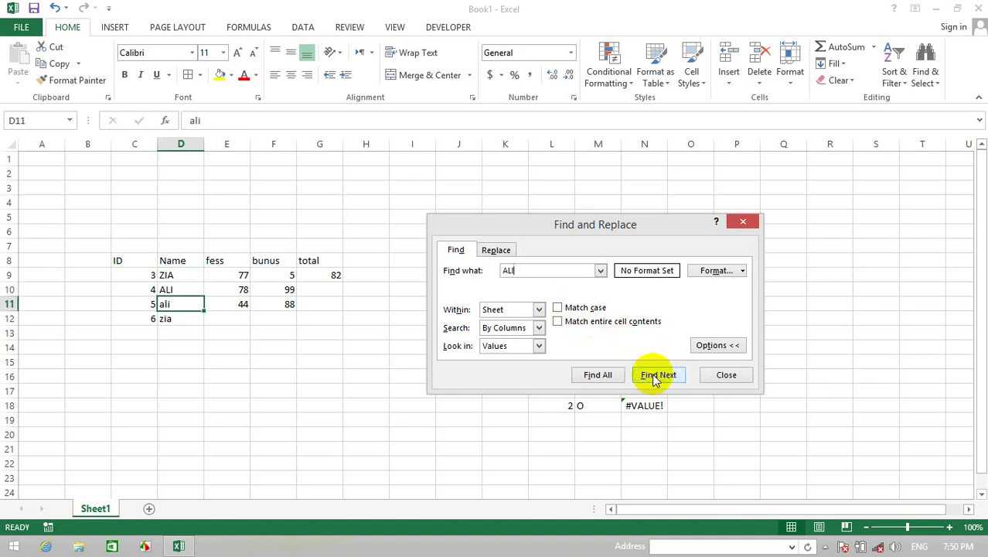
click(653, 376)
click(654, 377)
click(653, 376)
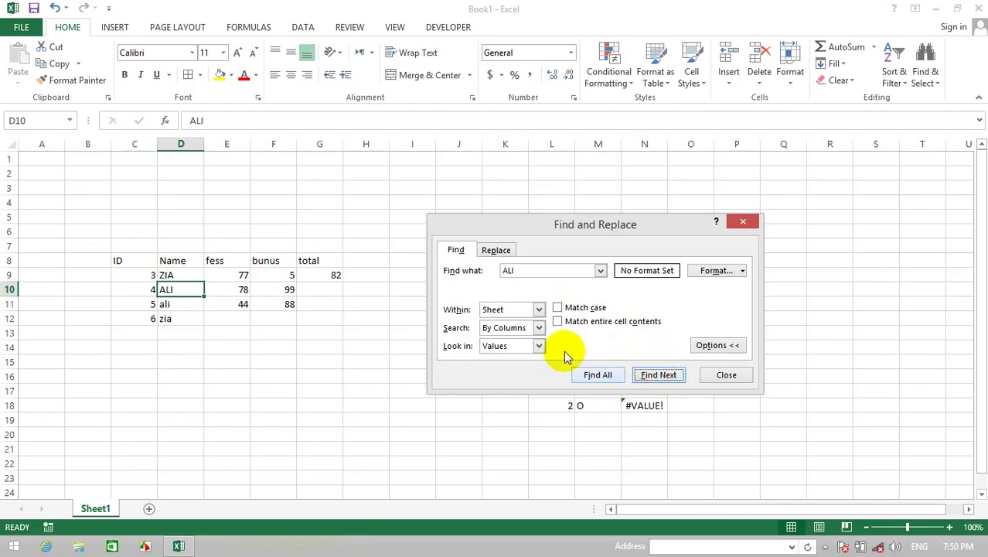
click(740, 223)
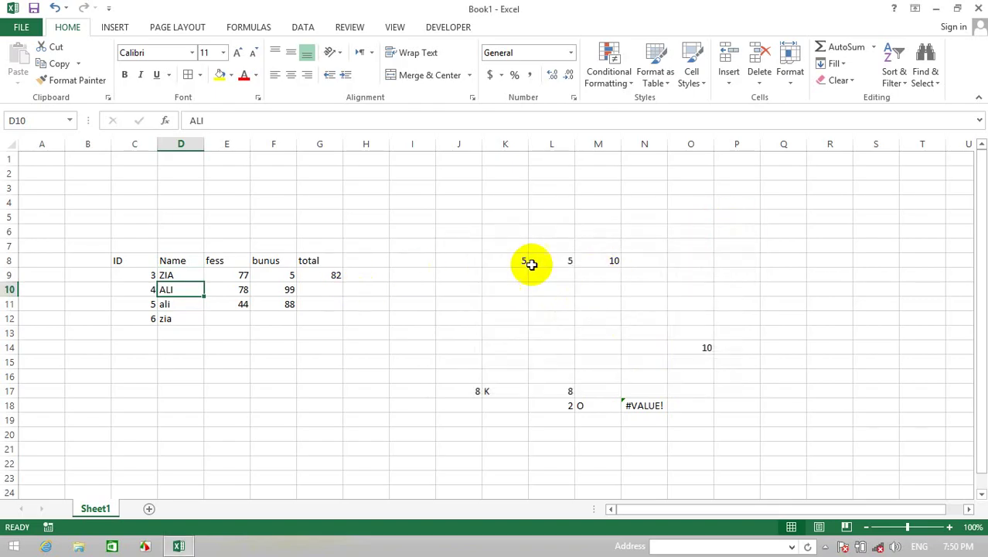
Step: Format the 77 in cell E9 with a light green font colour and bold
click(328, 278)
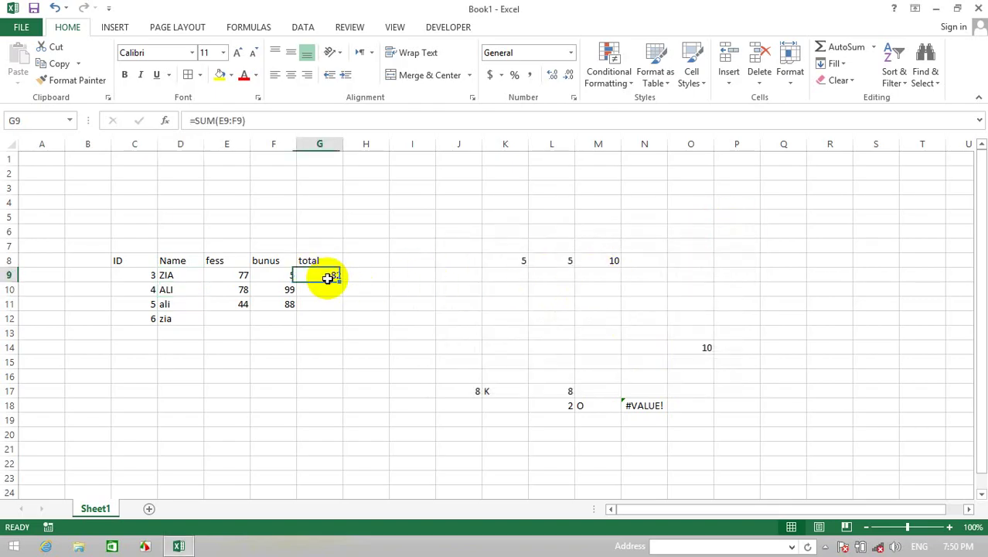
click(241, 277)
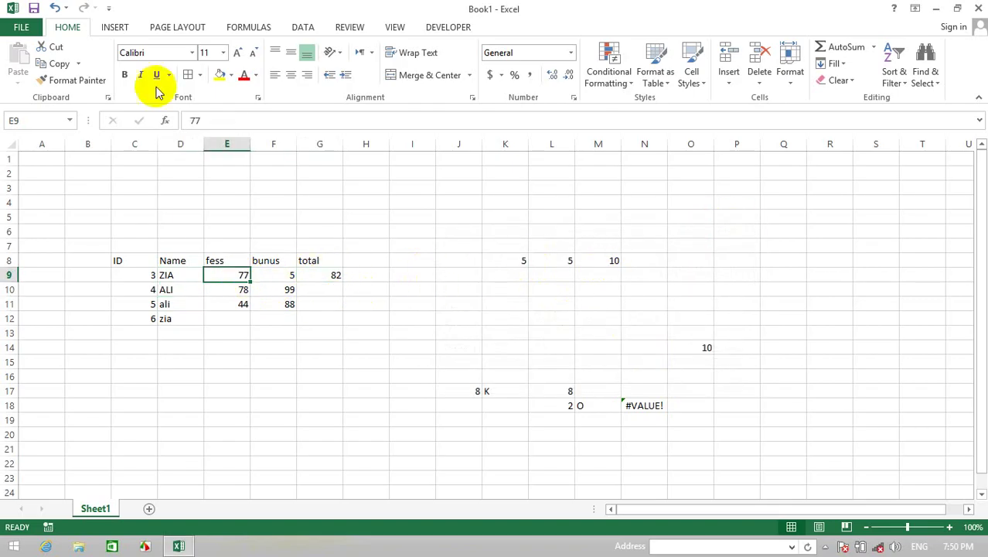
click(256, 75)
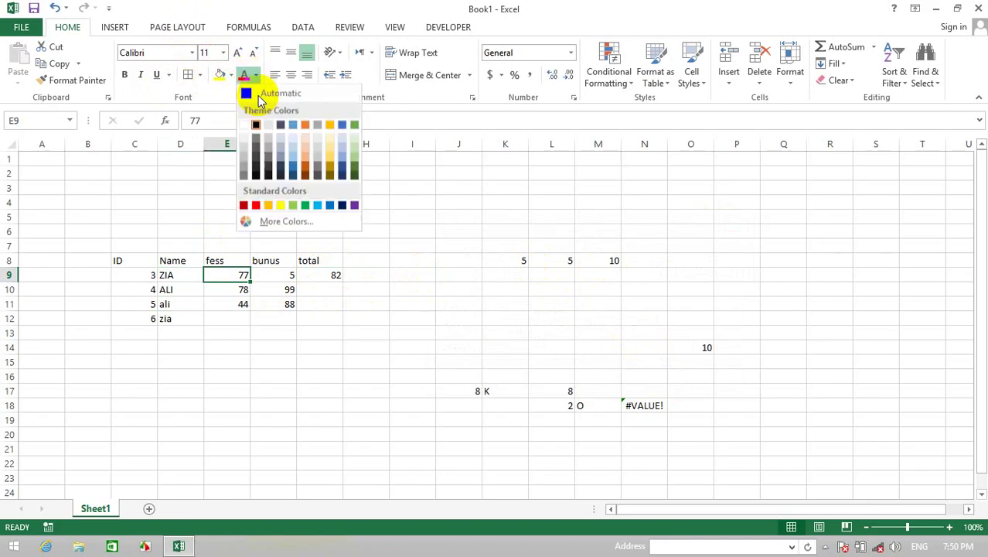
click(295, 207)
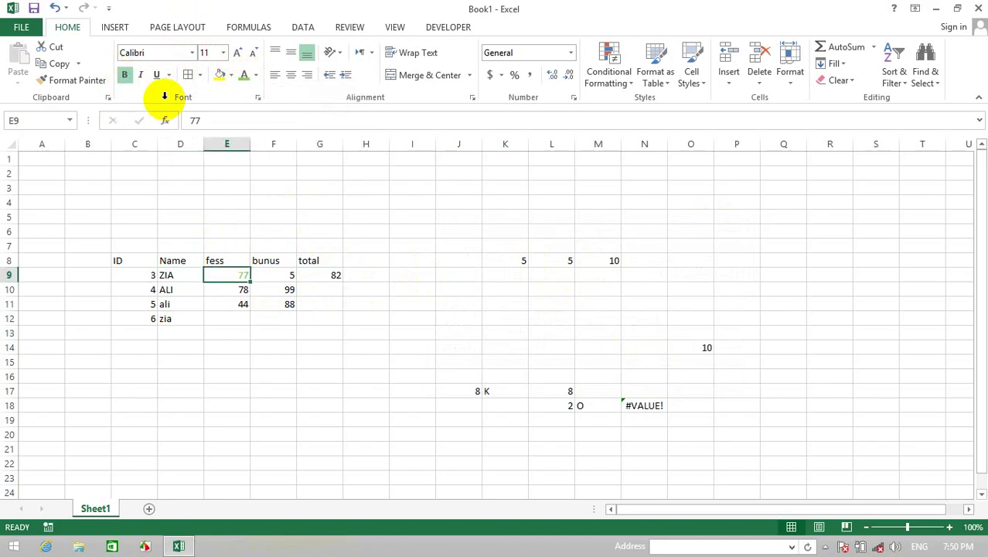
click(552, 301)
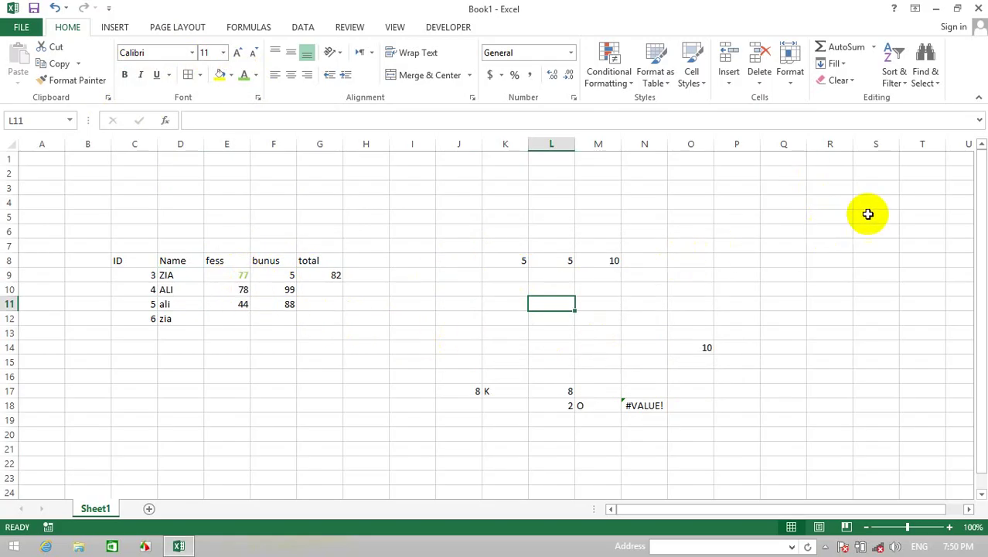
Step: Reopen Find, enter 77 as the search value and set the search format's fill to light green
click(925, 74)
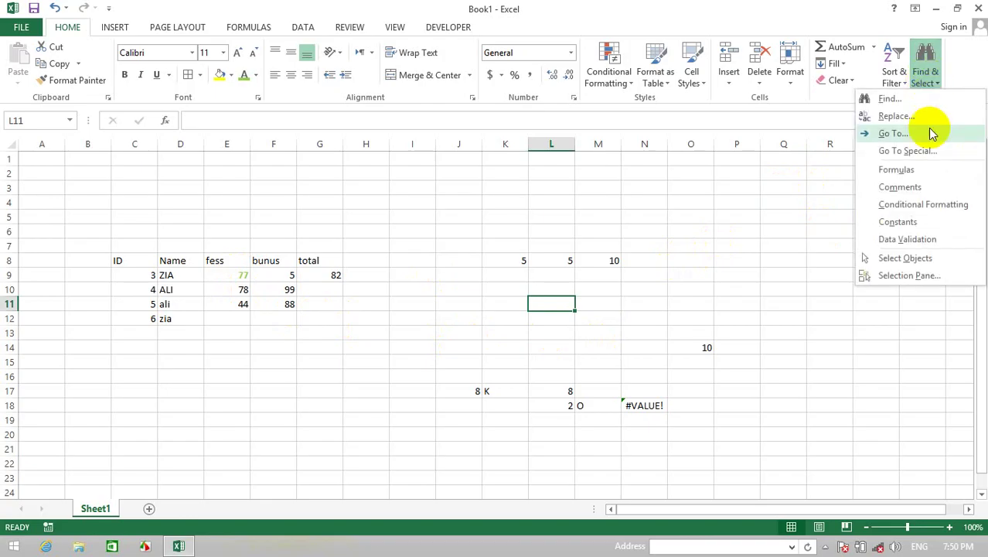
click(889, 98)
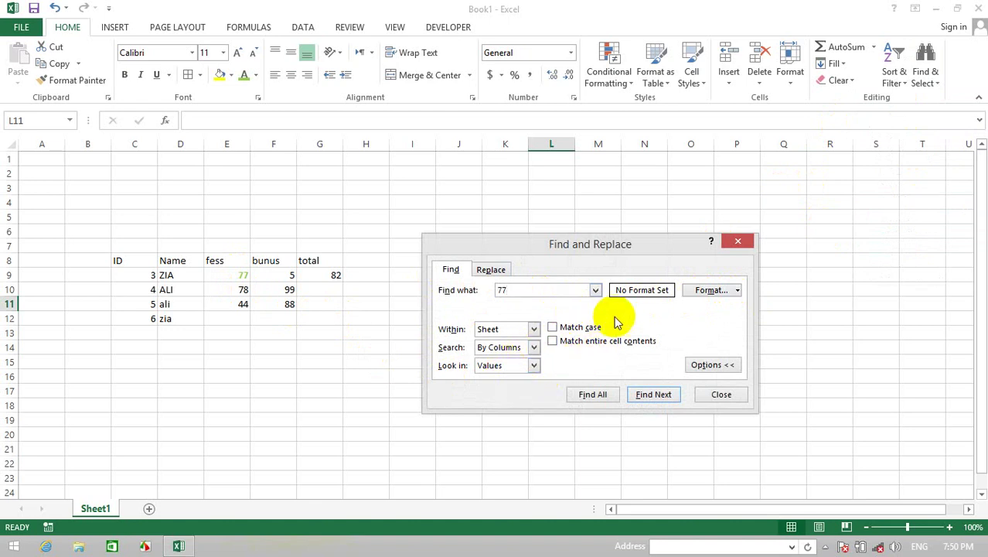
click(719, 291)
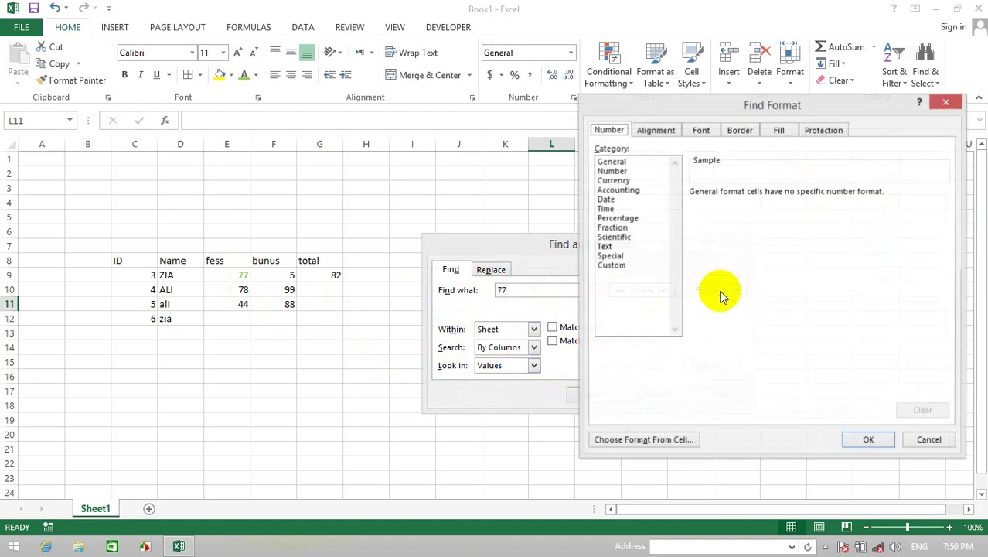
click(783, 132)
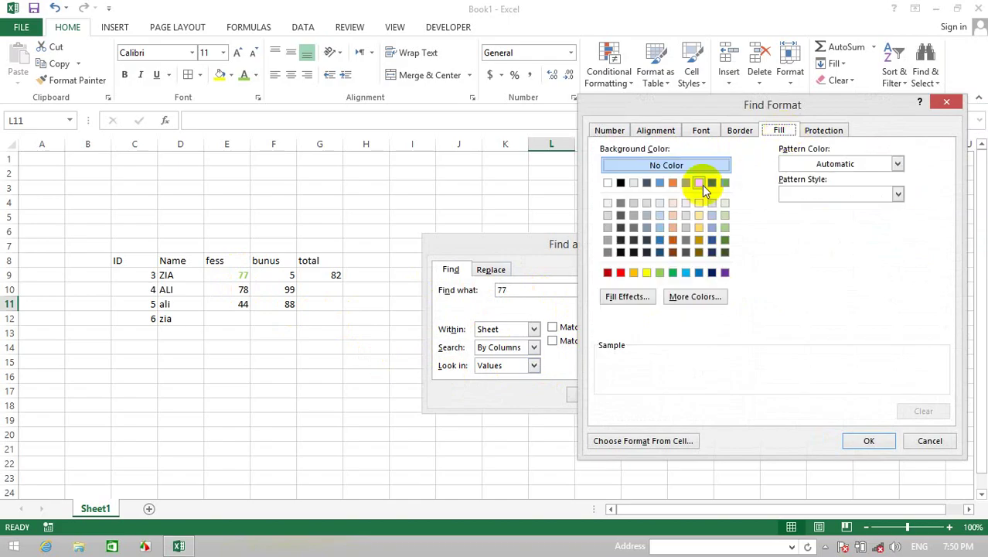
click(662, 274)
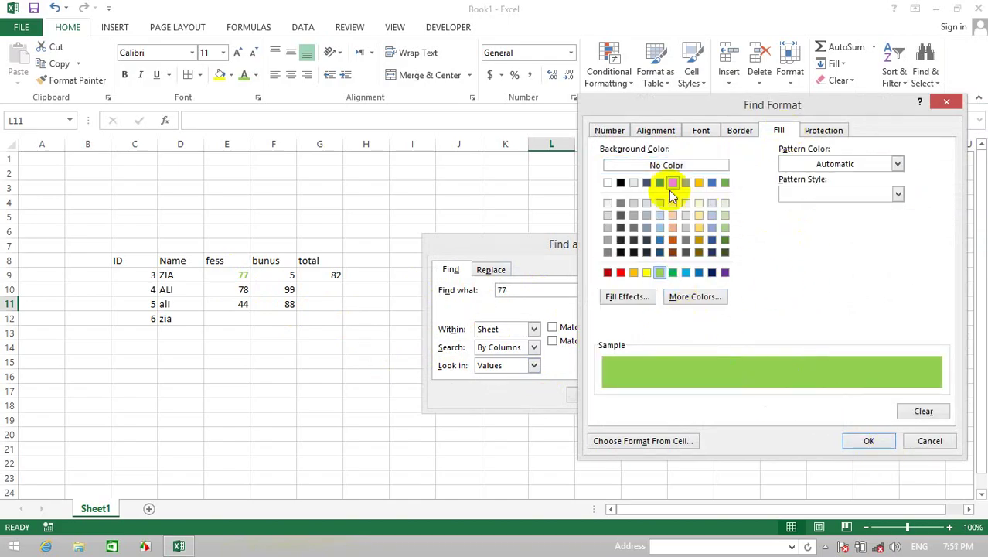
Step: Add the Bold font style to the search format and look for the next formatted match of 77
click(651, 131)
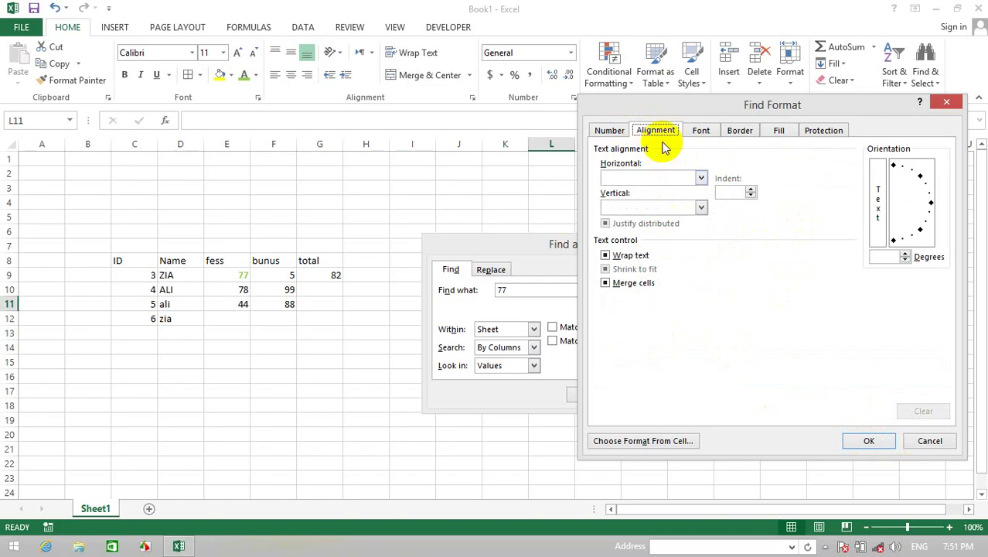
click(610, 132)
click(702, 132)
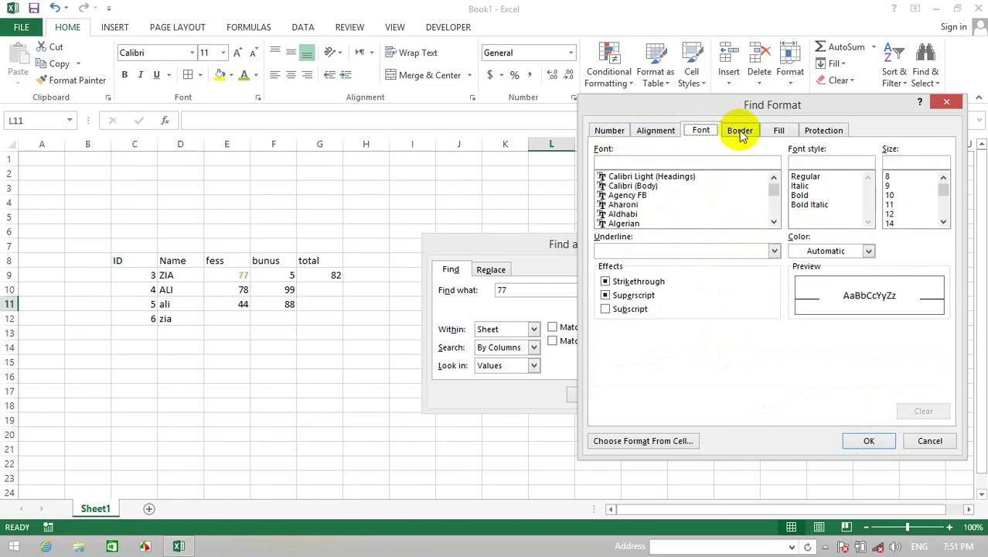
click(801, 195)
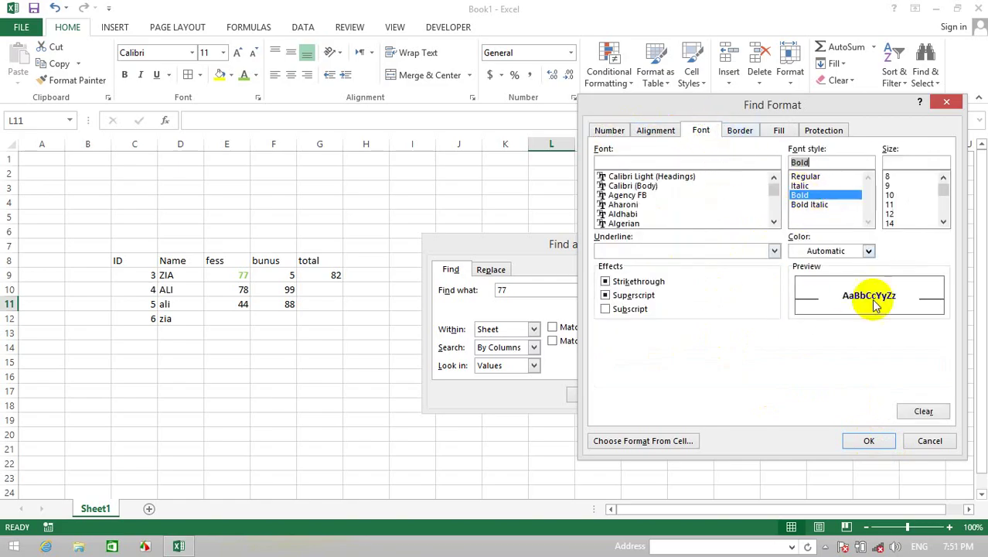
click(871, 440)
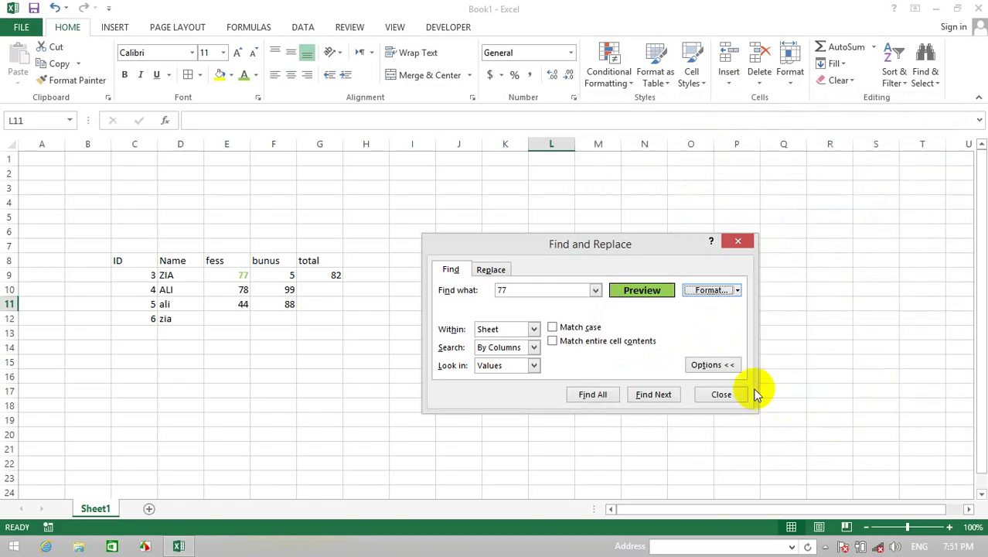
click(654, 396)
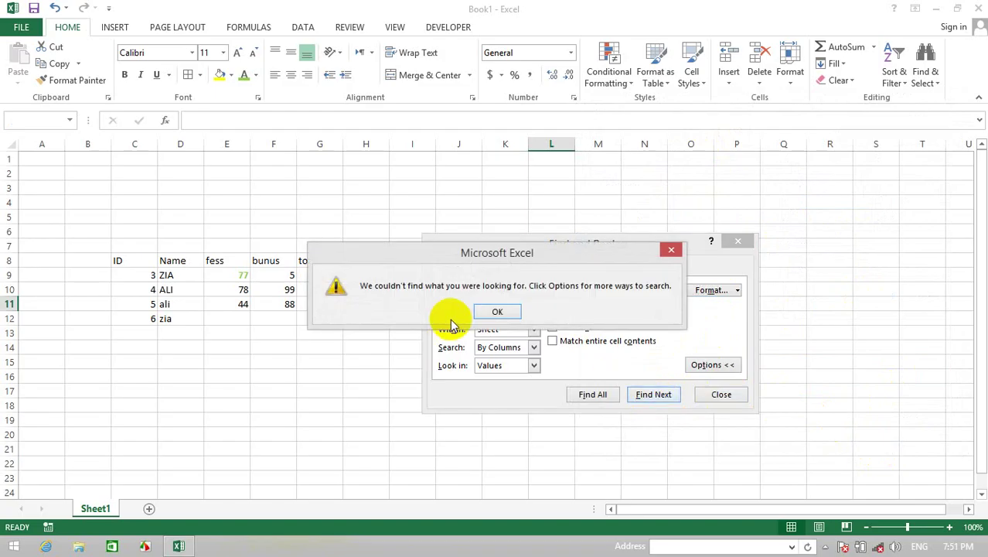
click(491, 312)
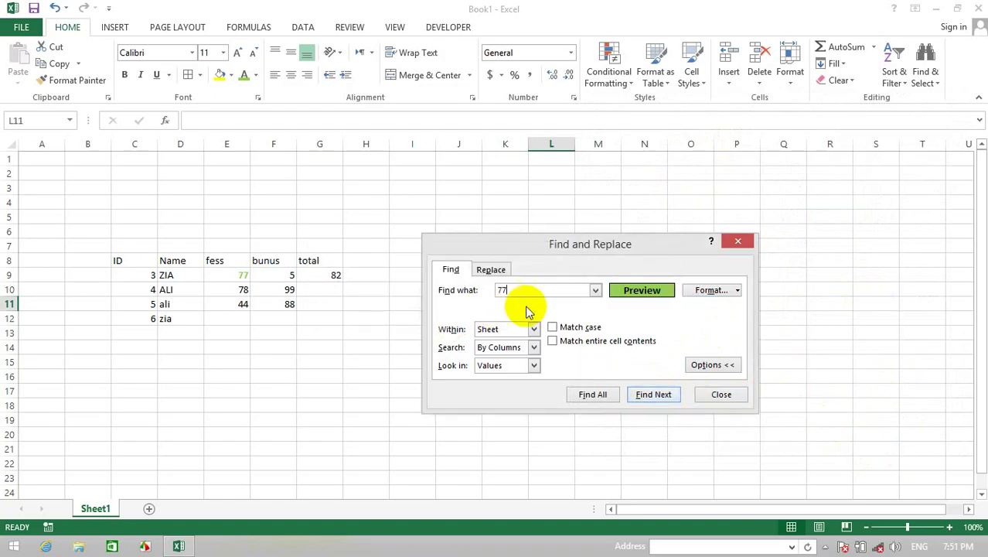
Step: Check the font and fill settings of the search format, and close the Find and Replace dialog
click(709, 292)
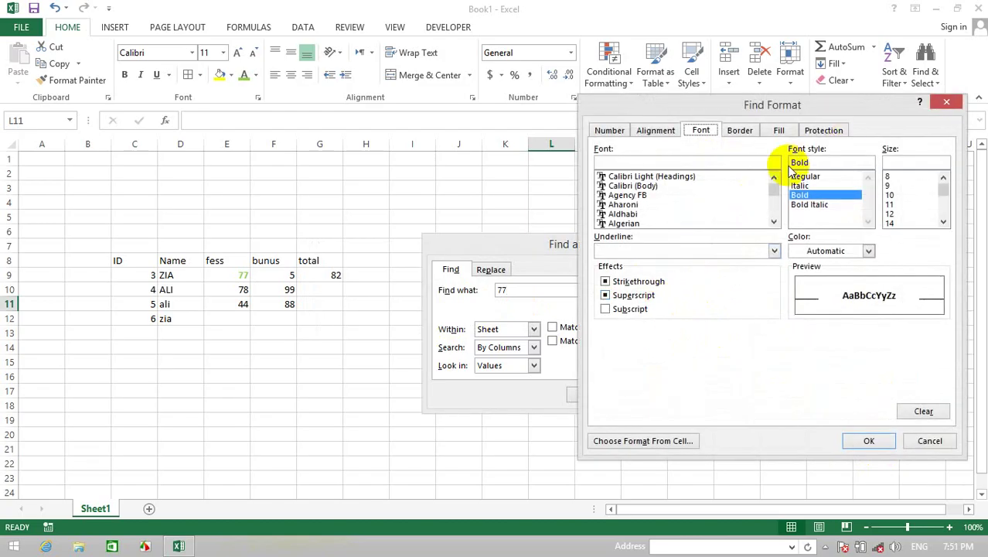
click(779, 130)
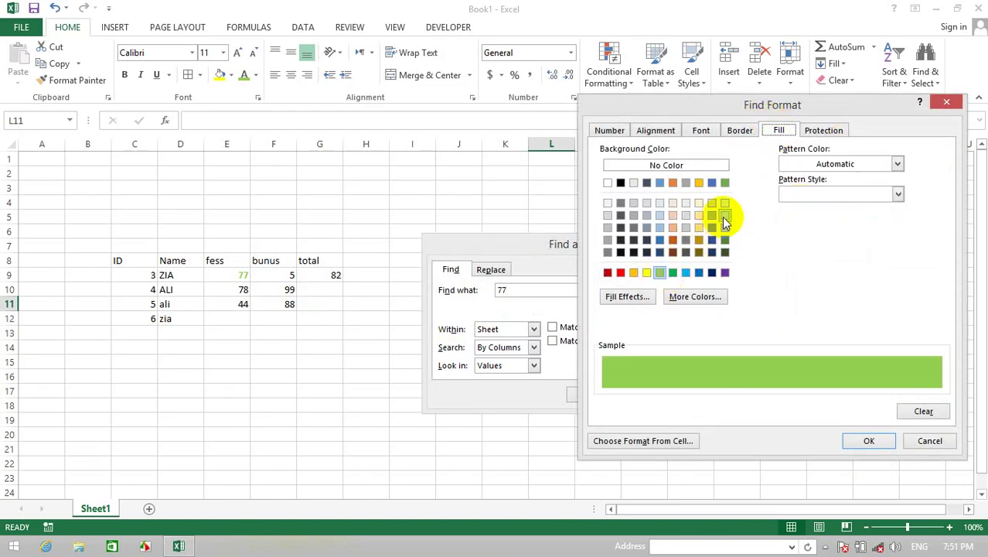
click(928, 440)
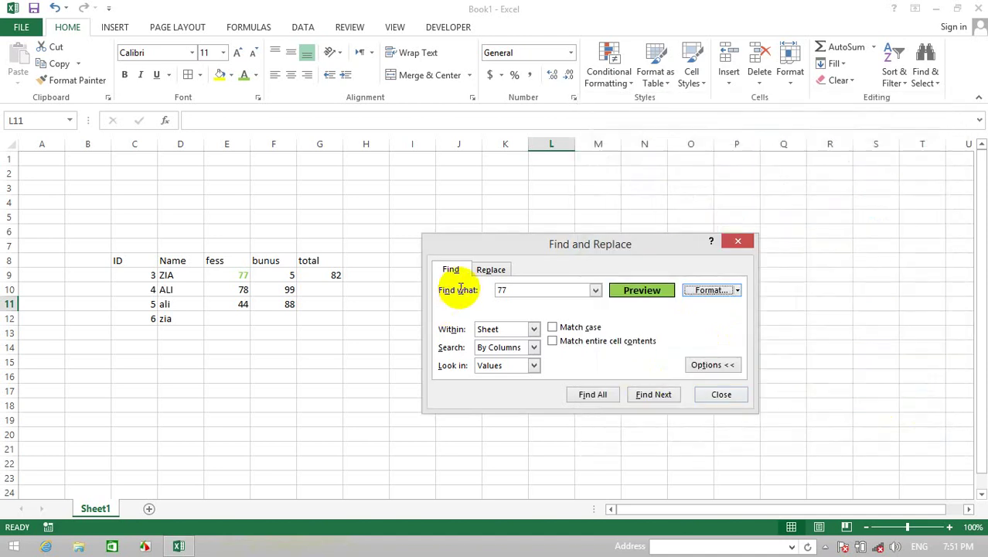
click(746, 397)
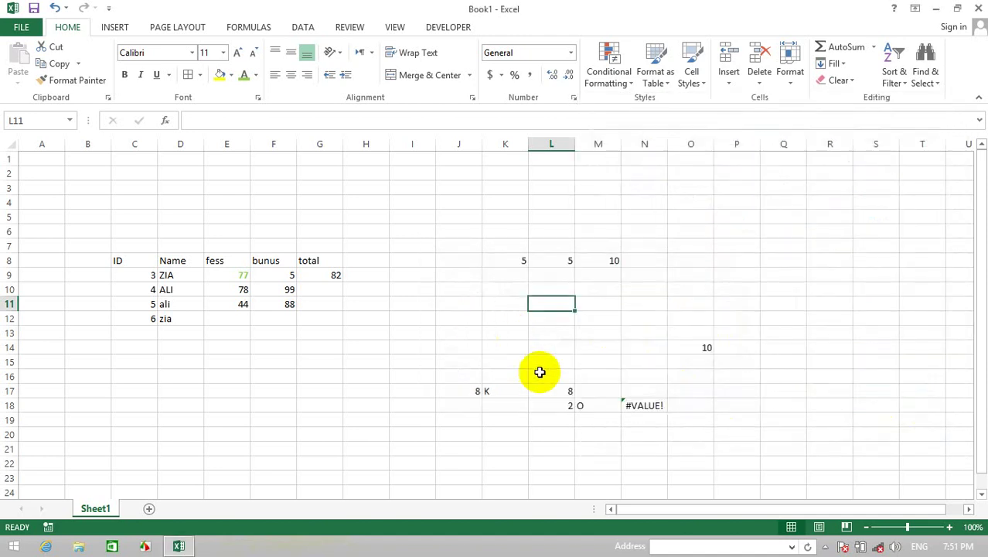
Step: Enter the value 5 in cells H14, H19 and F16
click(607, 362)
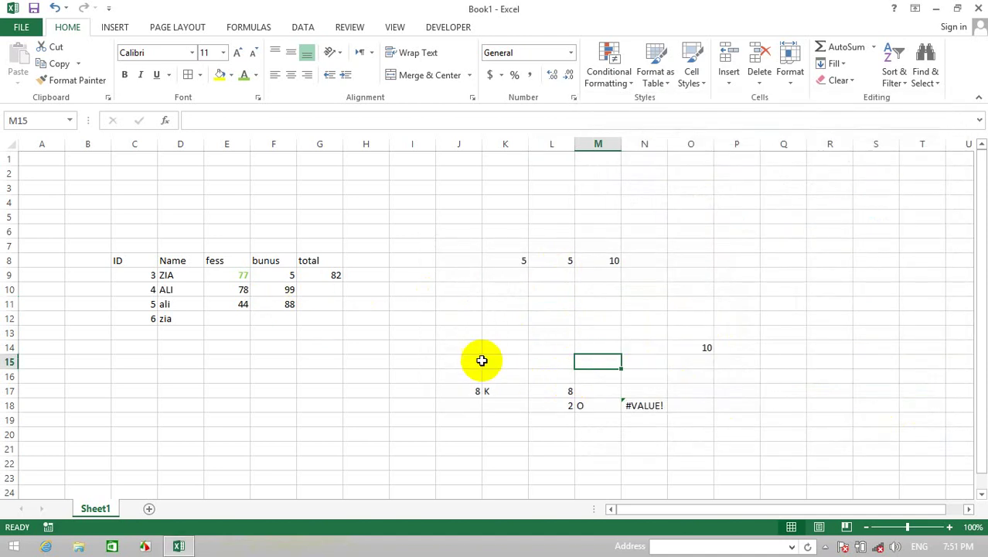
click(385, 343)
click(386, 415)
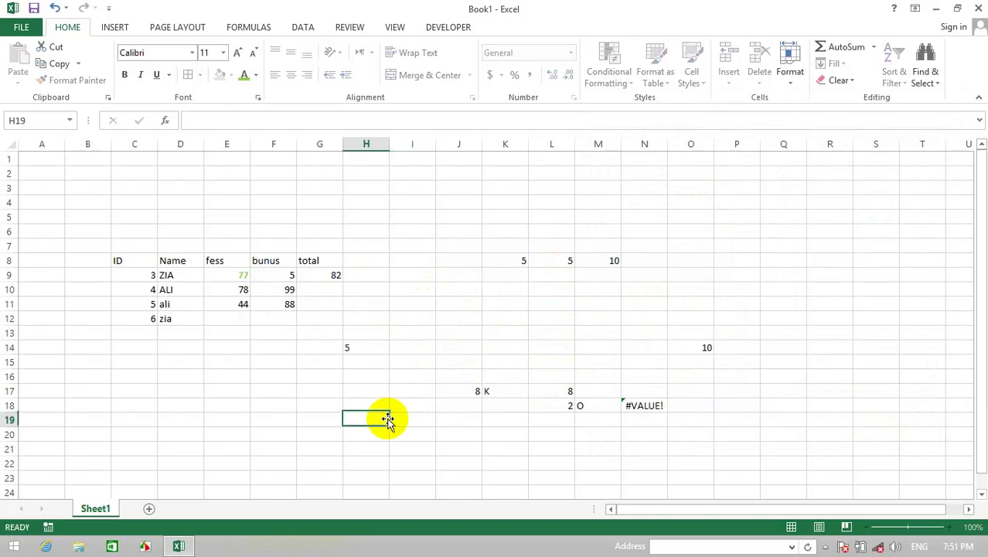
text(5)
click(285, 377)
text(5)
Step: Format the 5 in cell H14 with a red font colour and bold
click(379, 351)
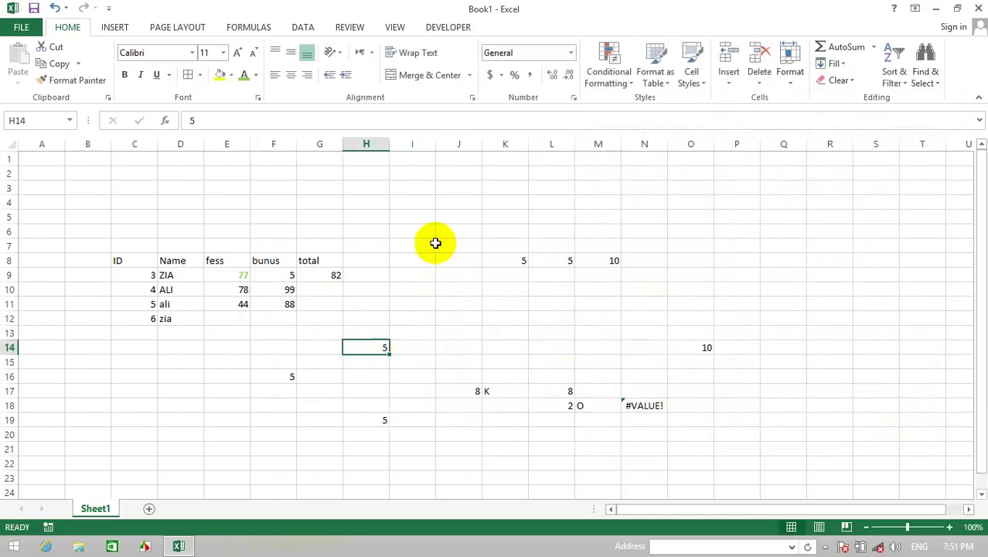
click(257, 78)
click(251, 204)
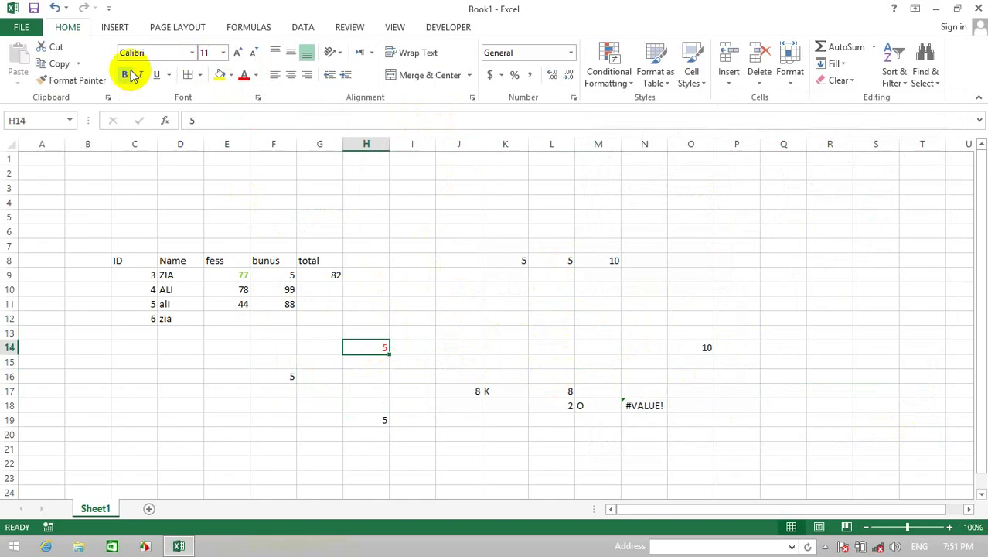
click(448, 289)
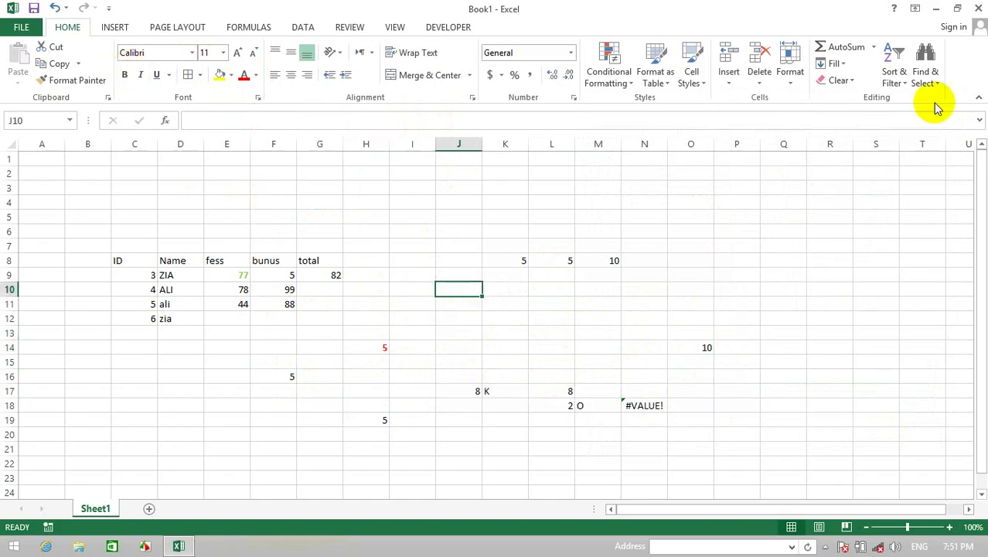
Step: Open Find and set the search format's fill colour to red, keeping the Bold font style
click(936, 74)
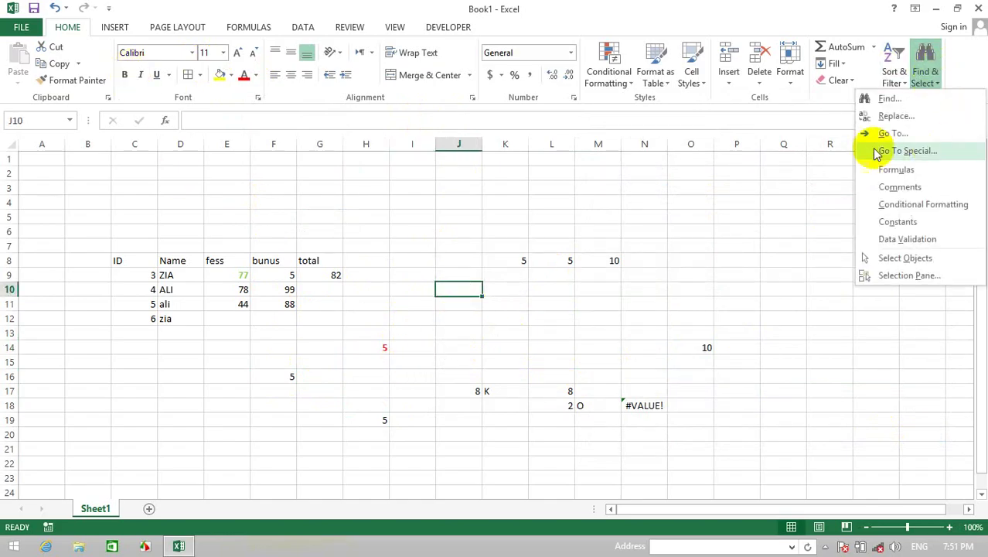
click(878, 96)
drag(533, 266, 678, 136)
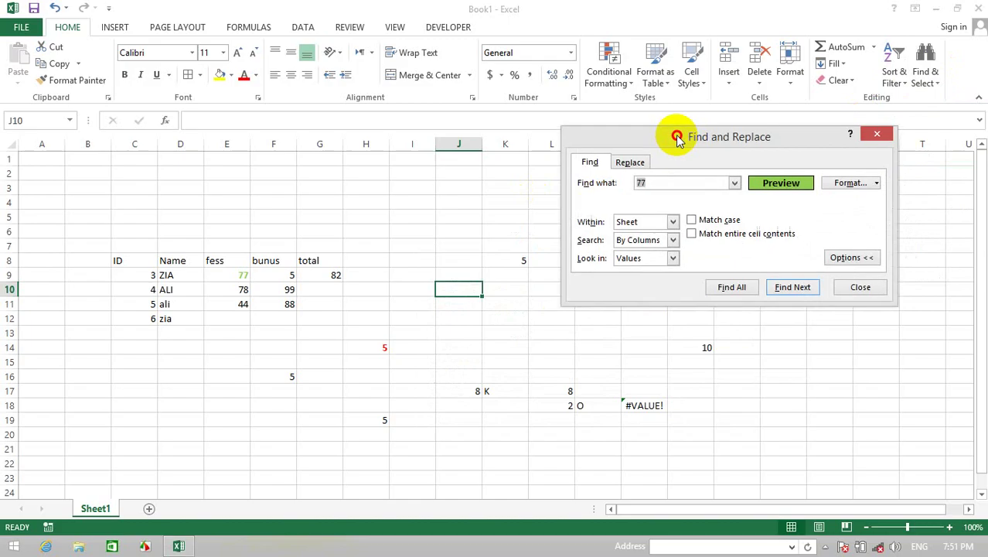
click(863, 188)
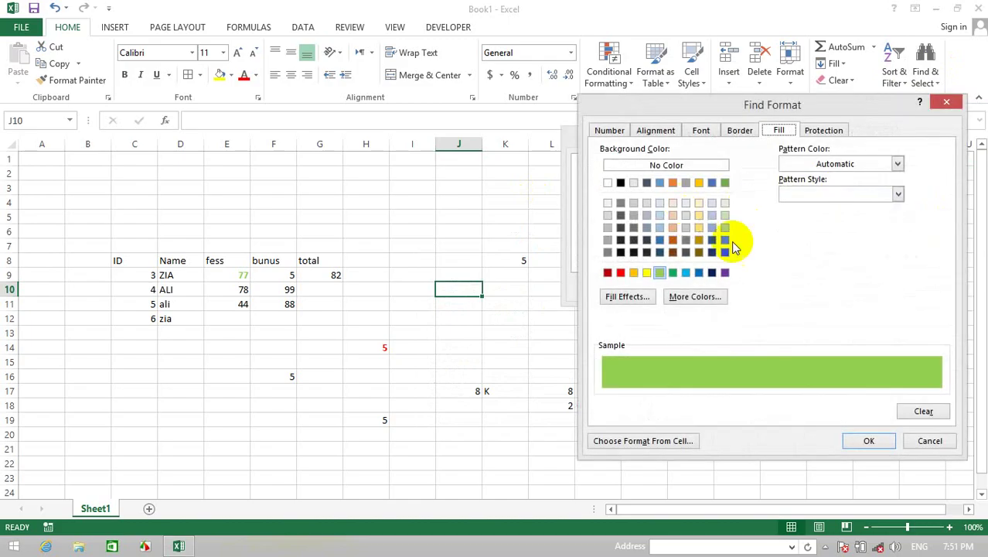
click(620, 273)
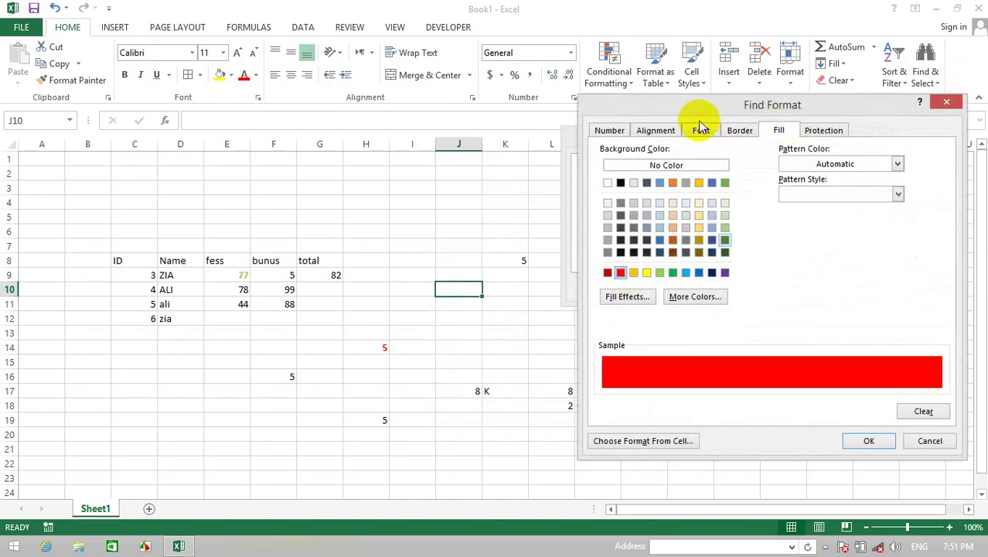
click(657, 130)
click(700, 130)
click(734, 131)
click(699, 130)
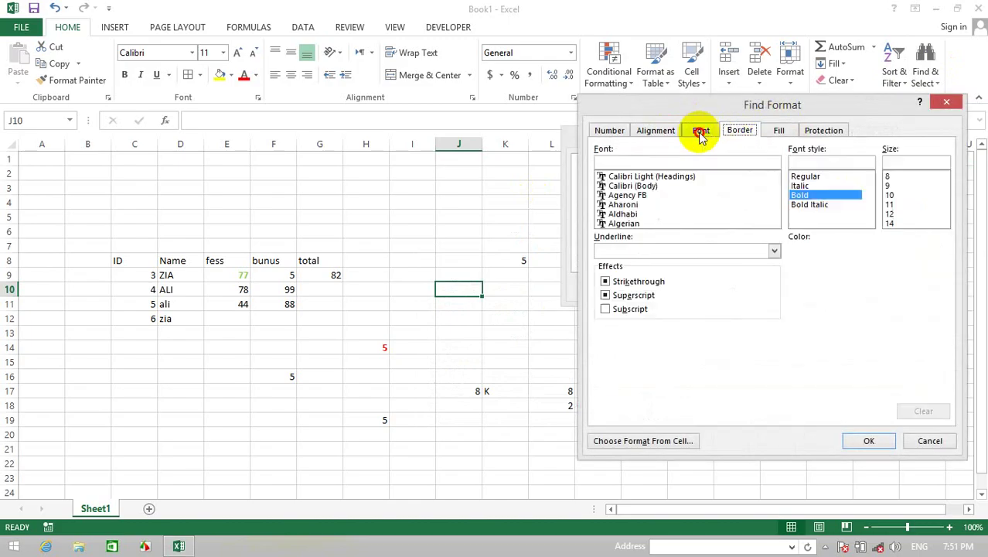
click(869, 440)
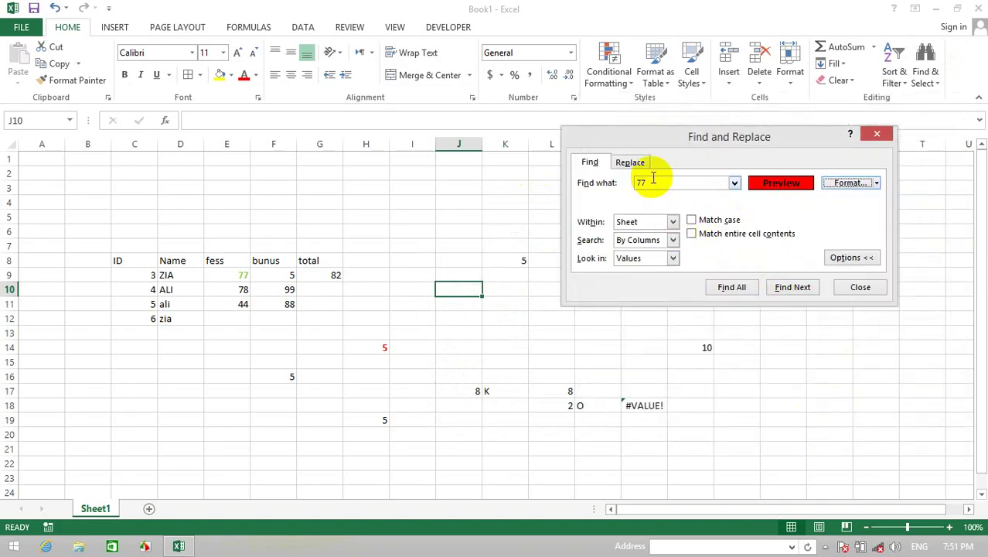
Step: Set the search value to 5 and look for the next match with the red fill and bold format
click(610, 166)
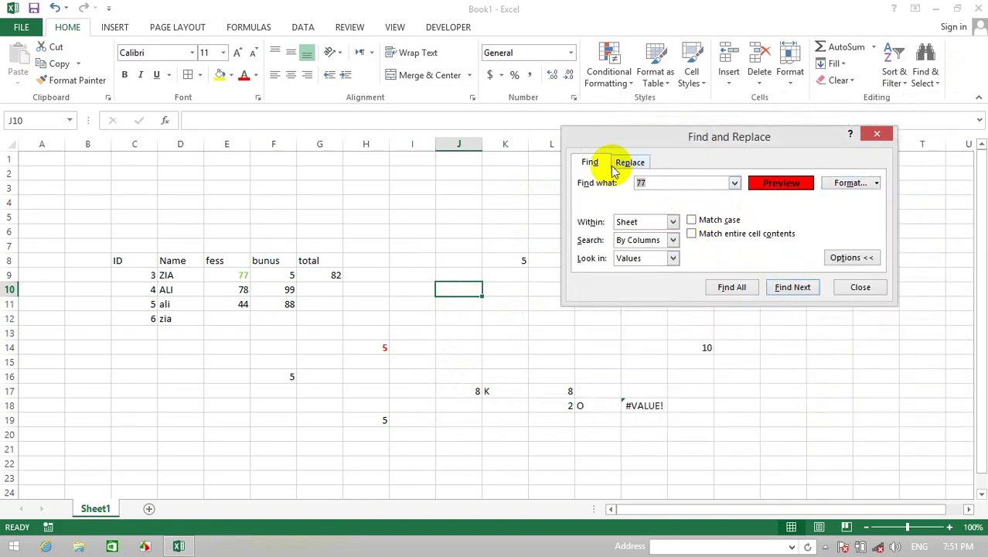
text(5)
click(793, 287)
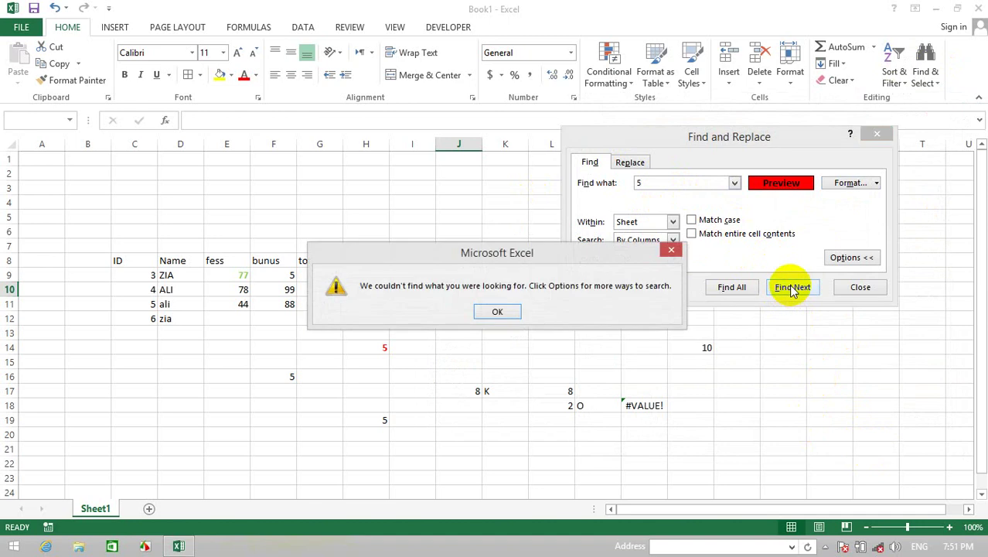
click(499, 314)
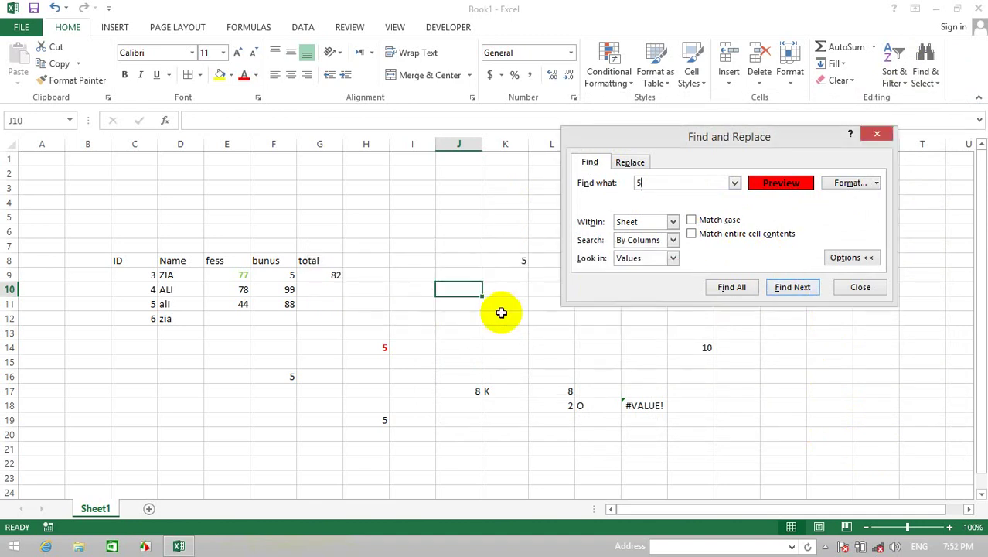
Step: Set the search order to By Rows and look for the next formatted match of 5
click(855, 262)
click(847, 221)
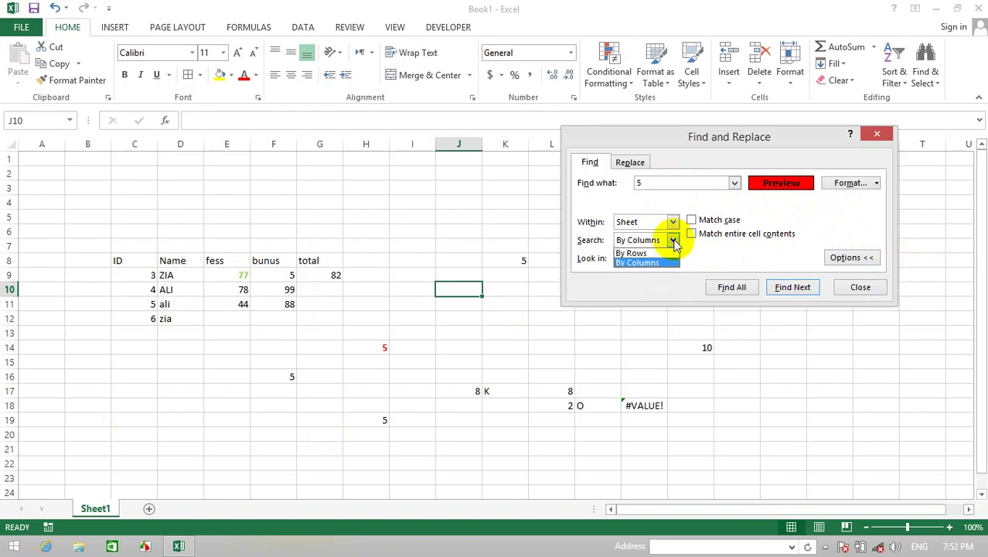
click(627, 253)
click(796, 288)
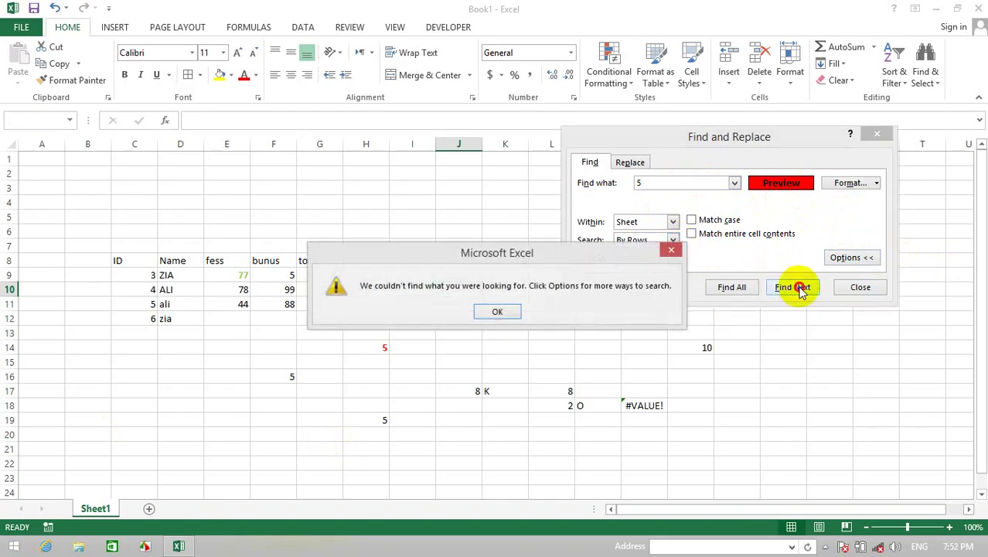
click(491, 309)
Step: Set the search to look in Formulas and find the next formatted match of 5
click(669, 259)
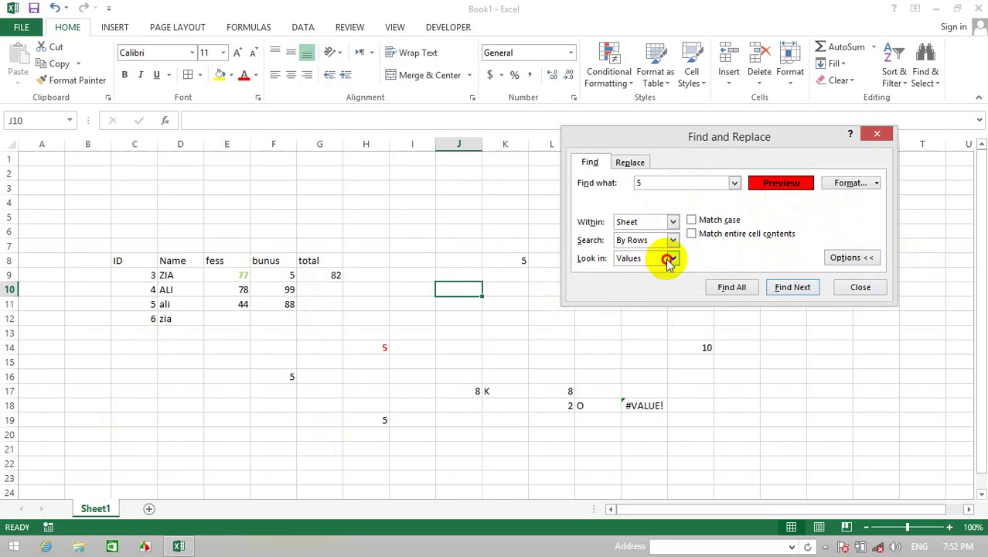
click(665, 271)
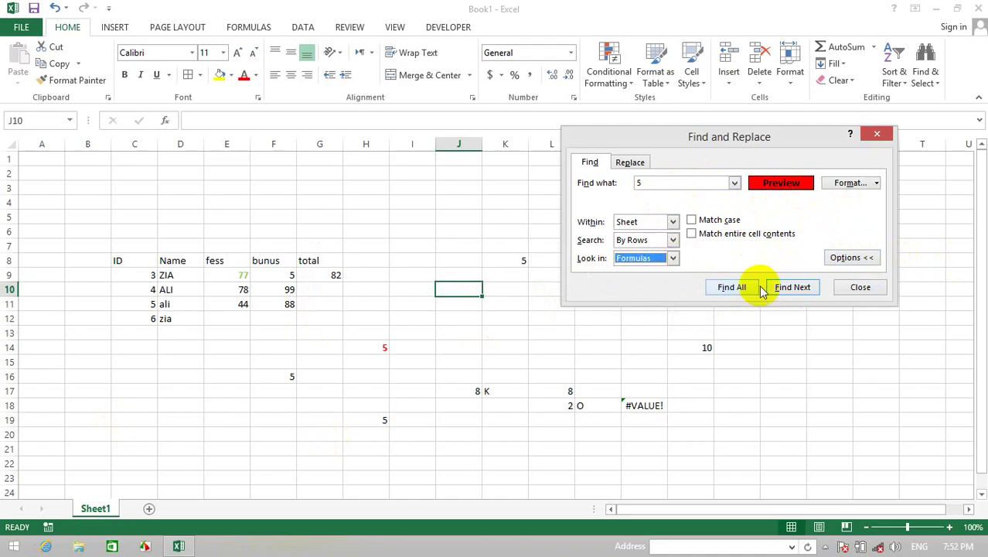
click(785, 290)
click(502, 309)
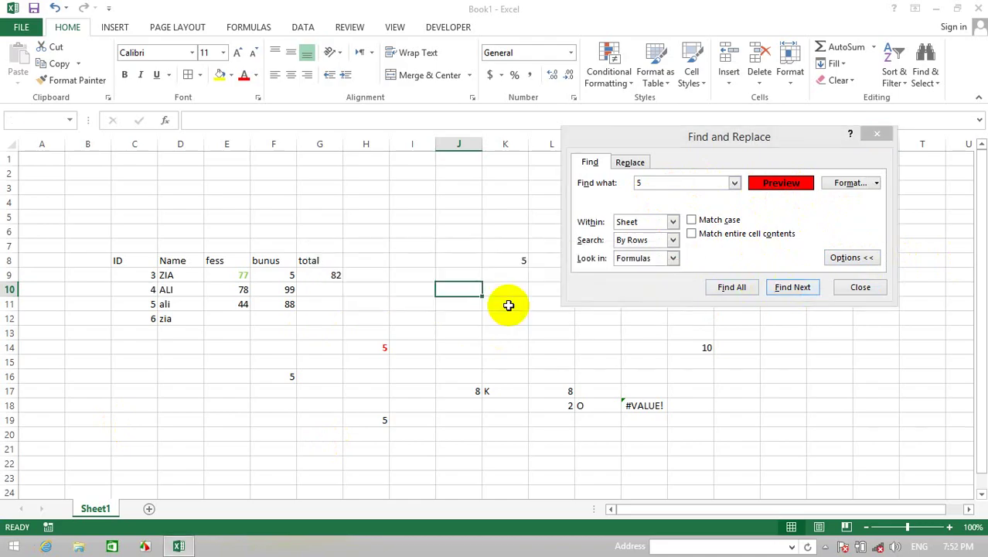
Step: Add a red font colour to the search format and look for the next match of 5
click(847, 183)
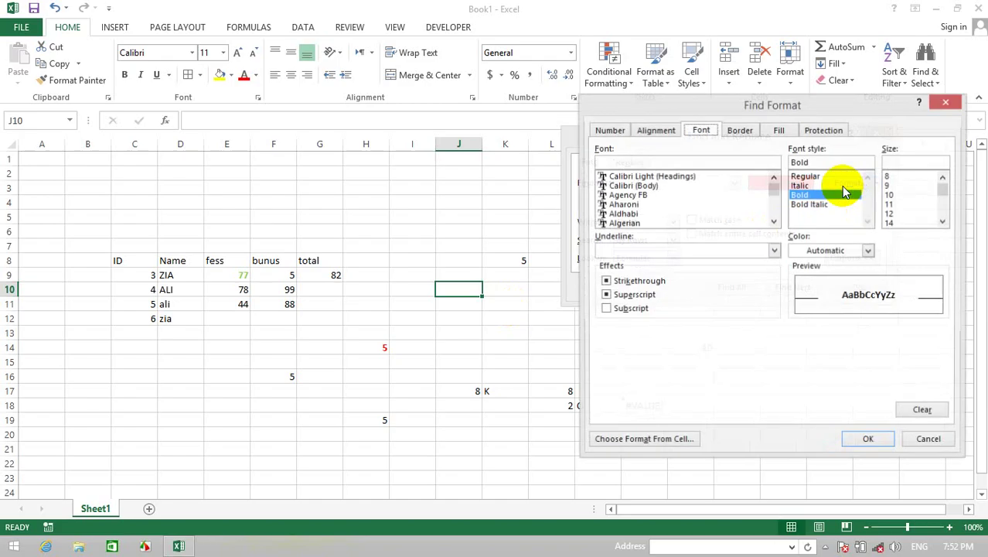
click(767, 131)
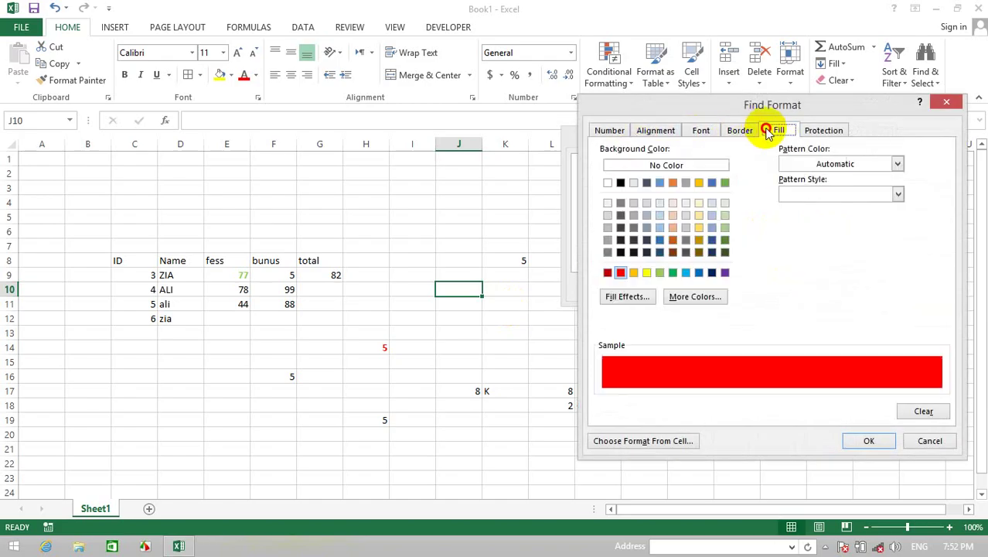
click(660, 131)
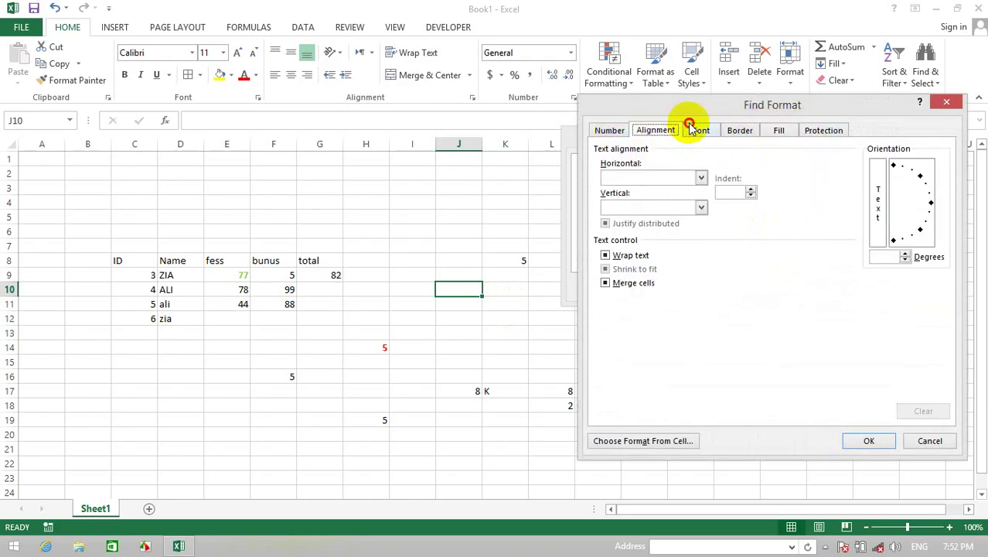
click(692, 129)
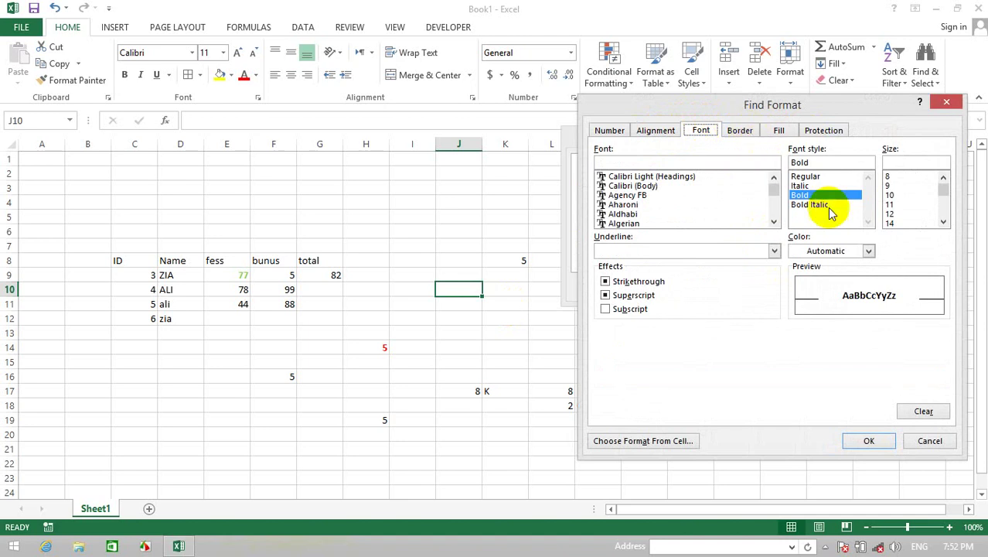
click(868, 250)
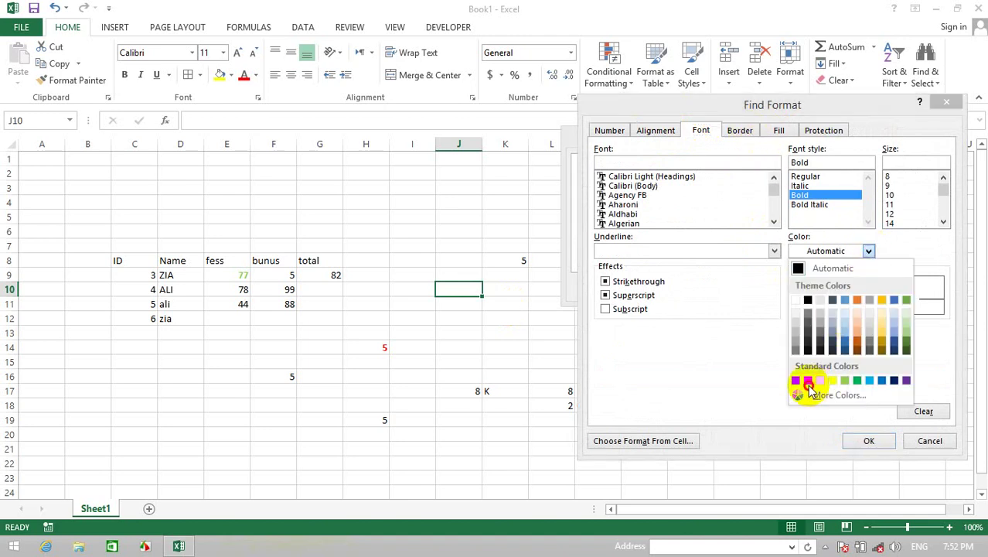
click(808, 381)
click(868, 441)
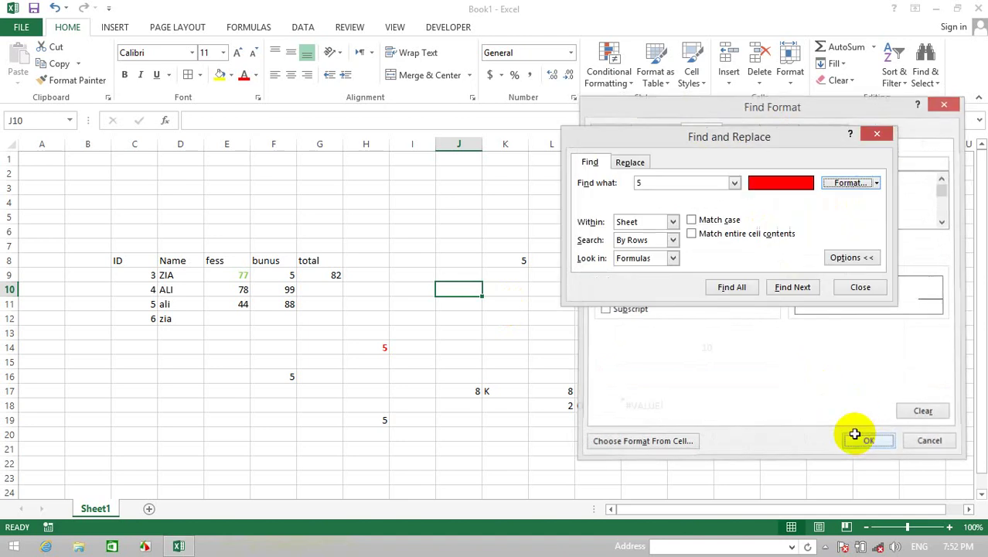
click(794, 292)
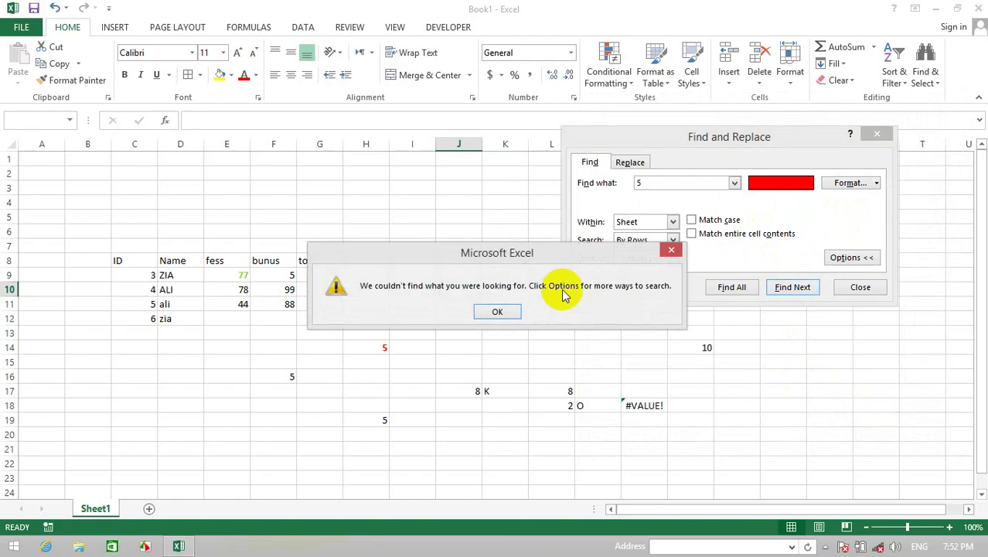
click(506, 309)
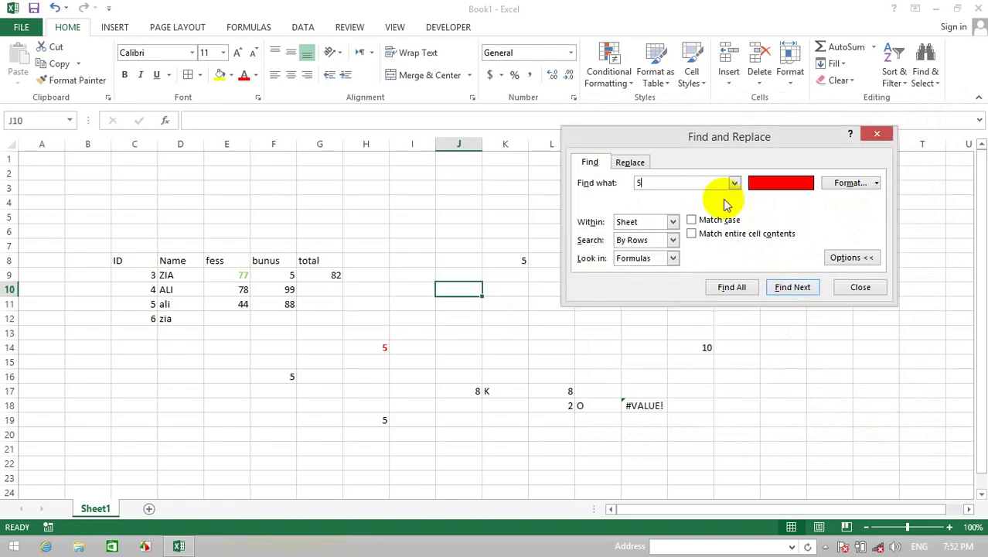
Step: Check the font, alignment and number settings of the search format and repeat the search for 5
click(846, 182)
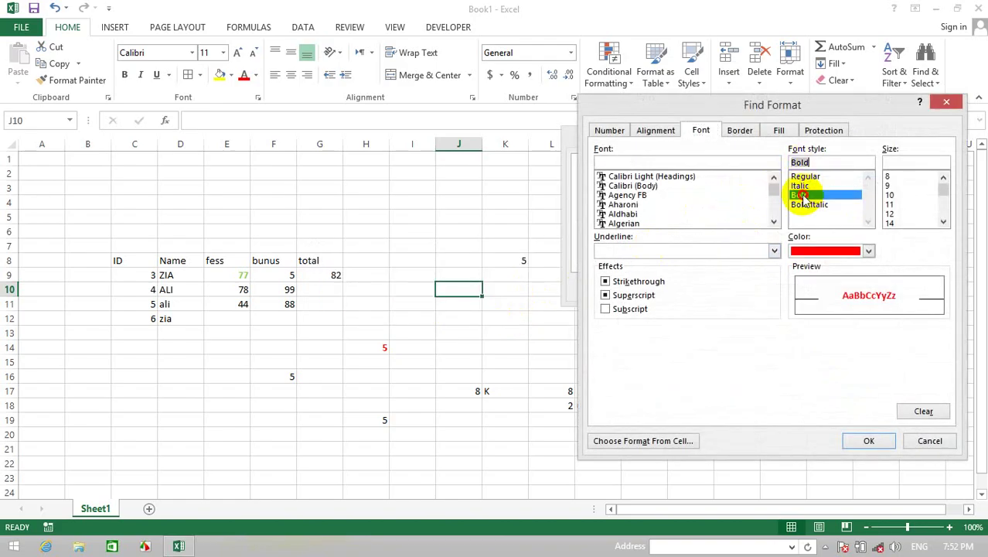
click(657, 129)
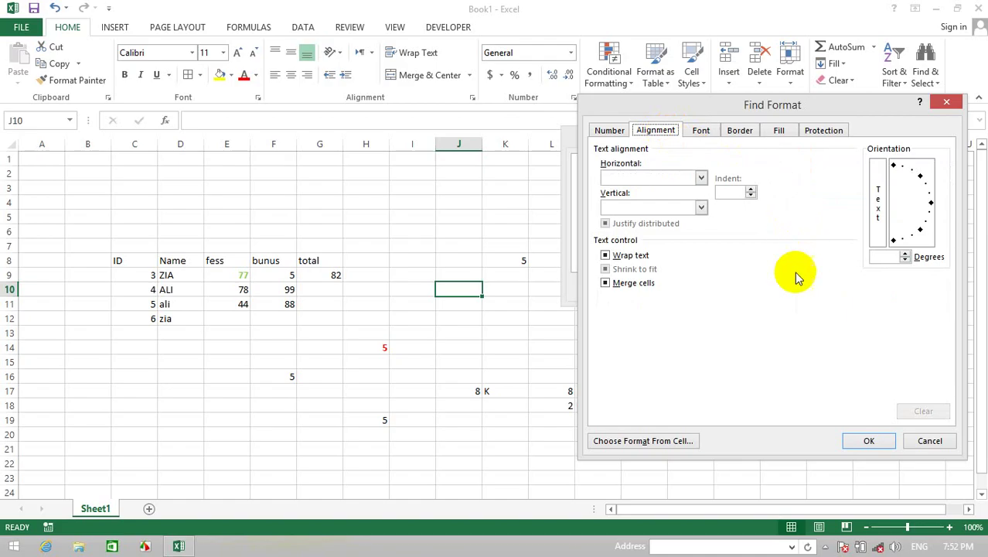
click(617, 133)
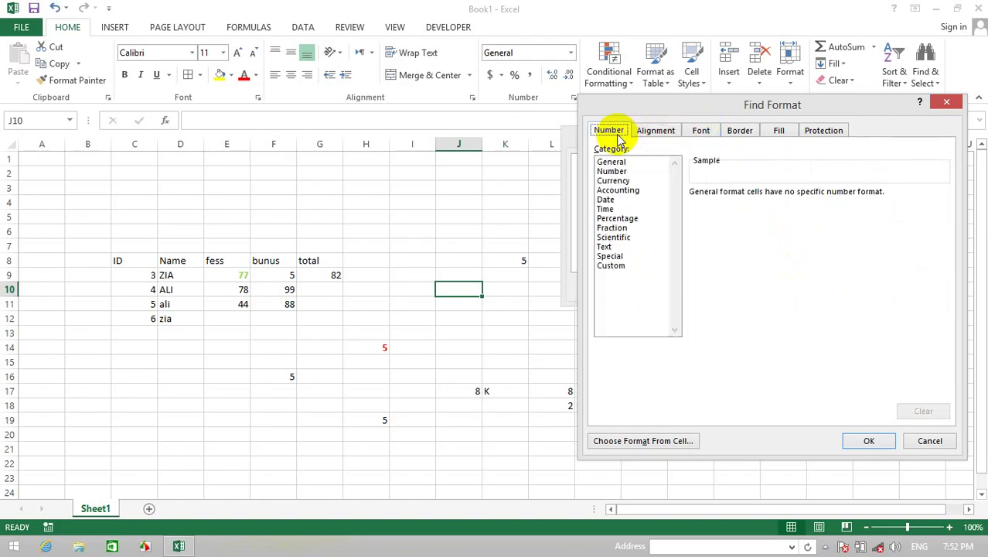
click(666, 133)
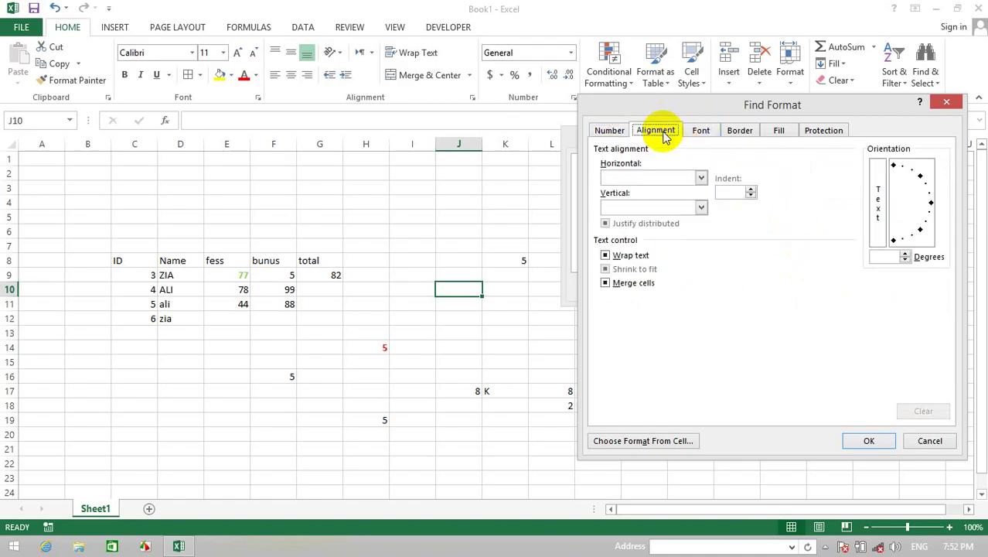
click(700, 133)
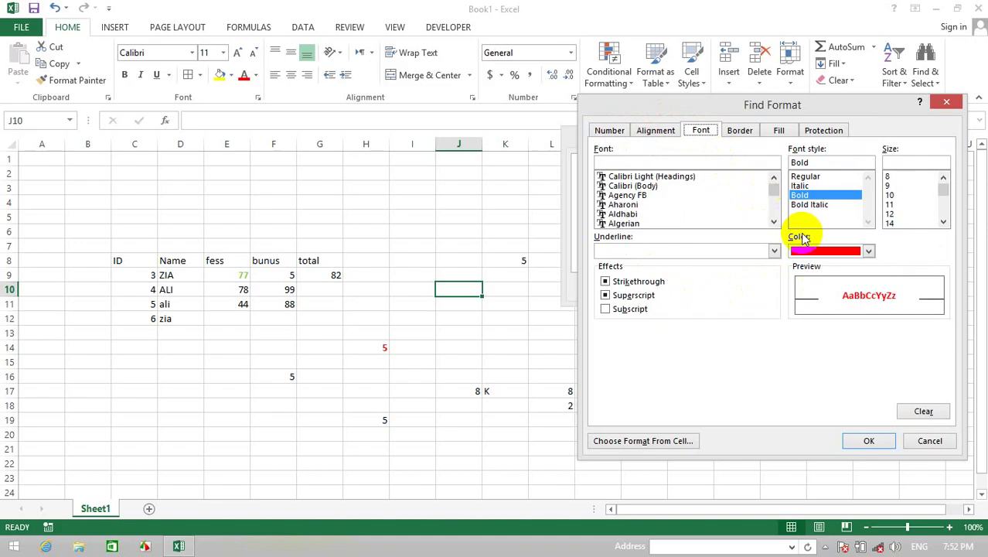
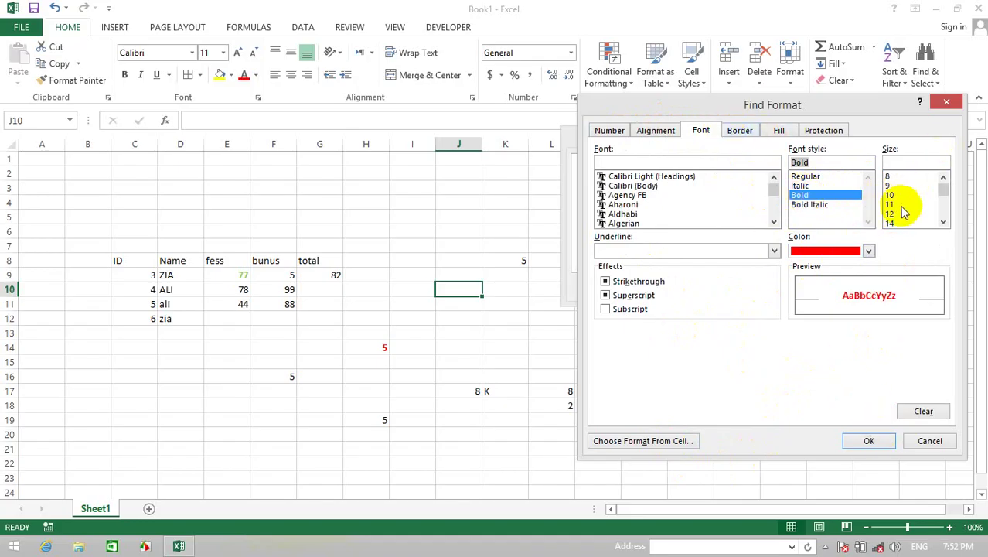
click(869, 441)
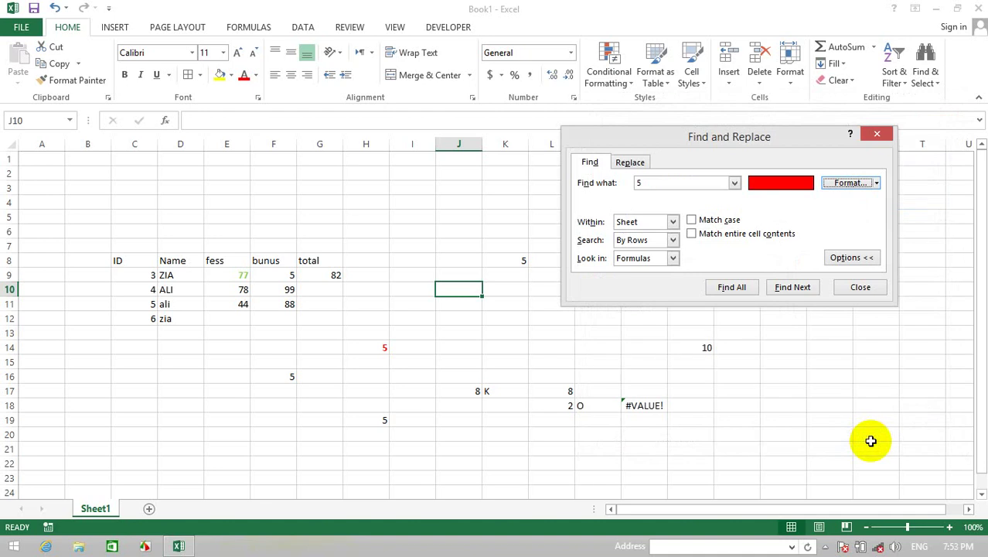
click(800, 287)
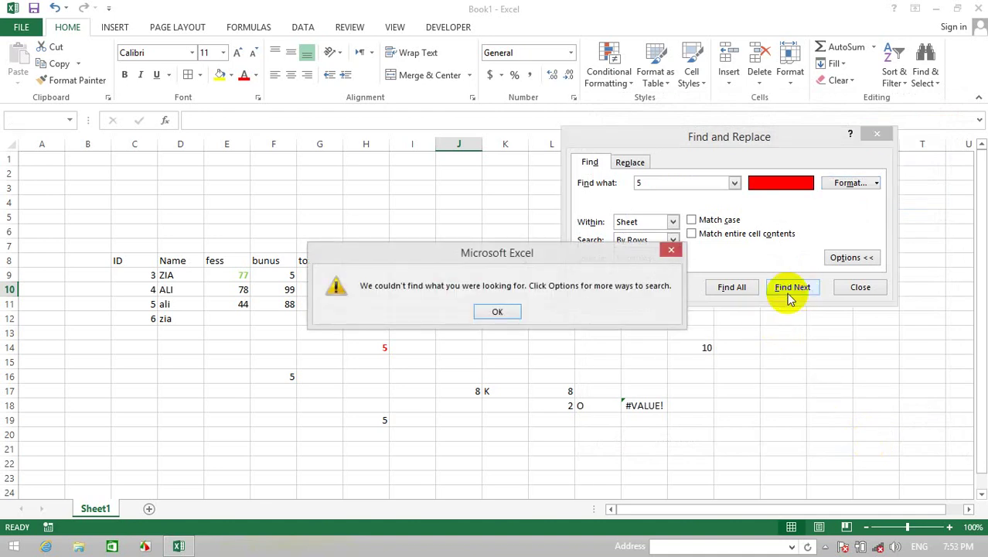
click(498, 311)
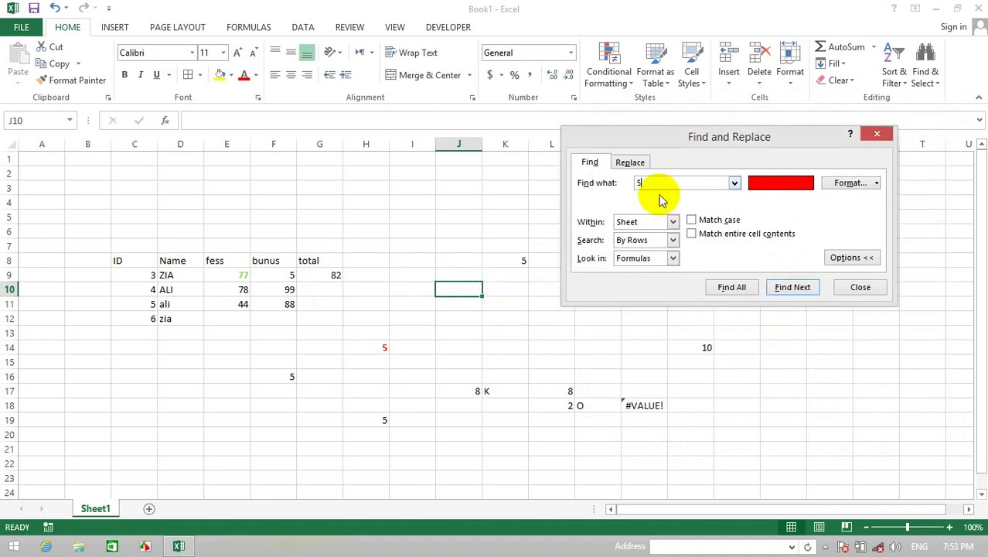
Step: Close the Find and Replace dialog
click(859, 287)
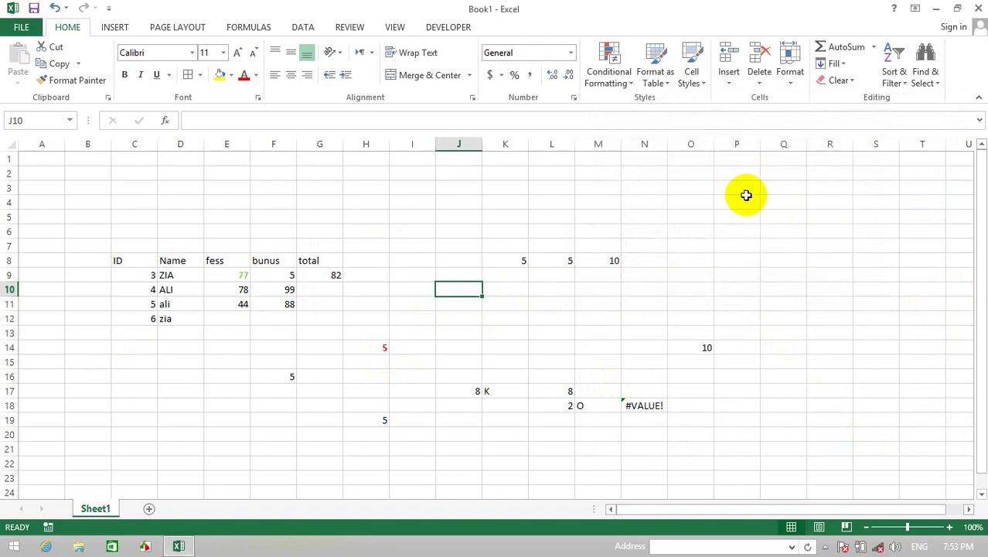
key(ctrl+f)
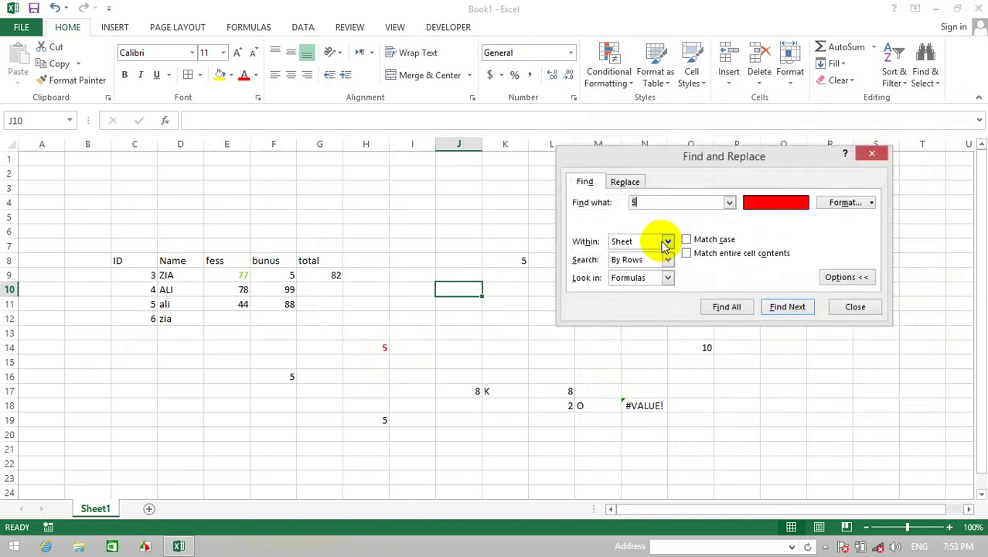
click(845, 309)
Step: Enter the value 55 in cell I15
click(416, 358)
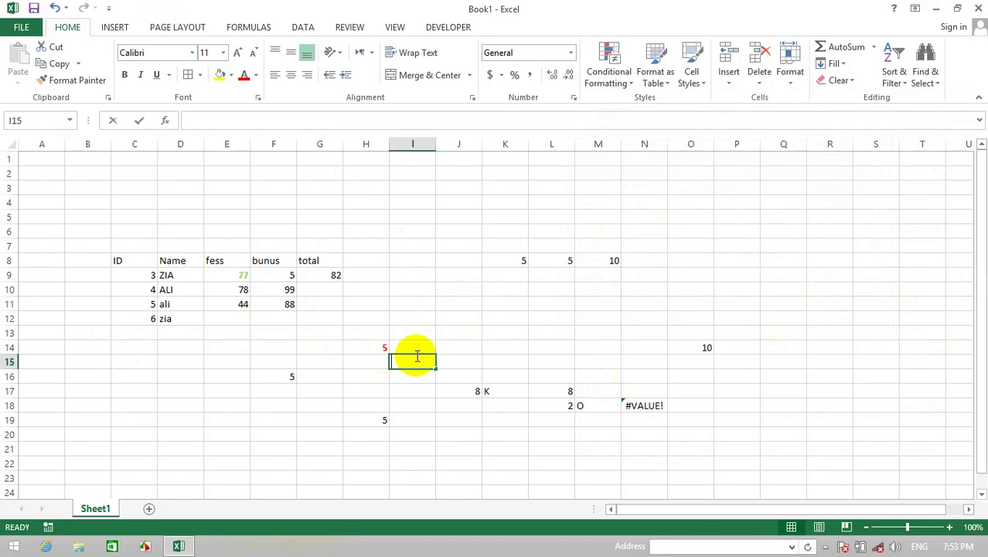
text(55)
drag(469, 334, 493, 335)
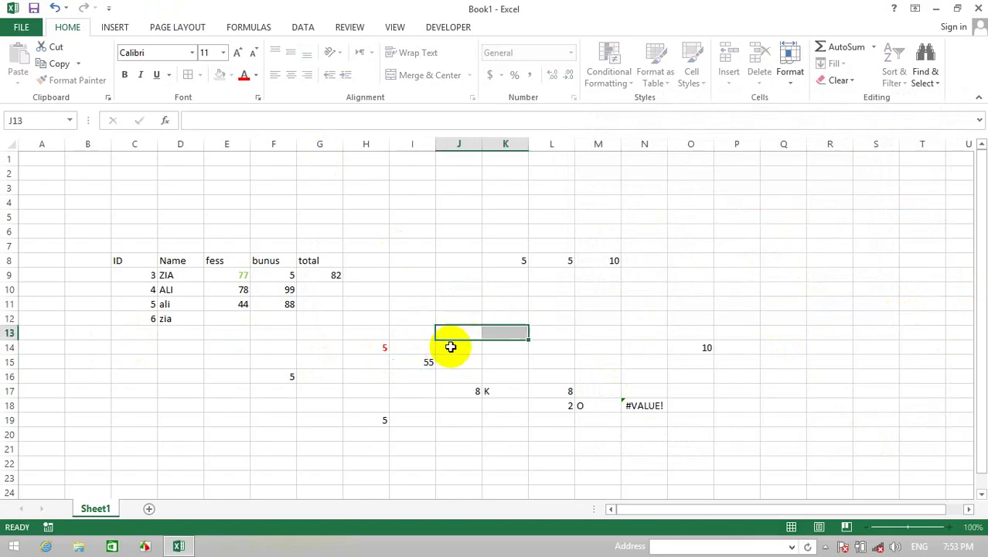
Step: Make the 55 in cell I15 bold and red, and search the sheet for 55 with the red search format
click(416, 361)
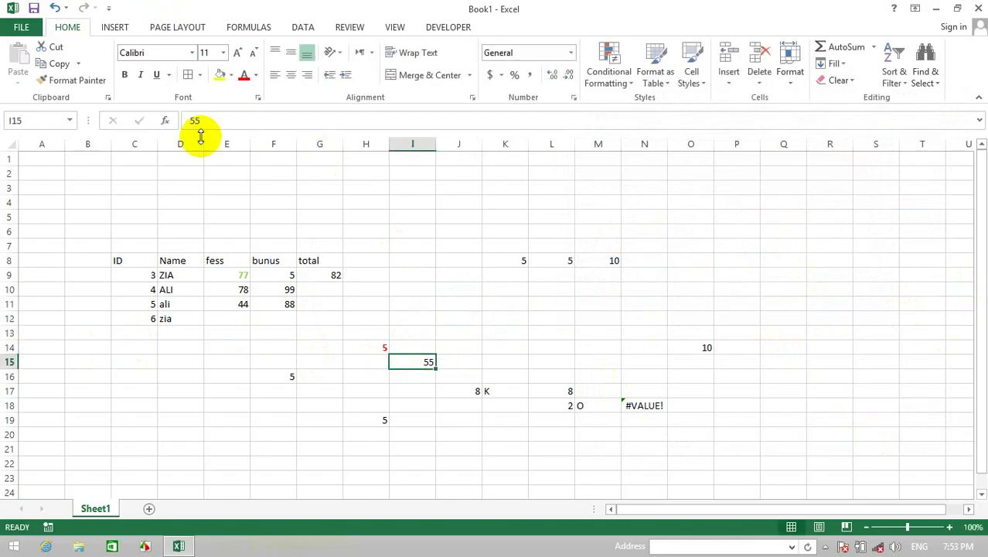
click(245, 76)
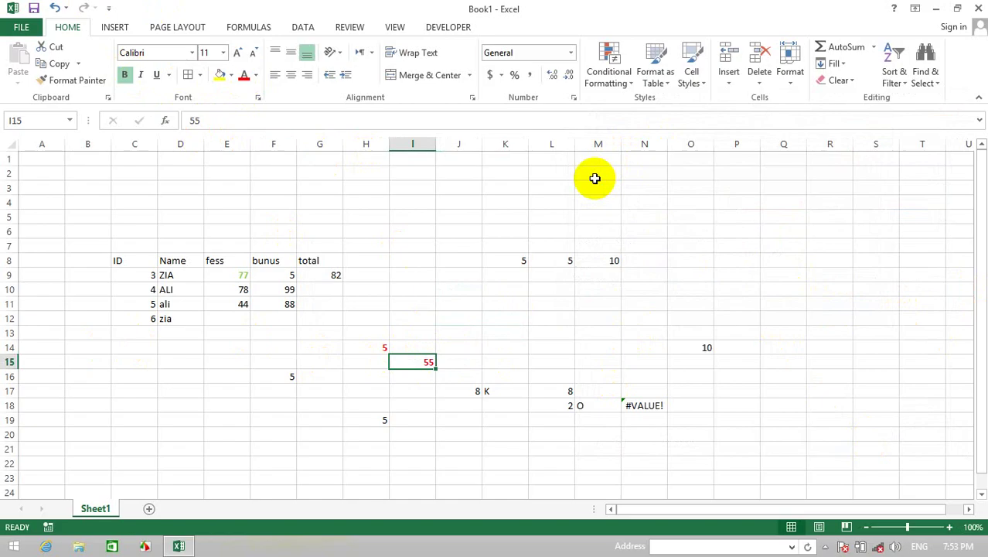
key(ctrl+f)
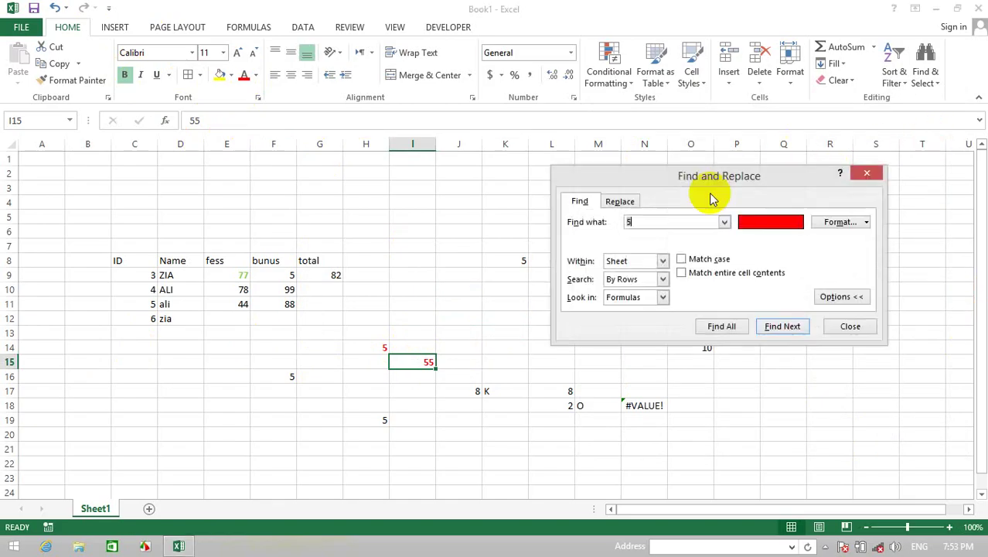
drag(666, 222, 611, 222)
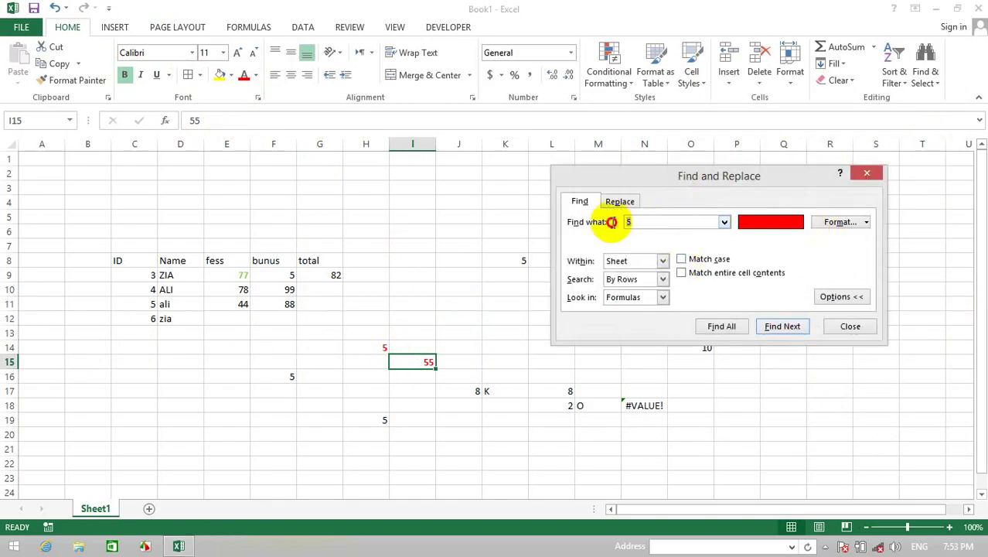
text(55)
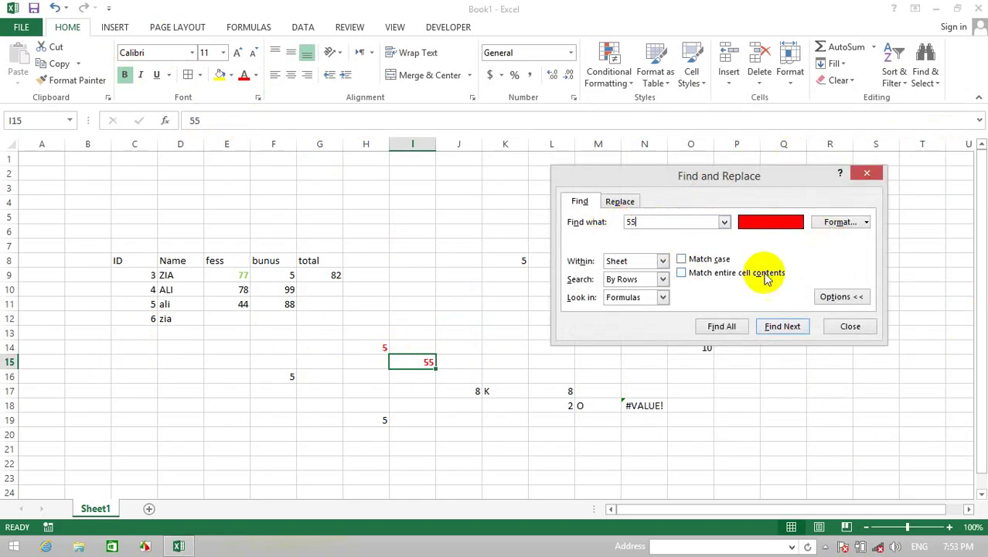
click(774, 328)
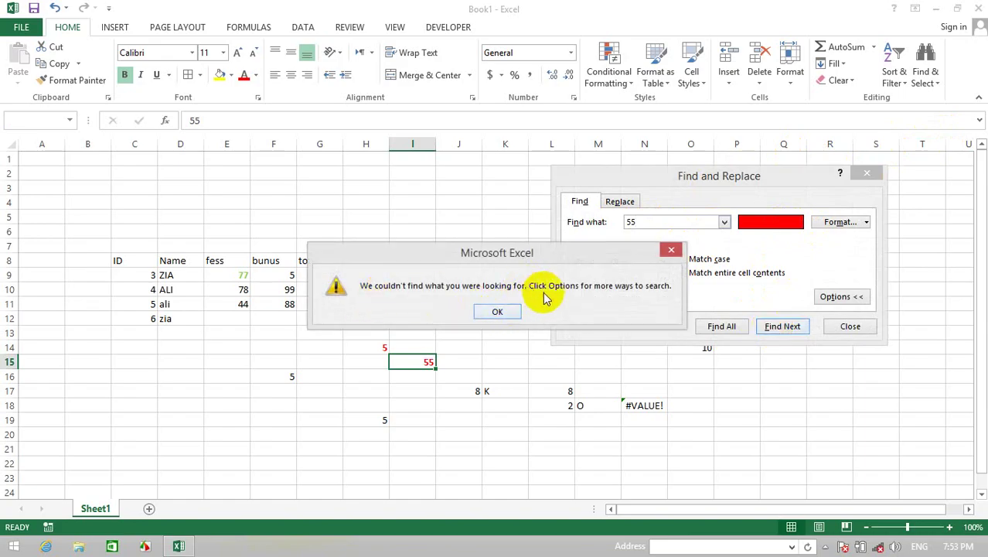
click(497, 312)
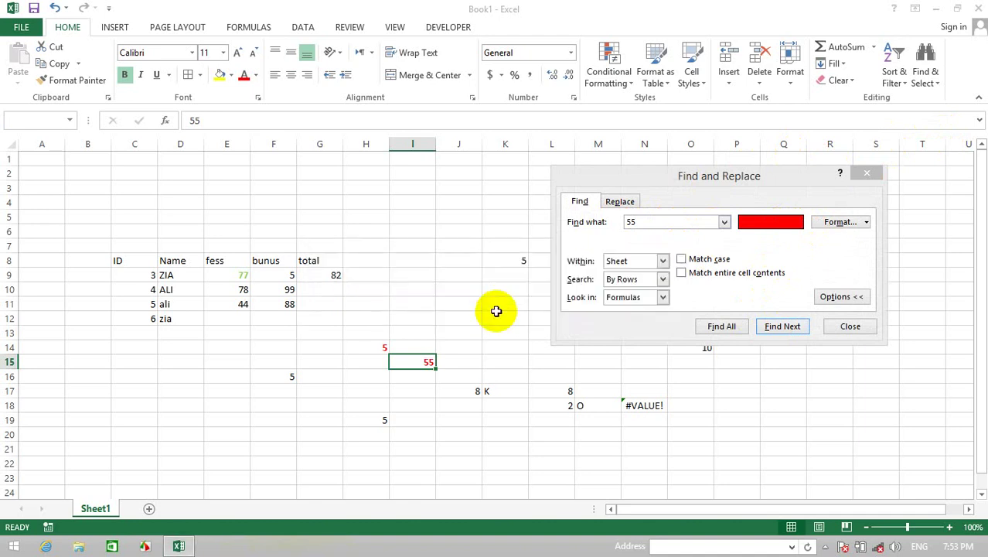
Step: Set the search to By Columns and Look in to Values, and repeat the search for 55
click(659, 278)
click(634, 298)
click(663, 297)
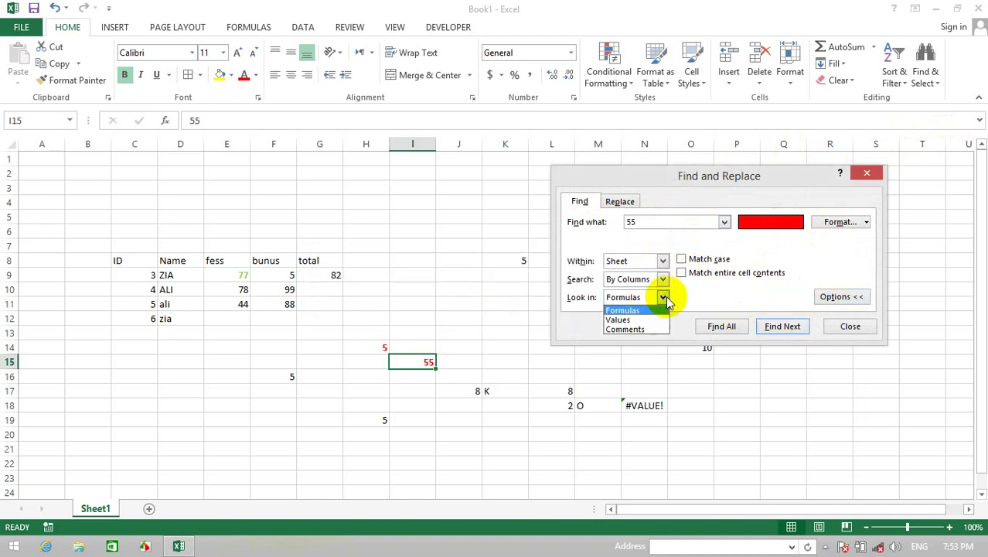
click(628, 320)
click(782, 325)
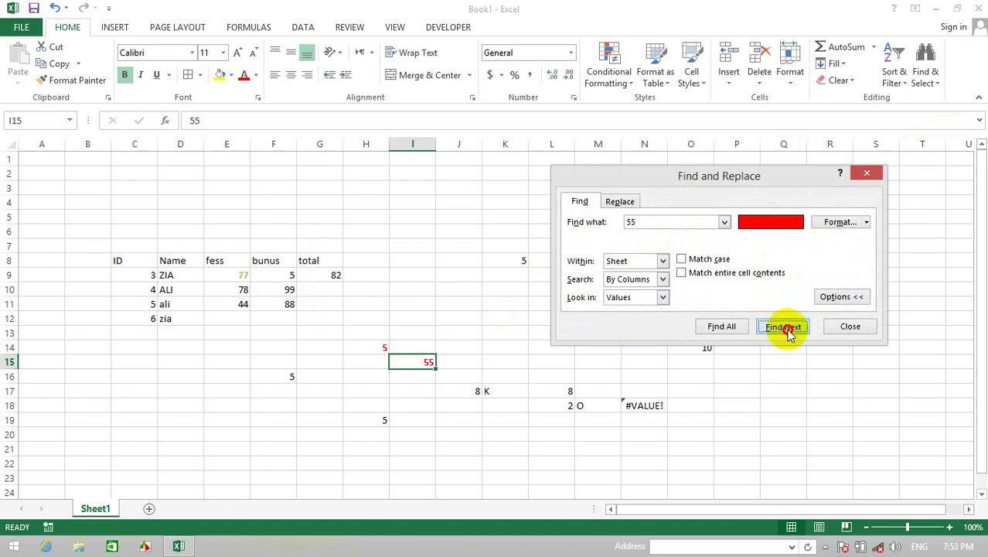
click(510, 312)
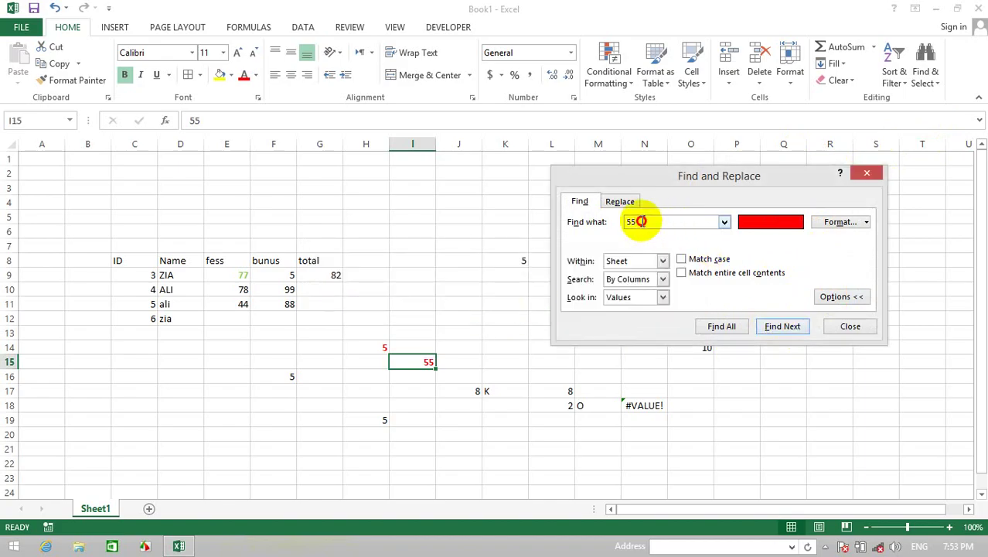
Step: Change the search term to 5 and look for the next match, repeating the search from cell J19
click(782, 325)
click(498, 311)
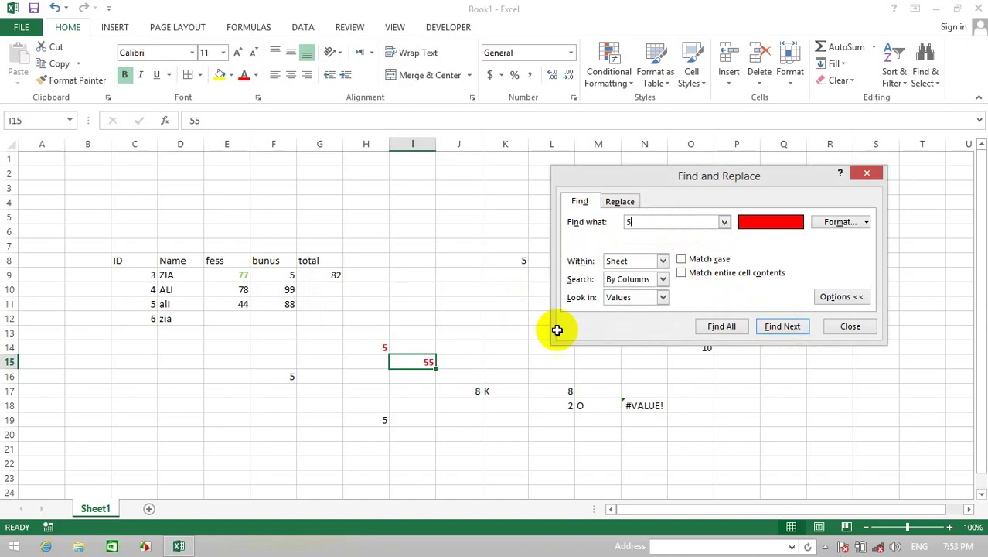
click(460, 420)
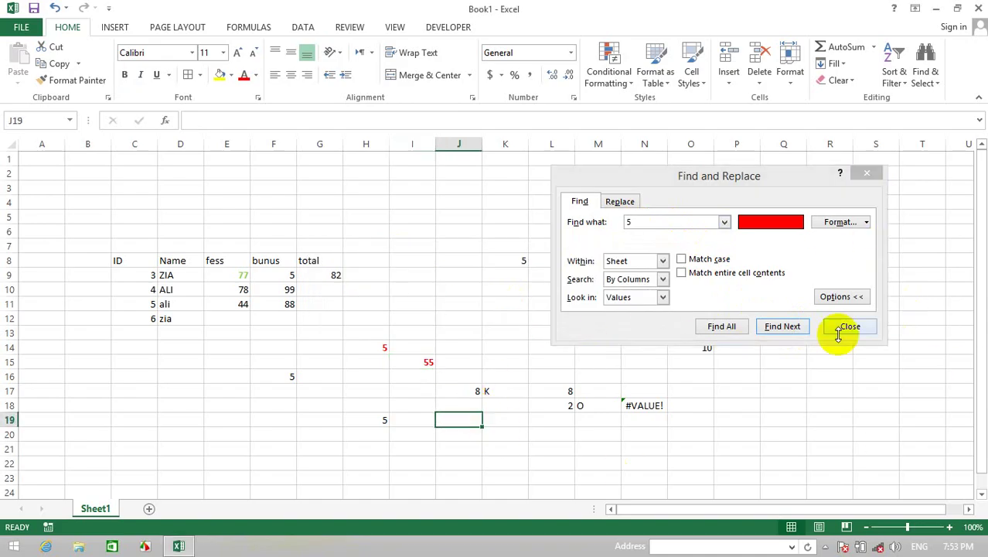
click(783, 326)
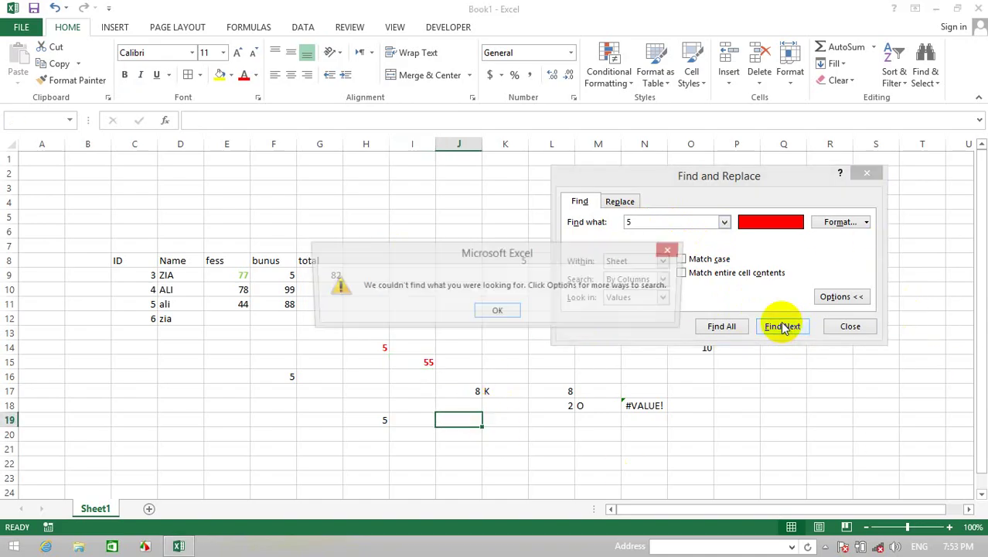
click(491, 310)
Step: Clear the search format, redefine it as bold, red, size 11, and find all matches of 5
click(838, 222)
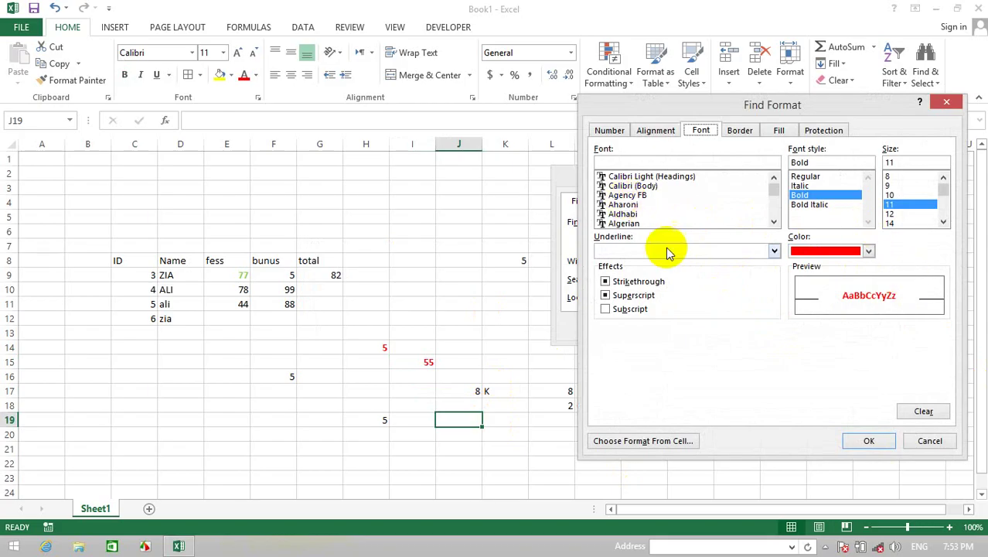
click(924, 411)
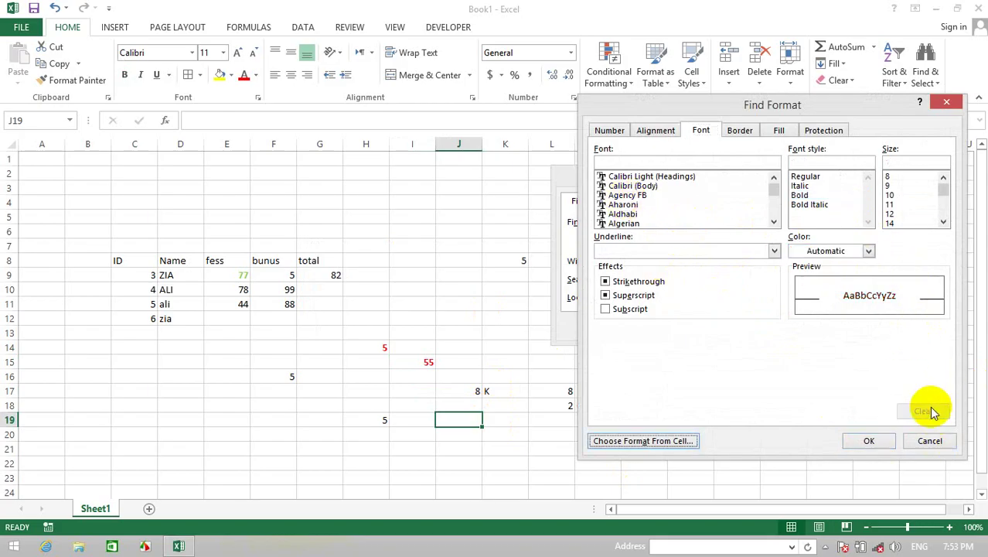
click(842, 254)
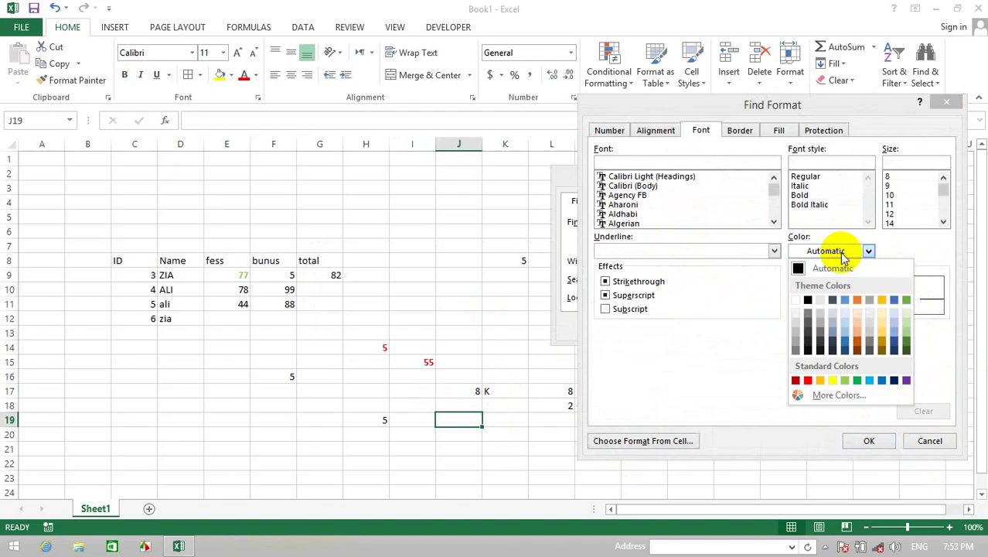
click(809, 380)
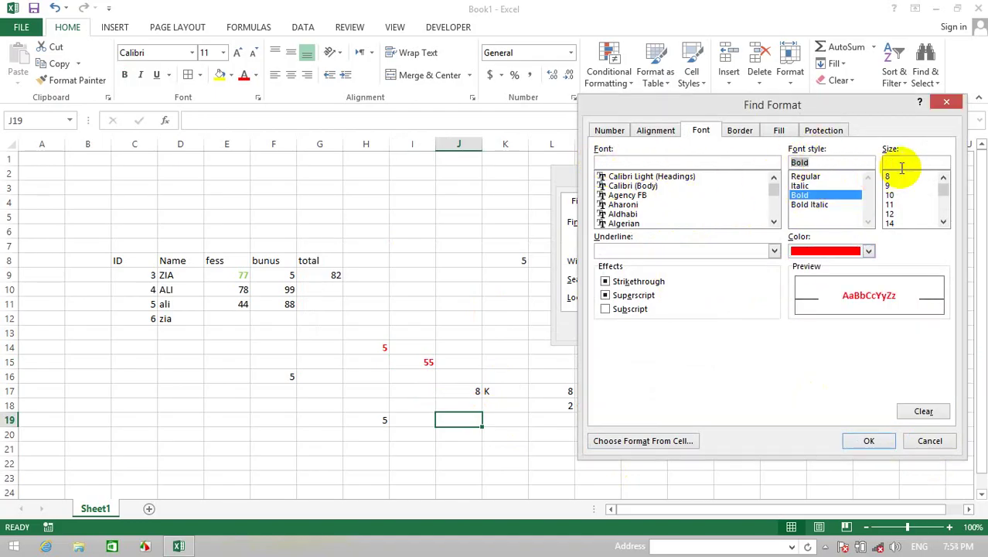
click(891, 204)
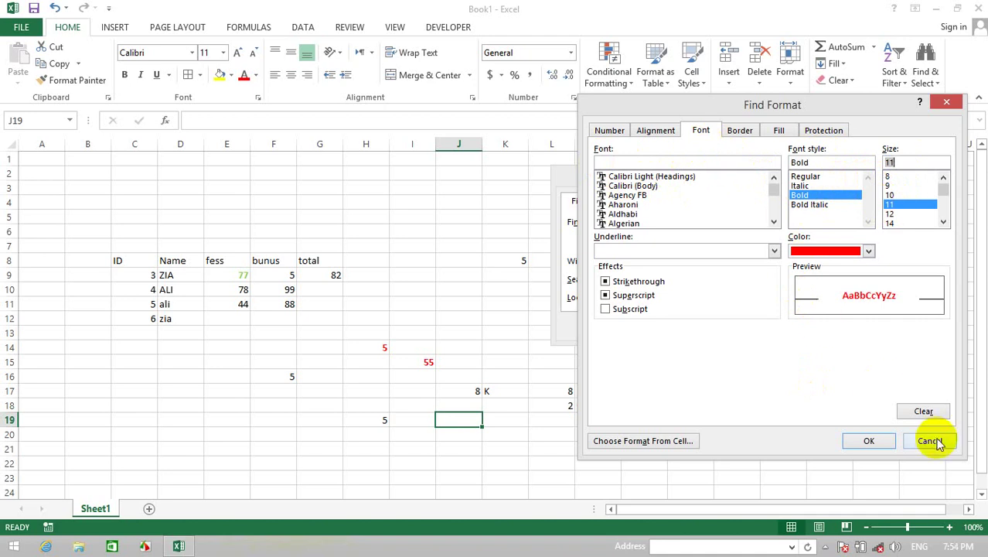
click(869, 439)
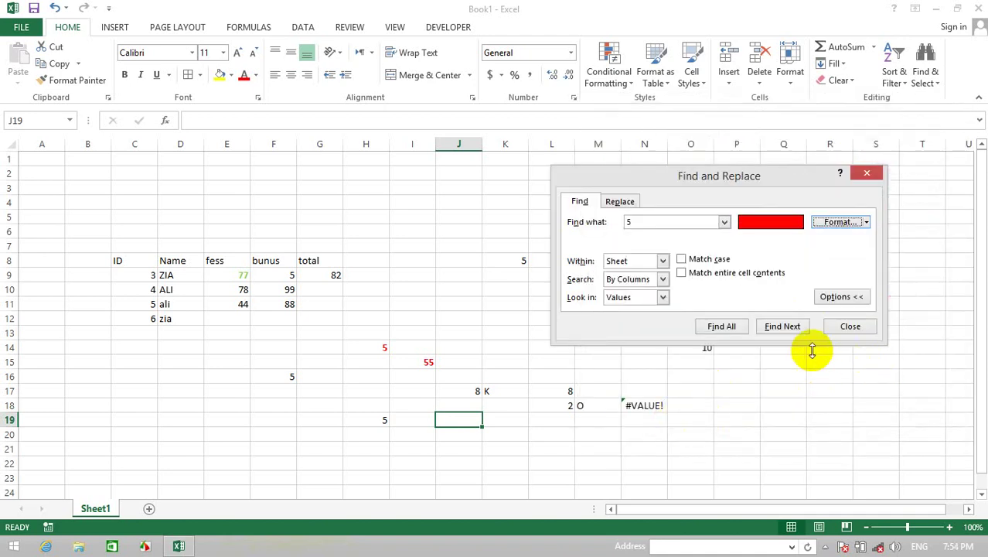
click(716, 325)
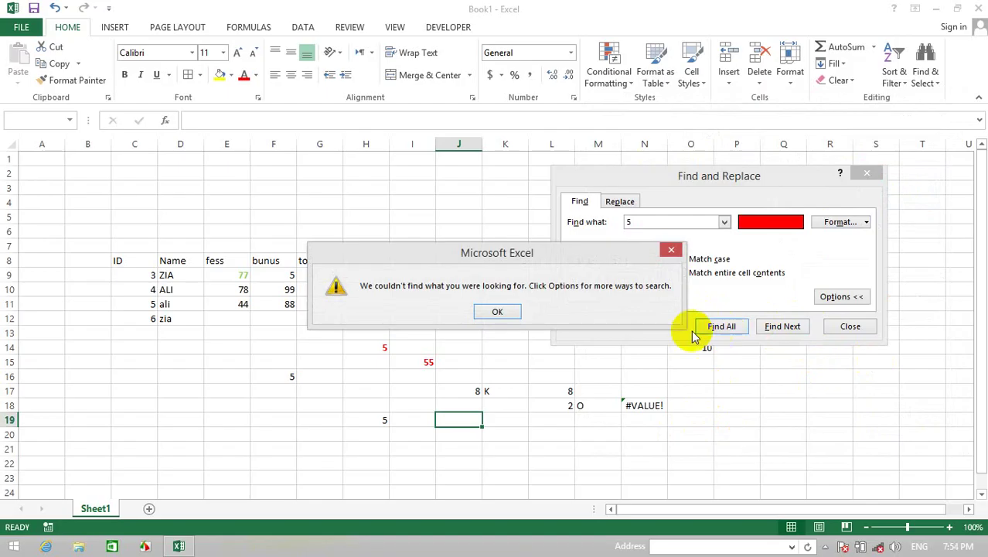
click(499, 311)
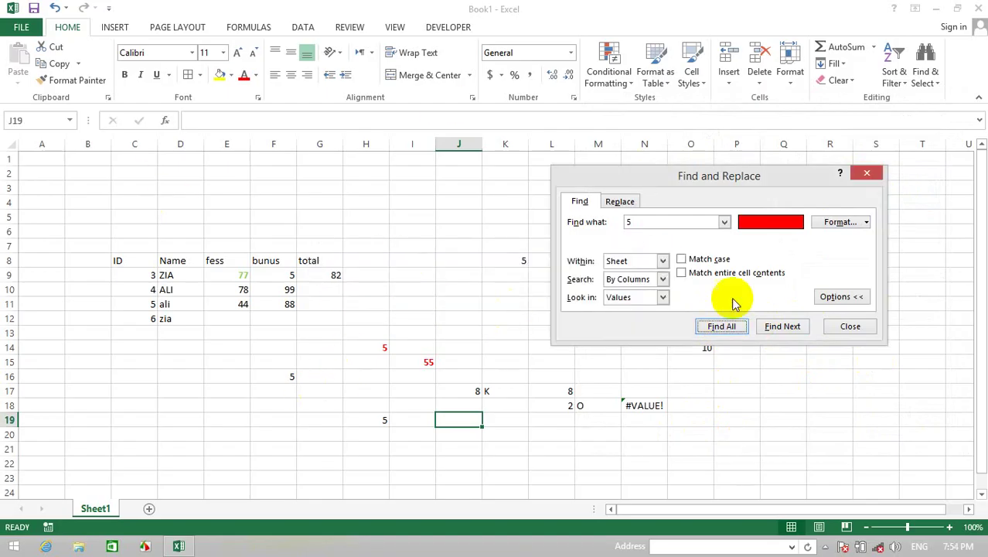
Step: Switch to the Replace options, look for the next match of 5, and close the Find and Replace dialog
drag(769, 178, 695, 217)
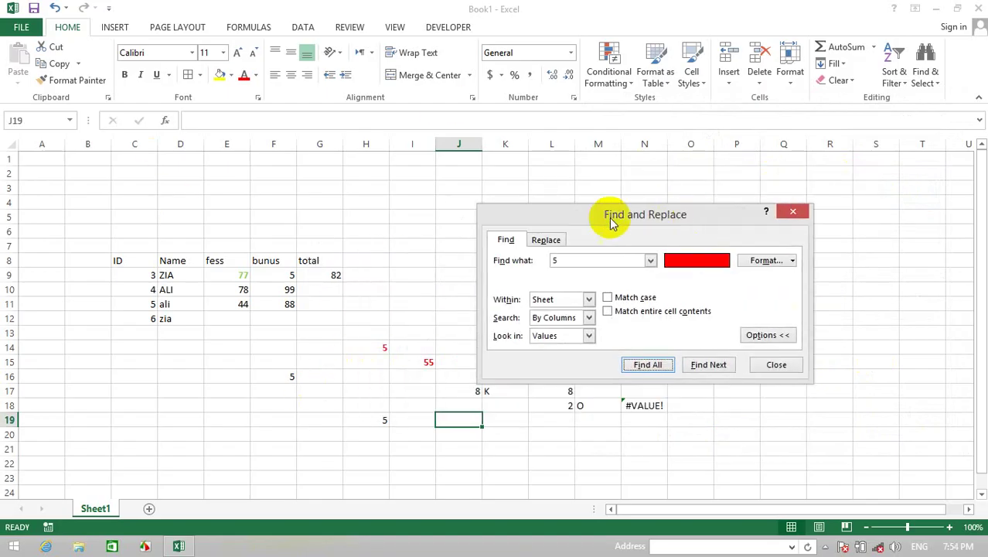
click(547, 240)
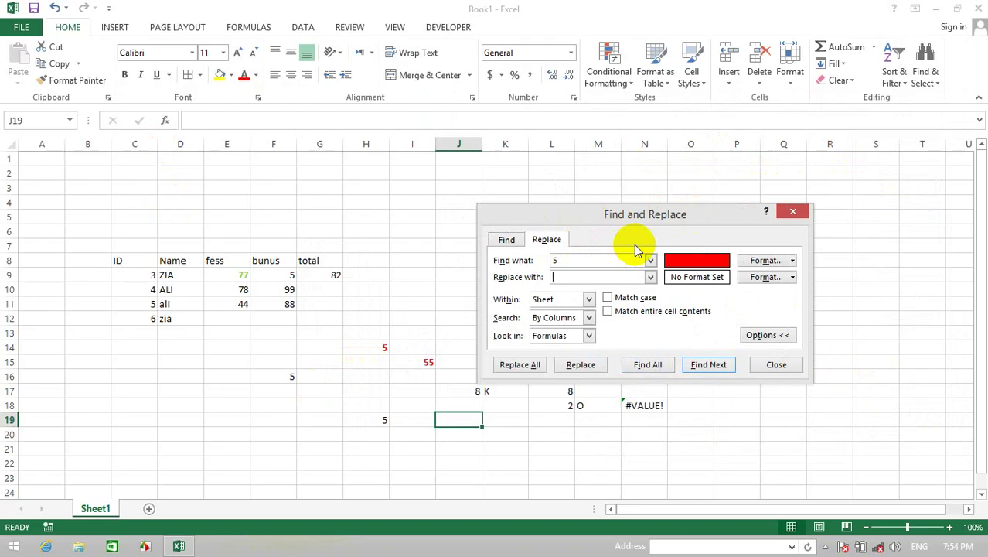
click(702, 364)
click(518, 311)
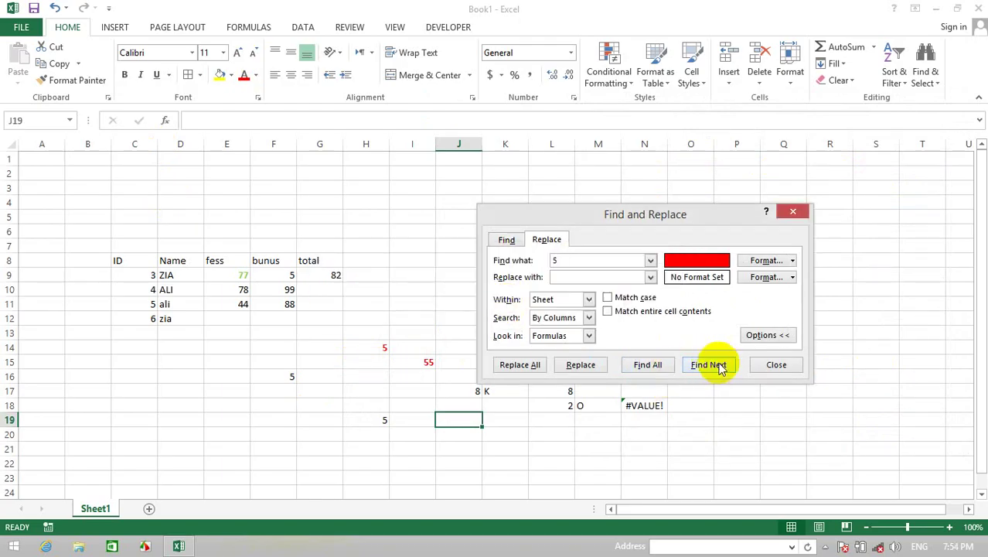
click(773, 365)
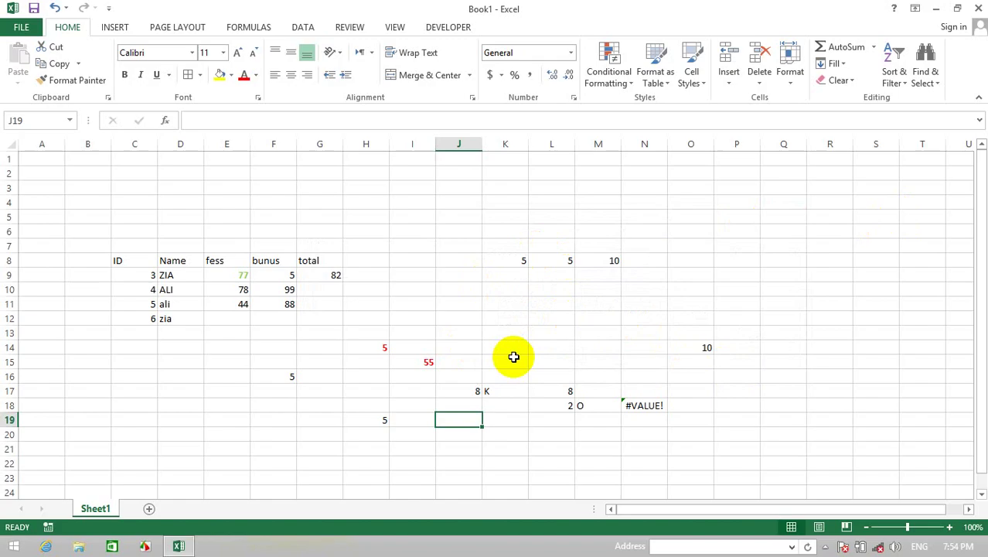
Step: Add a new worksheet and enter 44 in cells E7, L10 and D17
click(147, 509)
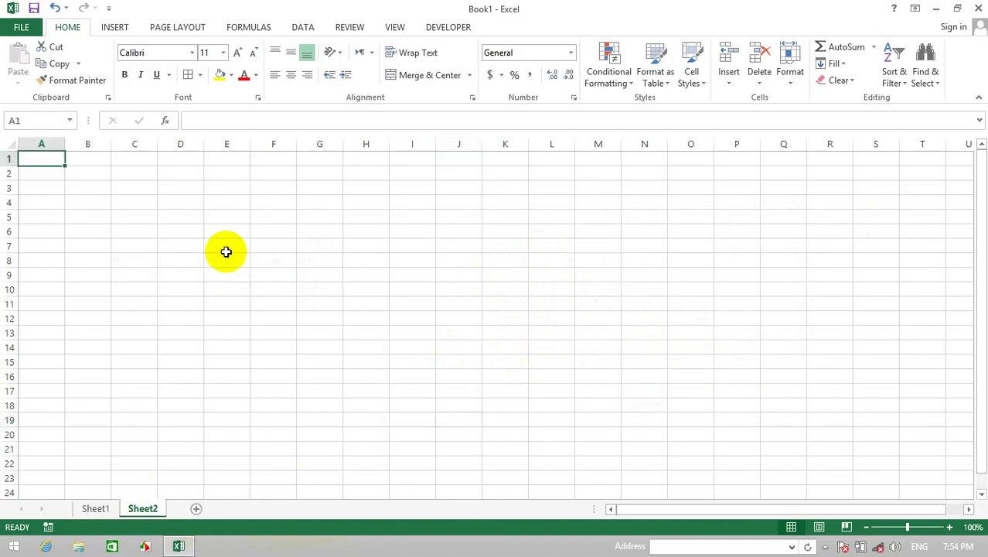
click(226, 247)
text(44)
click(549, 287)
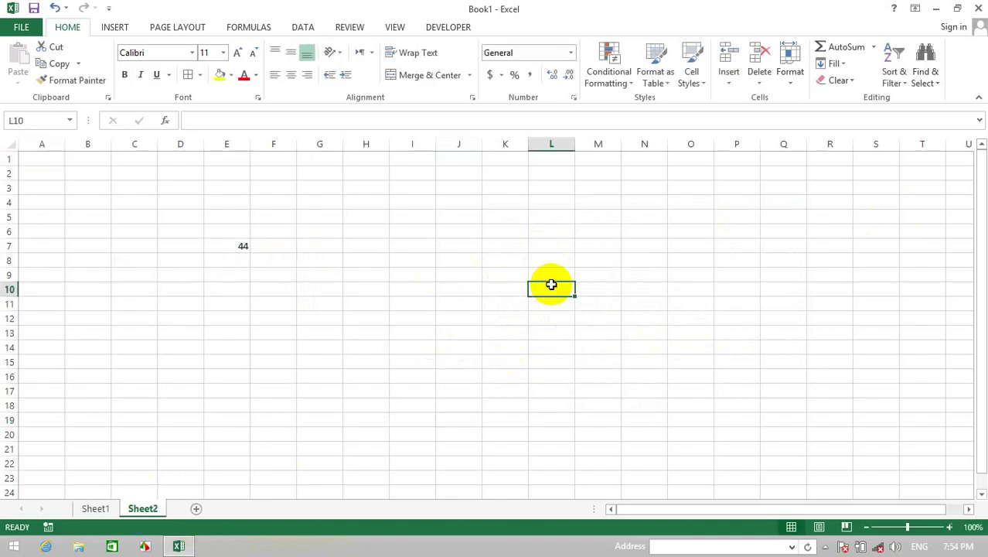
text(44)
click(195, 385)
text(44)
Step: Enter ALI in cell H15 and ali in cells H17 and H18
click(367, 360)
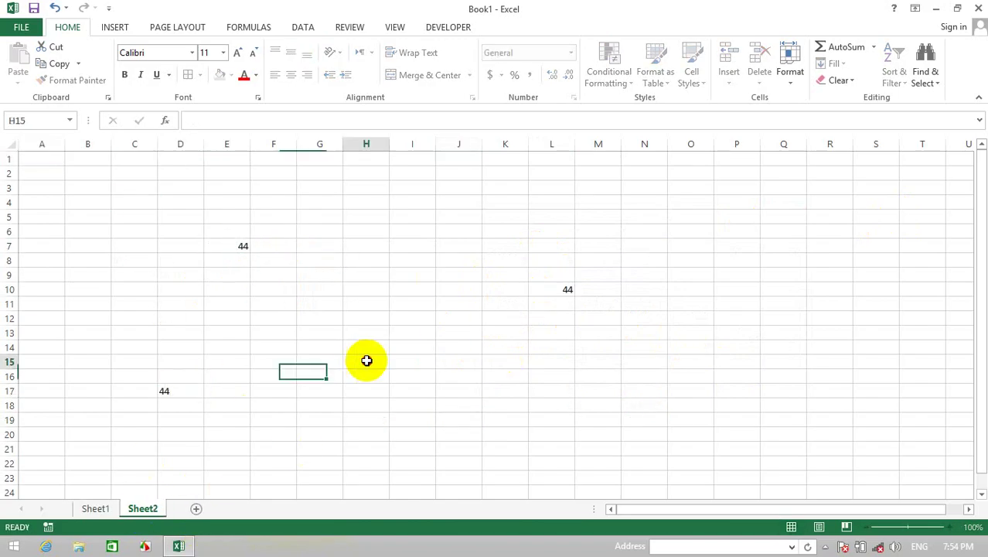
text(ALI)
key(Tab)
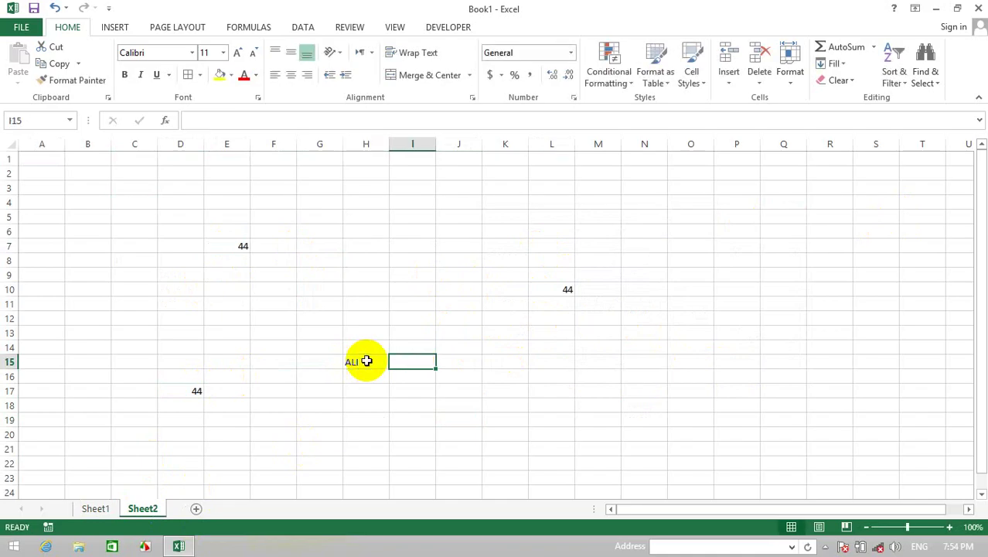
key(Left)
key(Down)
key(Down)
text(a)
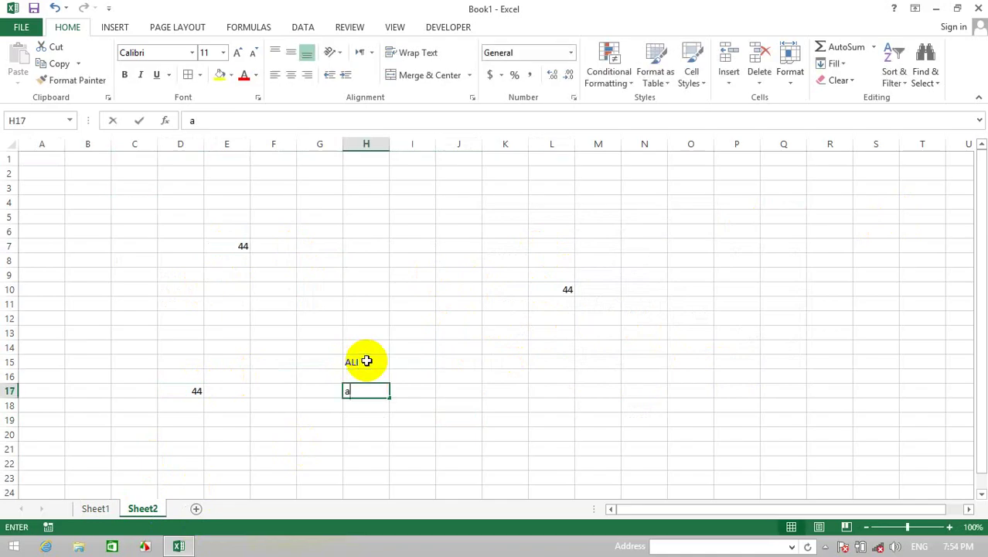
text(li)
key(Return)
text(ali)
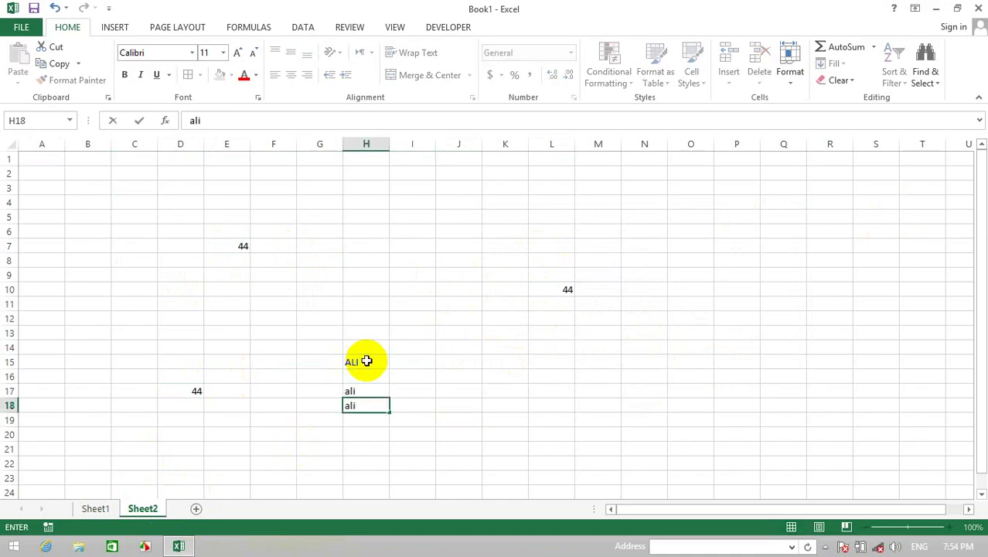
click(244, 243)
ctrl+click(357, 361)
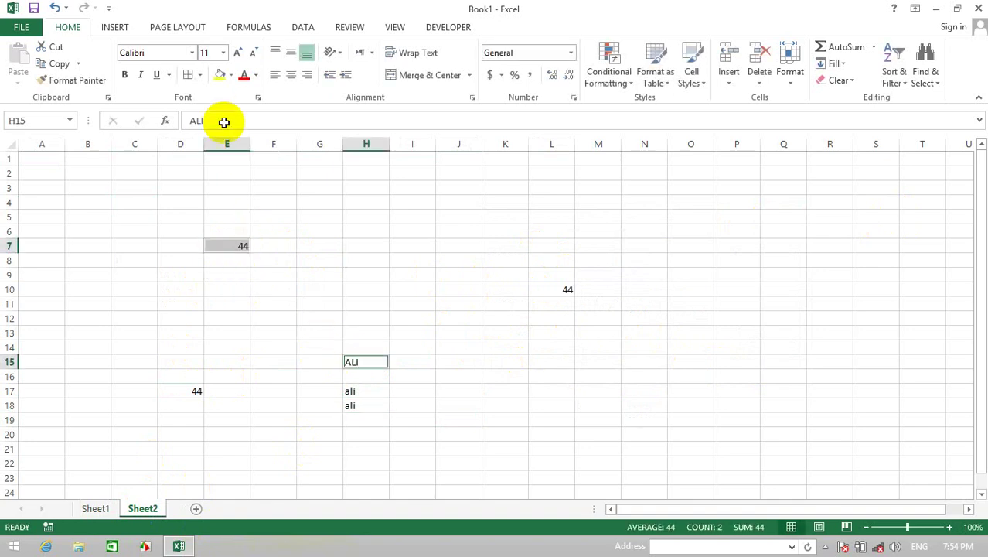
click(825, 547)
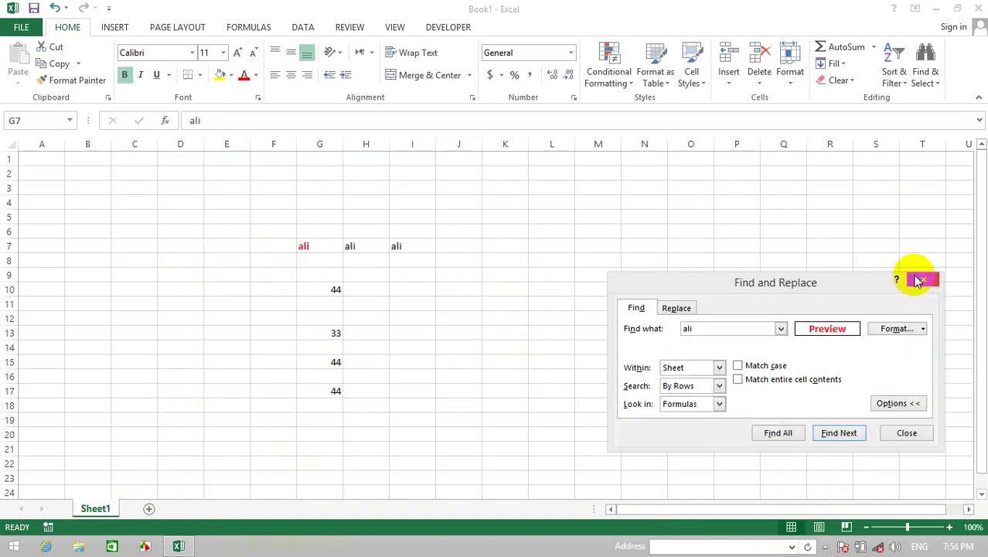
Step: Close the Find and Replace dialog and make the 44 in cell G15 bold and red
click(922, 278)
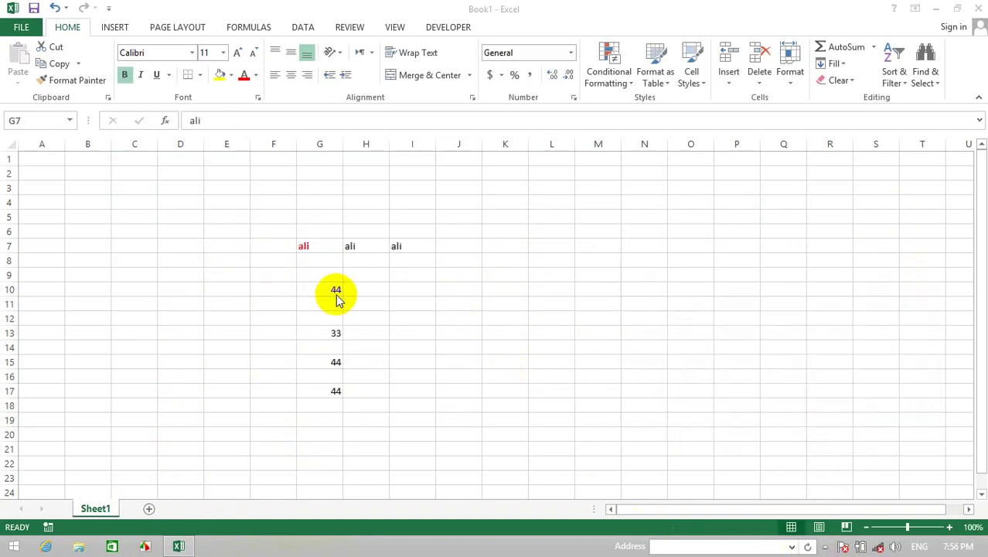
click(331, 361)
click(250, 78)
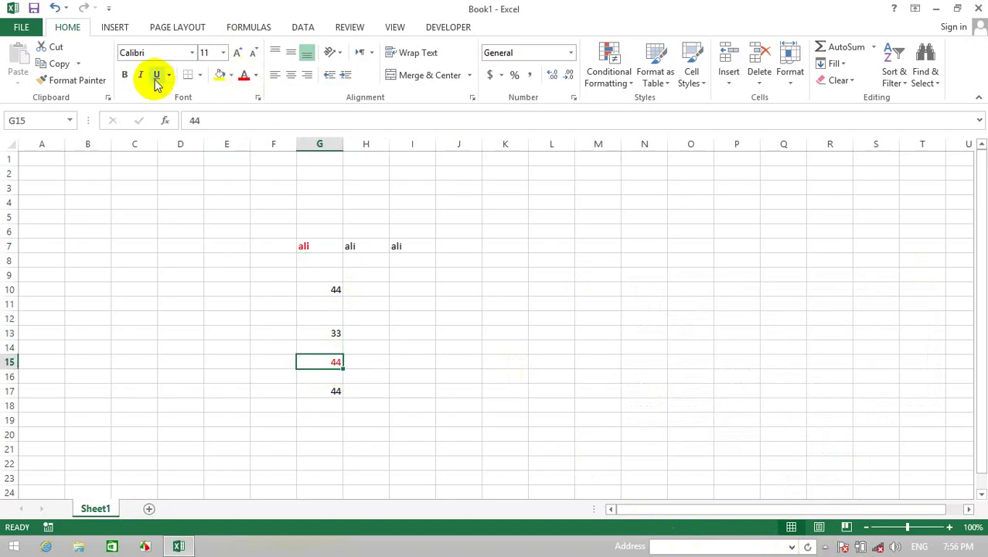
click(548, 280)
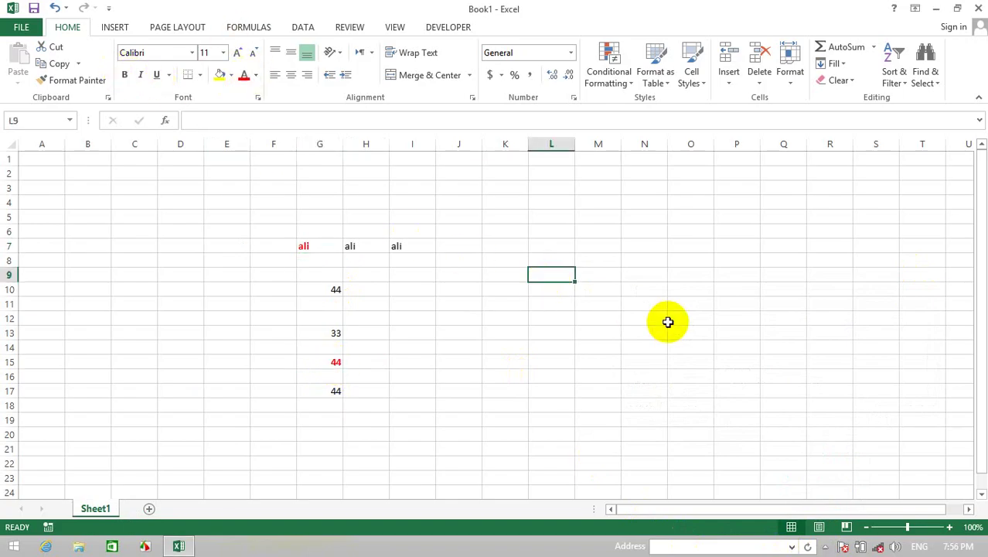
Step: Reopen Find and replace the content of cell G15 with the same name as in cell G7
key(ctrl+f)
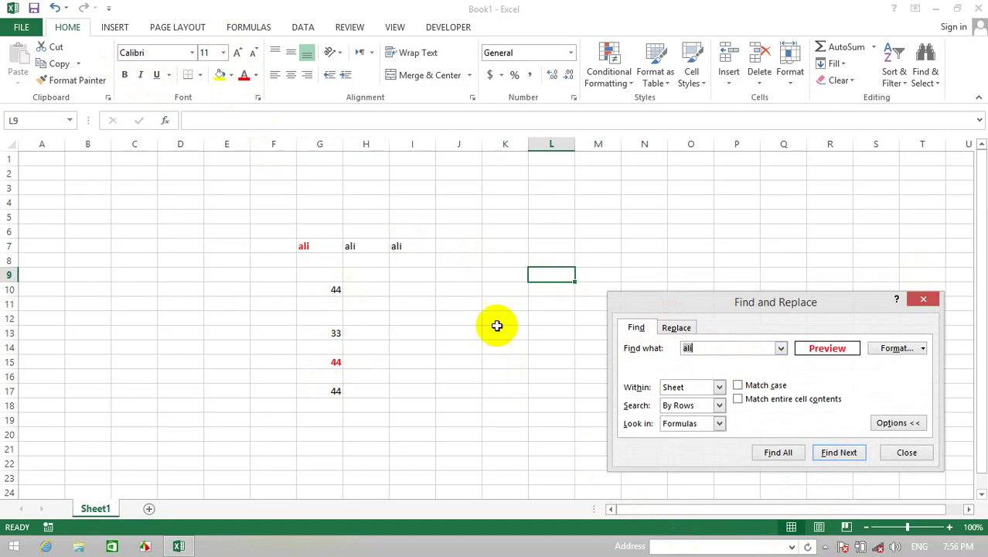
drag(337, 353, 333, 362)
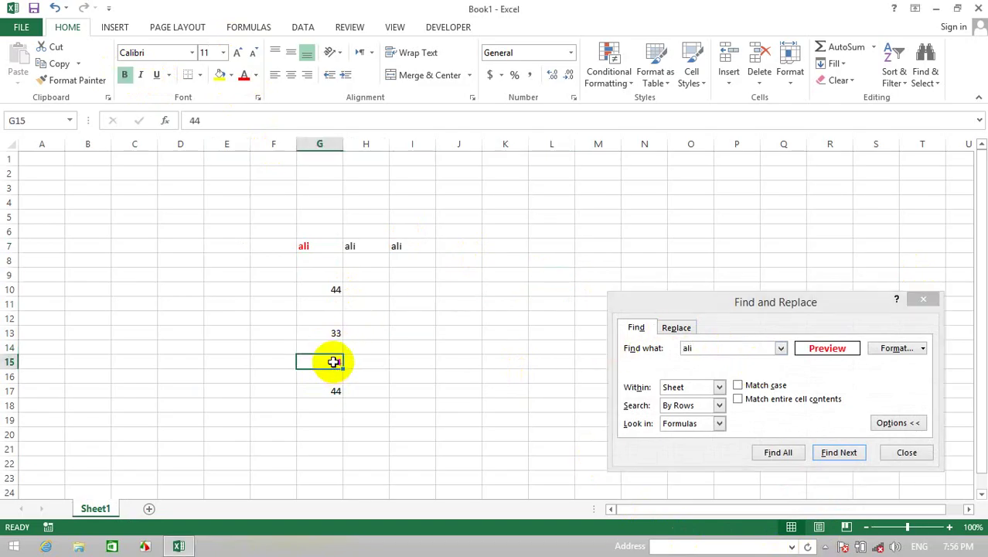
text(ali)
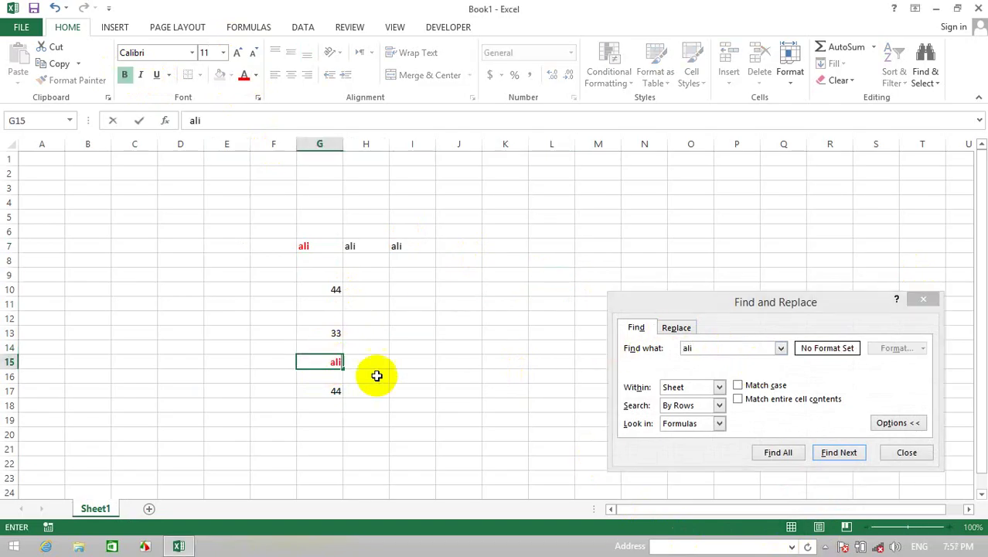
click(411, 389)
Step: Step repeatedly through the bold red matches of the name from cell G7, and close the Find and Replace dialog
click(839, 448)
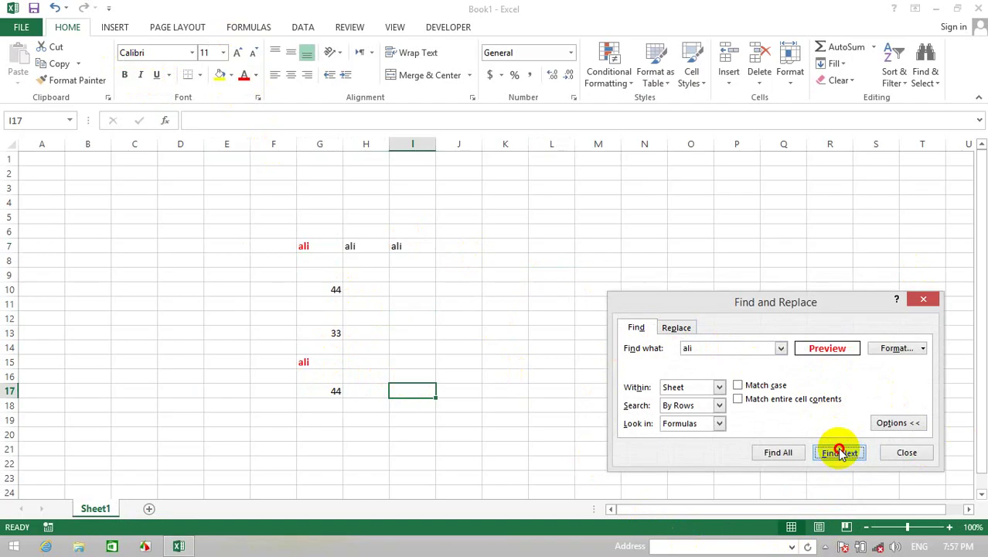
click(840, 452)
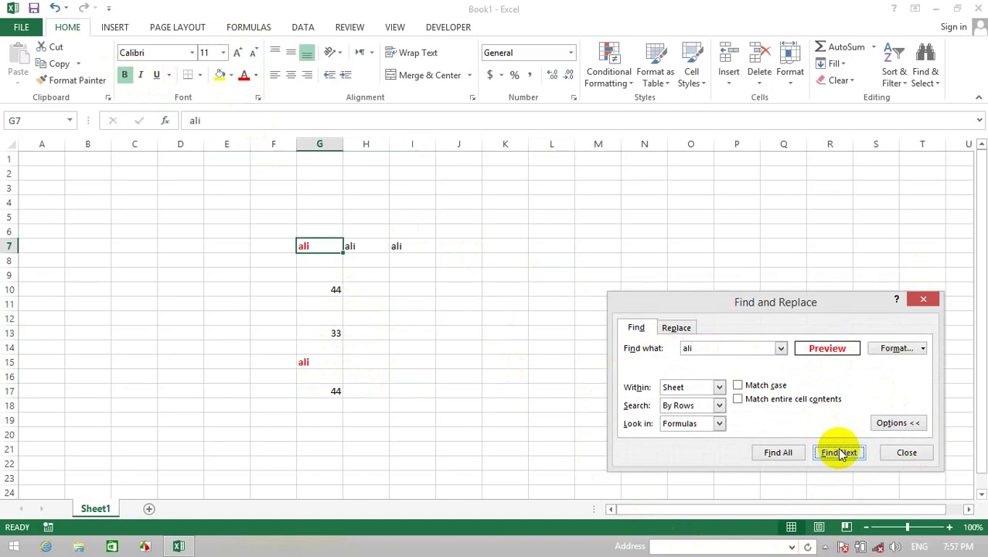
click(840, 453)
click(840, 453)
click(840, 453)
click(841, 453)
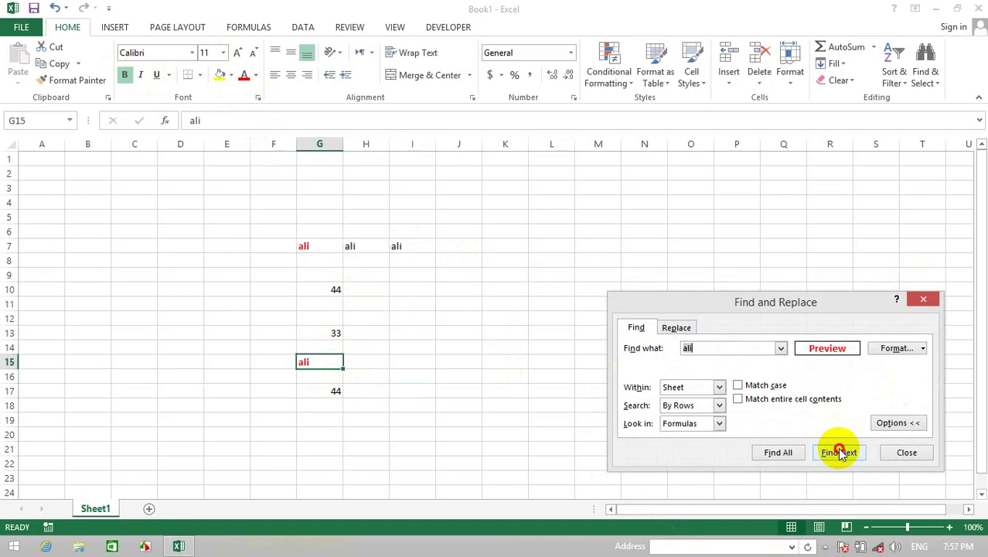
click(840, 453)
click(840, 453)
click(841, 453)
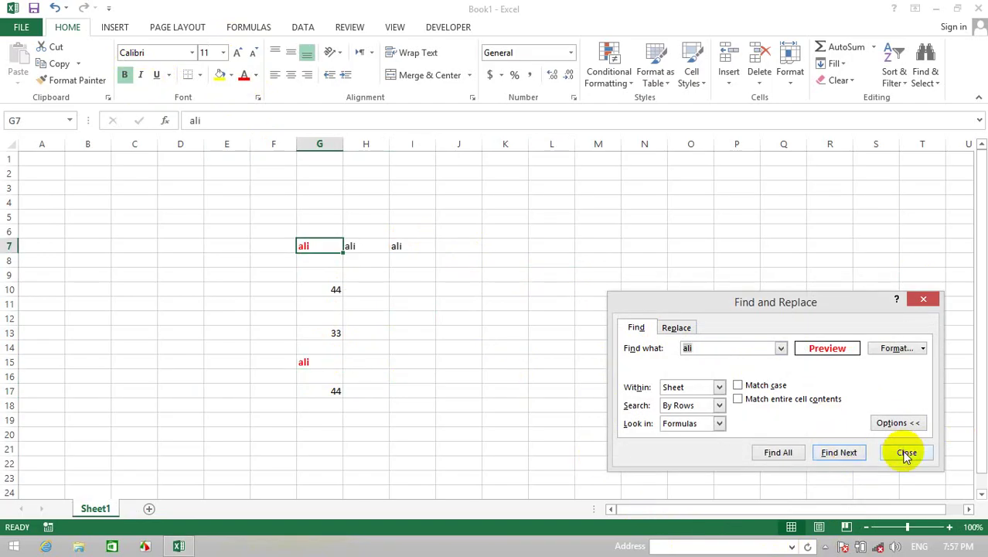
click(906, 452)
Step: Enter a different first name in cell P16 and format it bold and red
drag(174, 190, 858, 432)
click(736, 376)
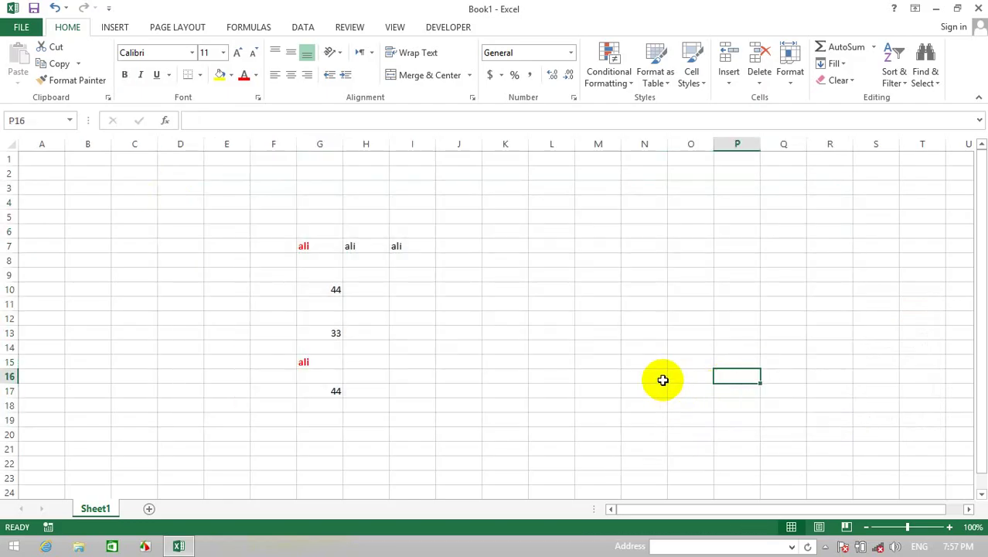
text(sm)
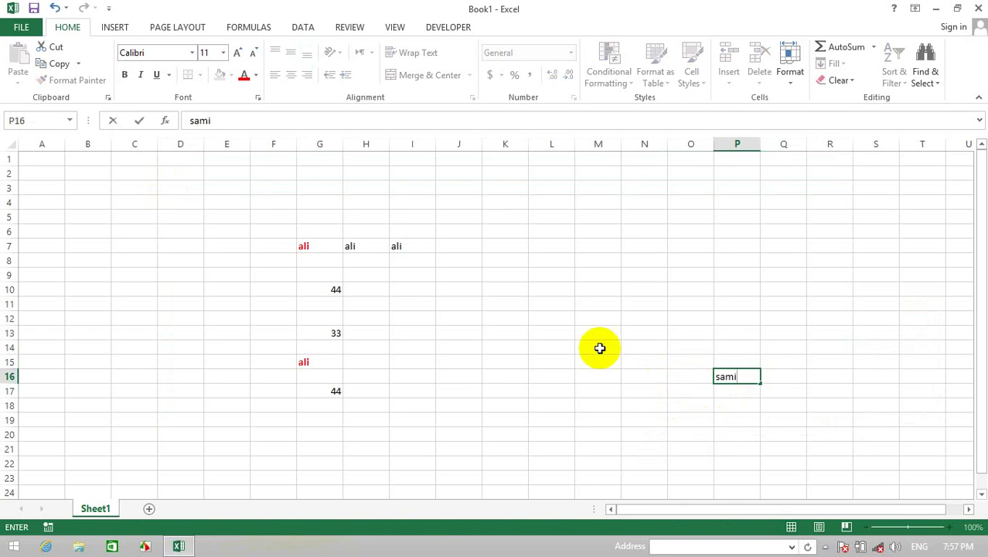
drag(505, 290, 505, 304)
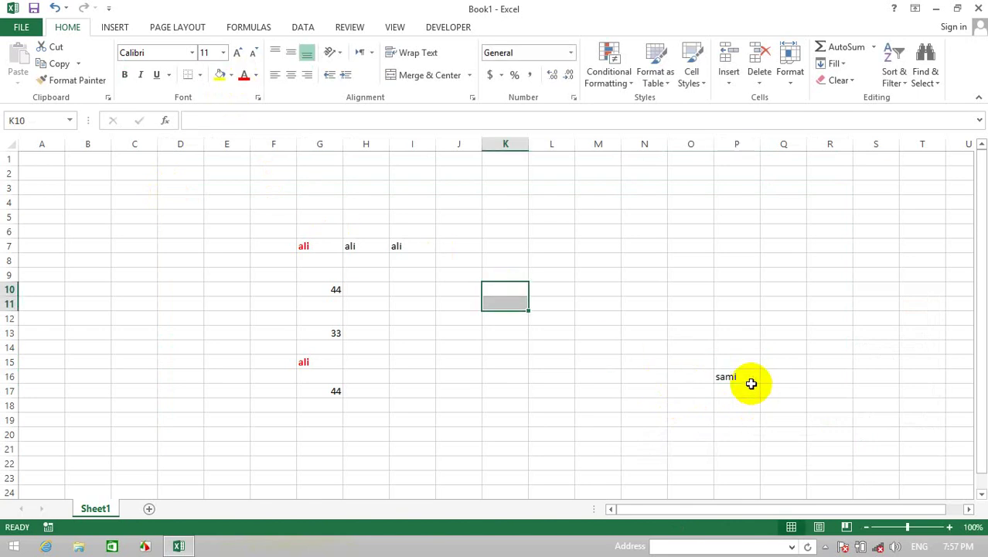
click(748, 380)
click(244, 75)
click(124, 74)
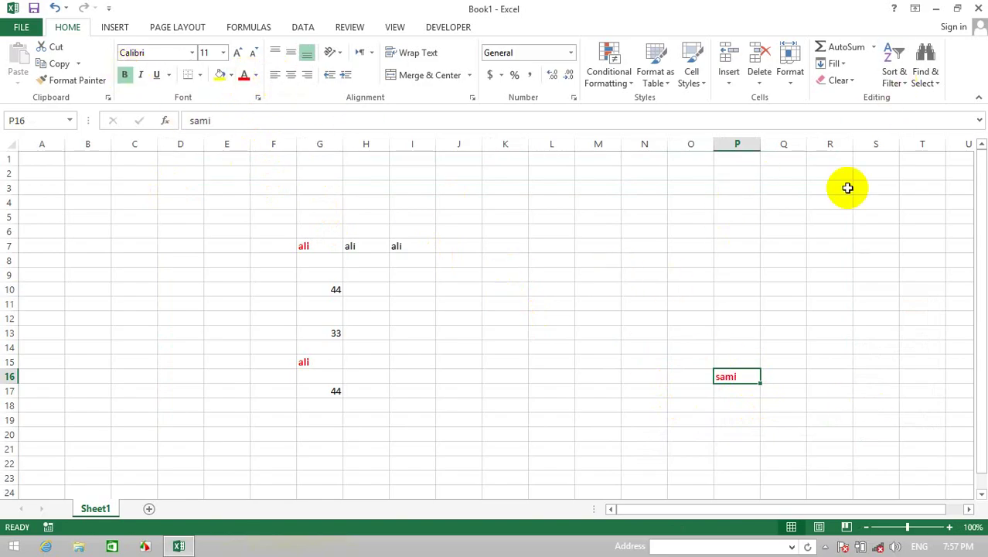
Step: Set Find to search for the name from cell P16 with a bold, red font format
key(ctrl+f)
drag(804, 324, 584, 181)
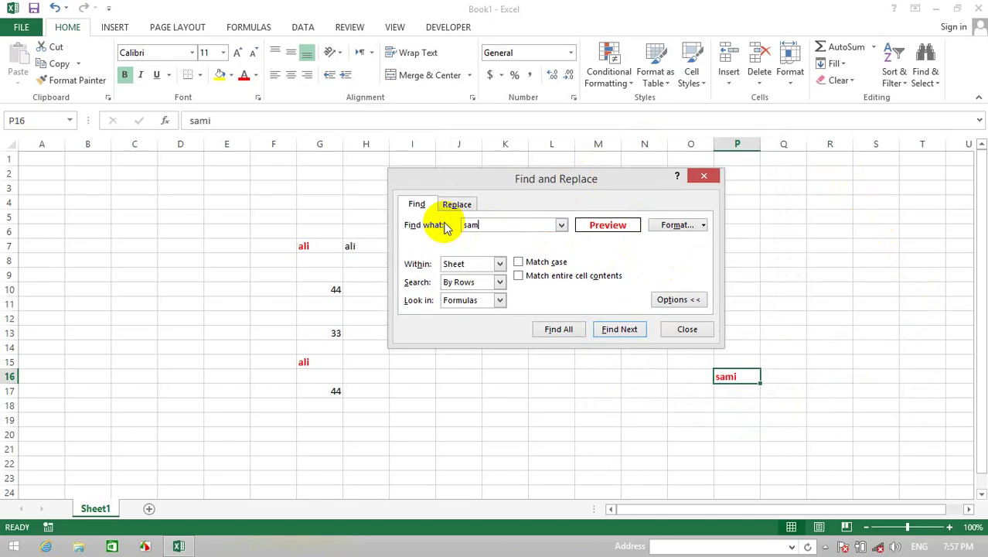
click(665, 226)
click(856, 250)
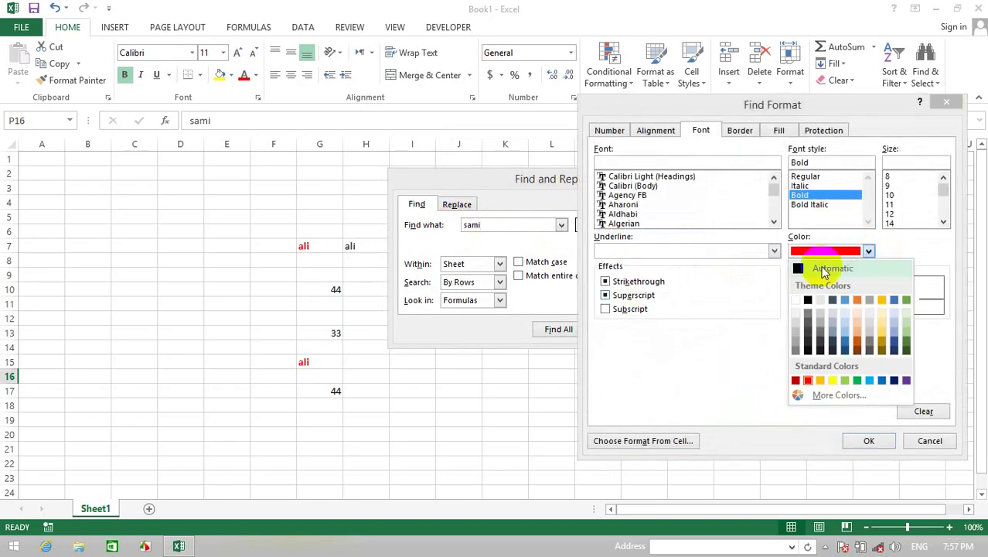
click(807, 379)
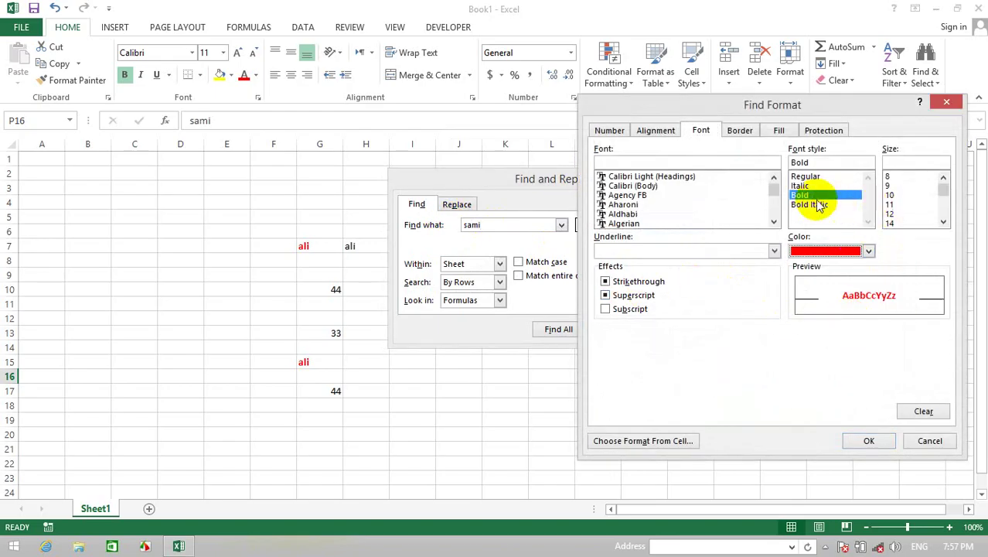
click(867, 439)
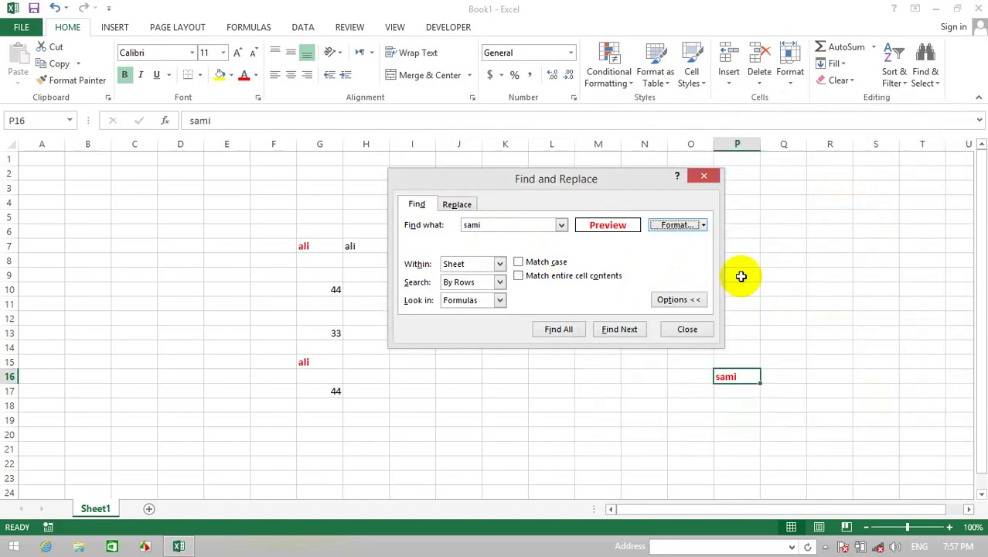
Step: Find the next formatted match of the name from cell P16, repeating the search from an empty cell
click(603, 330)
click(590, 406)
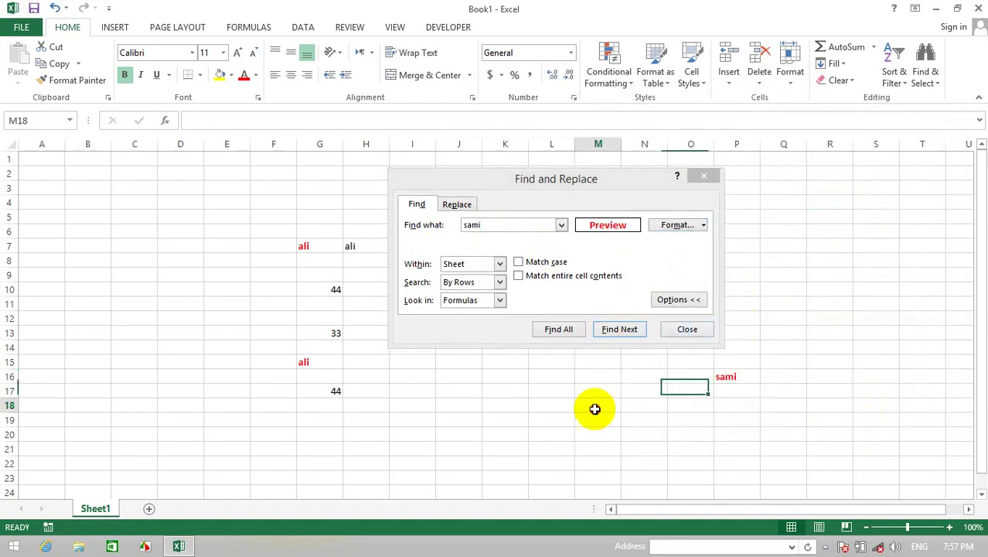
click(433, 413)
click(625, 336)
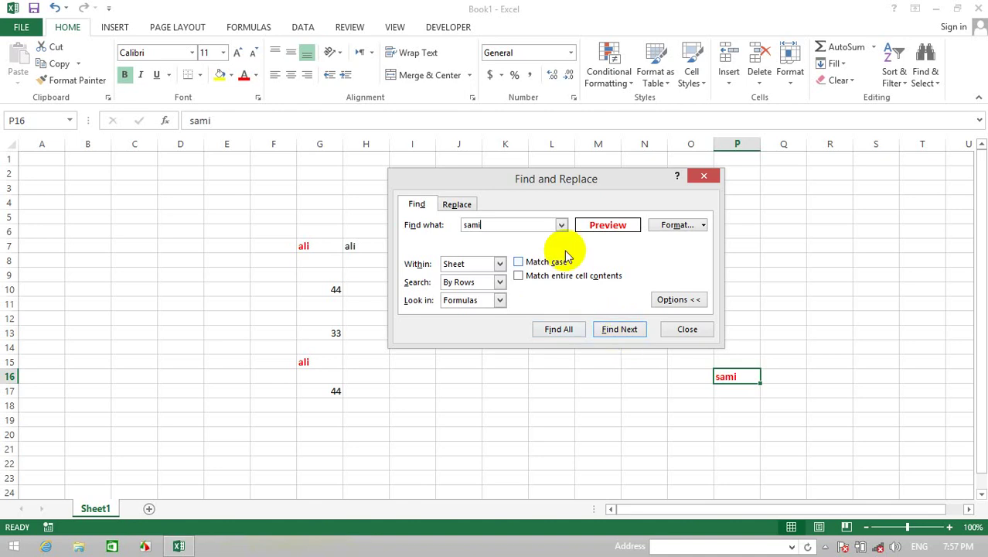
Step: Change the search text to the name from cell G7 and step through its bold red matches
drag(516, 225, 401, 232)
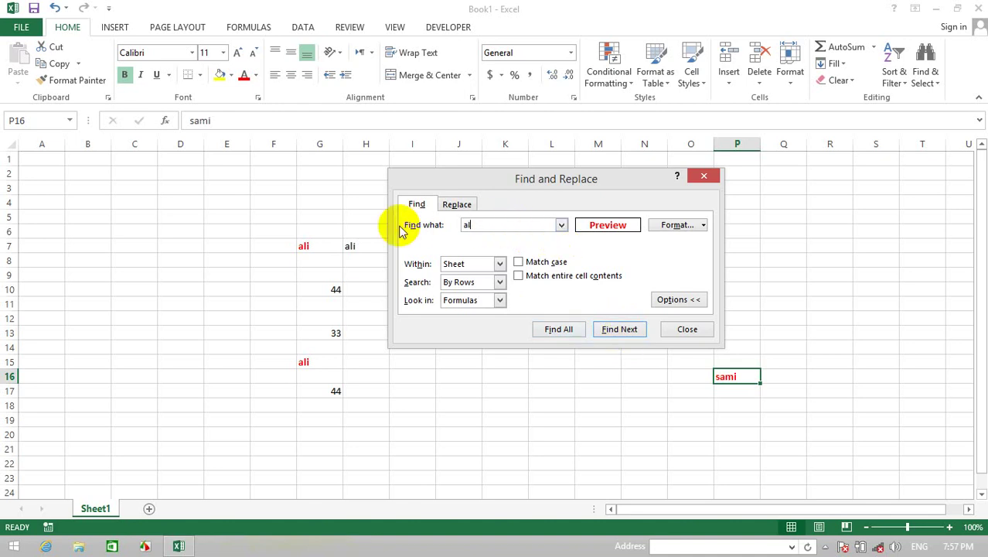
click(614, 331)
click(615, 332)
click(614, 332)
click(615, 332)
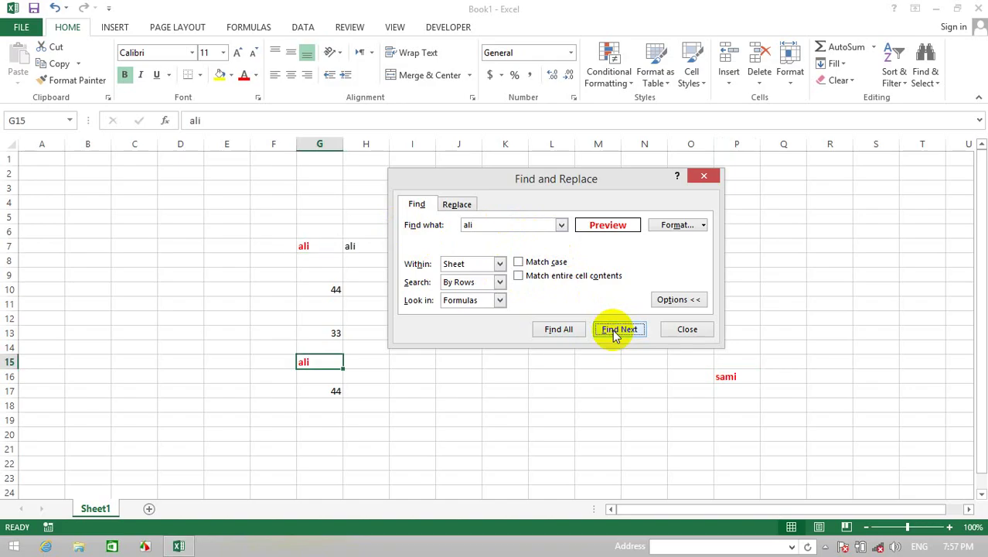
Step: Cycle through the matches for the red bold name on the sheet and close the search
click(614, 332)
click(615, 332)
click(614, 333)
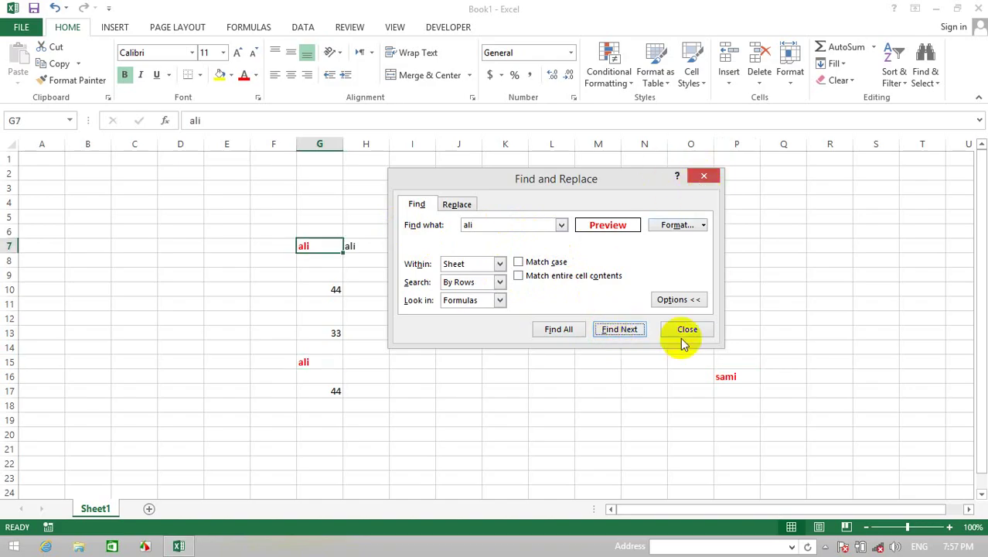
click(678, 301)
click(669, 267)
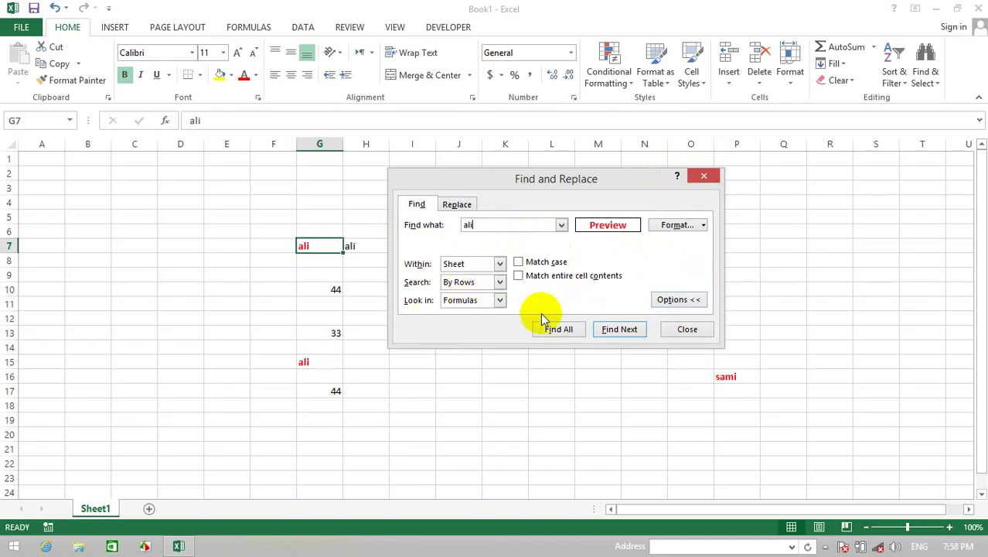
click(702, 176)
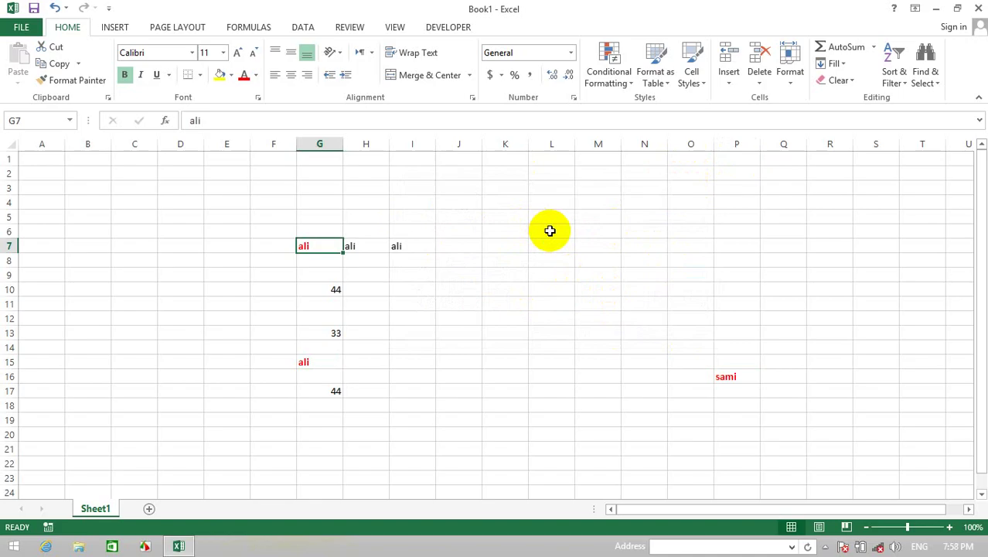
Step: Select G7:I7 and turn on matching of entire cell contents in the search options
key(ctrl+f)
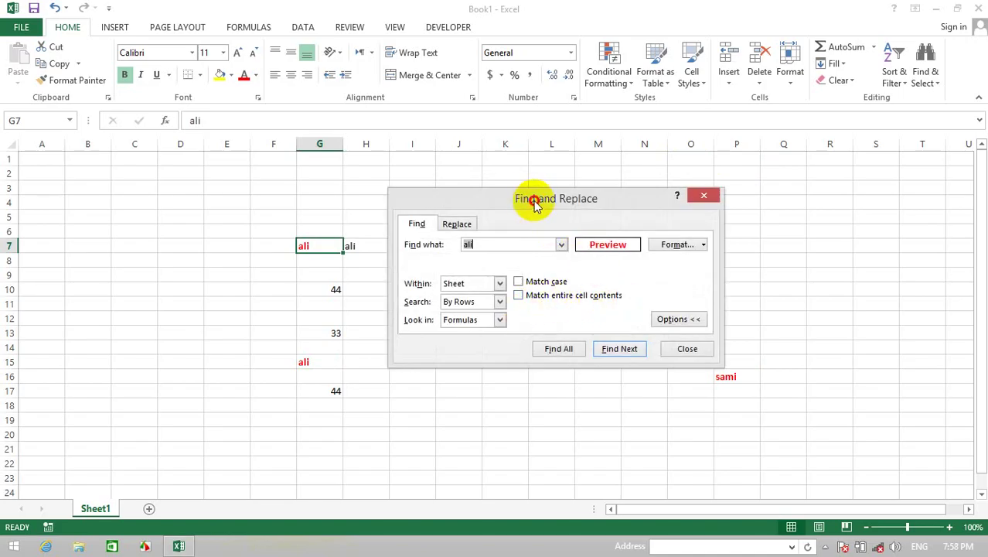
drag(534, 202, 726, 224)
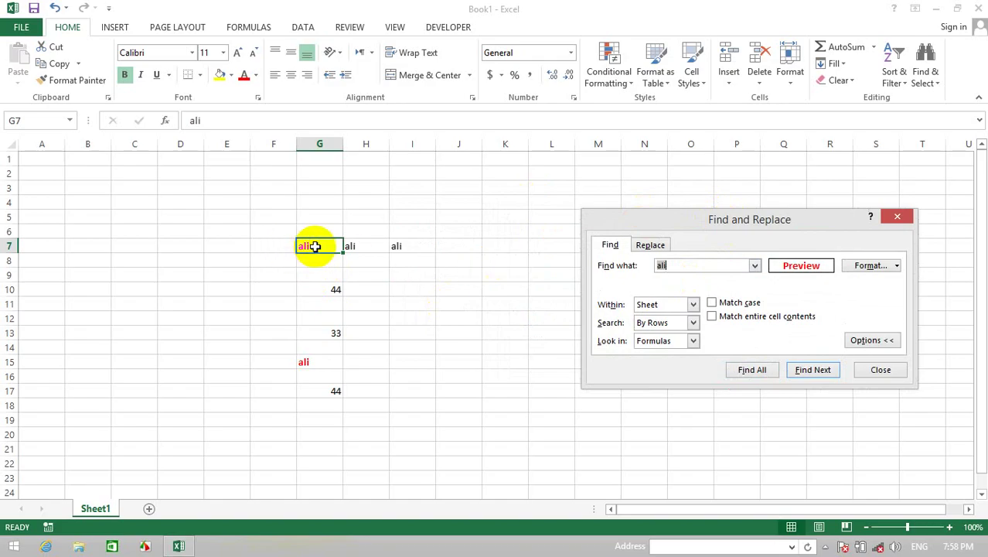
drag(315, 245, 421, 249)
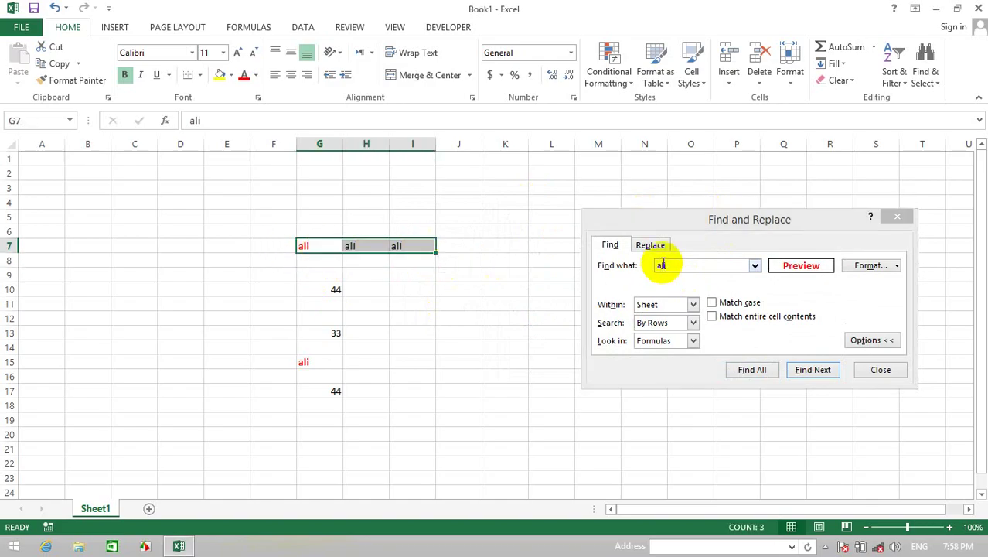
click(688, 258)
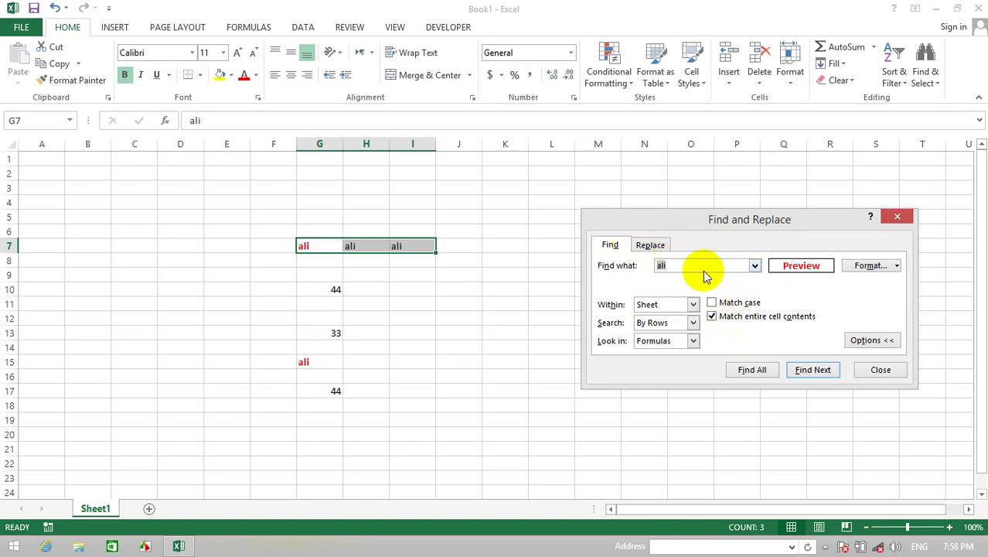
click(874, 372)
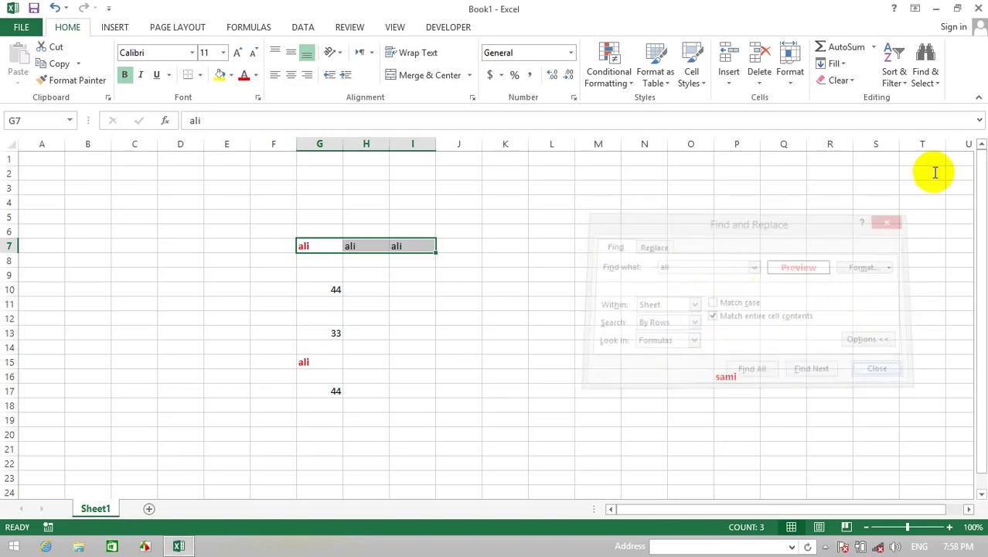
click(929, 84)
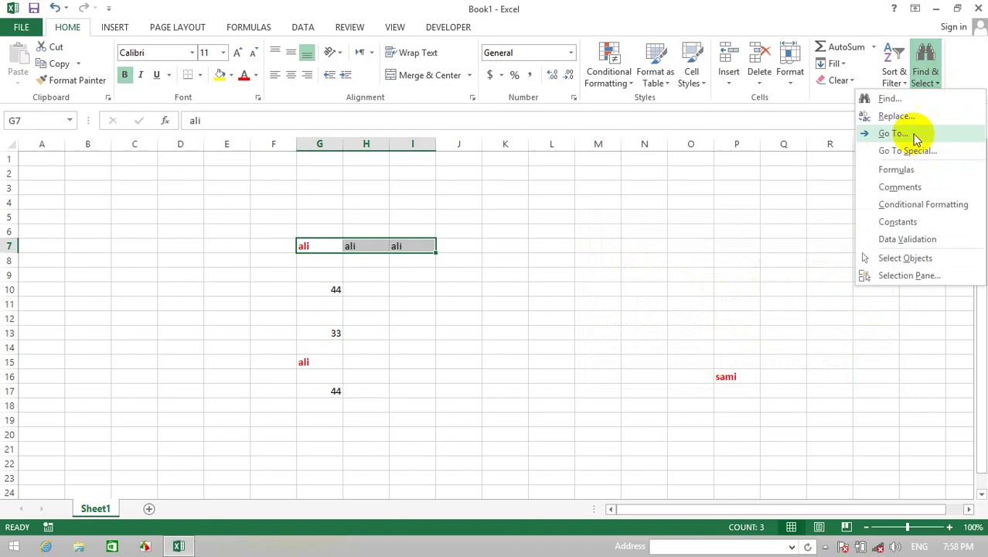
click(900, 102)
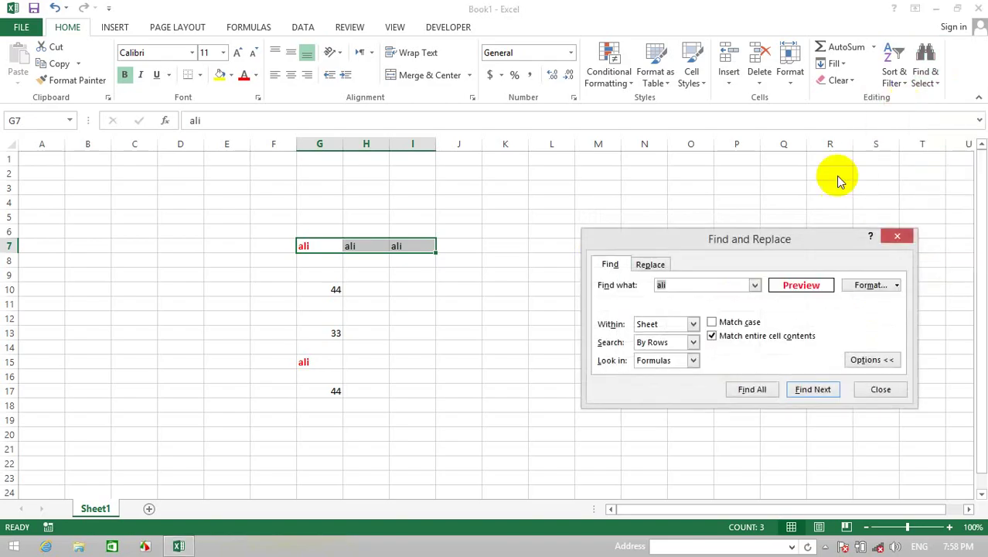
click(659, 268)
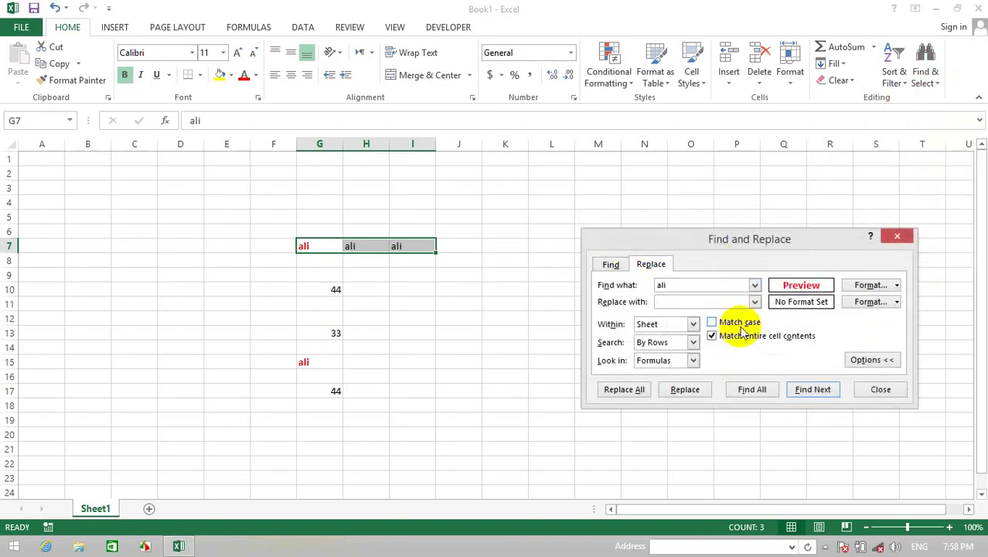
click(887, 389)
Step: Set up a replacement of the name in G7 with "snaa"
click(308, 249)
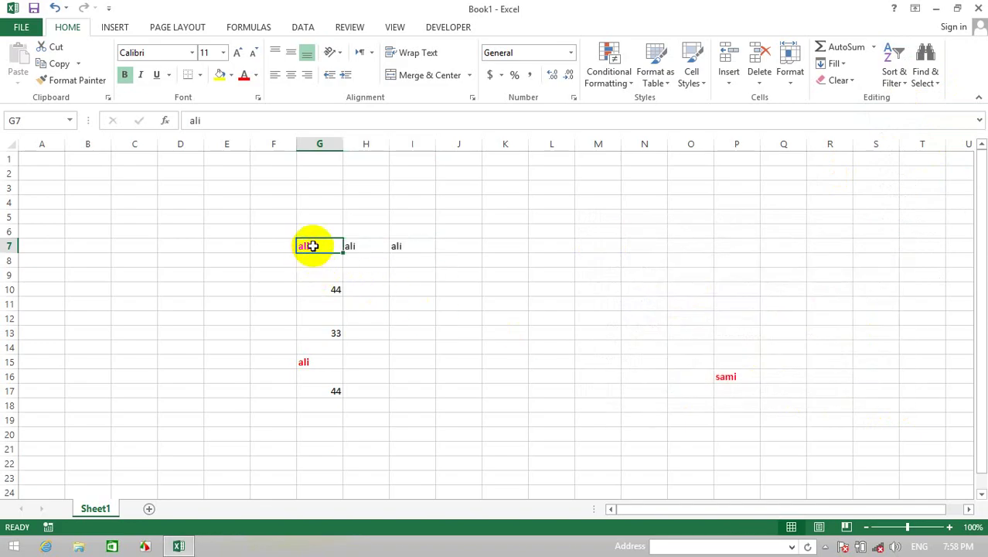
click(922, 78)
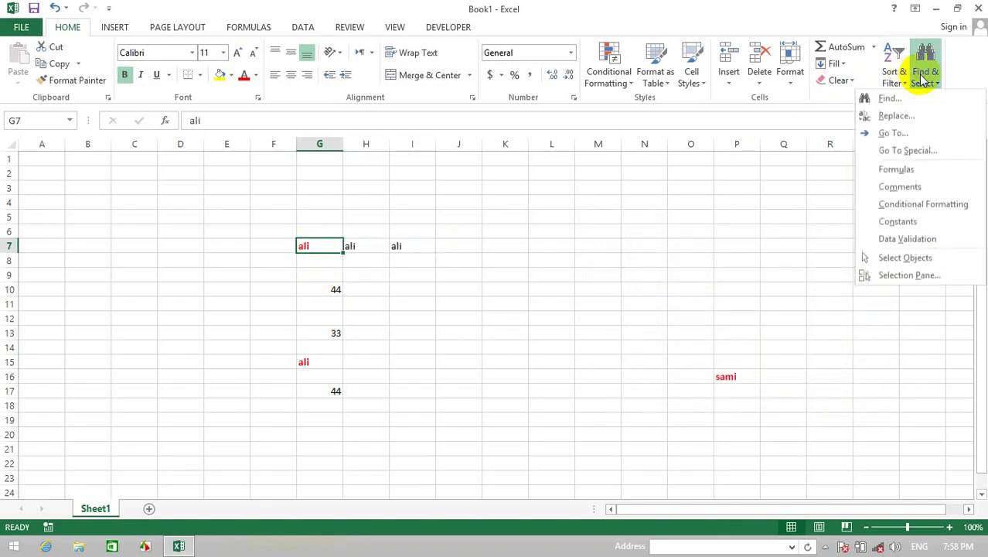
click(905, 115)
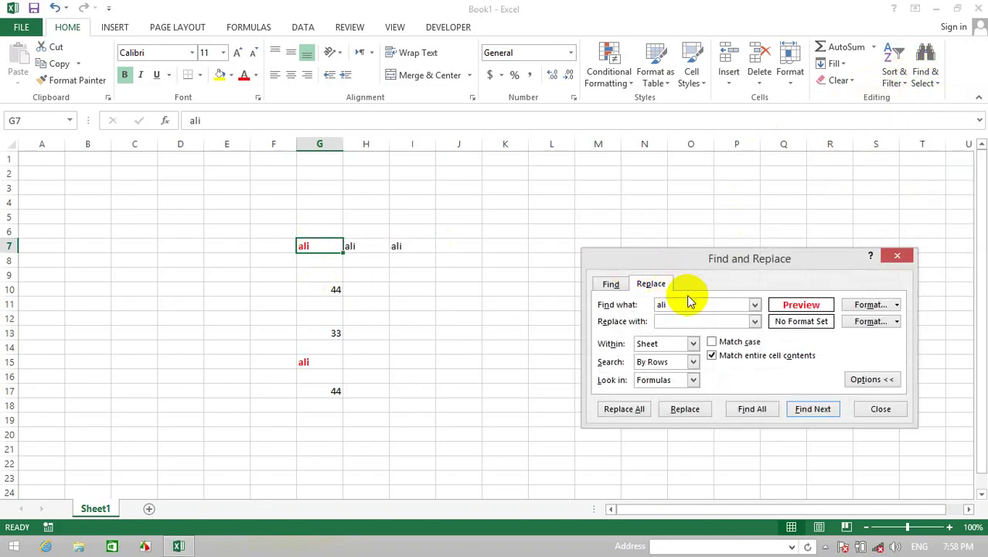
drag(683, 304, 629, 309)
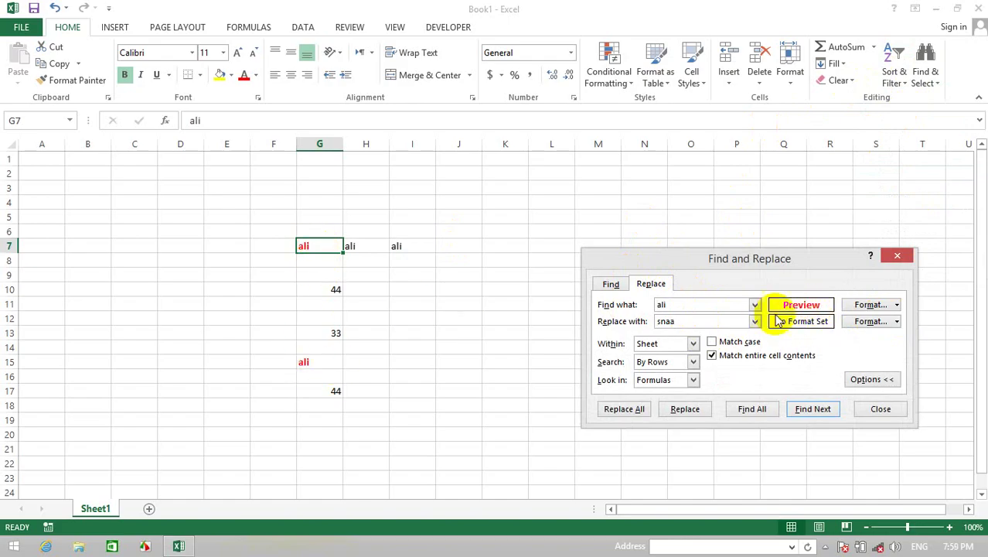
Step: Set the replacement format to bold, size 14, light blue font and replace all matches
click(866, 322)
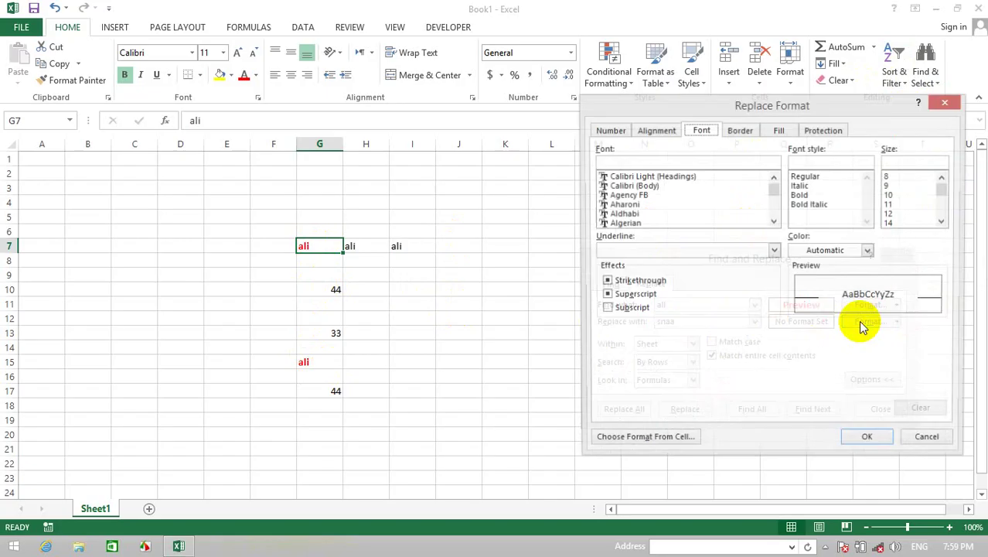
click(812, 196)
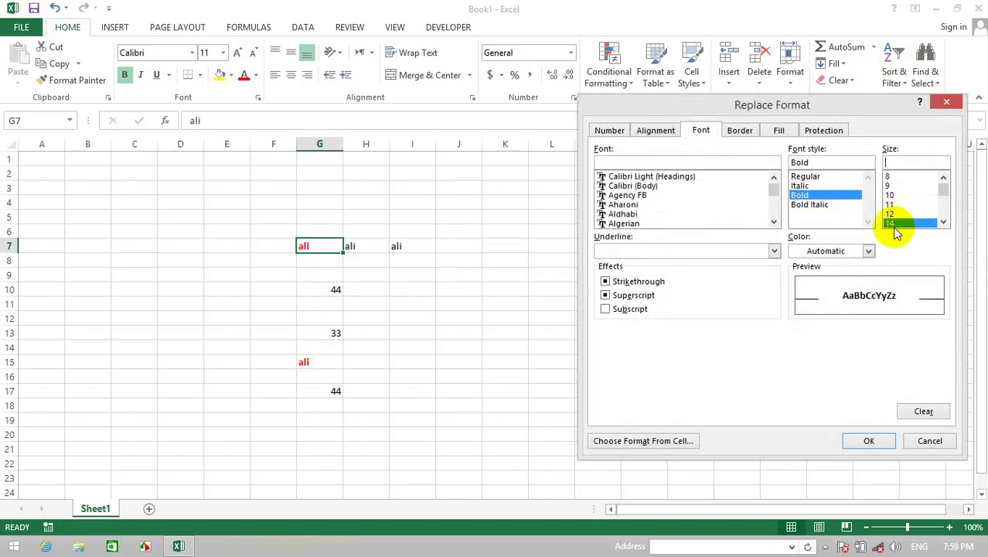
click(893, 223)
click(862, 251)
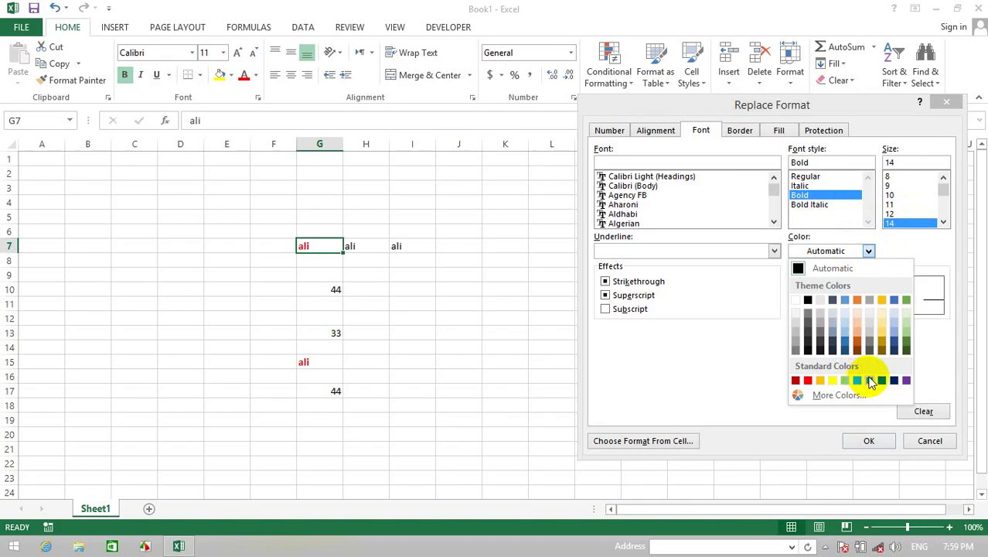
click(871, 380)
click(867, 439)
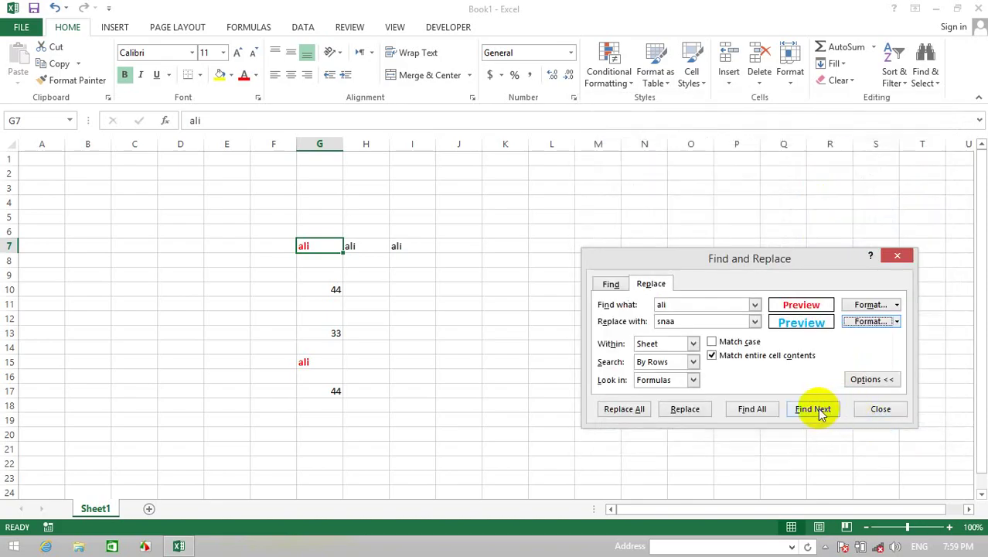
click(625, 410)
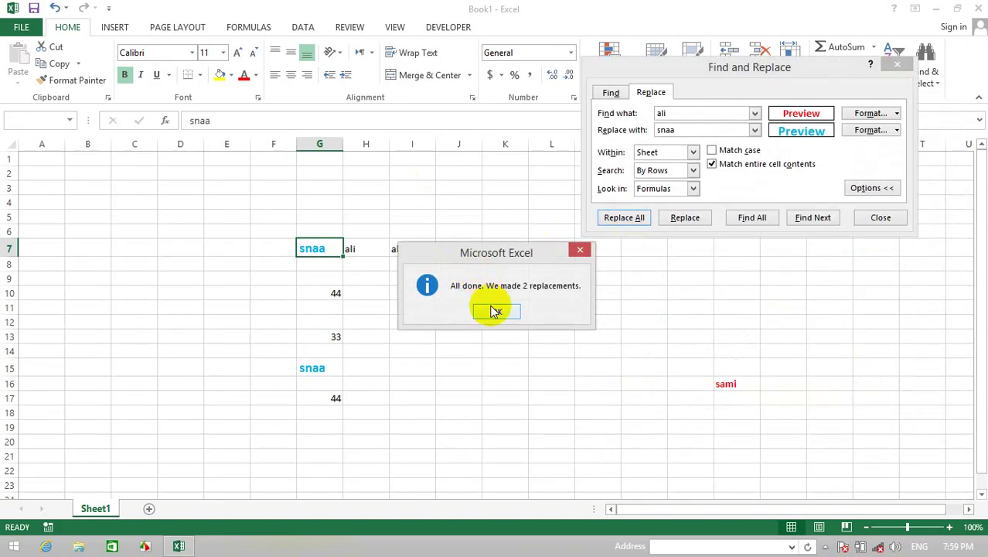
click(495, 310)
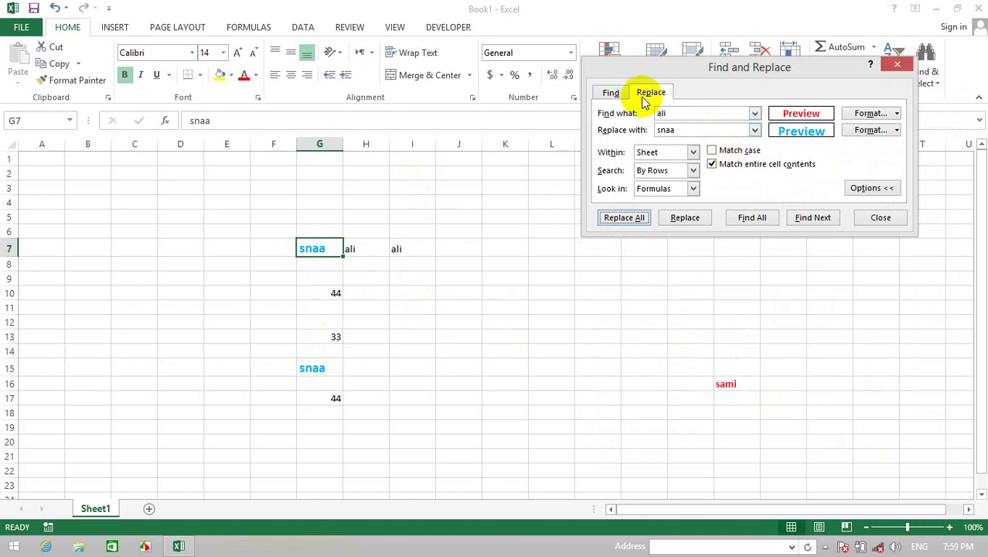
Step: Clear both the find format and the replacement format
click(893, 115)
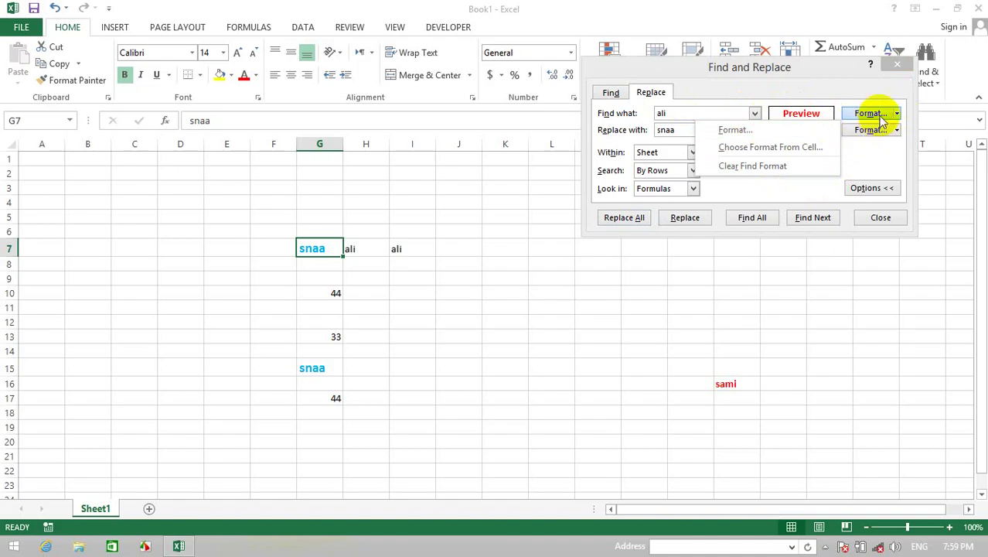
click(749, 166)
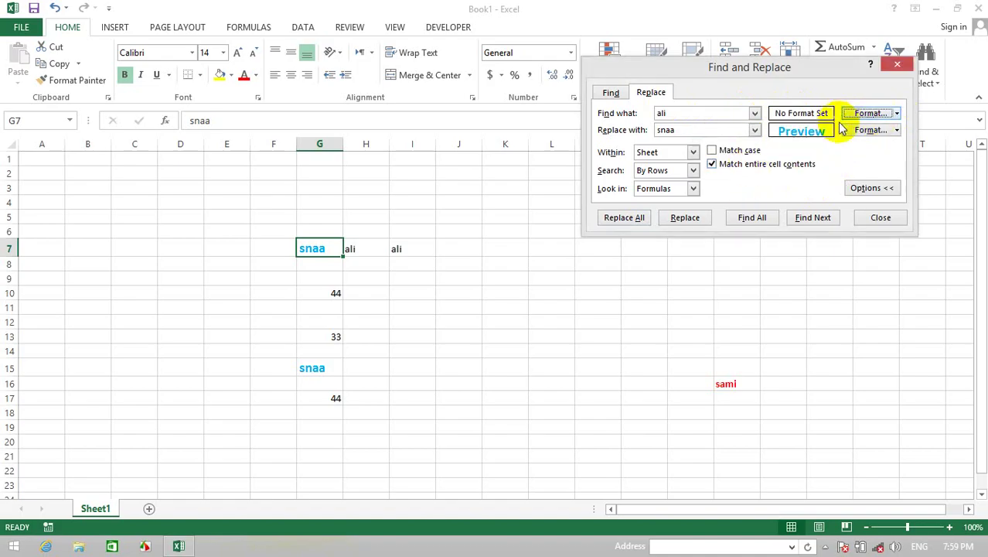
click(868, 130)
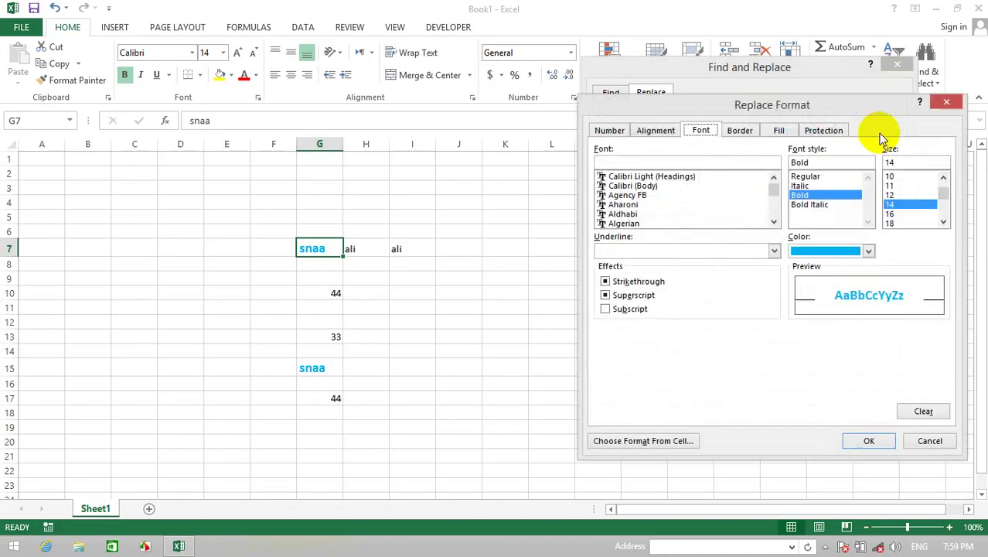
click(925, 410)
click(868, 440)
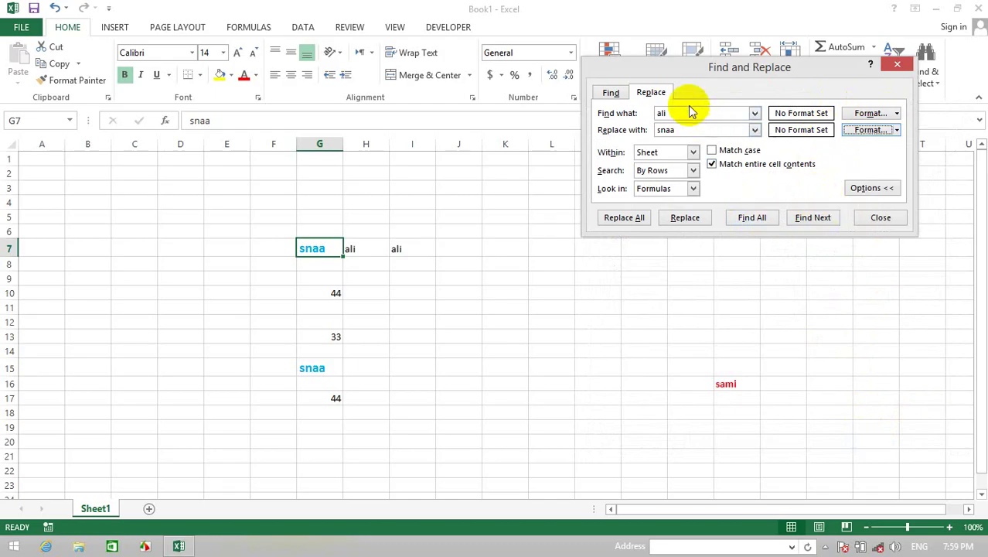
Step: Replace every "snaa" on the sheet with the original name, without any format criteria
double_click(662, 113)
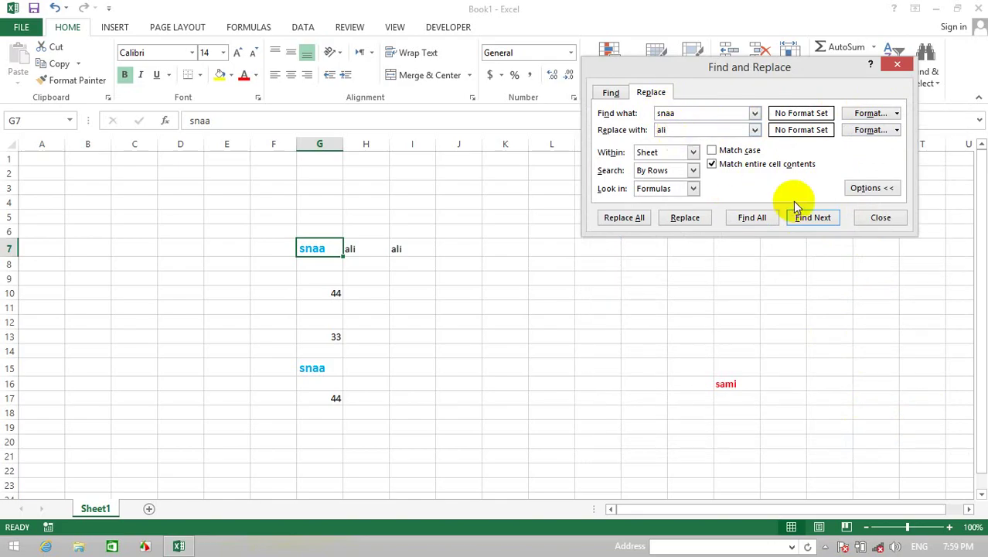
click(804, 220)
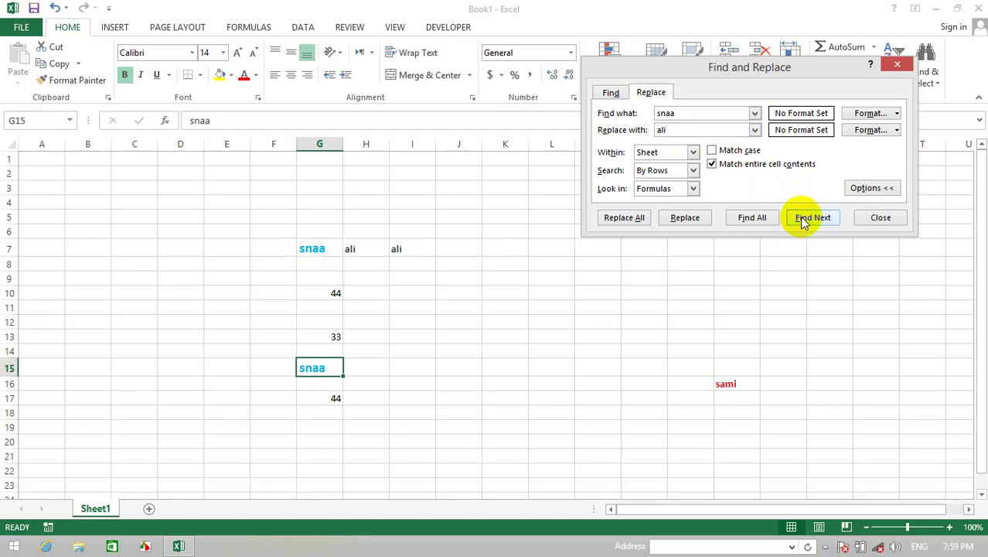
click(621, 219)
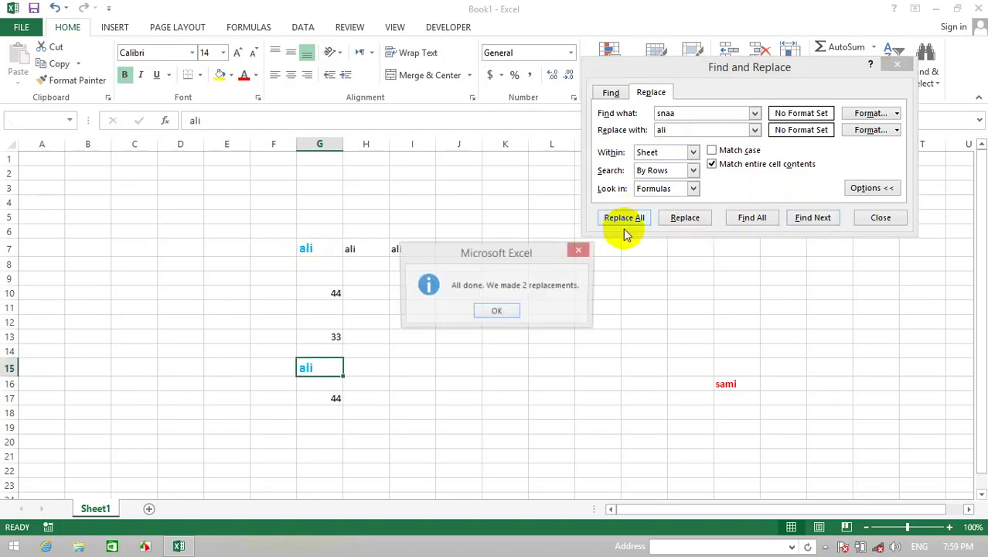
click(477, 311)
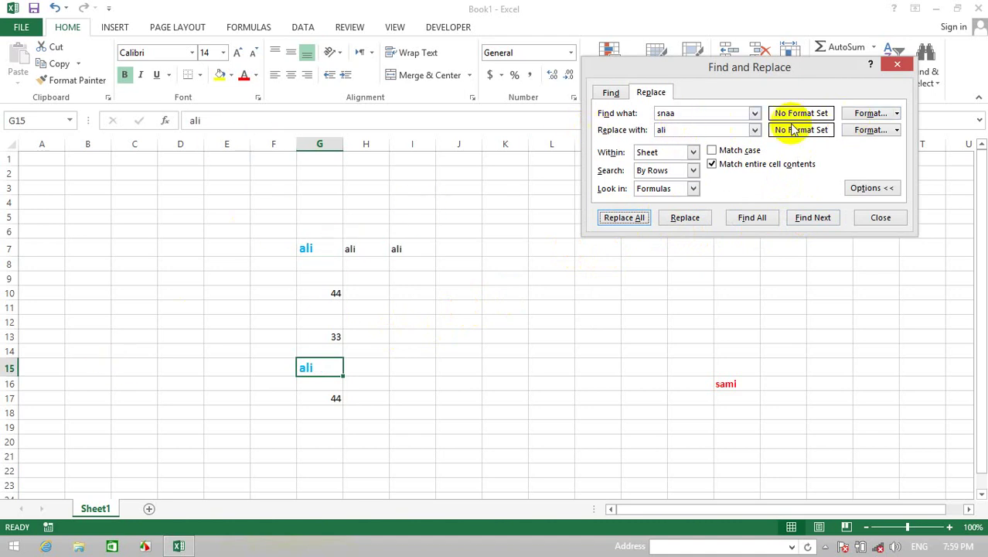
Step: Take the find format from an empty cell in column L
click(896, 115)
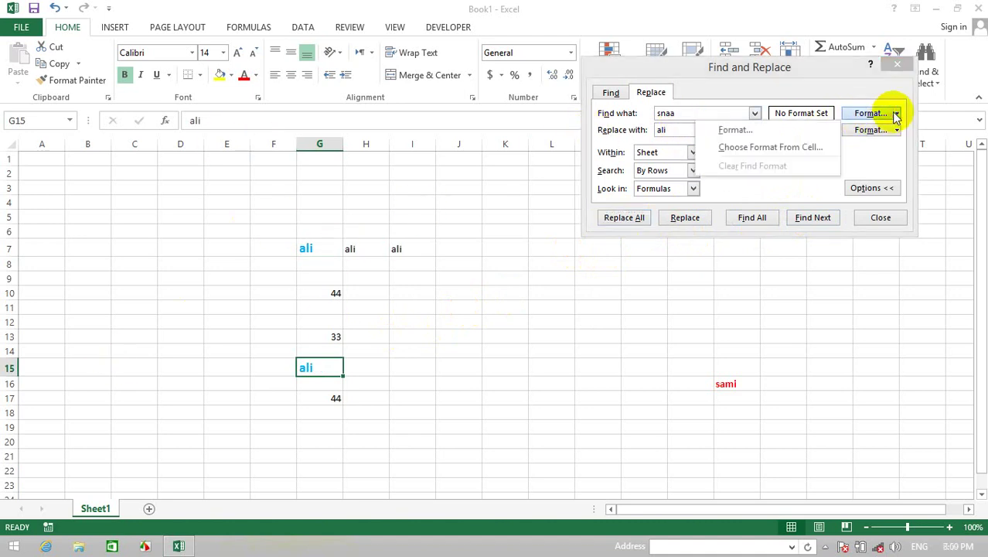
click(738, 152)
click(539, 239)
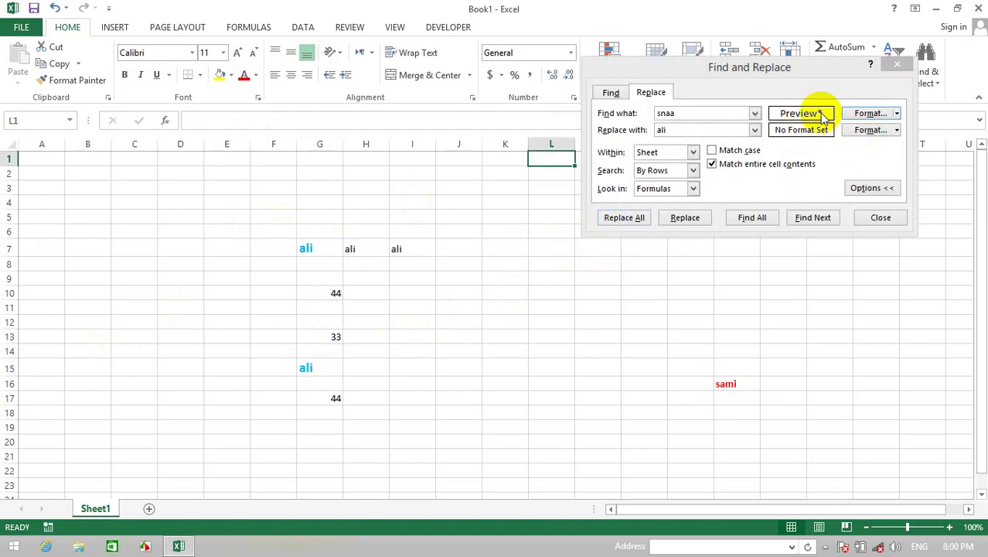
Step: Clear the font criteria in the find format taken from the cell and confirm the format
click(896, 114)
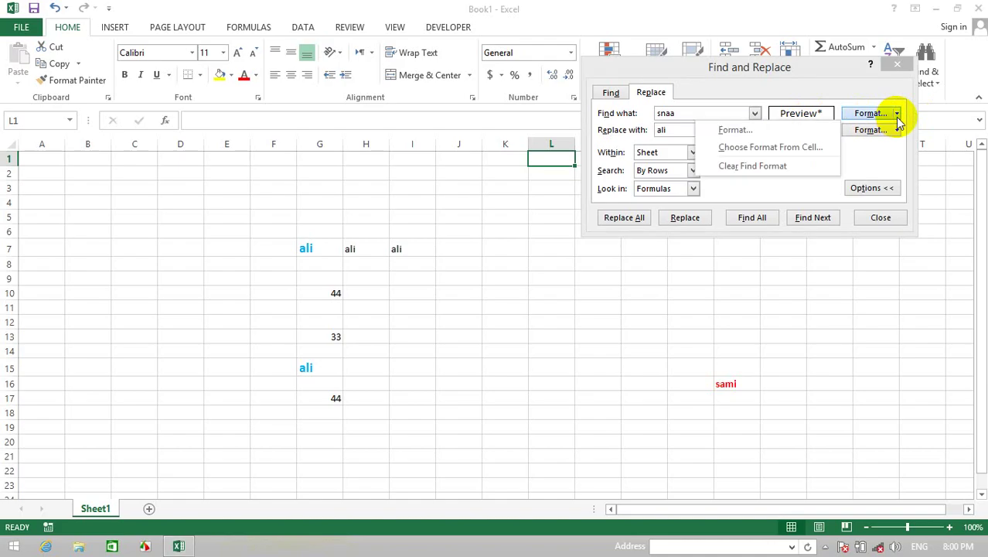
click(856, 115)
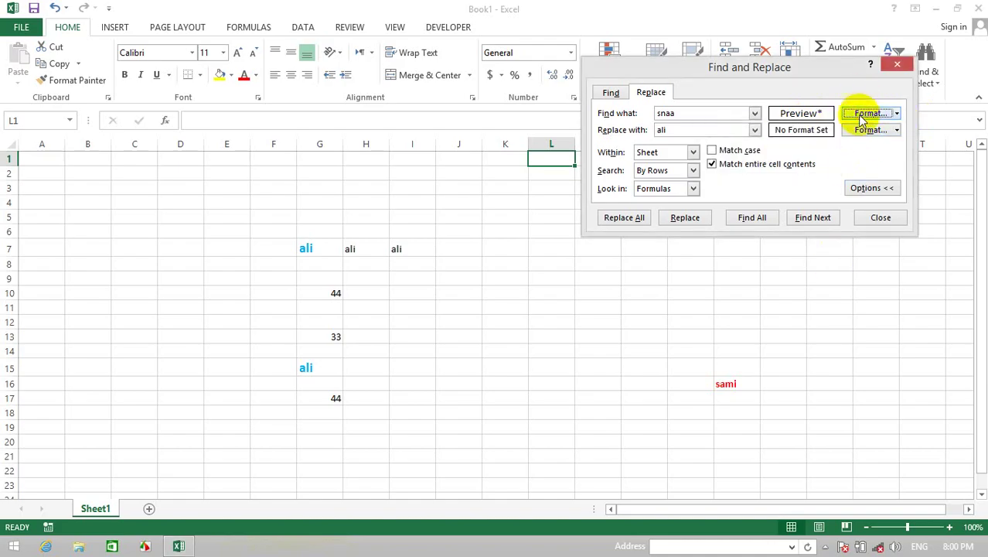
click(861, 116)
click(927, 411)
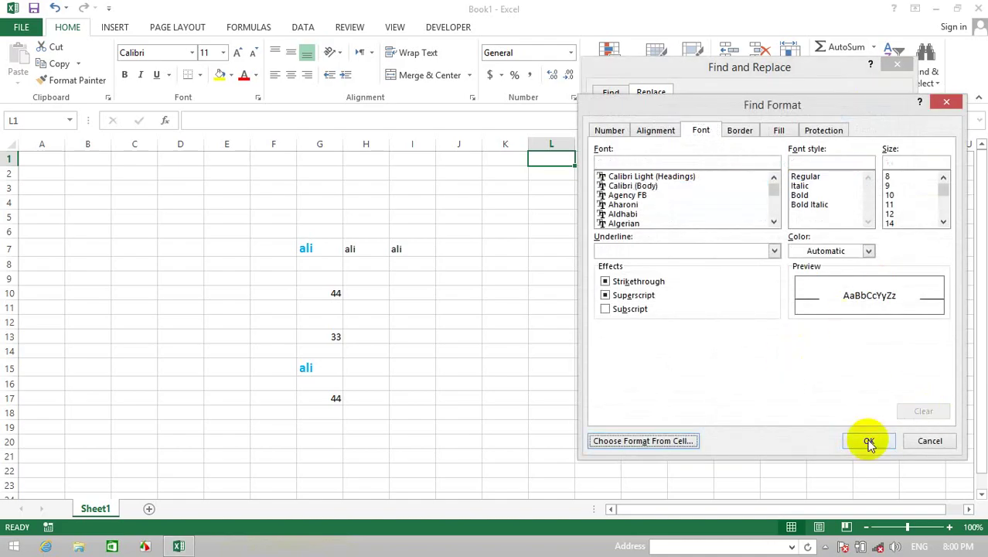
click(869, 441)
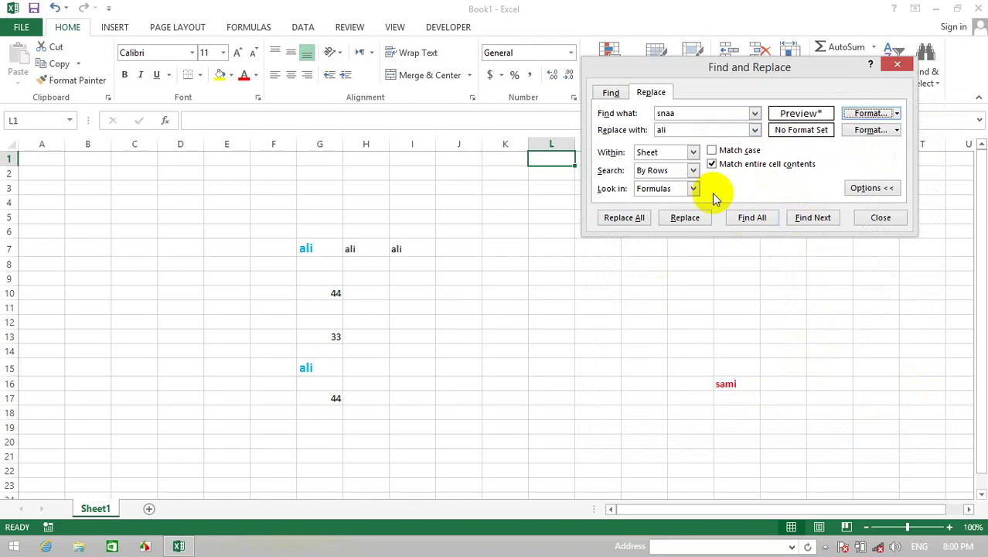
Step: Try to replace all "snaa" entries using the chosen find format, and close Find and Replace
click(639, 220)
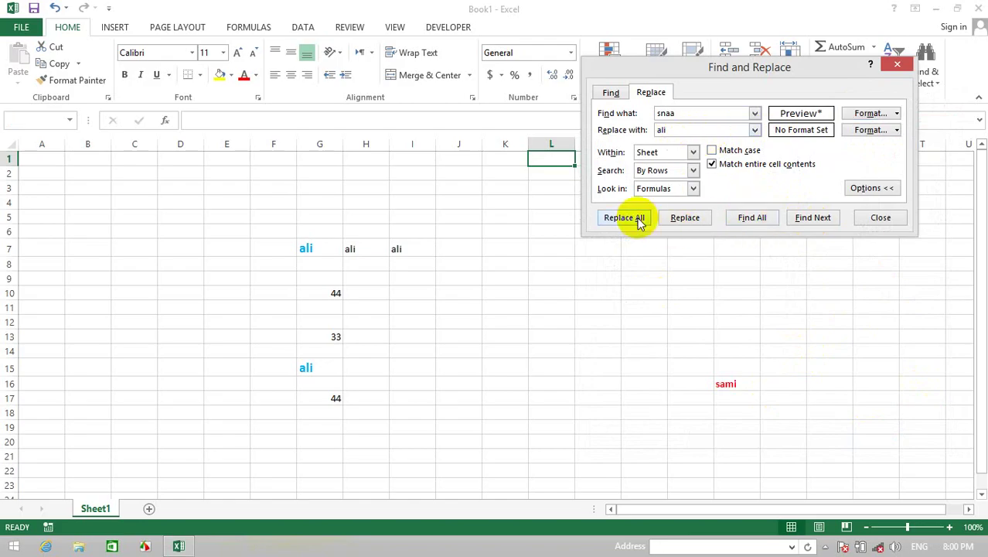
click(492, 314)
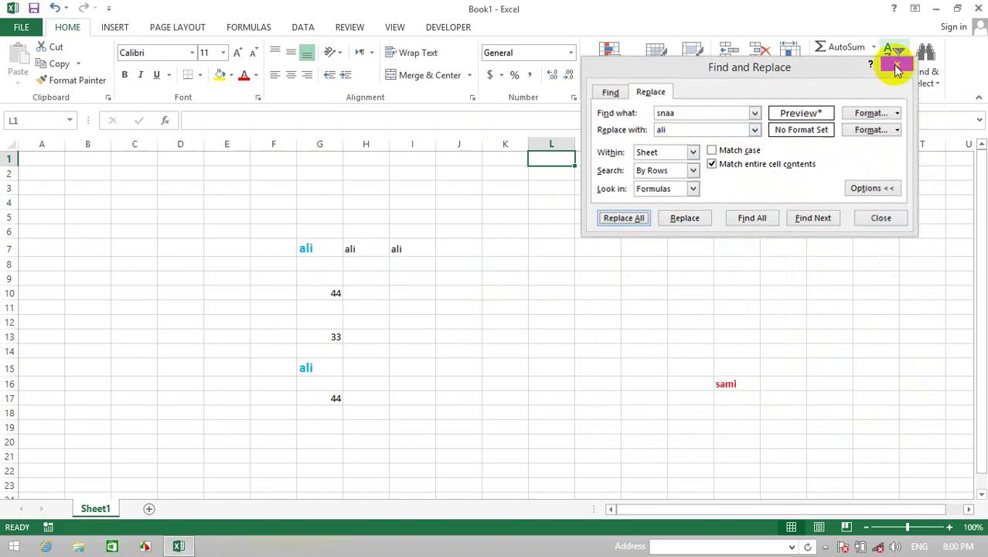
click(897, 68)
drag(278, 203, 364, 367)
click(310, 261)
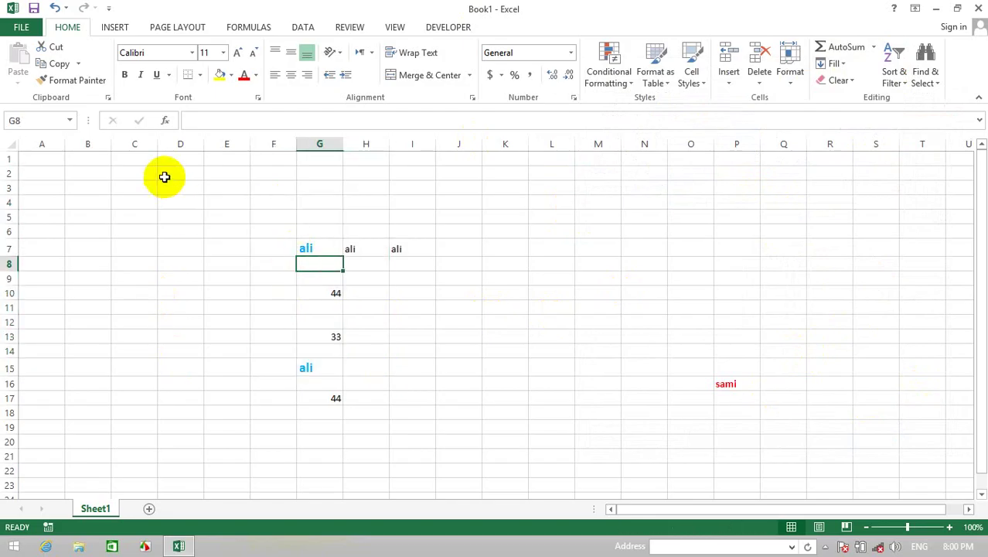
Step: Select the range A1:G8 by entering its reference in Go To
click(925, 71)
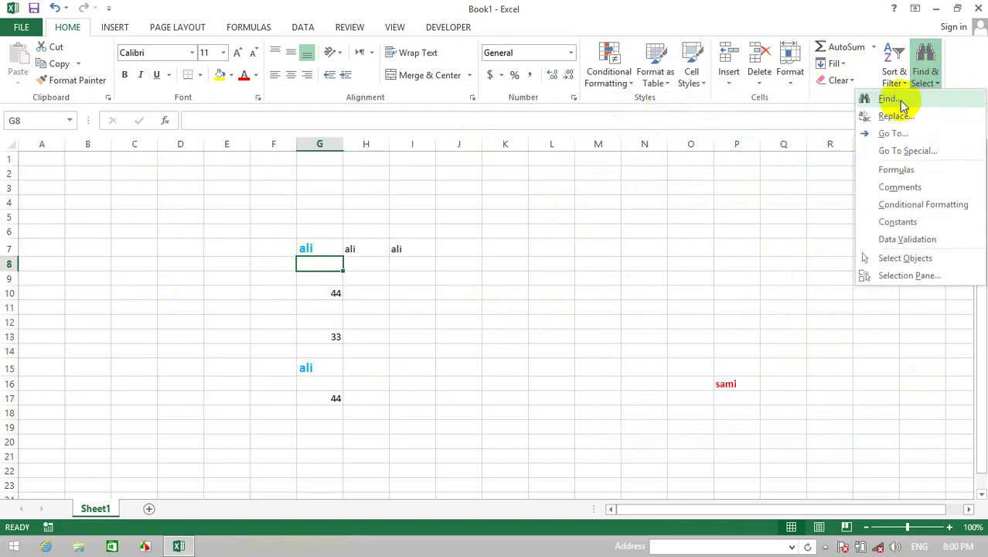
click(893, 134)
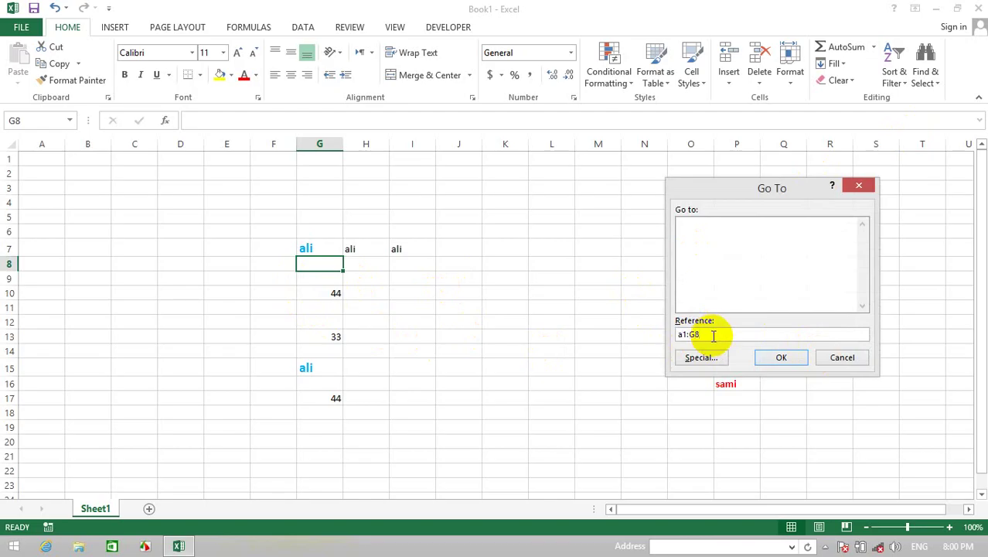
click(782, 356)
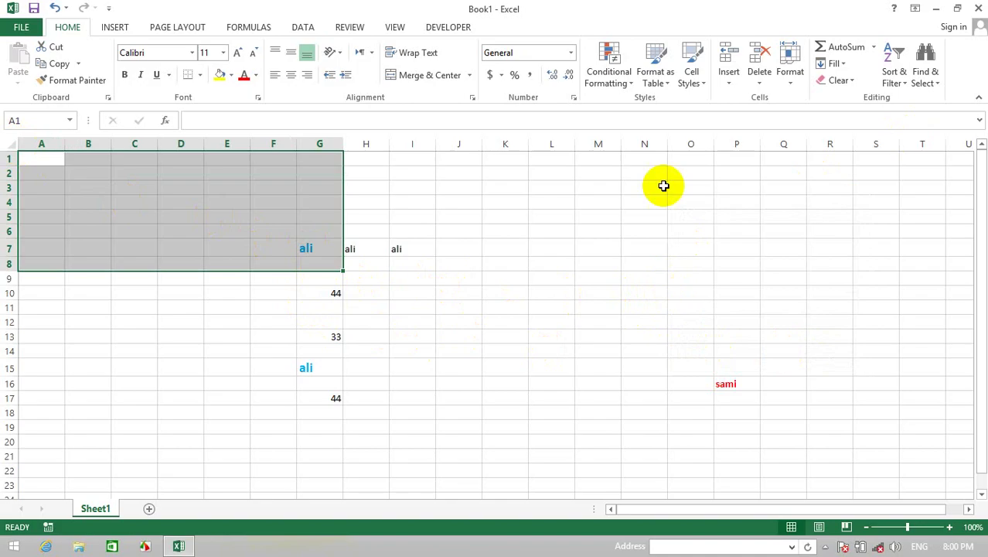
Step: Select the range G8:K20 by entering its reference in Go To
click(926, 77)
click(894, 133)
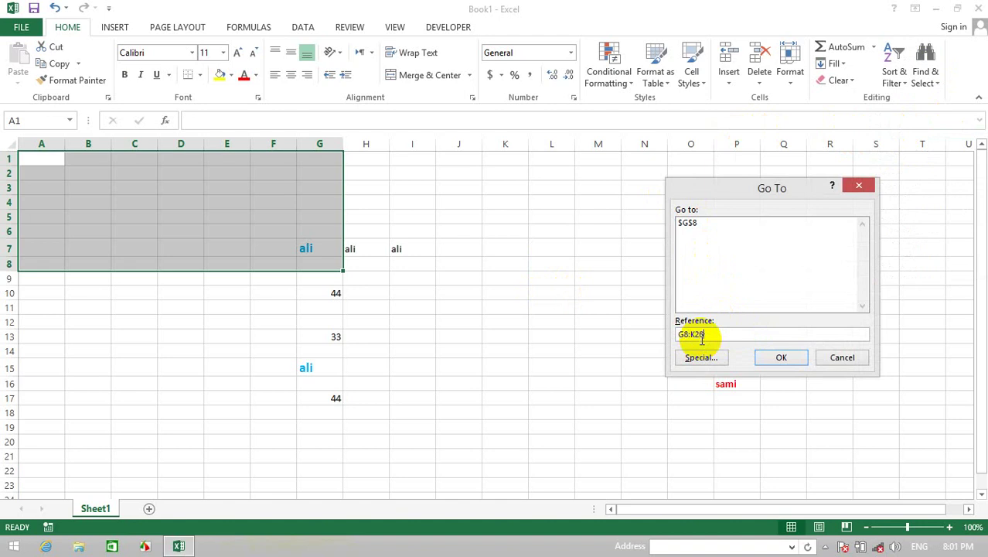
click(796, 360)
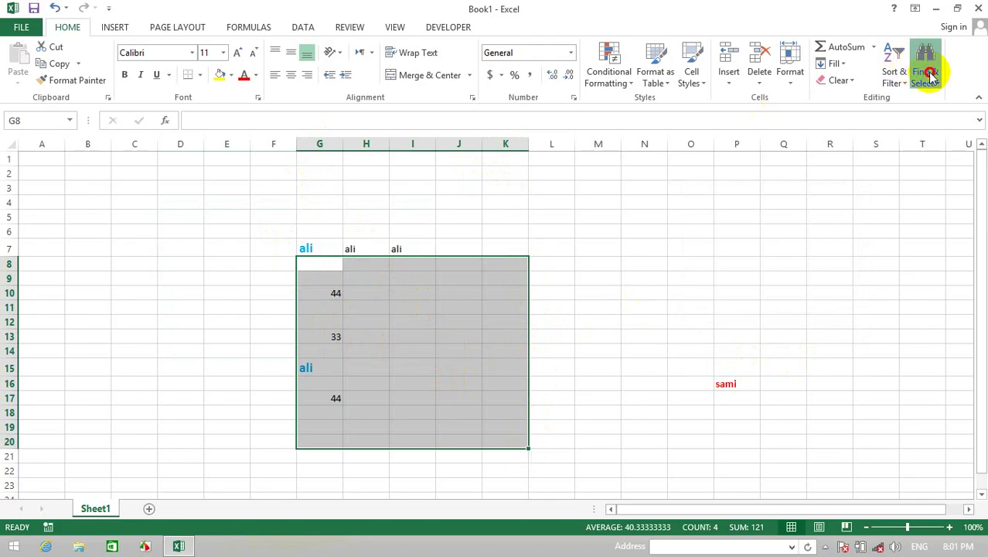
Step: Return to the range A1:G8 by choosing it from the previously visited references in Go To
click(926, 68)
click(891, 133)
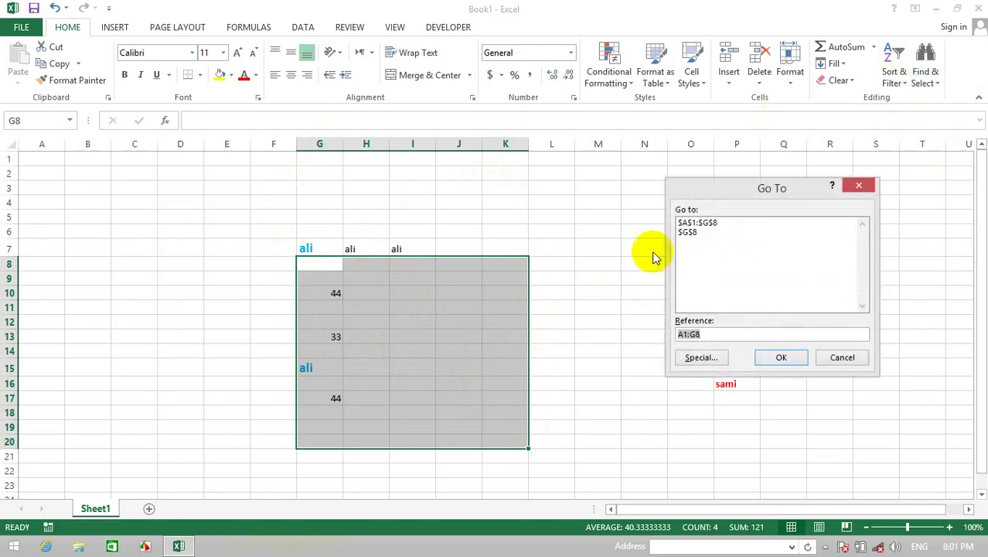
click(697, 223)
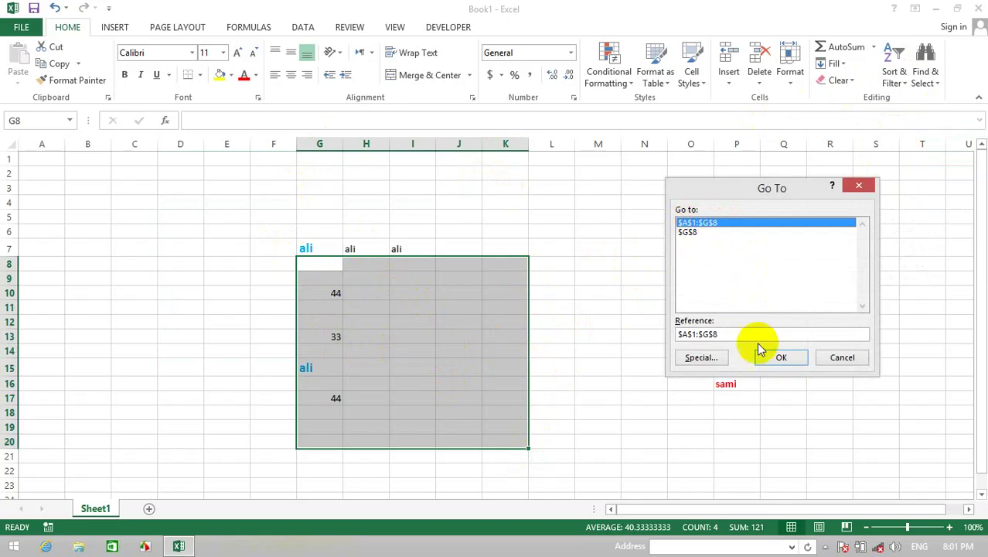
click(776, 358)
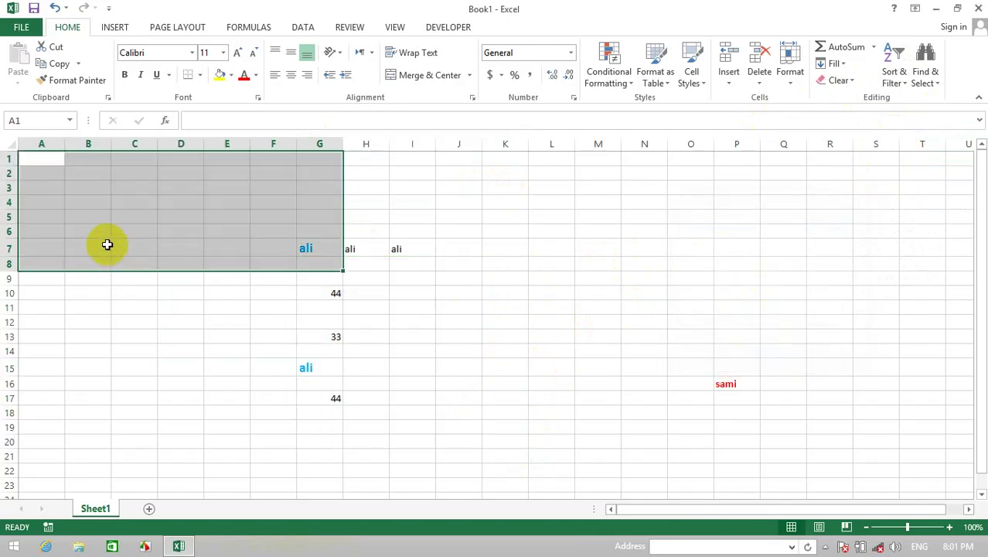
Step: Return to cell G8 by choosing it from the previously visited references in Go To
click(925, 66)
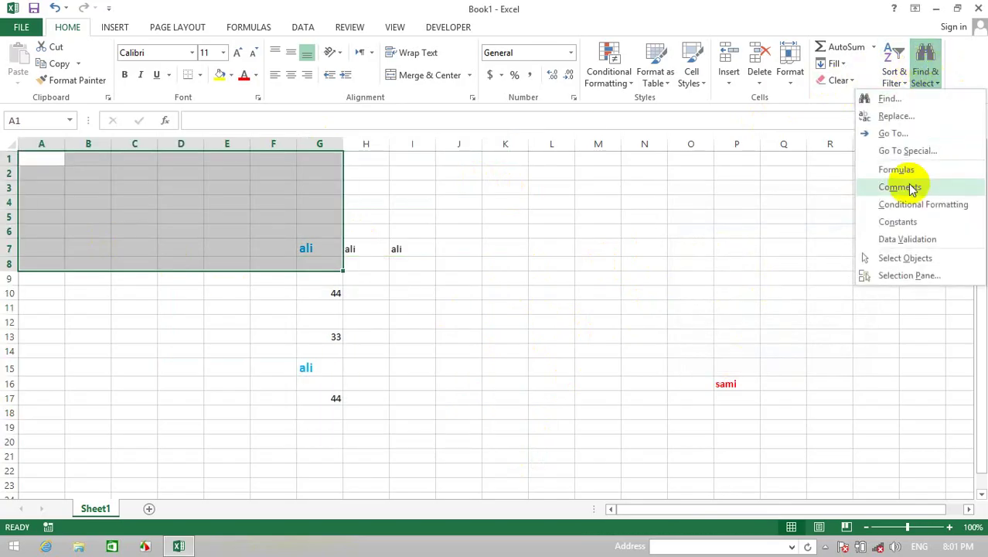
click(916, 133)
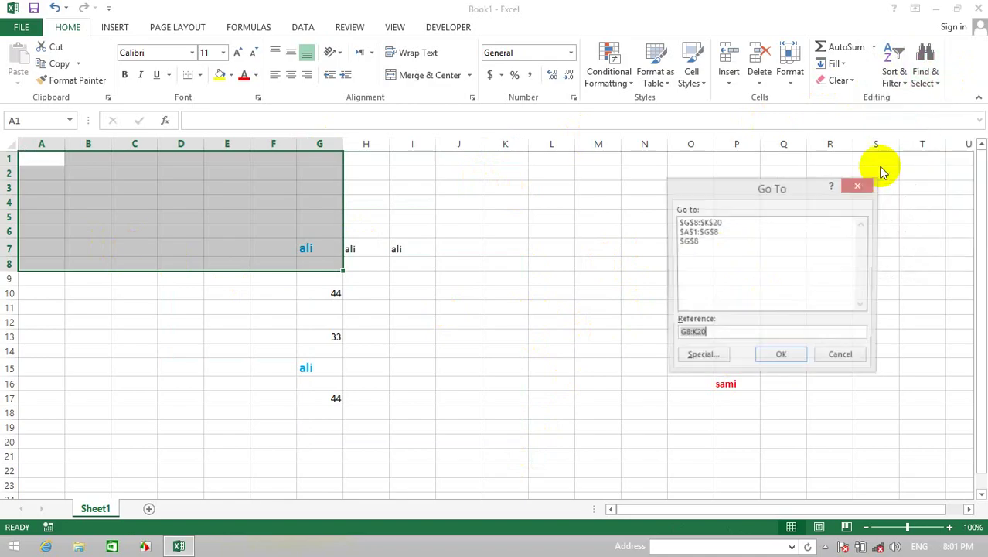
click(708, 242)
click(769, 357)
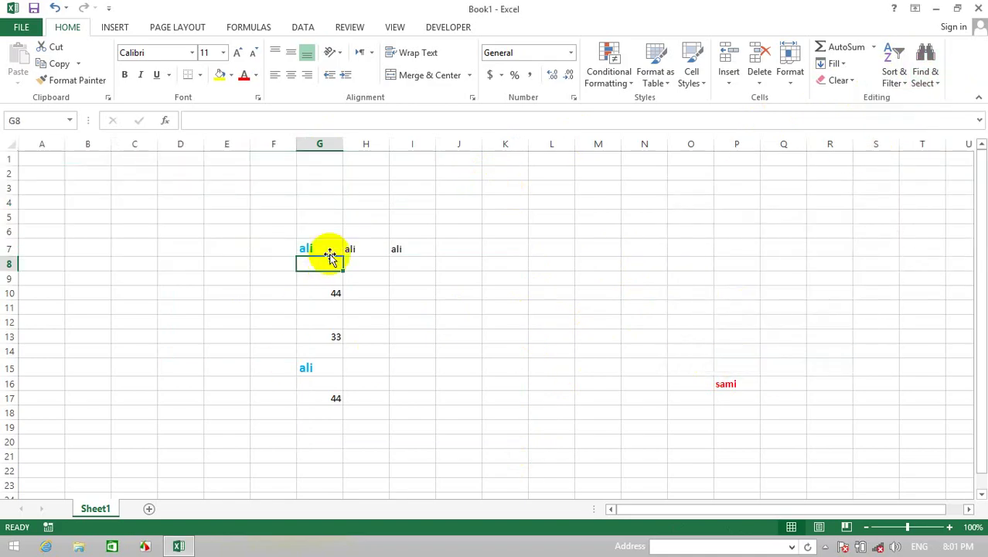
click(924, 77)
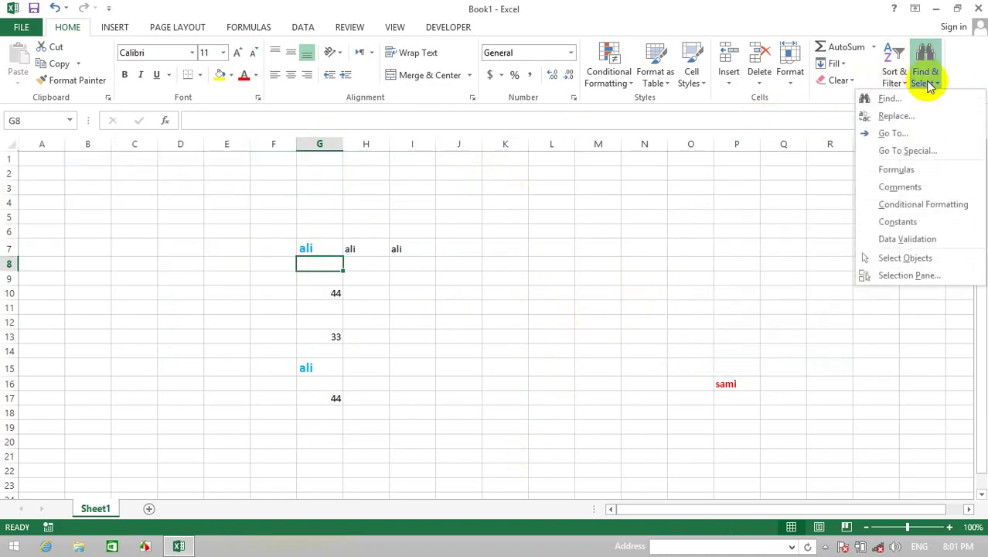
click(915, 152)
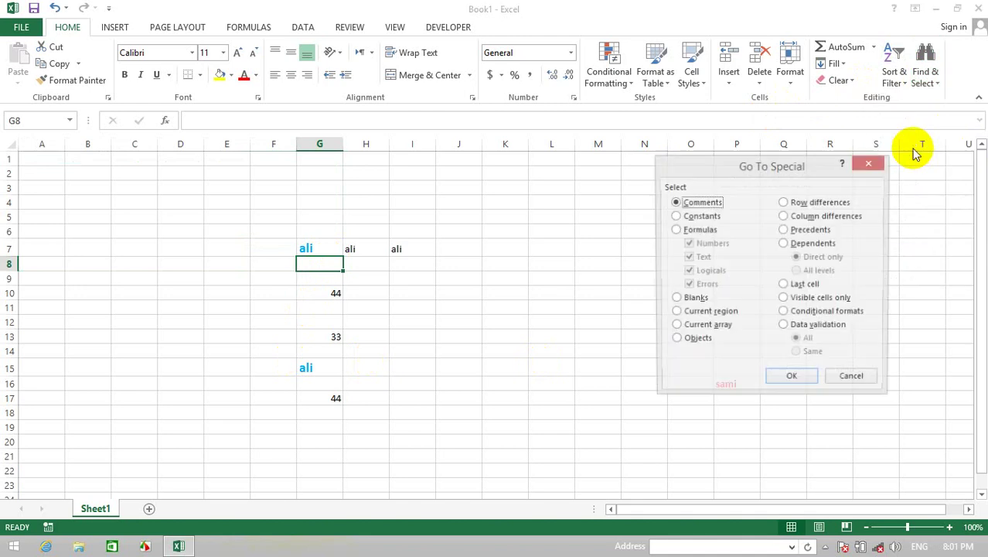
drag(766, 170, 604, 200)
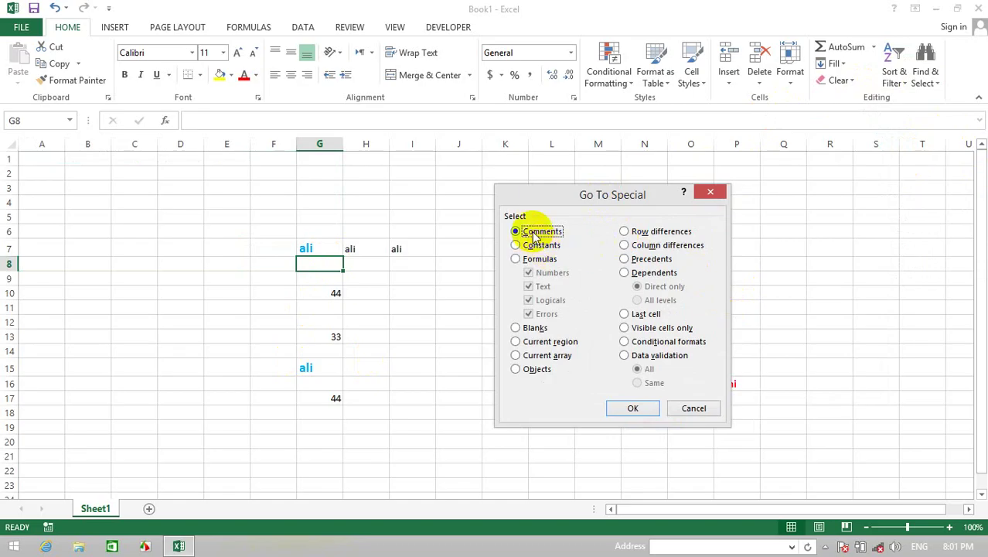
click(694, 408)
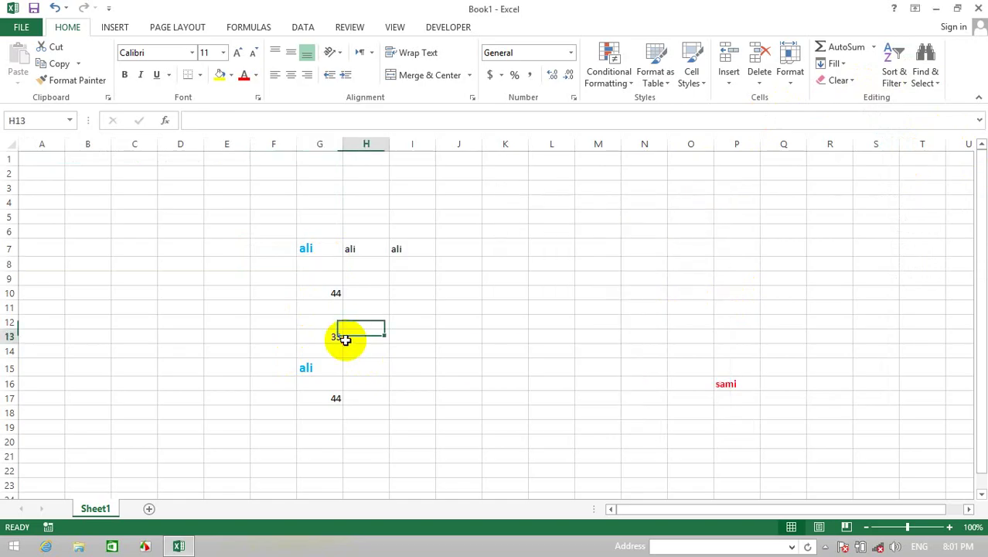
Step: Add a new comment with the text "asdkfjasldk" to the empty cell I14
click(363, 338)
click(421, 353)
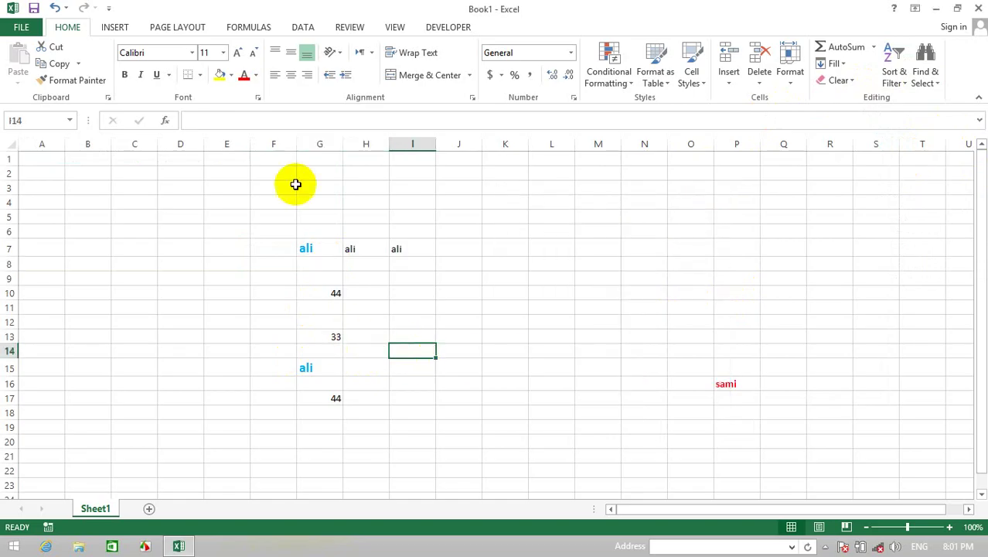
click(114, 27)
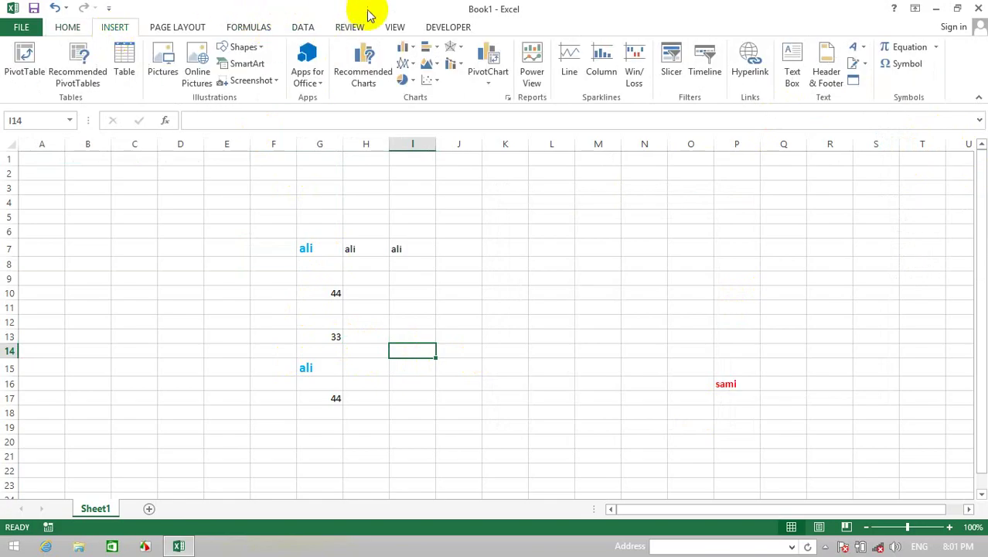
click(352, 27)
click(188, 62)
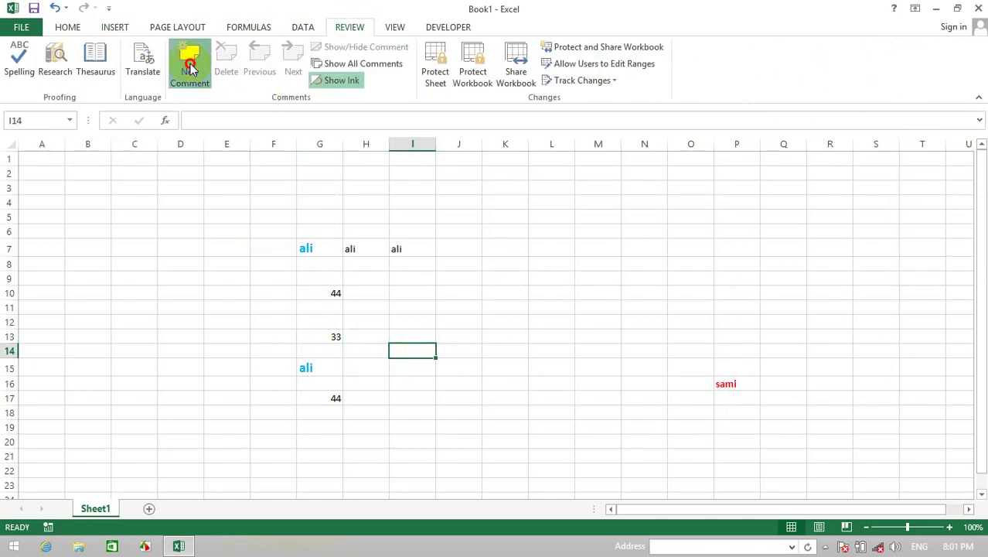
text(asdkfjasldk)
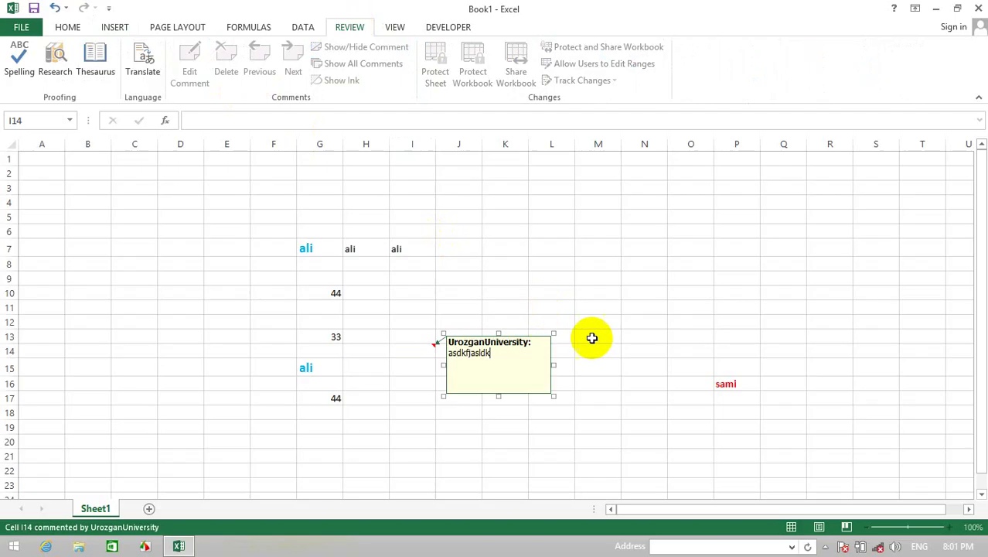
click(597, 309)
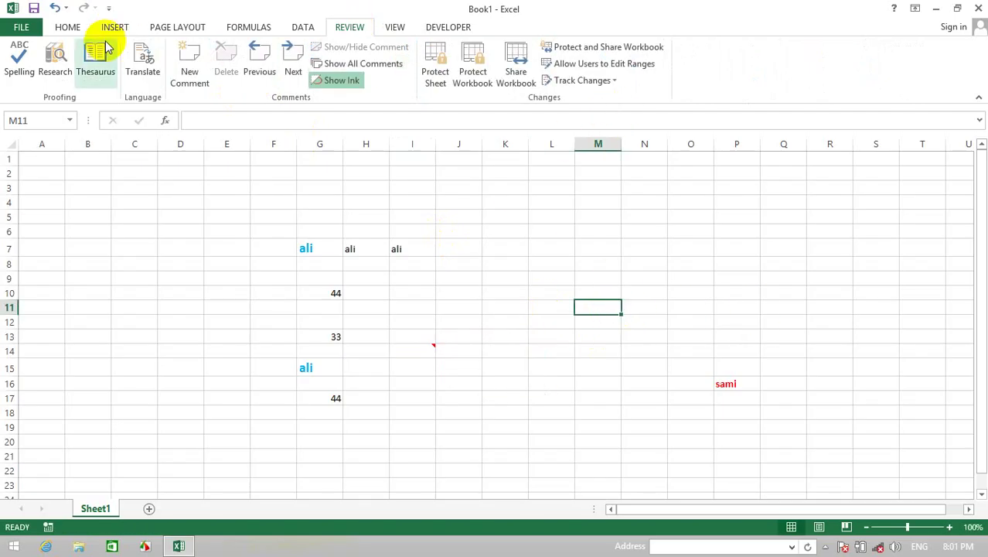
Step: Select the commented cell with Go To Special set to Comments, and deselect it by picking cell O11
click(77, 25)
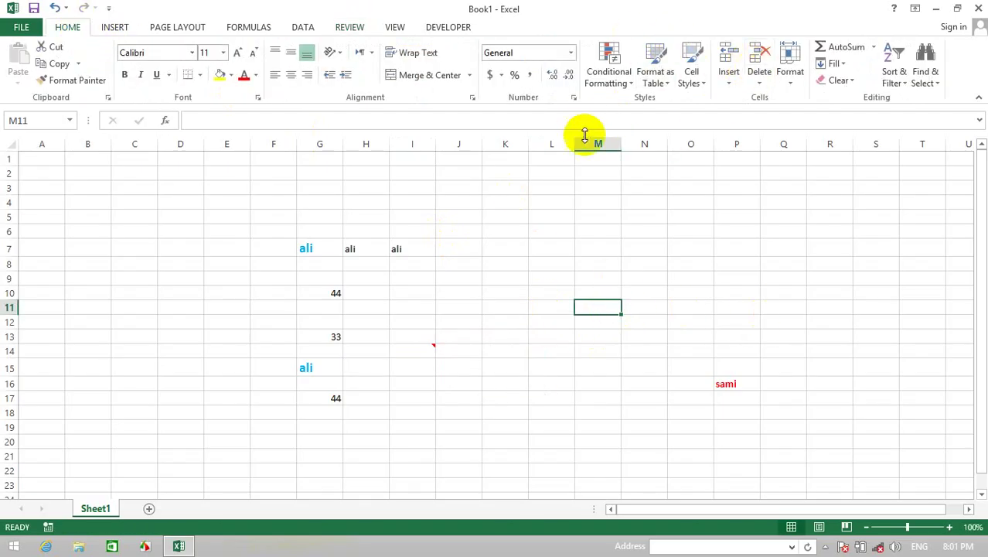
click(925, 78)
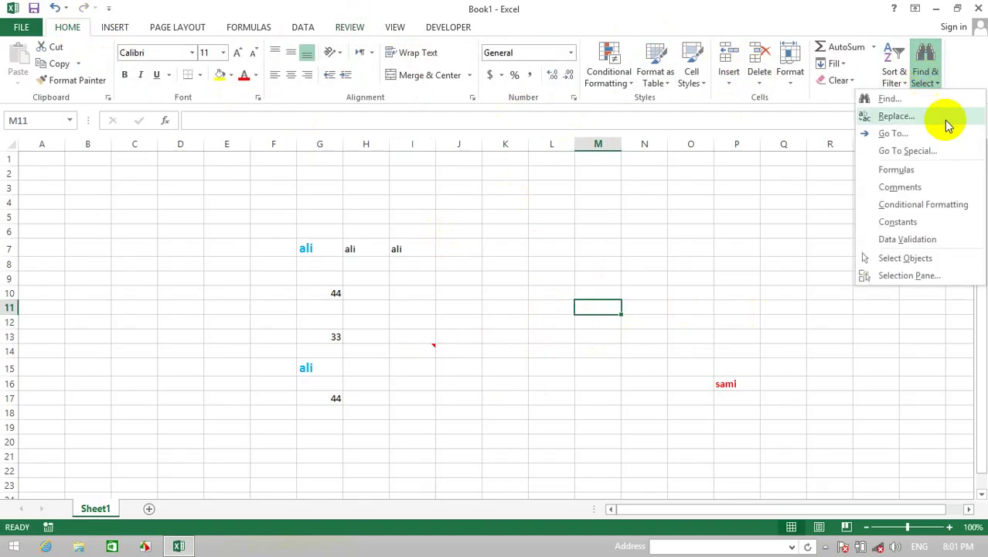
click(908, 151)
click(633, 409)
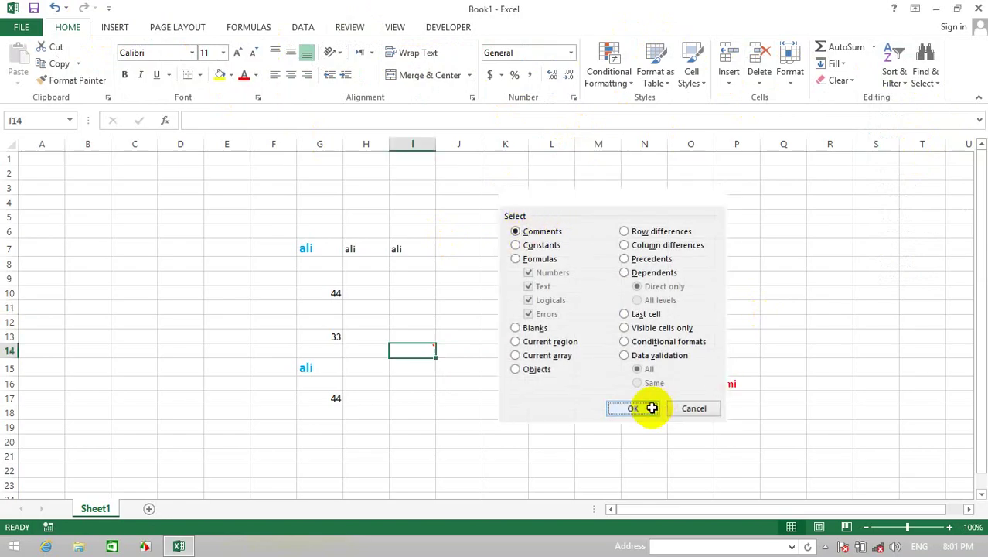
click(691, 308)
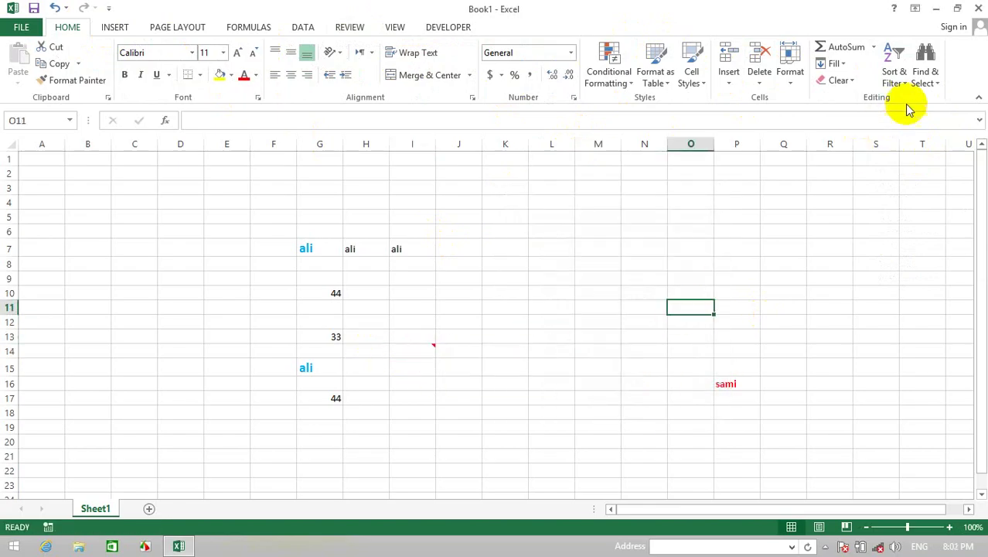
Step: Try the Constants and Formulas options of Go To Special with their Numbers, Text, Logicals and Errors filters, and cancel
click(926, 77)
click(914, 151)
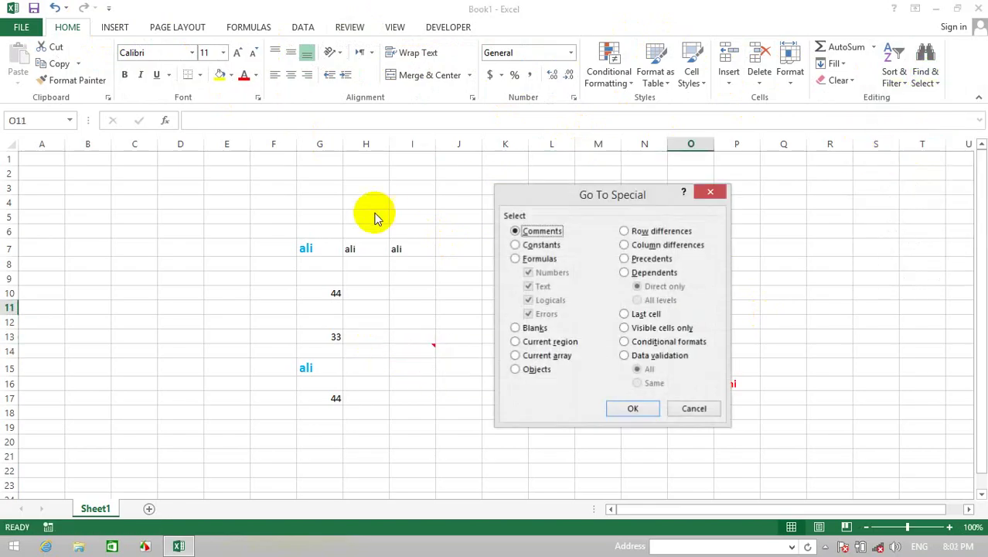
click(516, 245)
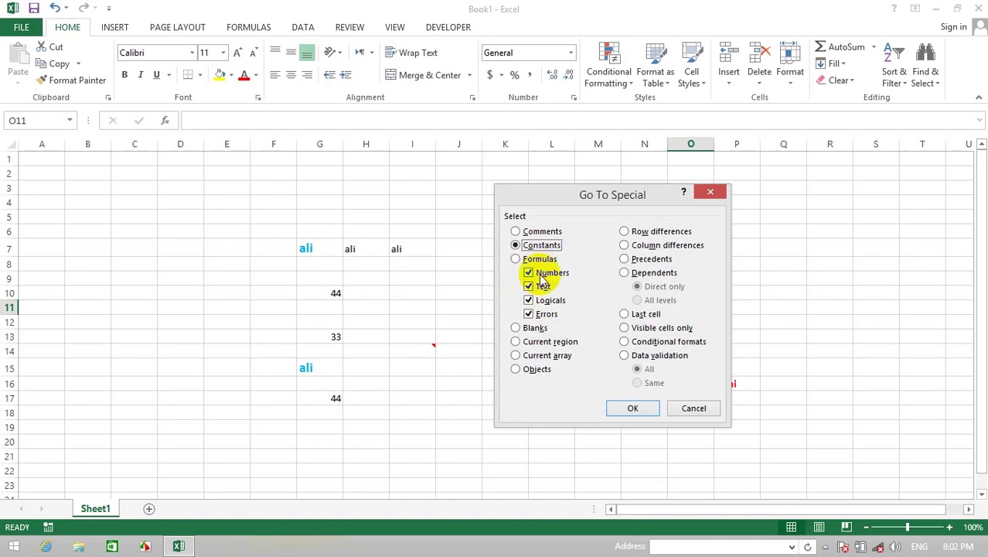
click(542, 272)
click(543, 286)
click(549, 300)
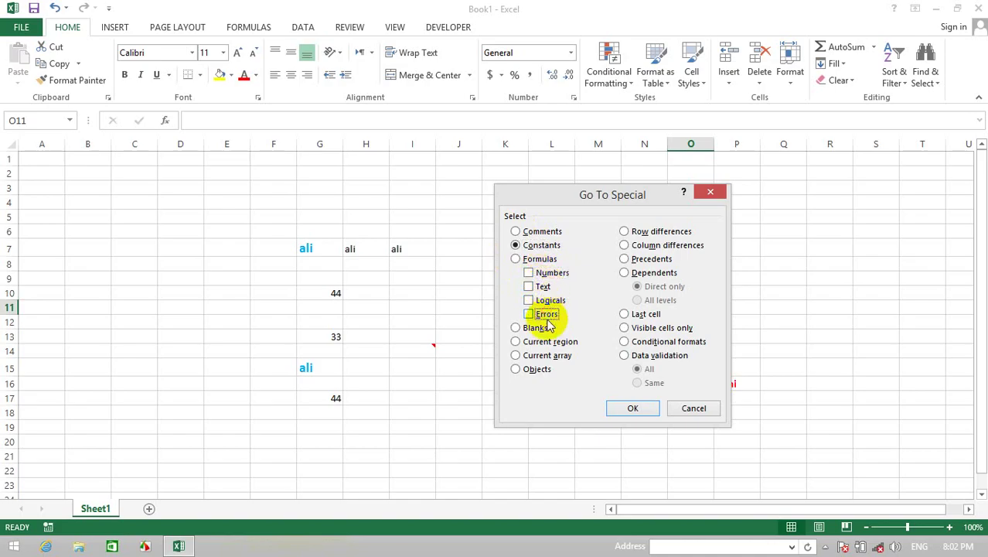
click(542, 313)
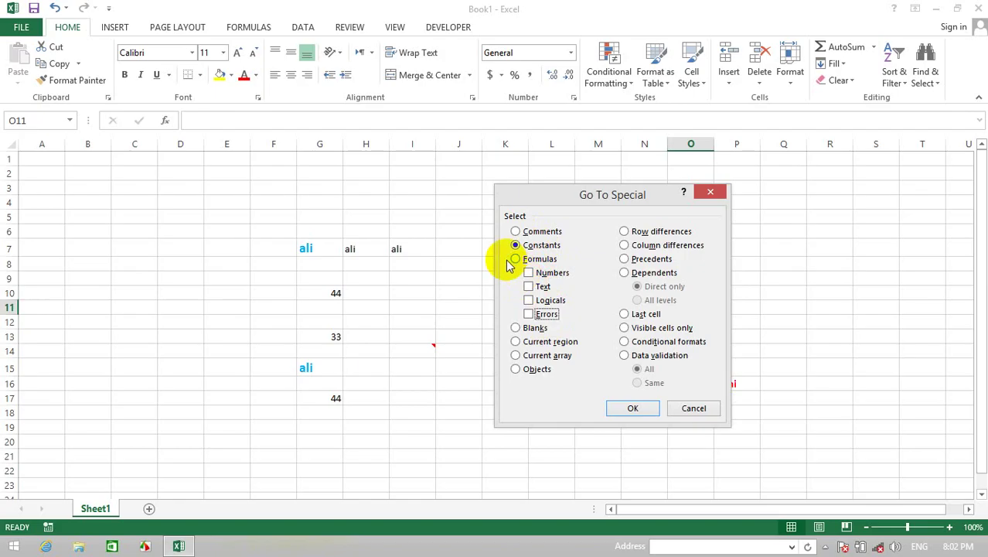
click(542, 286)
click(545, 300)
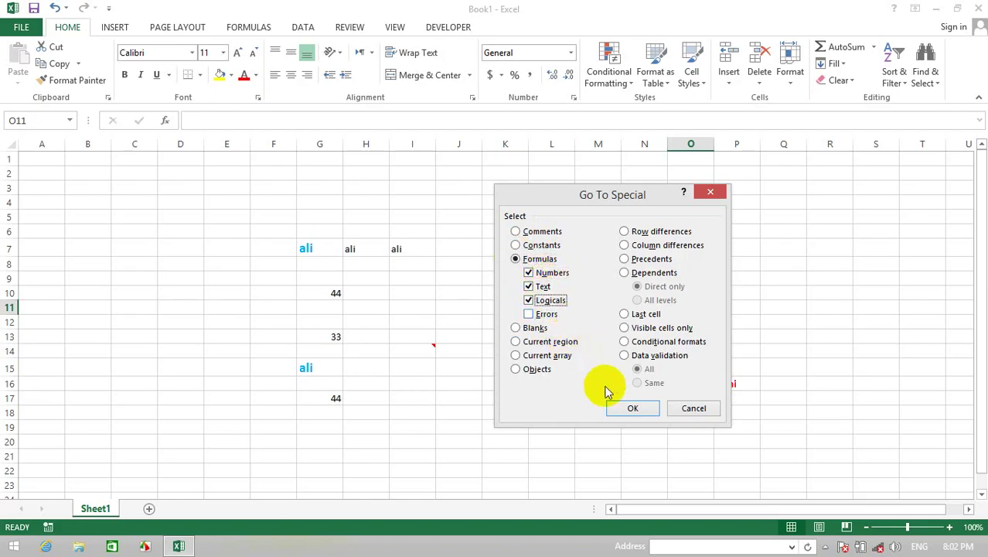
click(686, 408)
Step: Clear the contents of the range E5:M18
click(245, 216)
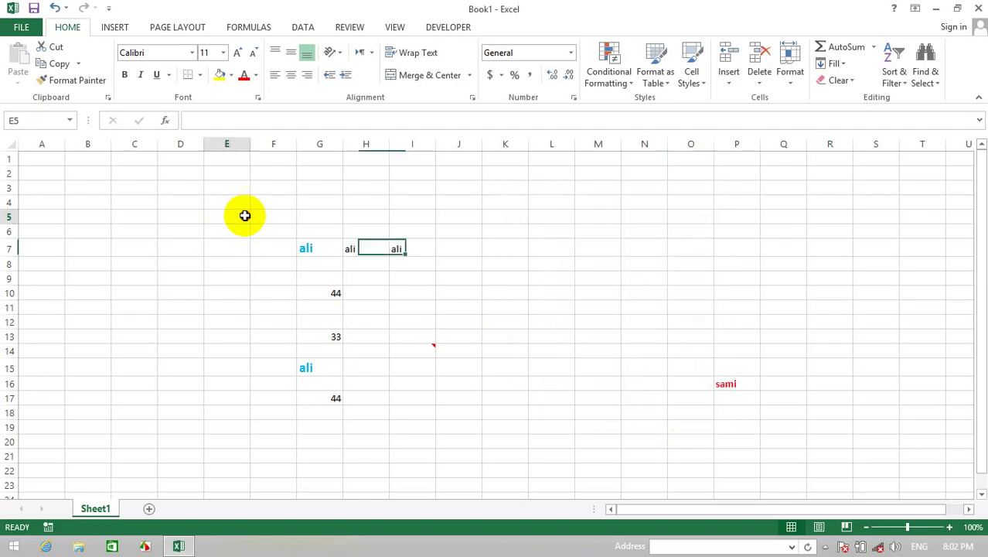
drag(245, 216, 576, 418)
key(Delete)
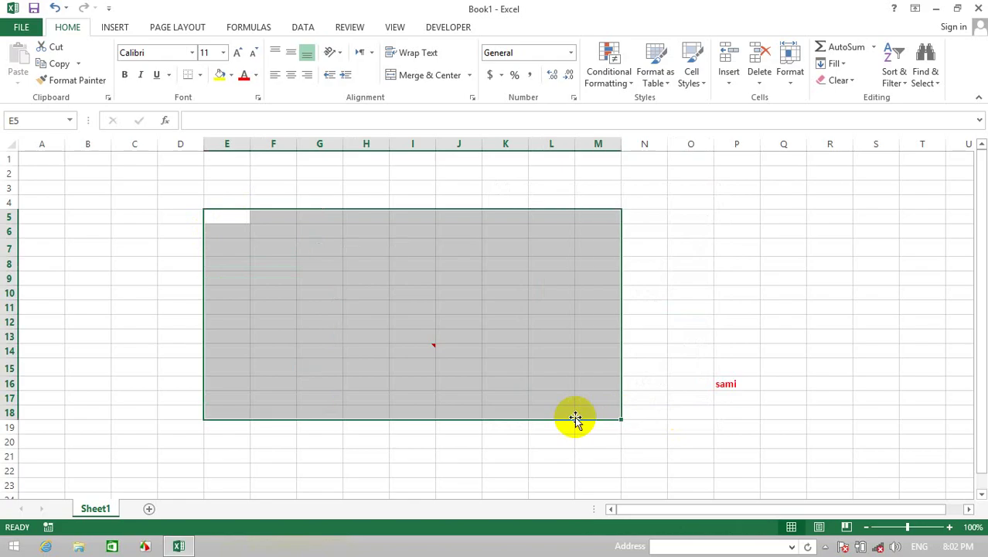
click(527, 398)
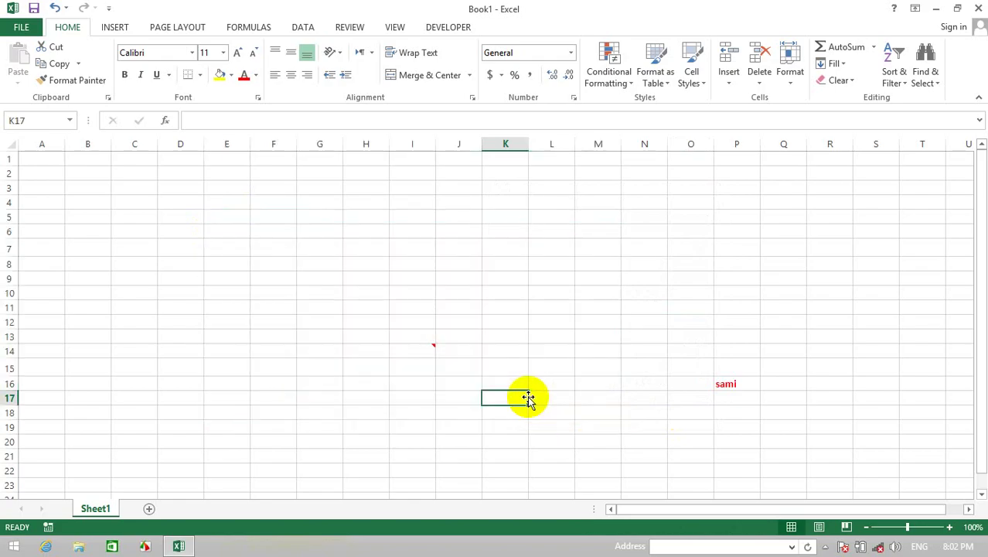
Step: Enter the headers ID, Name, fess, bunus and total across cells K17 to O17
text(ID)
key(Tab)
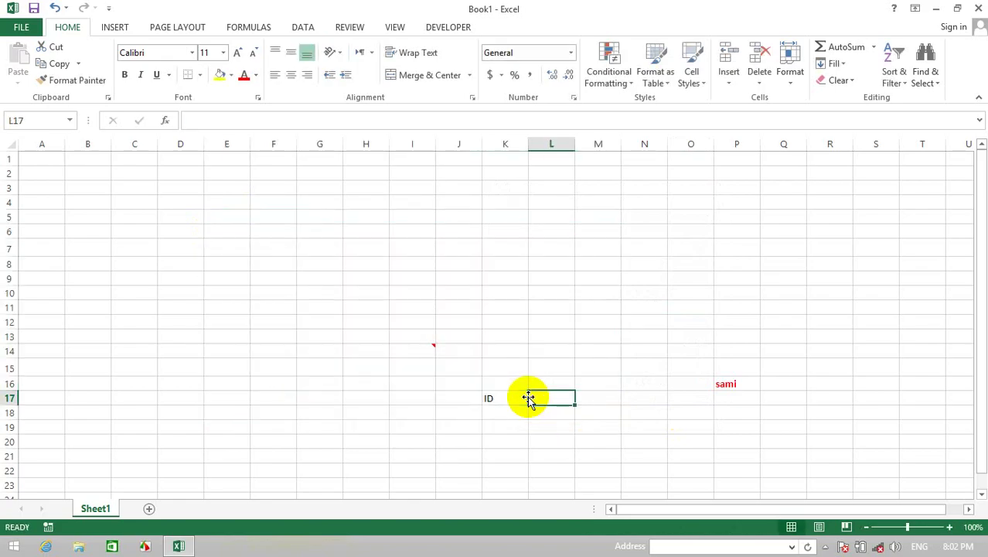
text(Name)
key(Tab)
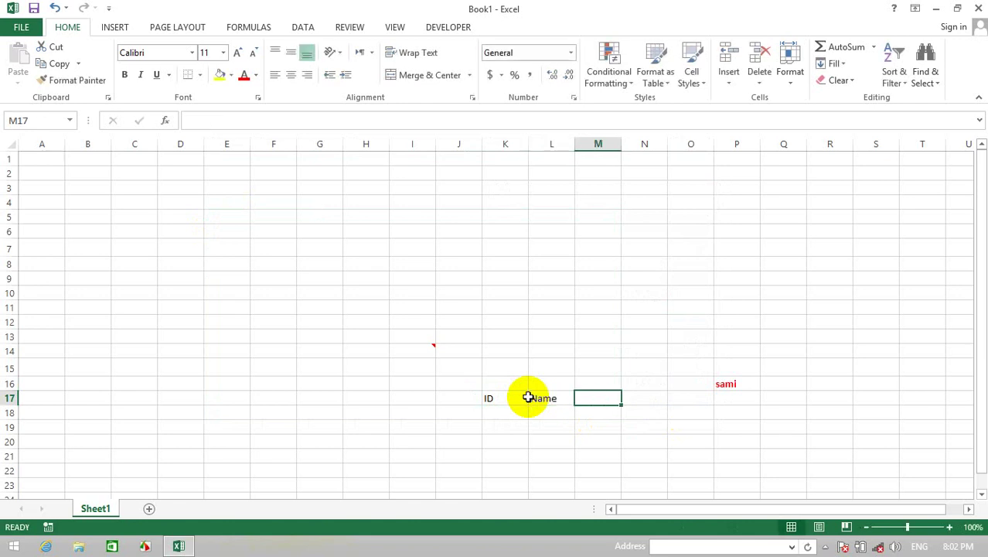
text(fess)
key(Tab)
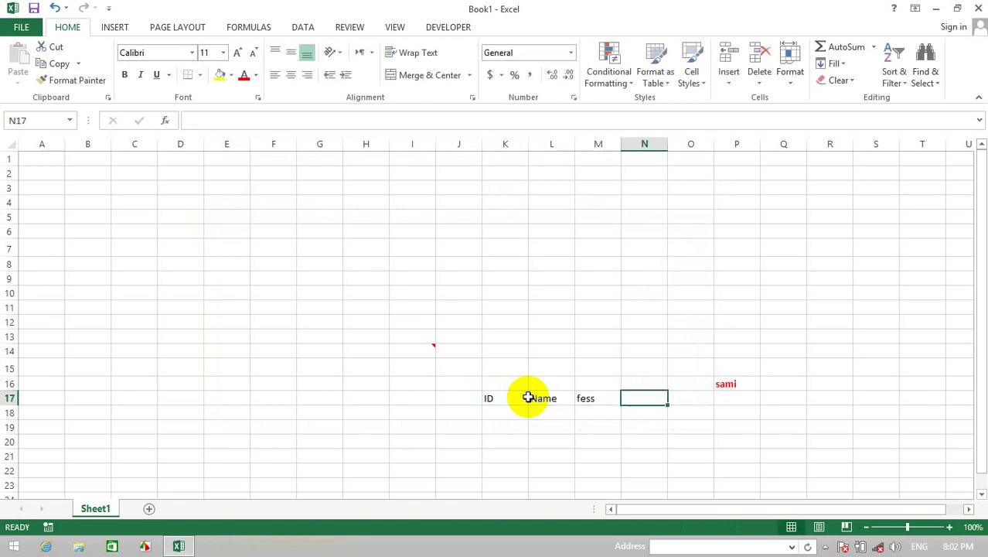
text(bunus)
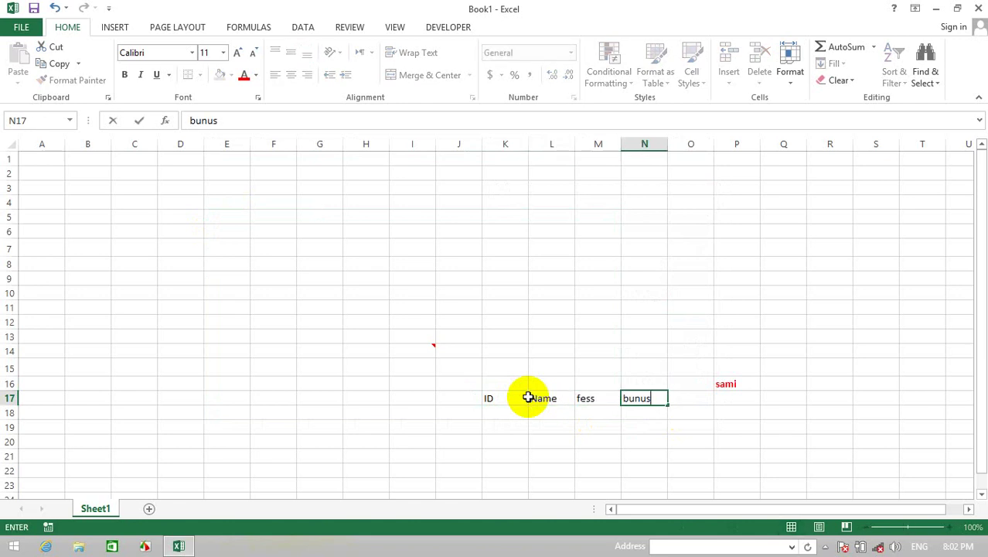
key(Tab)
text(to)
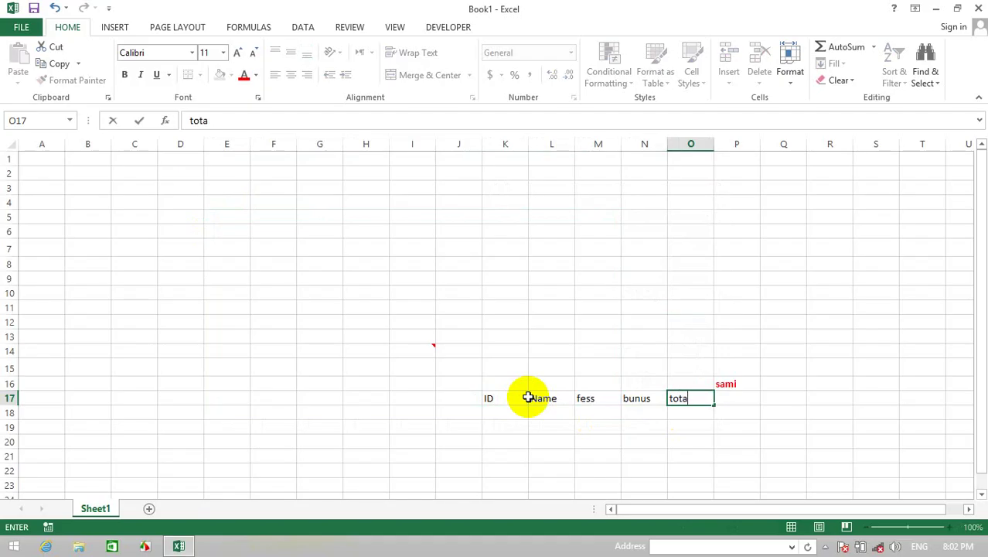
text(tal)
key(Return)
Step: Fill in row 18 with ID 1, a person's name, fess 77 and bunus 77
text(1)
key(Tab)
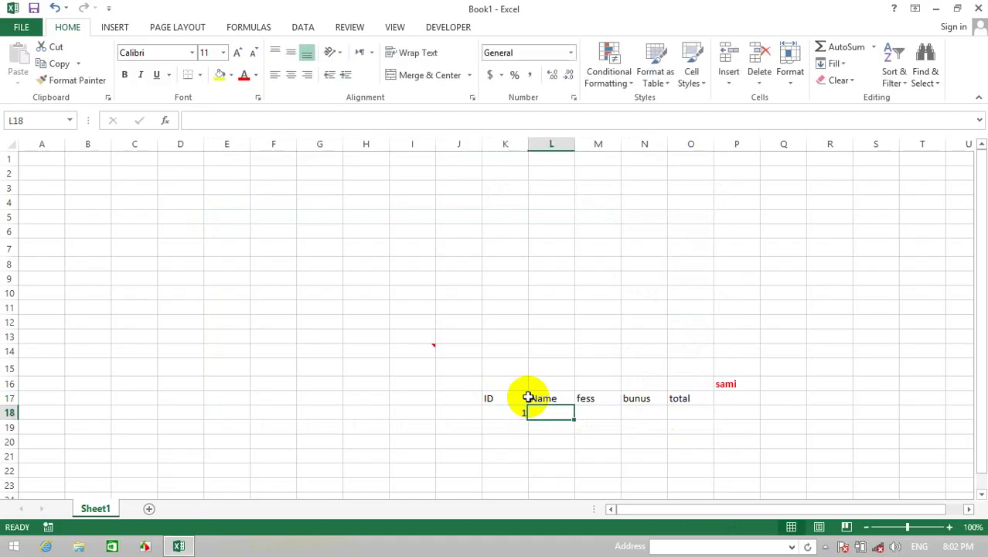
text(khan)
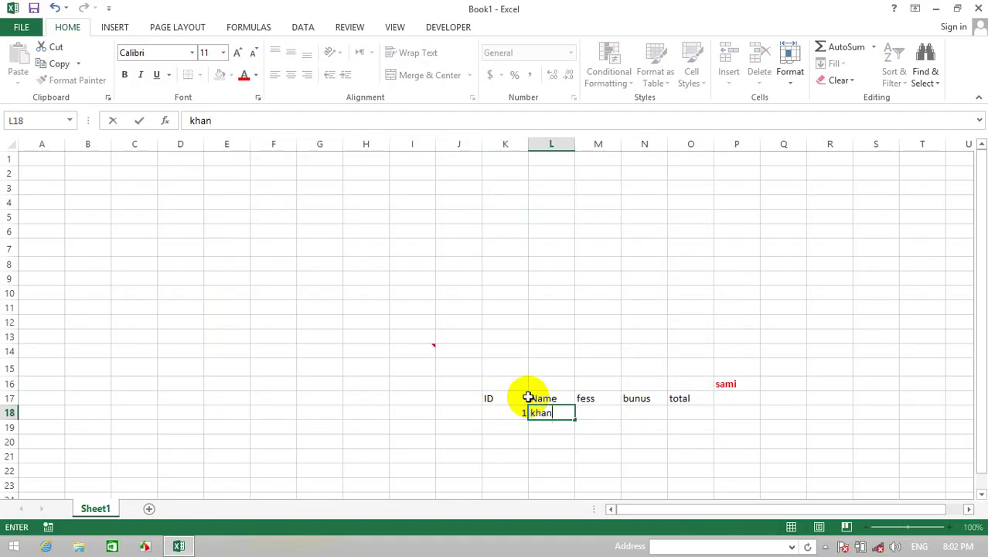
key(Tab)
text(77)
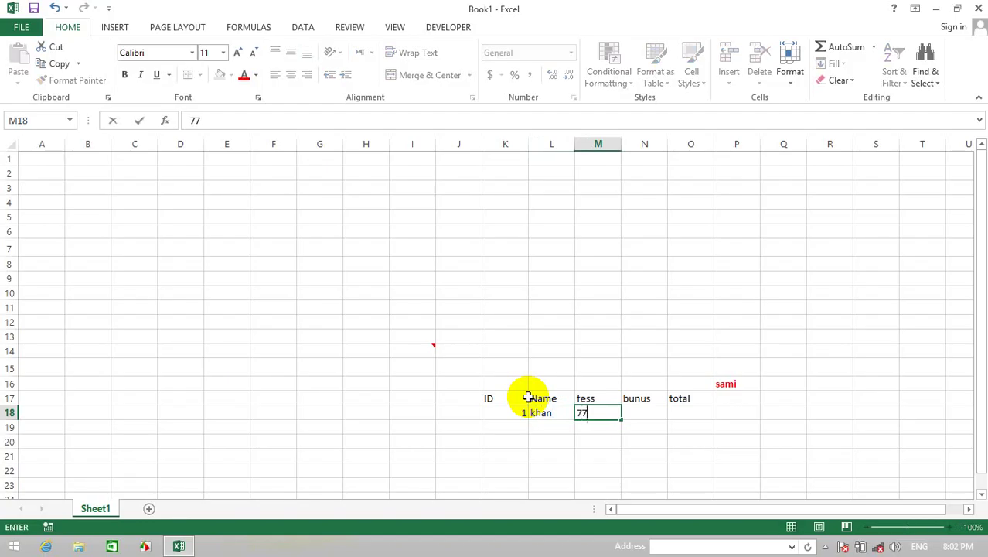
key(Tab)
text(77)
key(Tab)
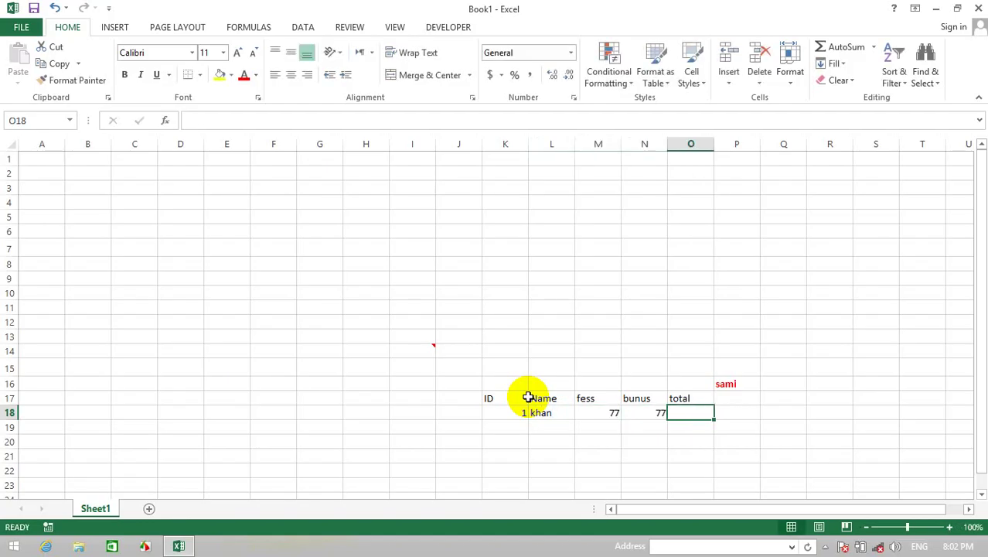
Step: Calculate the total in O18 with a SUM formula over M18:N18
text(=sum)
key(Tab)
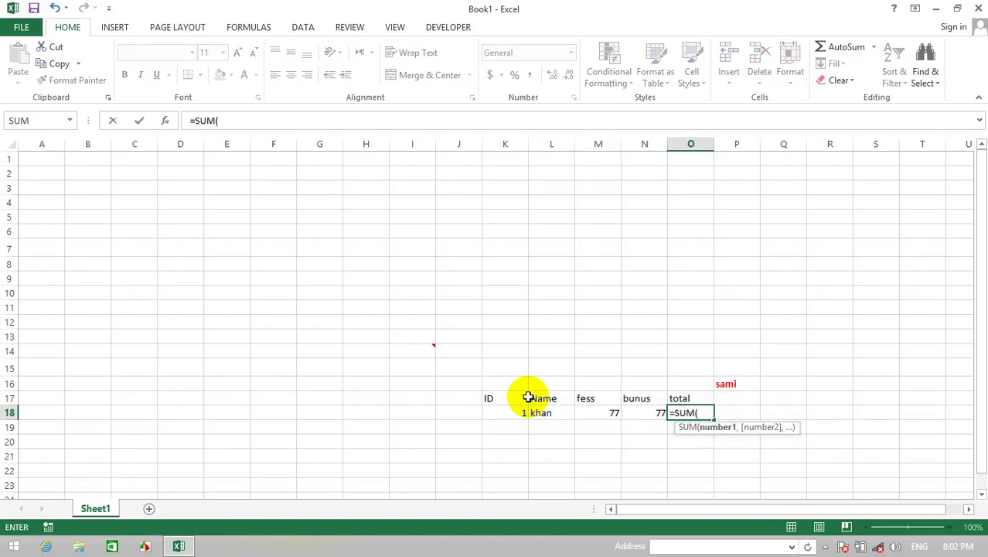
drag(599, 412, 641, 422)
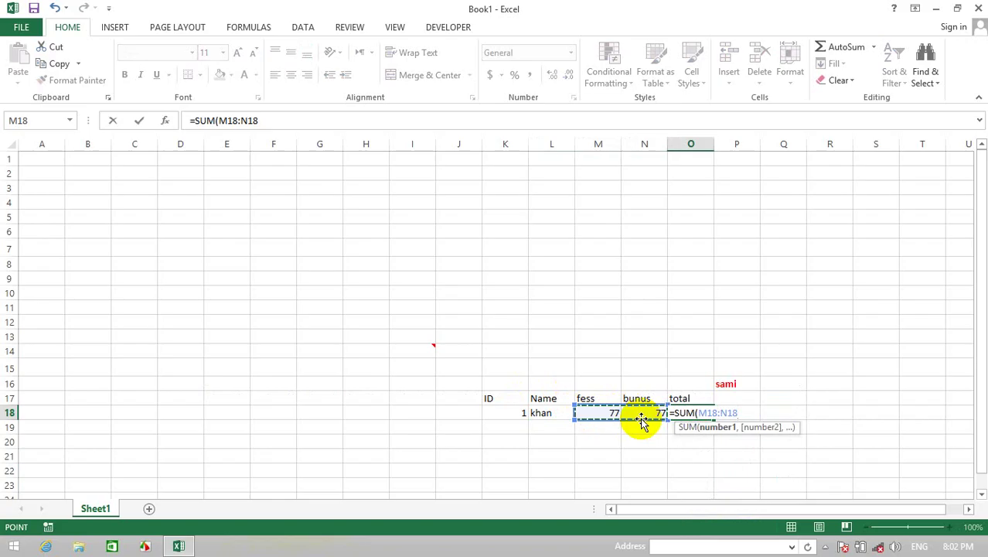
key(Return)
Step: Fill in row 19 with ID 3, a person's name, fess 99 and bunus 0
text(3)
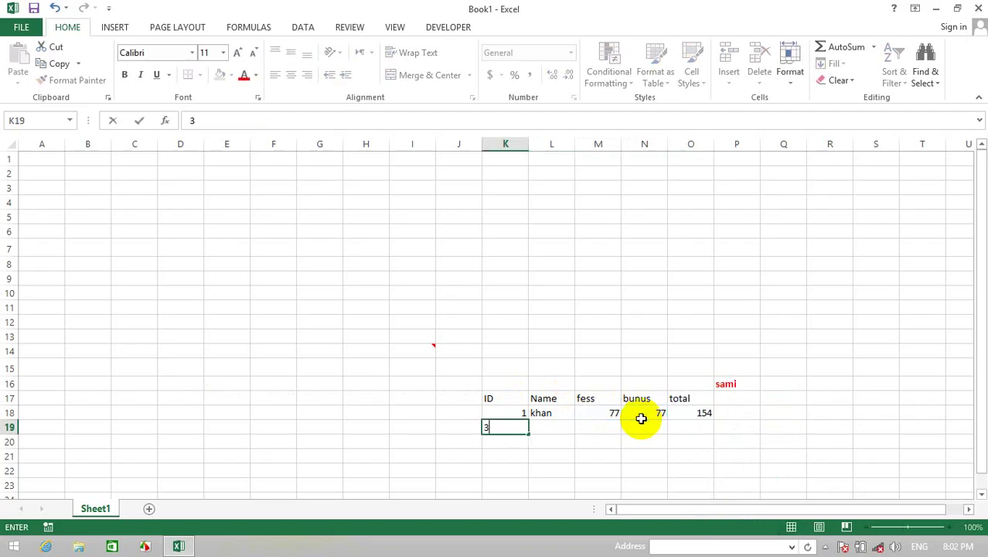
key(Tab)
text(jan)
key(Tab)
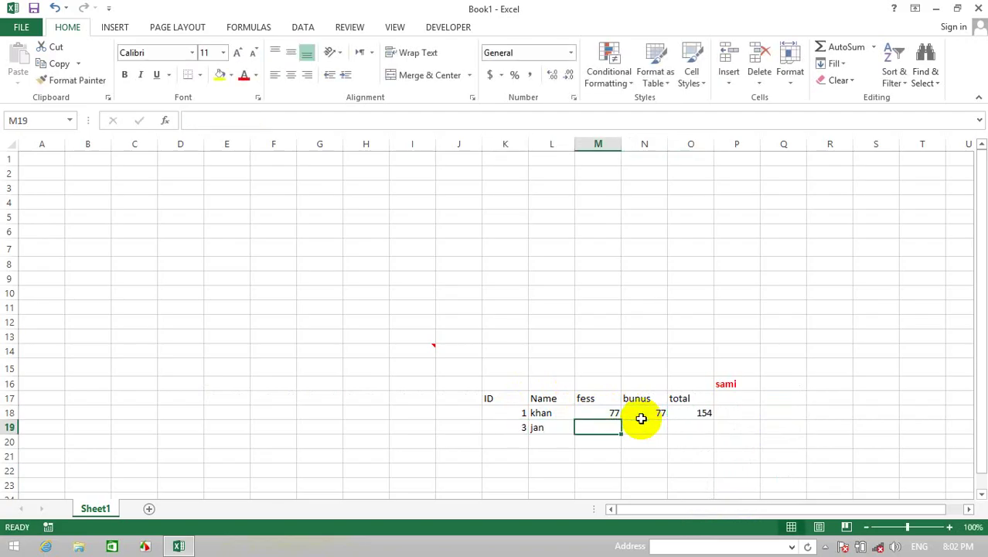
text(99)
key(Tab)
text(0)
key(Tab)
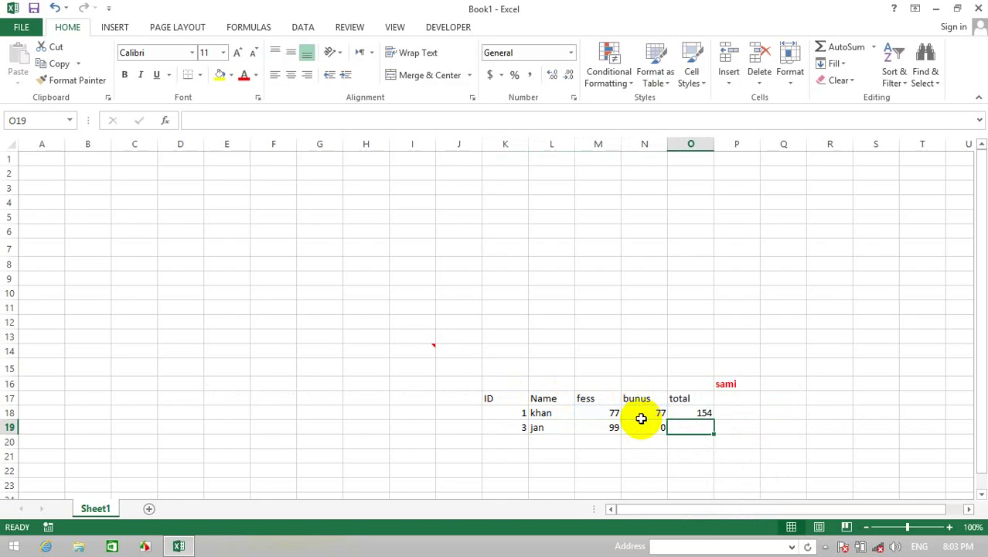
key(Return)
Step: Fill in row 20 with ID 4, a person's name, fess 88 and bunus 77
text(4)
key(Tab)
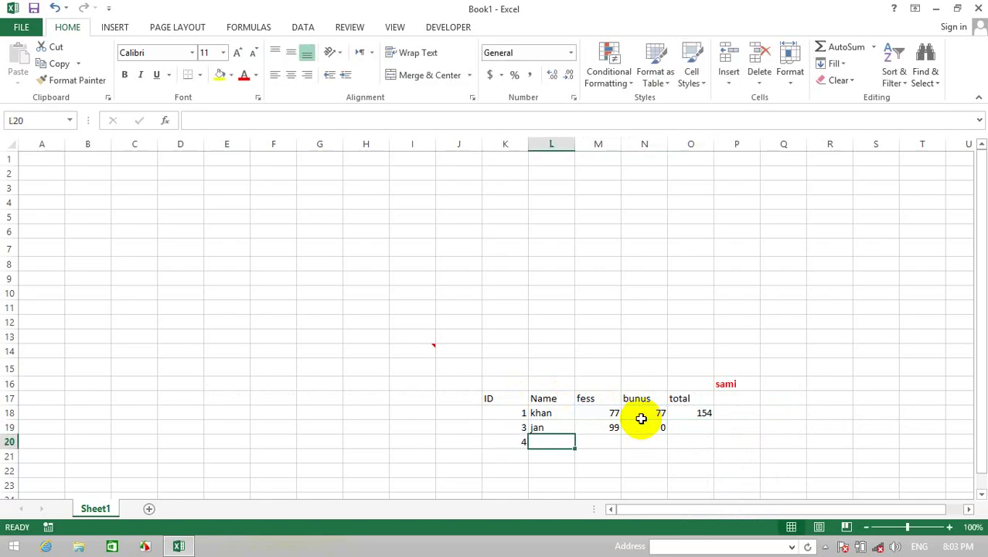
text(ali)
key(Tab)
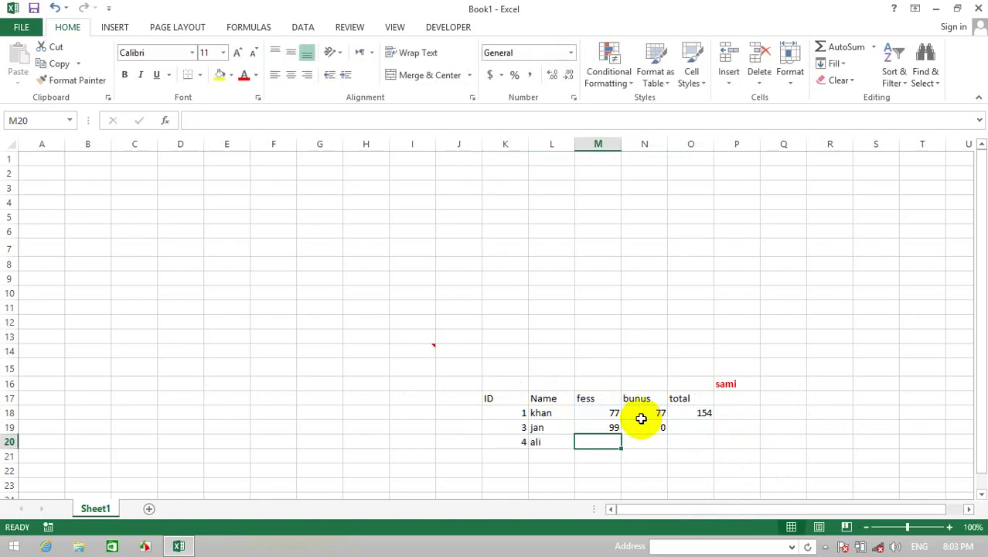
text(88)
key(Tab)
text(77)
key(Return)
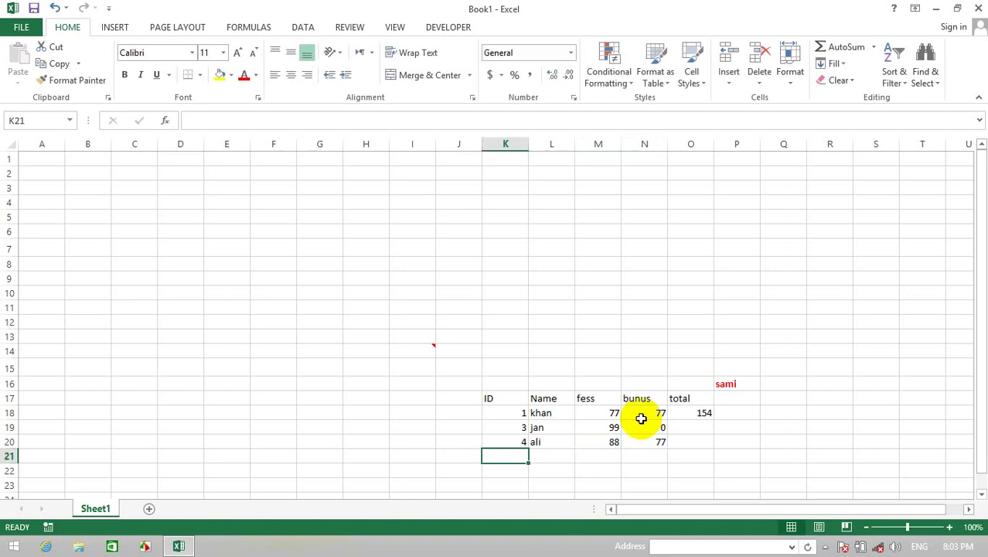
Step: Copy the total formula from O18 down to O20
drag(689, 415, 708, 453)
click(712, 418)
click(704, 411)
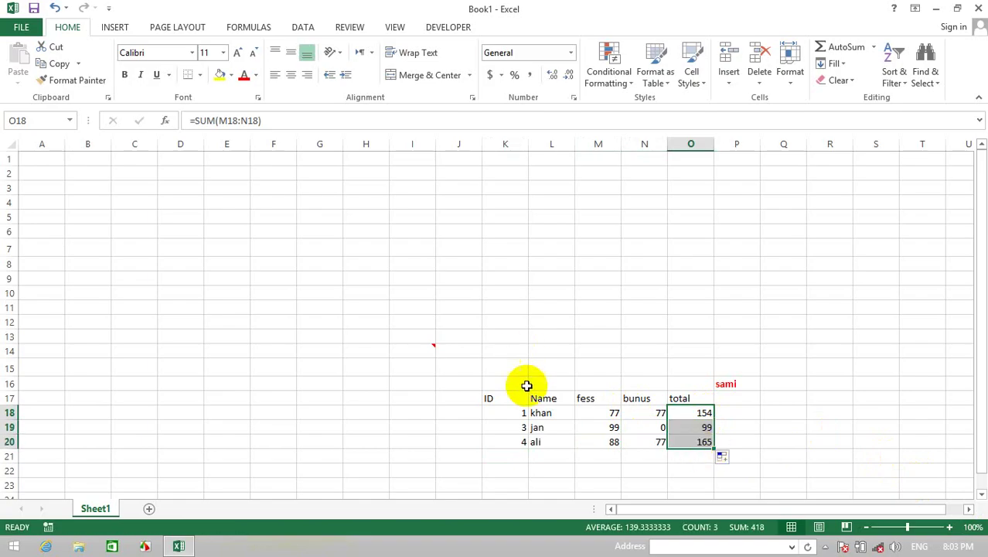
Step: Apply All Borders to the range K17:O21
drag(526, 399, 678, 453)
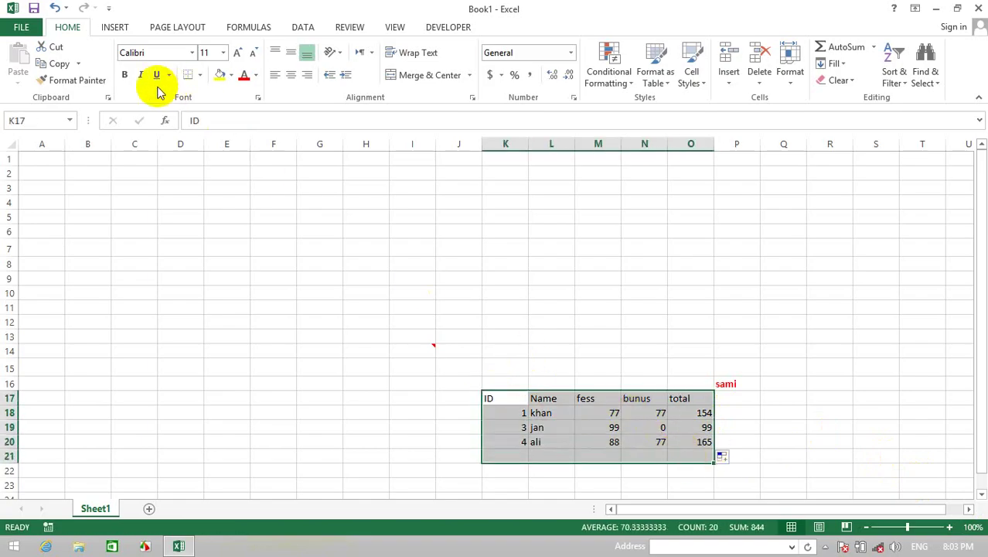
click(198, 75)
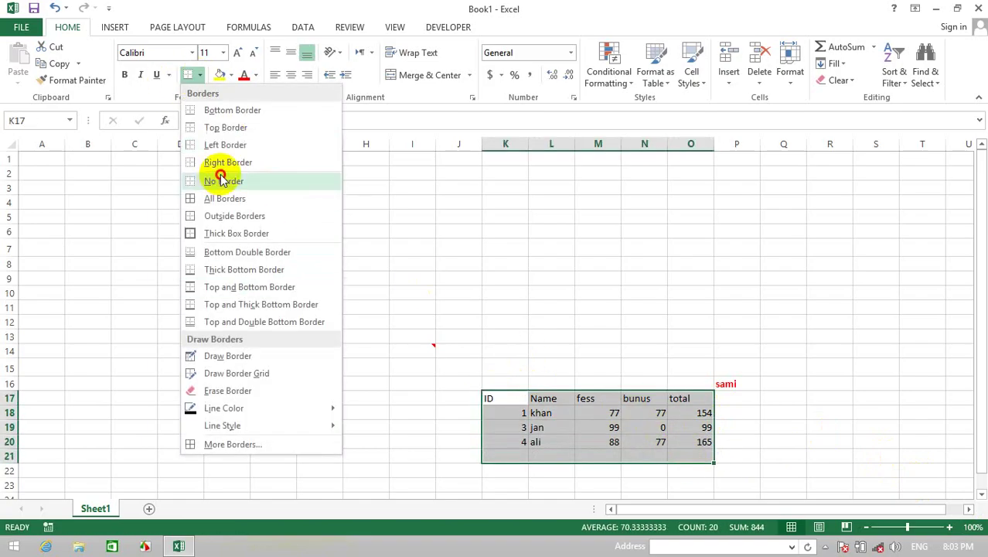
click(216, 166)
click(199, 75)
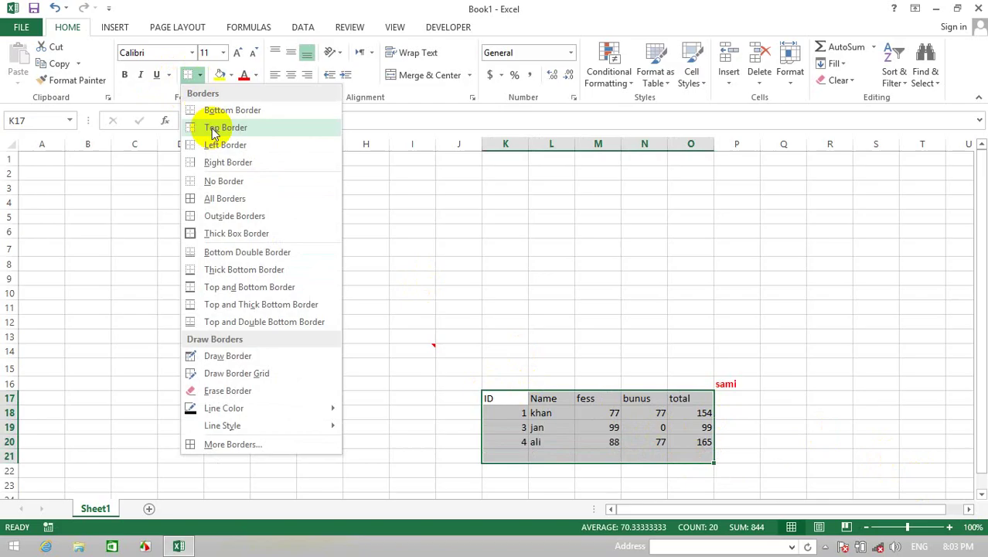
click(193, 199)
Step: Enter 66 in cell E6 and 77 in cell F6
click(216, 230)
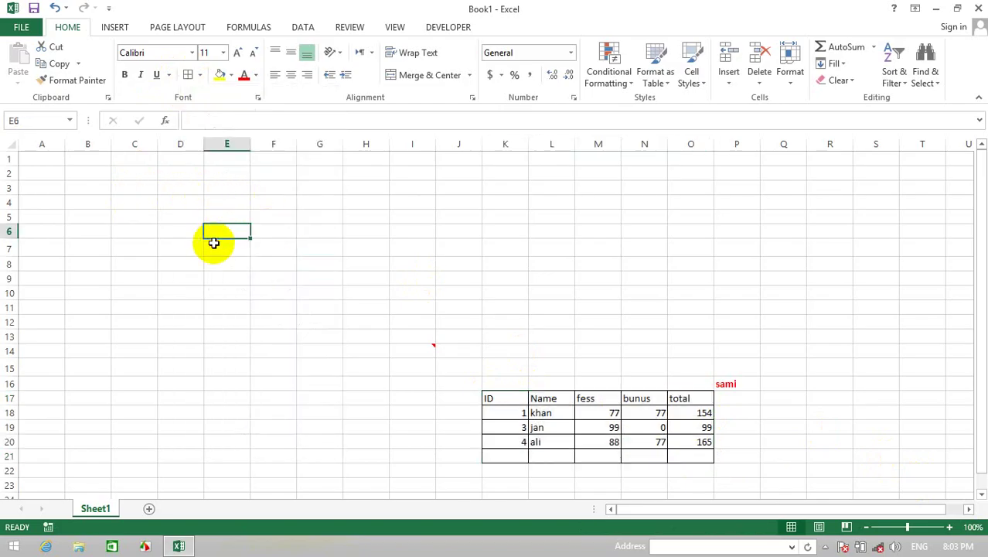
text(66)
key(Tab)
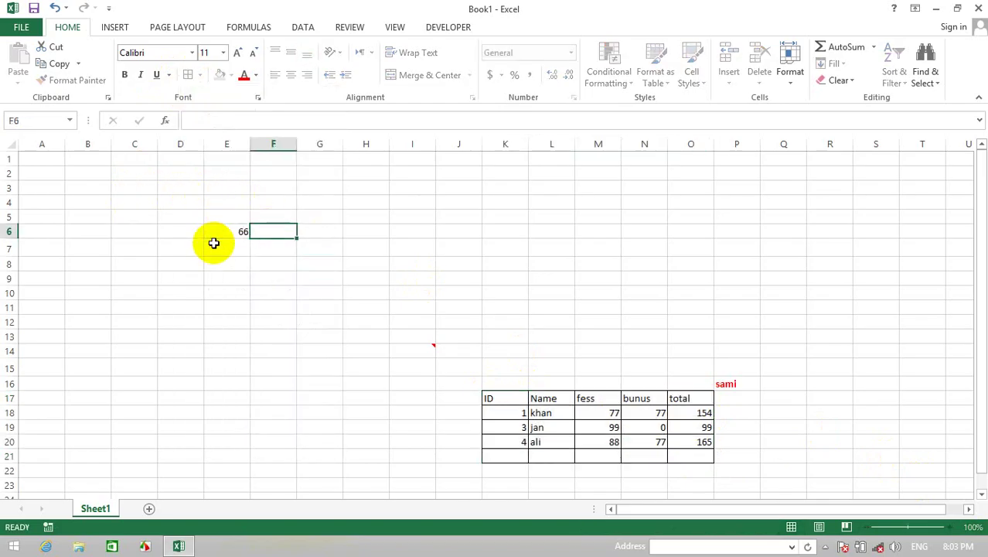
text(77)
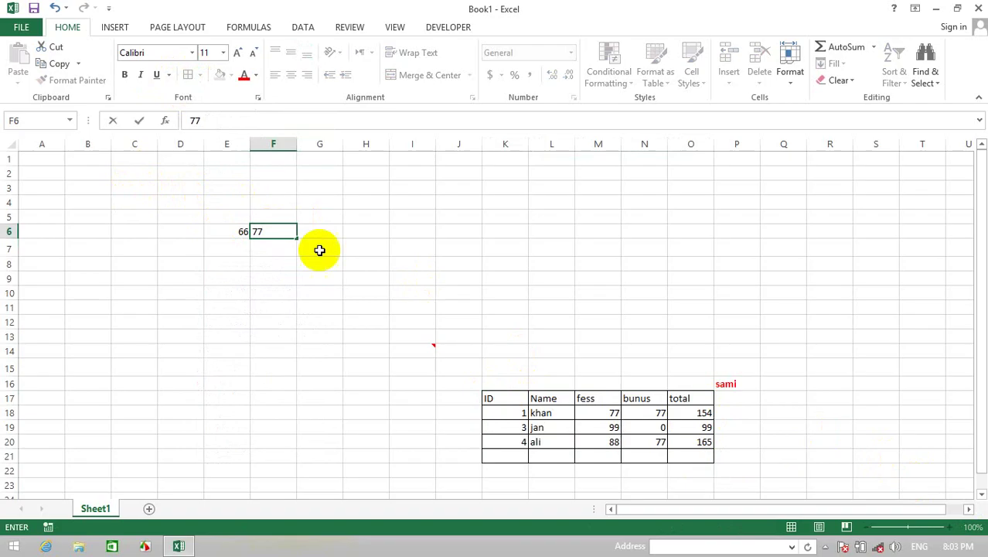
Step: Calculate the sum of E6:F6 in cell F9 with the SUM function
click(265, 273)
text(=)
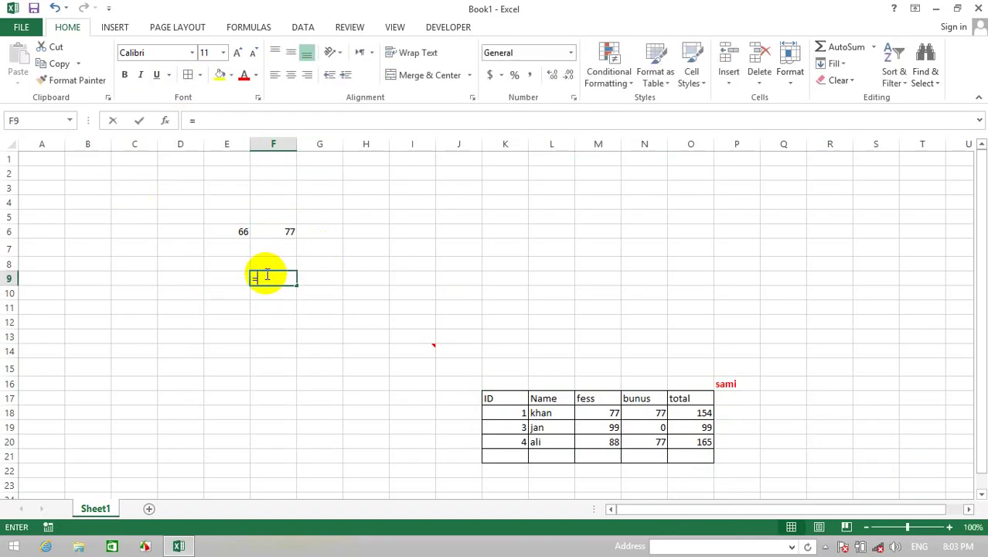
text(sum)
key(Tab)
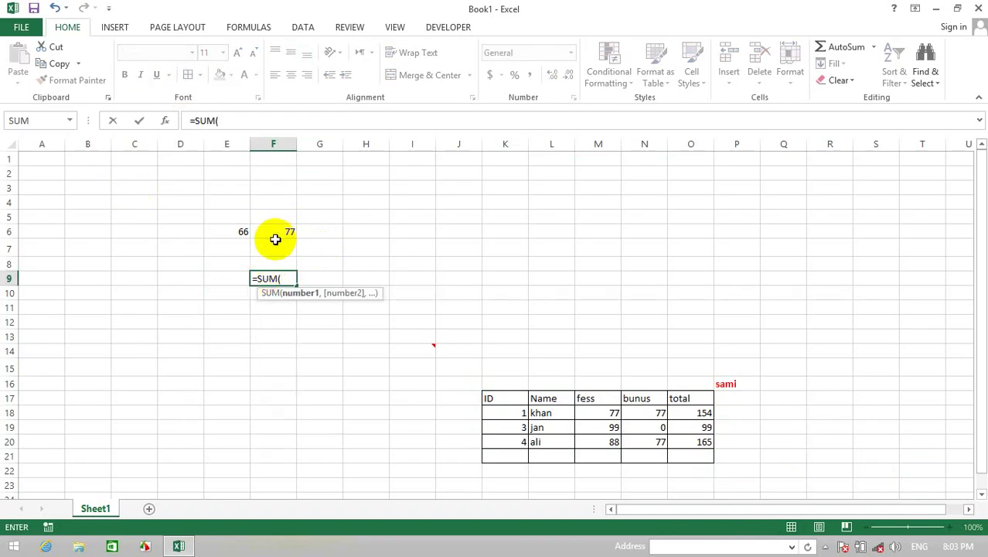
drag(243, 232, 261, 230)
key(Return)
Step: Enter 8 in cell J7 and the letter "o" in cell K7
click(461, 243)
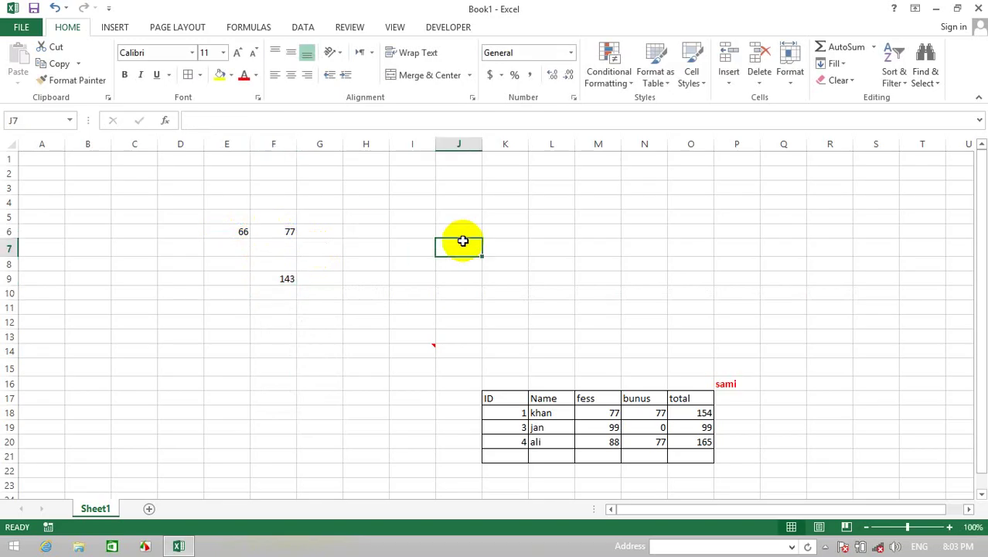
key(Right)
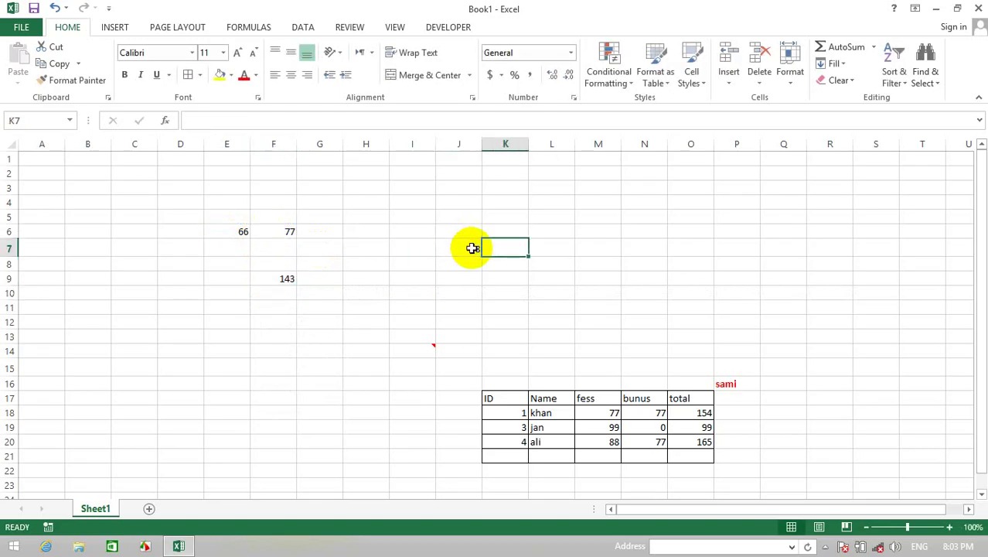
text(o)
click(551, 235)
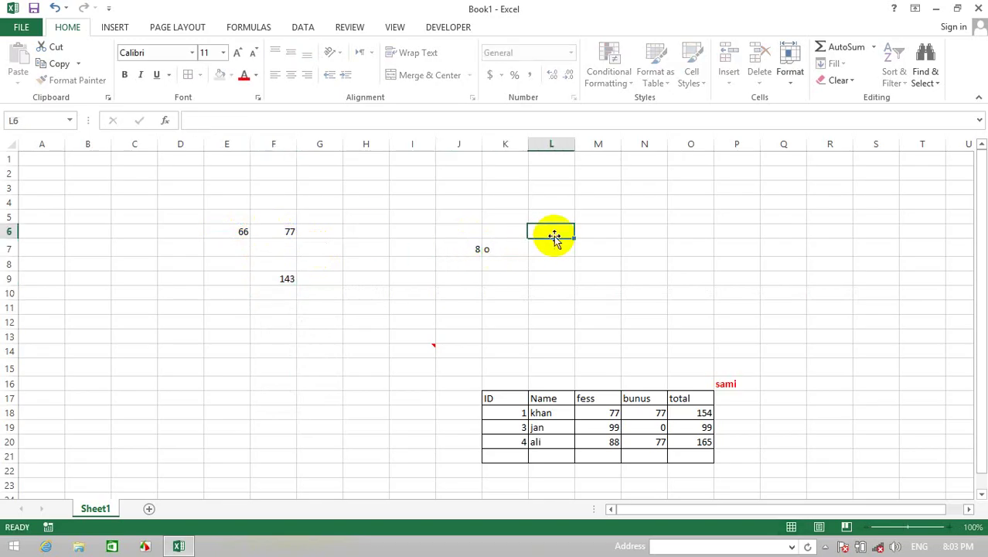
Step: Enter a SUM formula over J7:K7 in cell L7
click(555, 246)
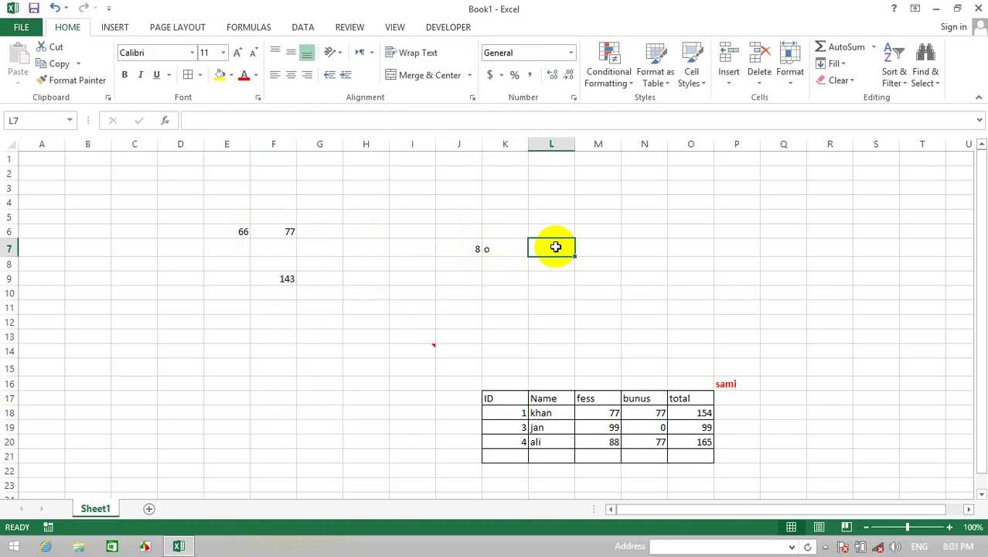
text(0)
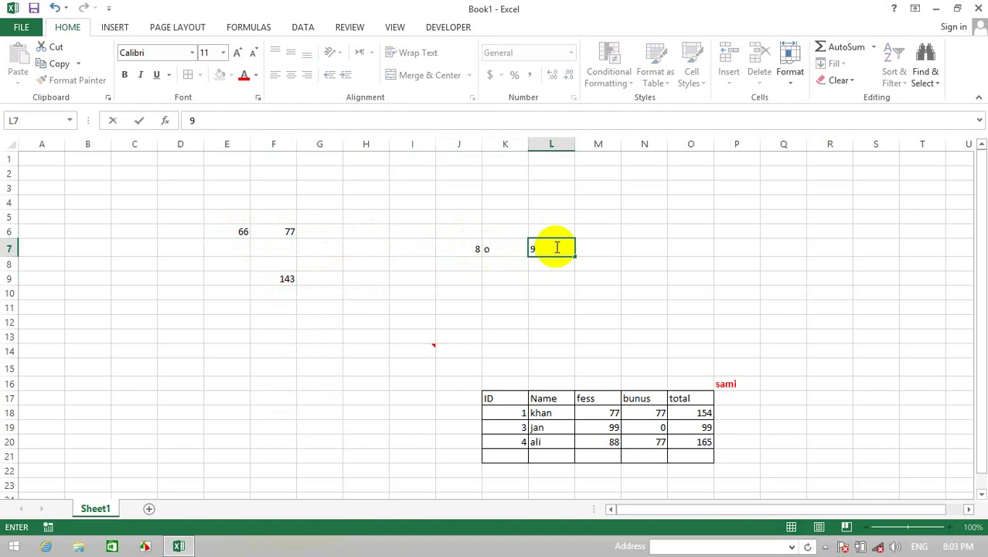
text(=SUM()
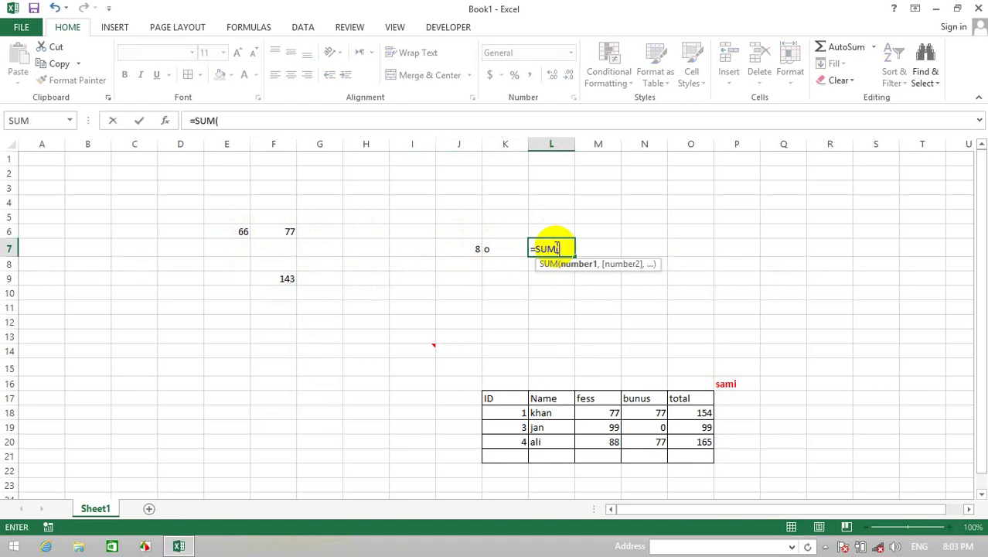
drag(468, 244, 487, 247)
key(Return)
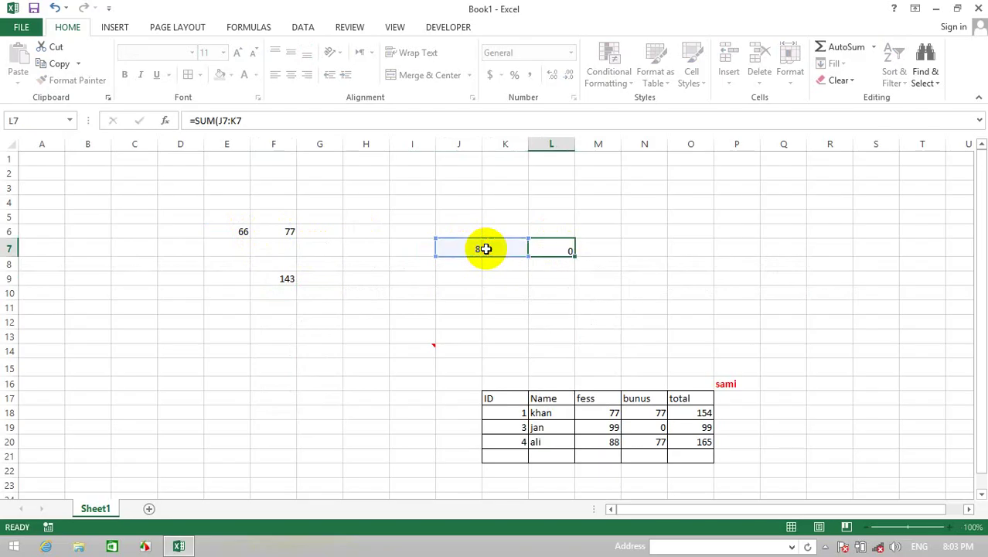
Step: Replace the formula in cell L7 with a SUM formula that adds J7+K7 using the plus operator
click(549, 241)
text(=si)
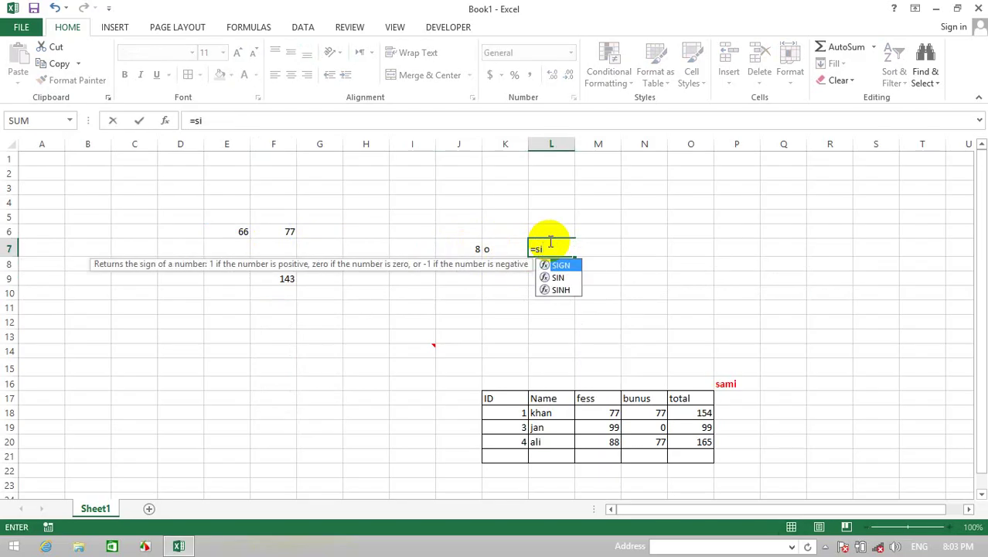
key(Escape)
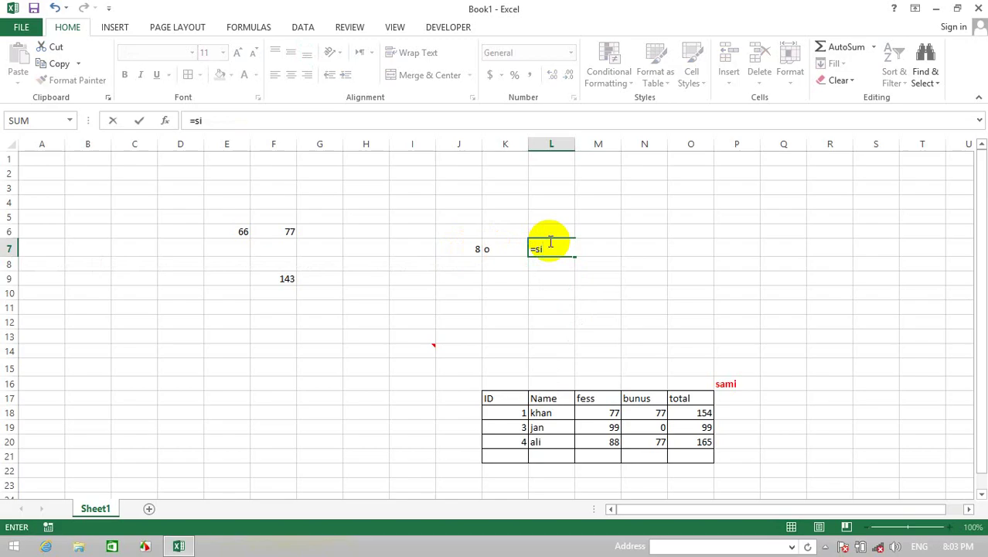
key(BackSpace)
text(um)
key(Tab)
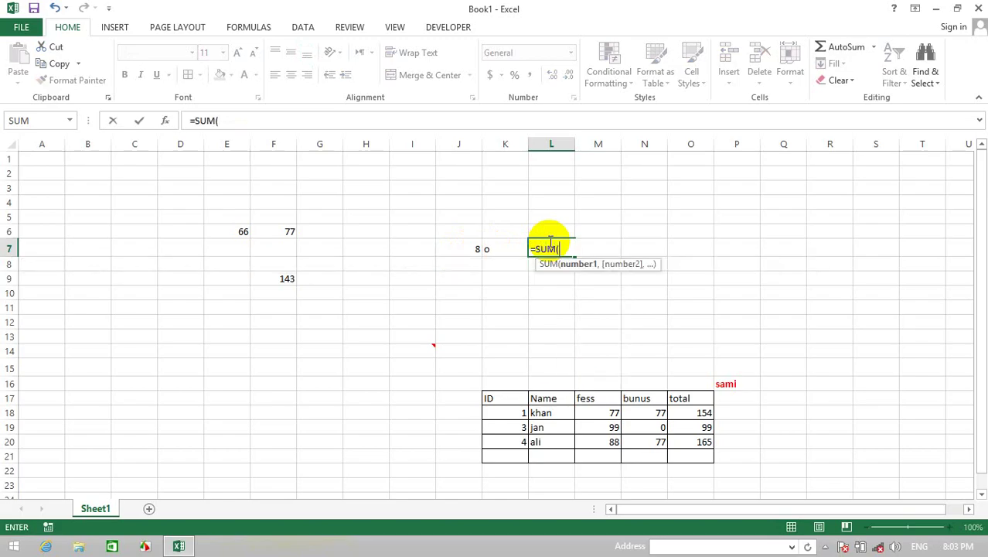
click(463, 246)
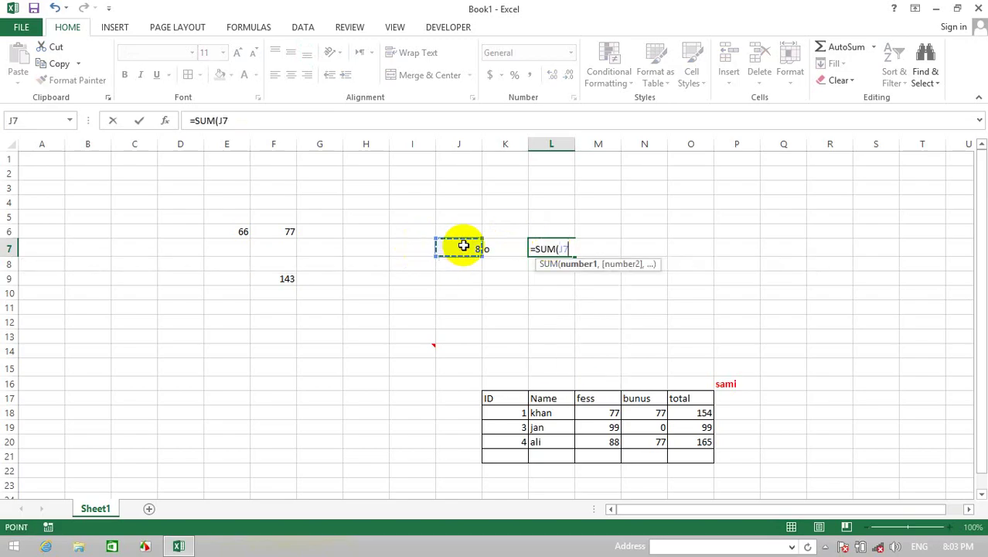
text(+)
key(Right)
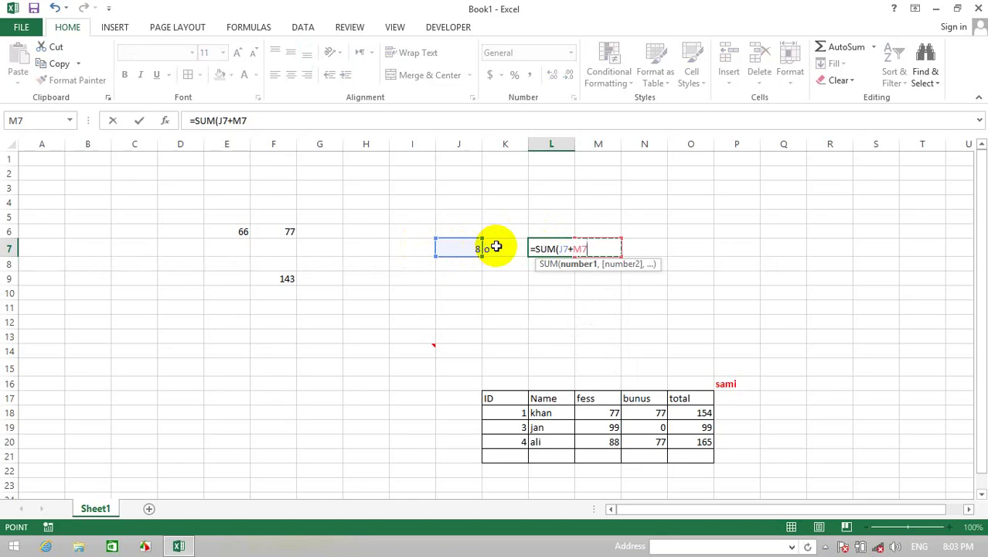
key(Left)
key(Left)
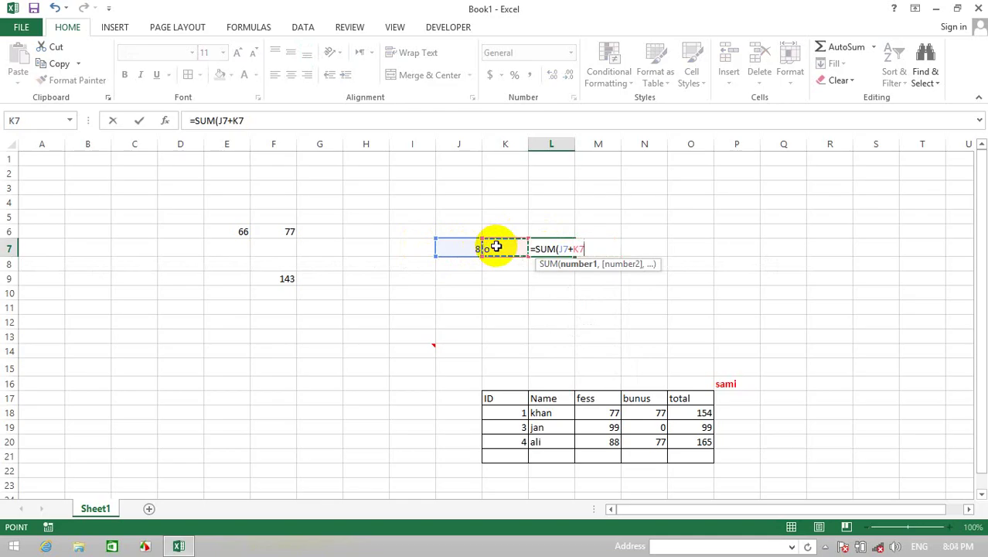
key(Return)
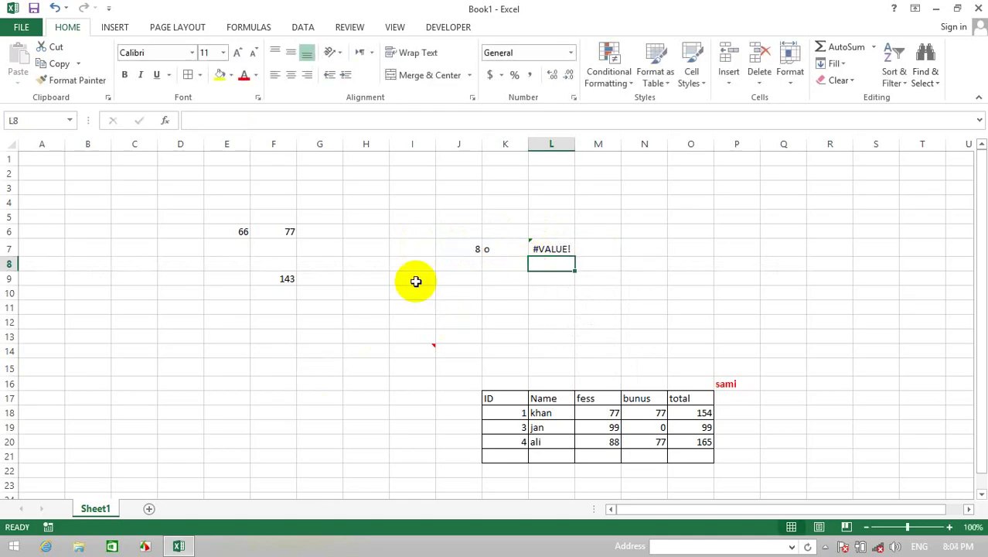
Step: Enter the TRUE() function as a formula in cell I9 and the constant True in cell I10
click(418, 279)
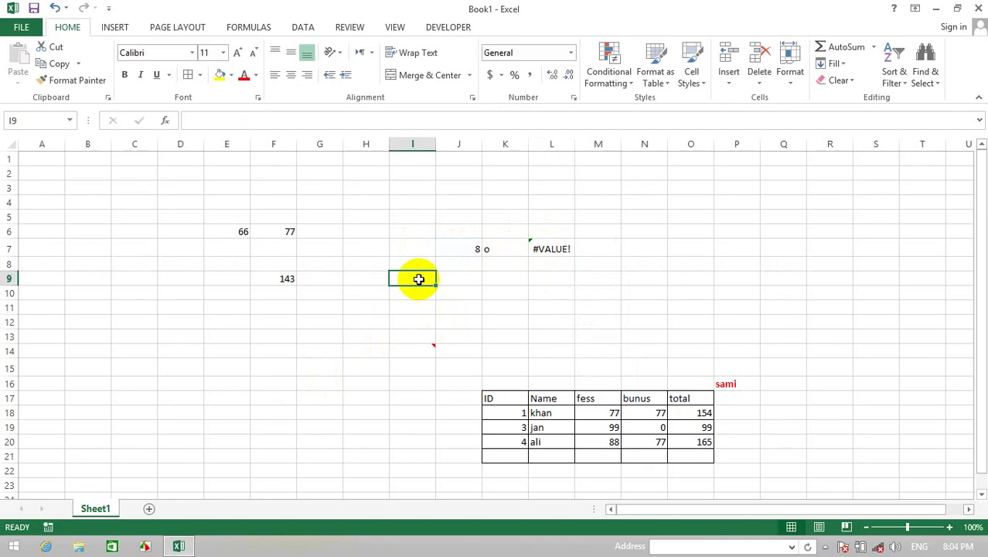
text(=)
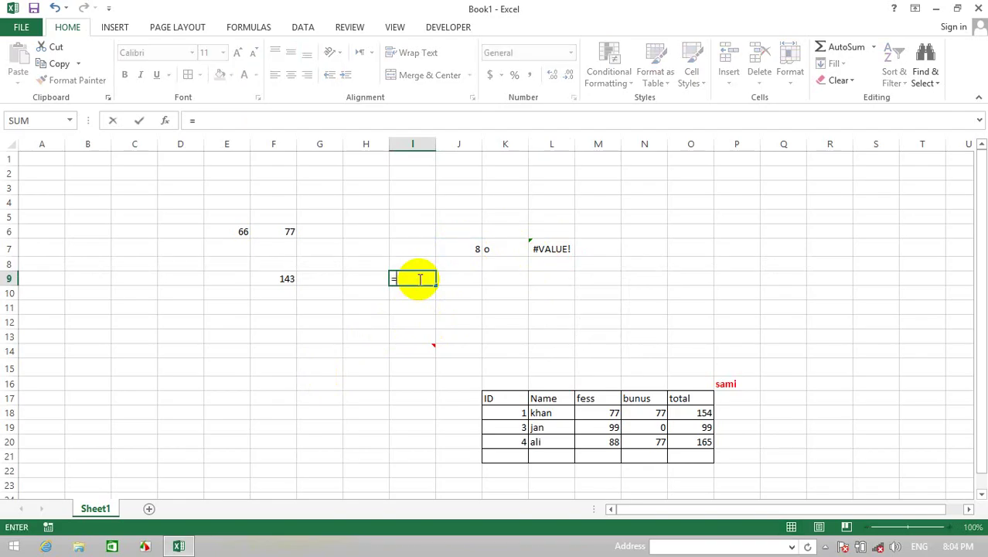
text(Tru)
key(Tab)
text())
key(Return)
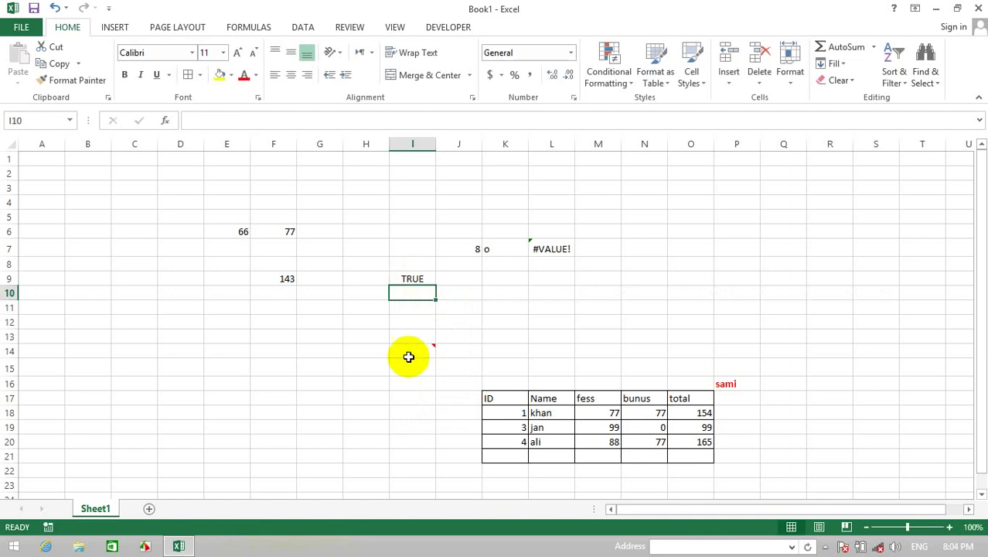
text(True)
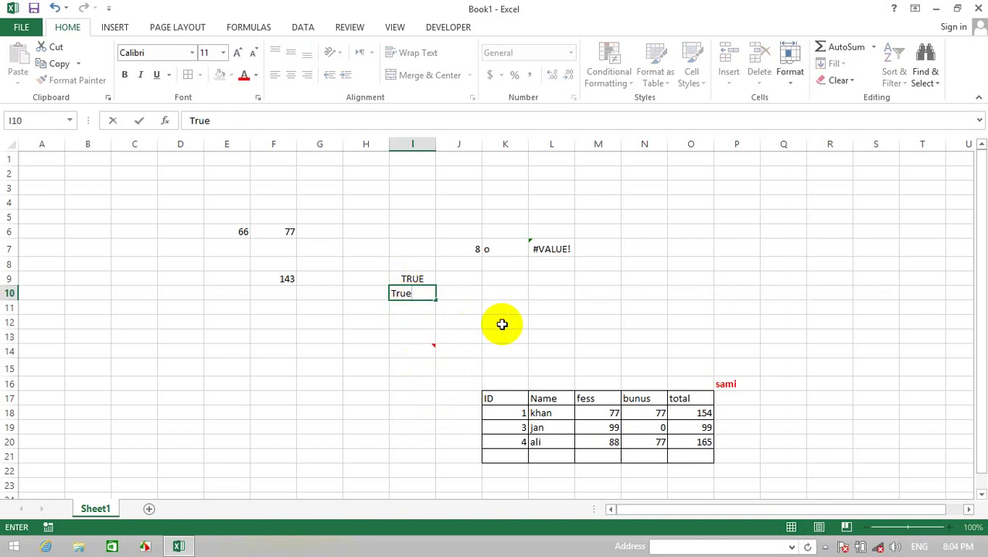
key(Return)
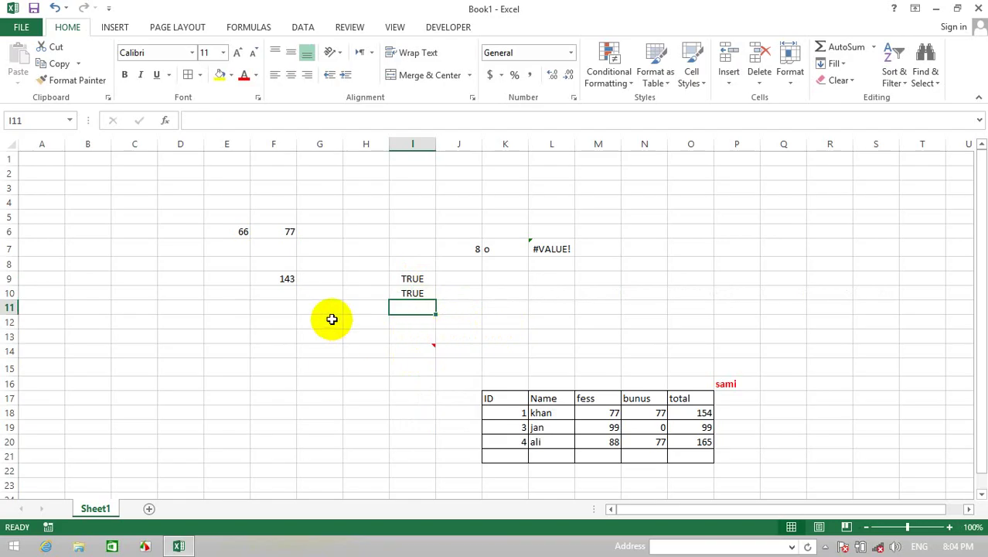
click(926, 65)
click(895, 133)
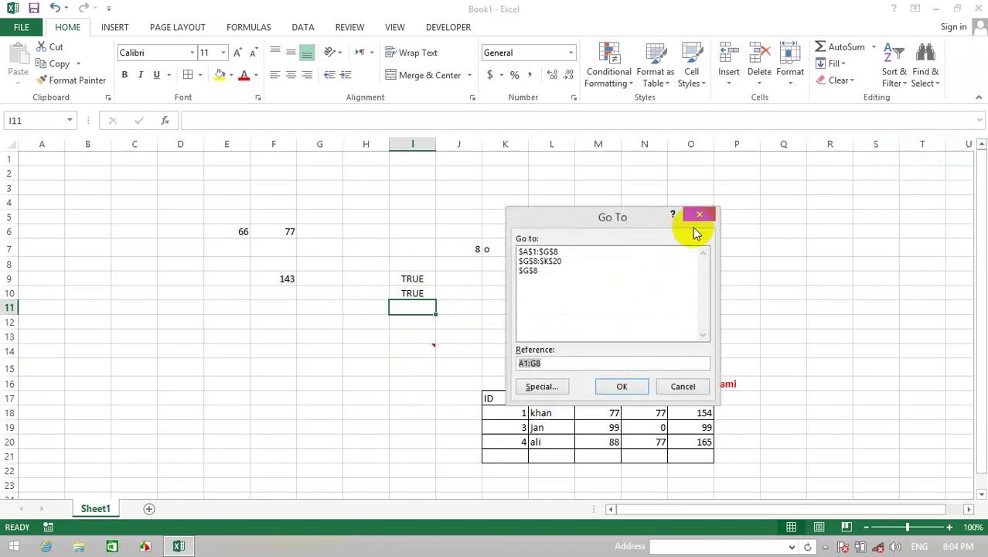
click(695, 219)
Step: Select only the number constants on the sheet with Go To Special, excluding text, logicals and errors
click(922, 78)
click(919, 146)
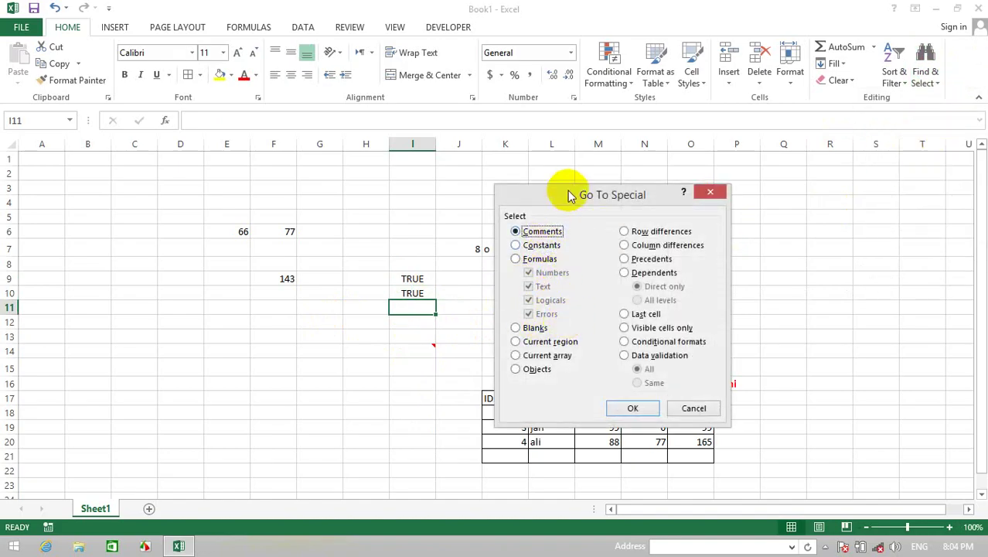
drag(570, 195, 689, 214)
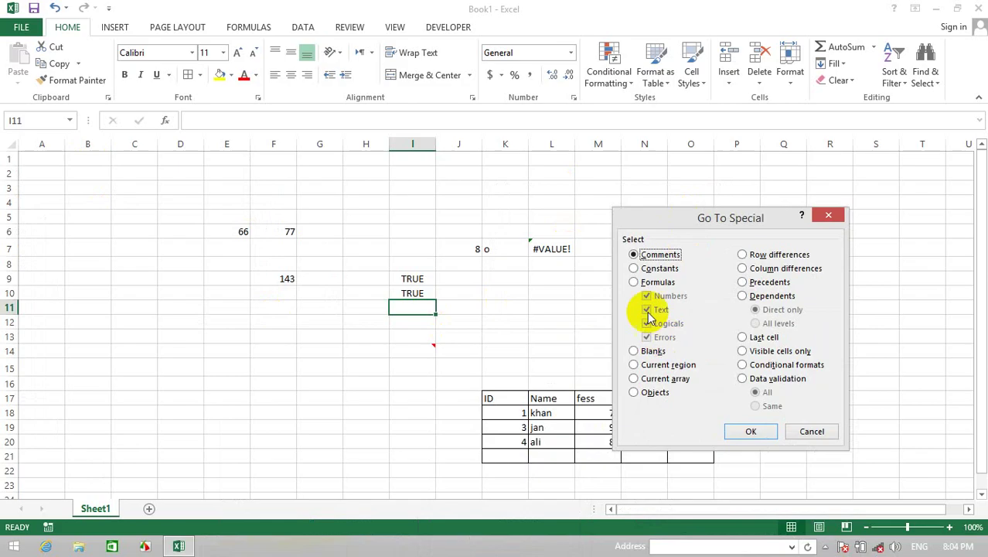
click(644, 271)
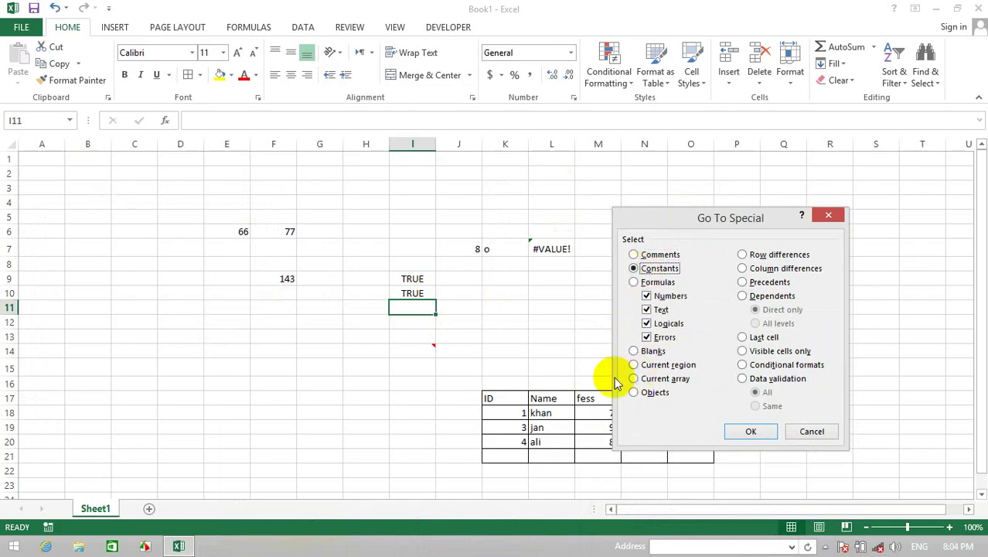
drag(677, 219, 746, 205)
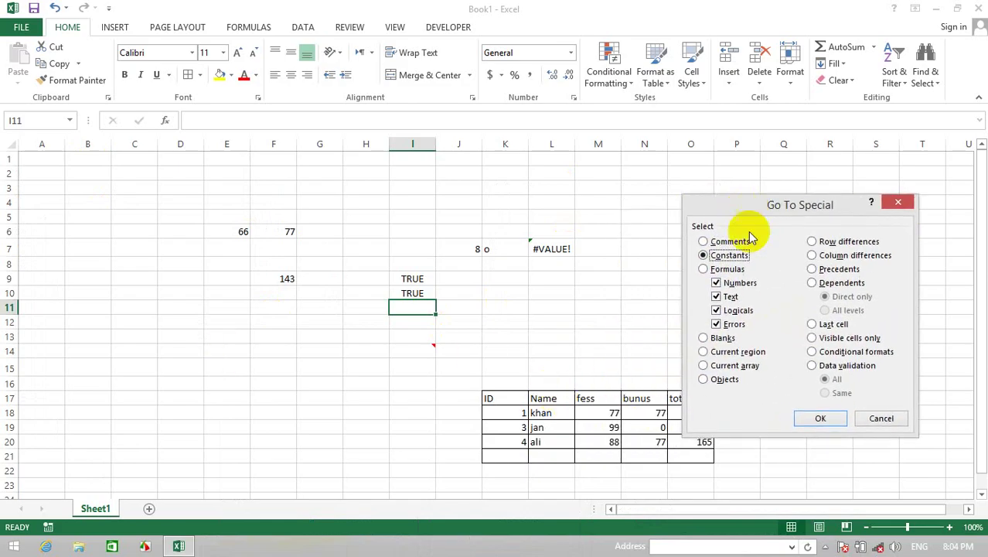
click(730, 296)
click(731, 310)
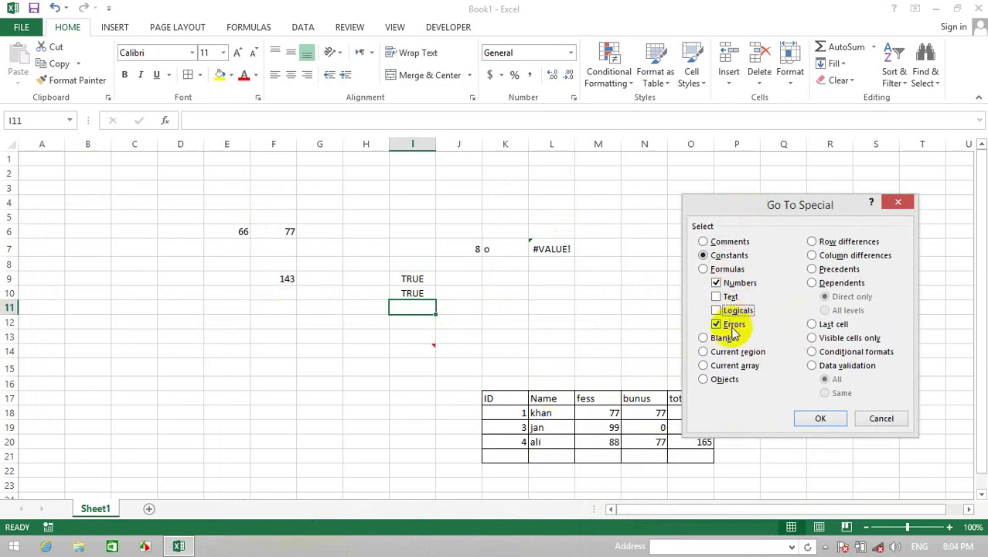
click(731, 324)
click(822, 419)
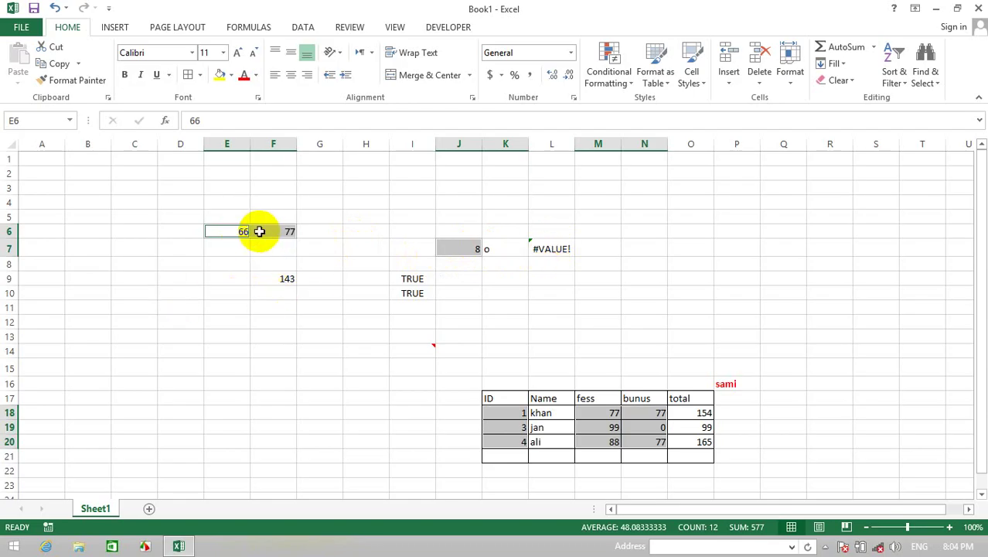
Step: Clear the selection and use Go To Special to select only formulas returning numbers, excluding text, logicals and errors
click(673, 277)
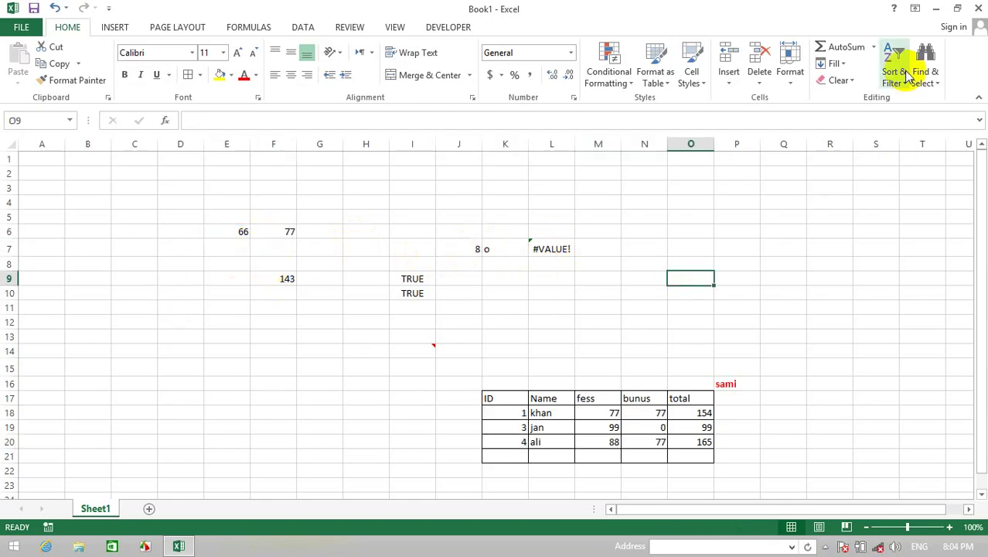
click(927, 66)
click(917, 144)
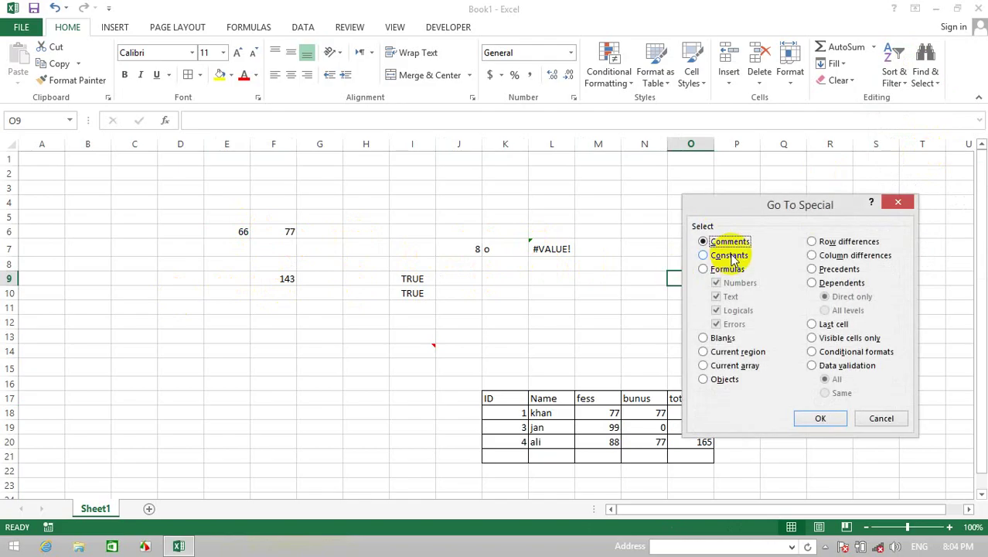
click(730, 268)
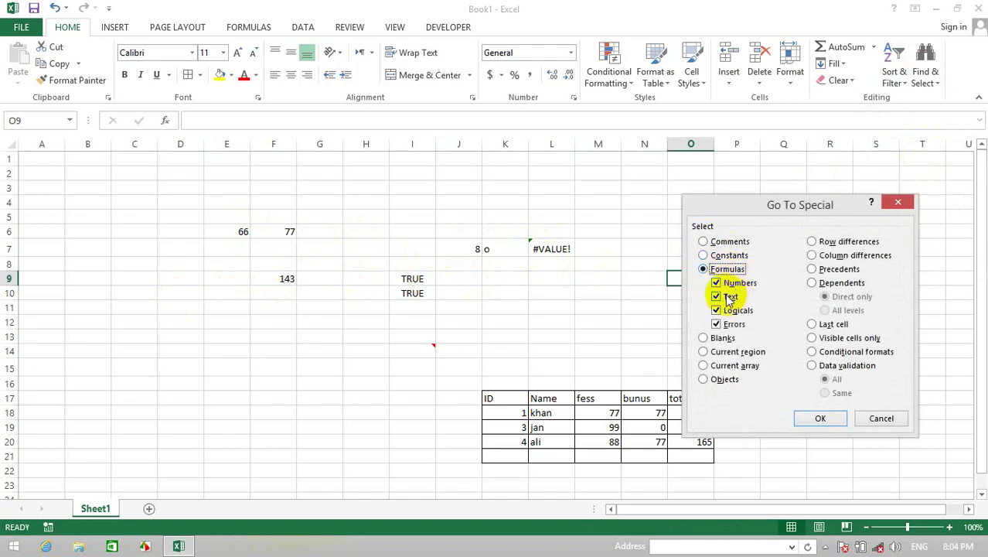
click(730, 298)
click(734, 310)
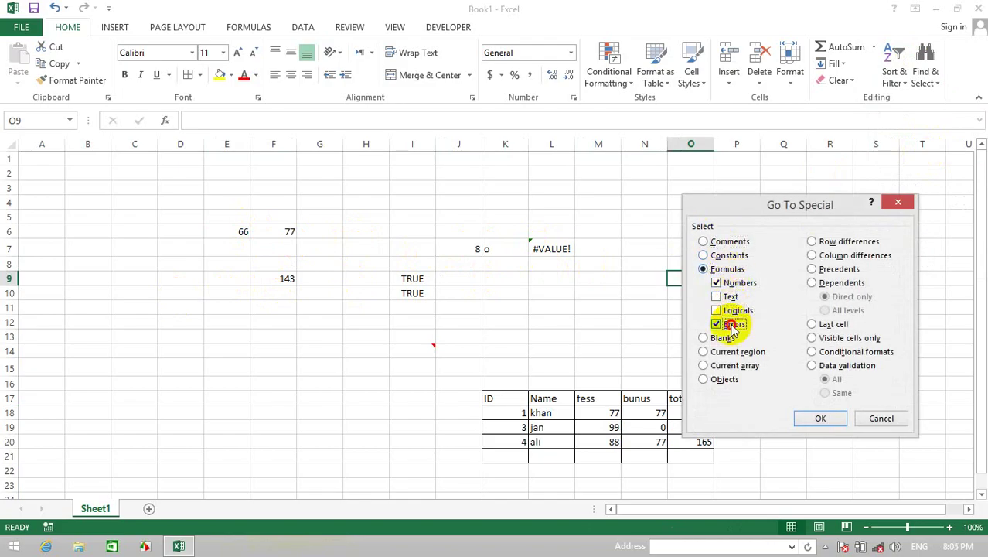
click(732, 324)
click(818, 418)
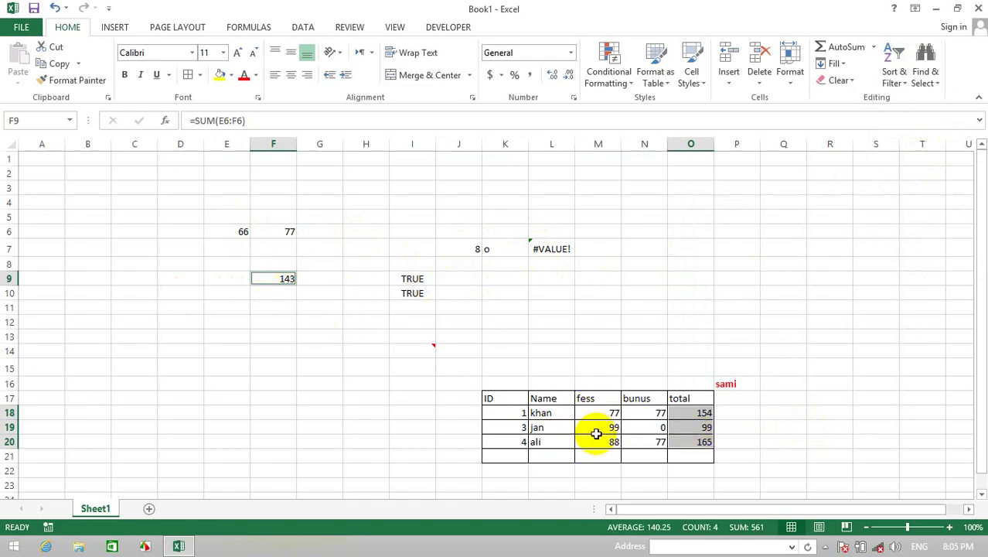
Step: Clear the selection and use Go To Special to select only the text constants on the sheet
click(653, 322)
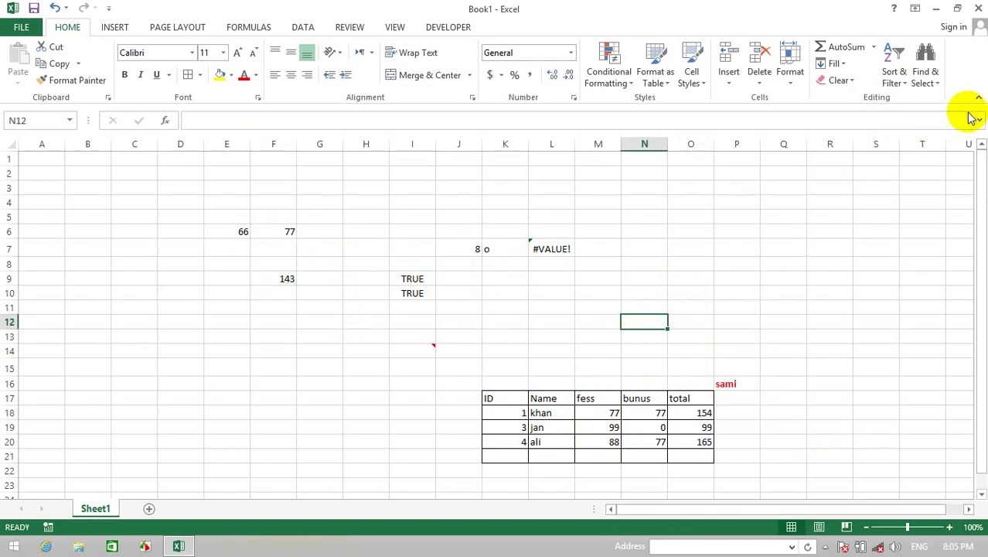
click(923, 74)
click(915, 151)
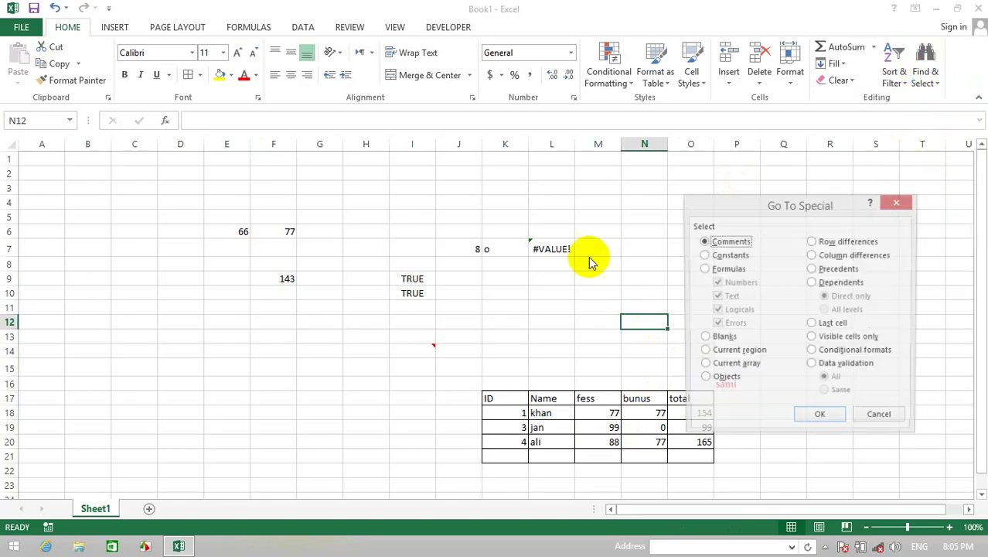
click(710, 256)
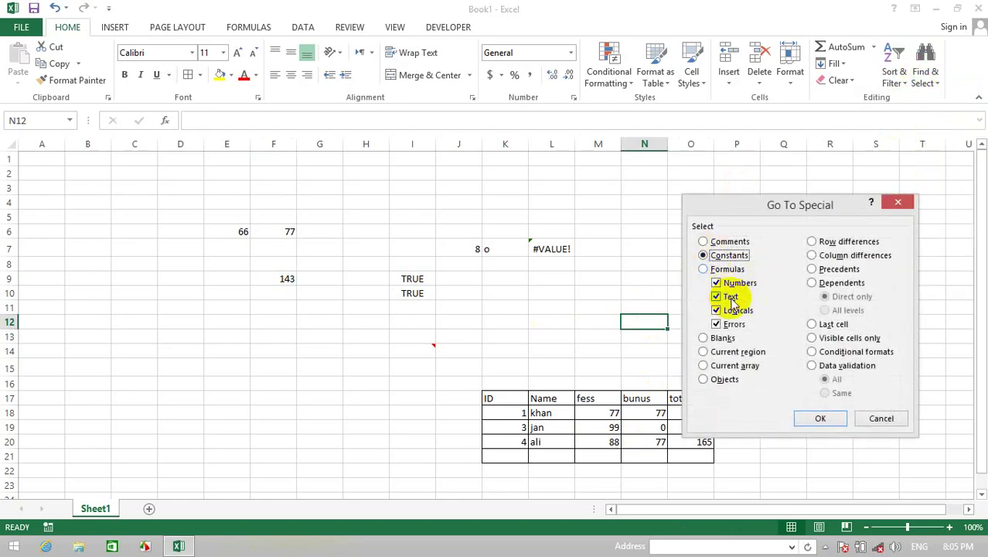
click(732, 298)
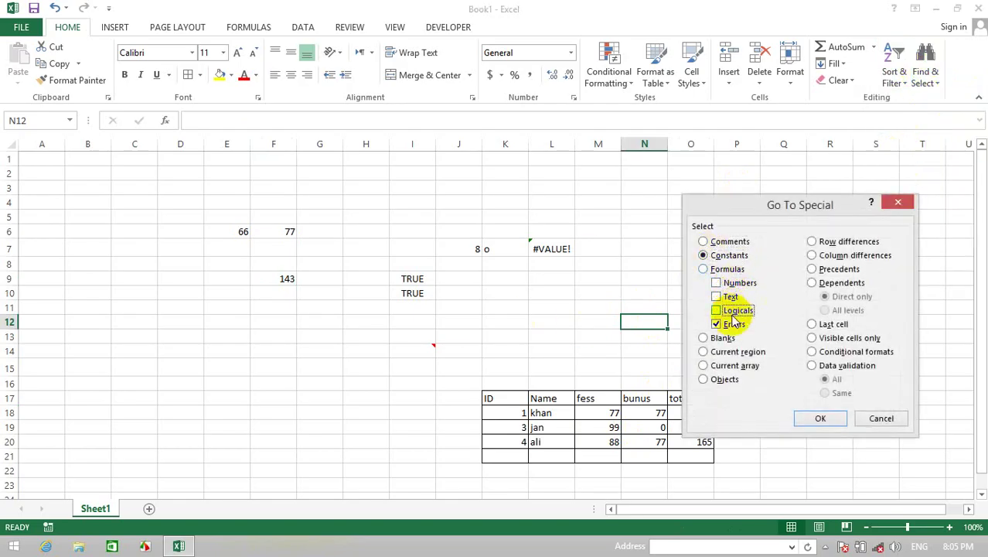
click(733, 324)
click(816, 417)
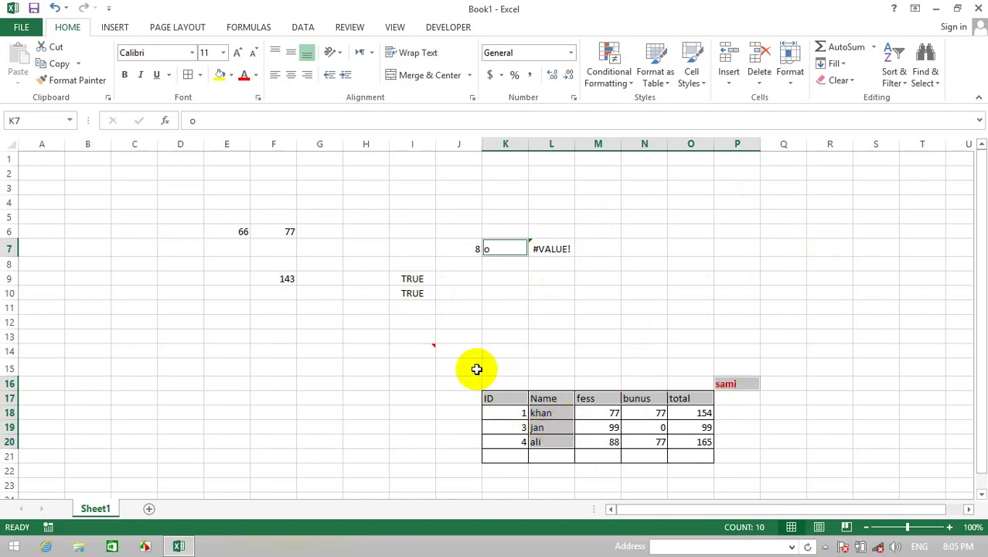
Step: Clear the selection, select only the logical constants with Go To Special, and pick cell I10
click(805, 190)
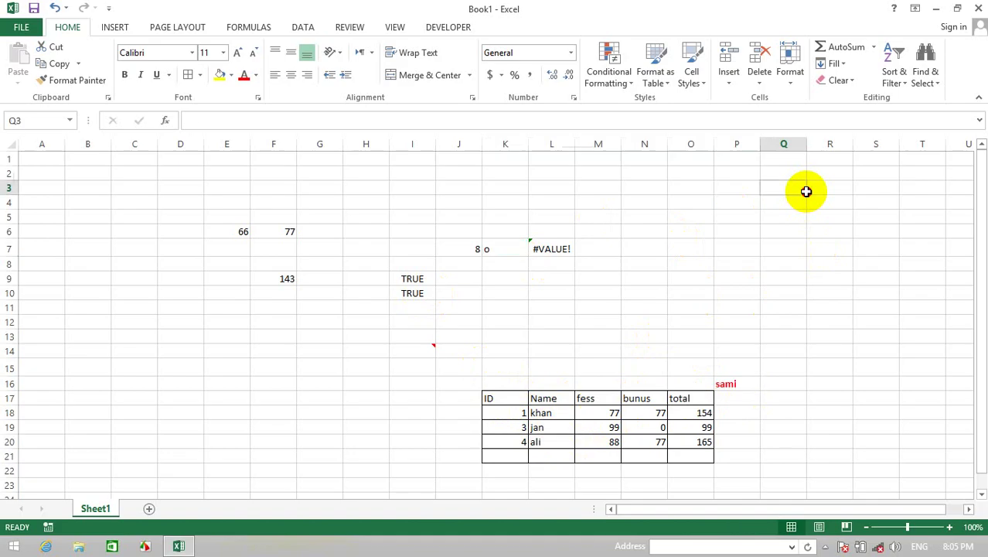
click(930, 71)
click(904, 149)
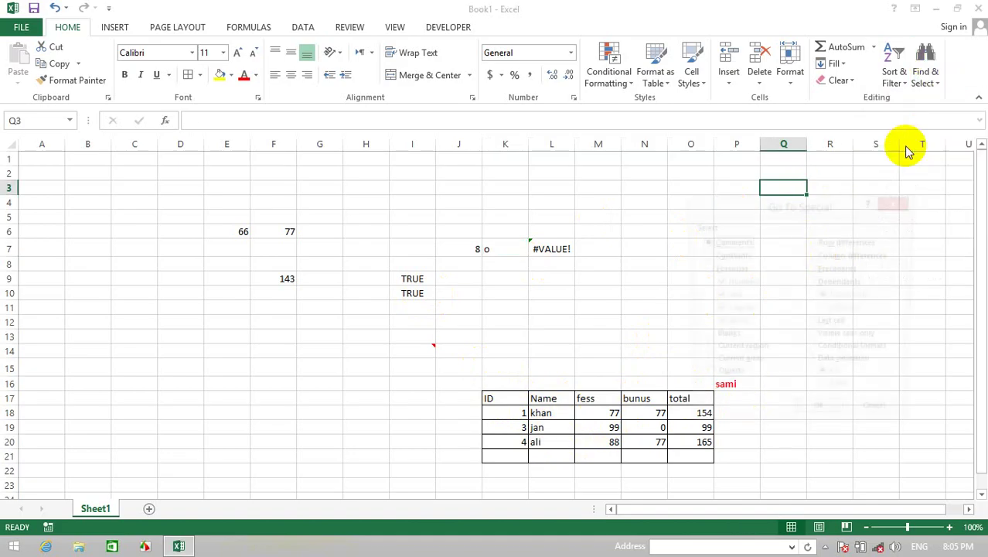
click(726, 255)
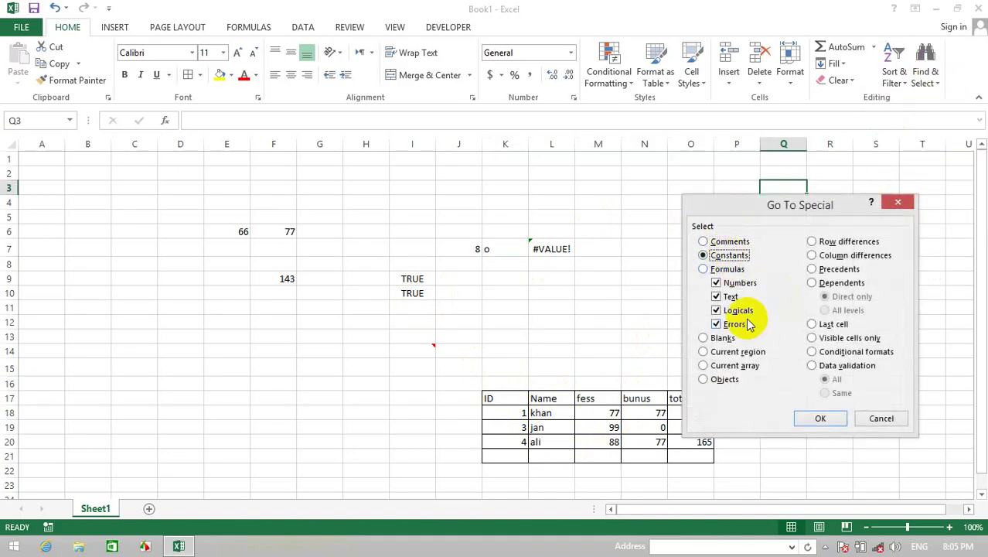
click(729, 296)
click(731, 283)
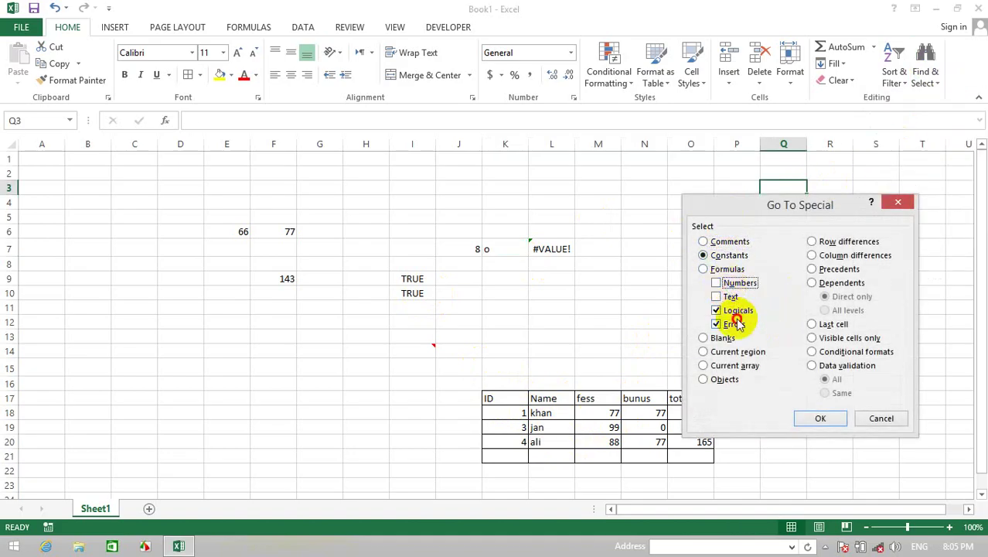
click(808, 415)
click(419, 300)
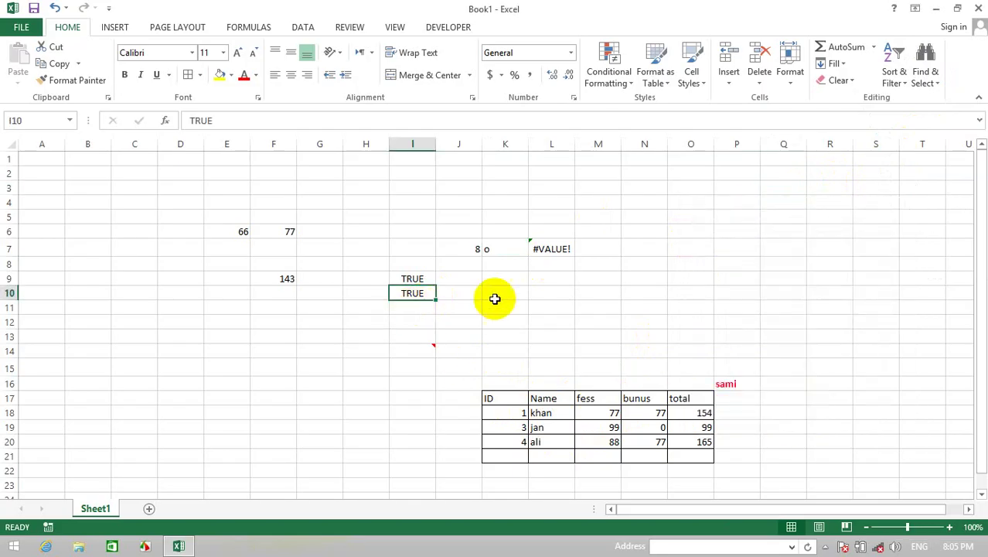
Step: Try to select only the error constants on the sheet with Go To Special, excluding numbers, text and logicals
click(918, 80)
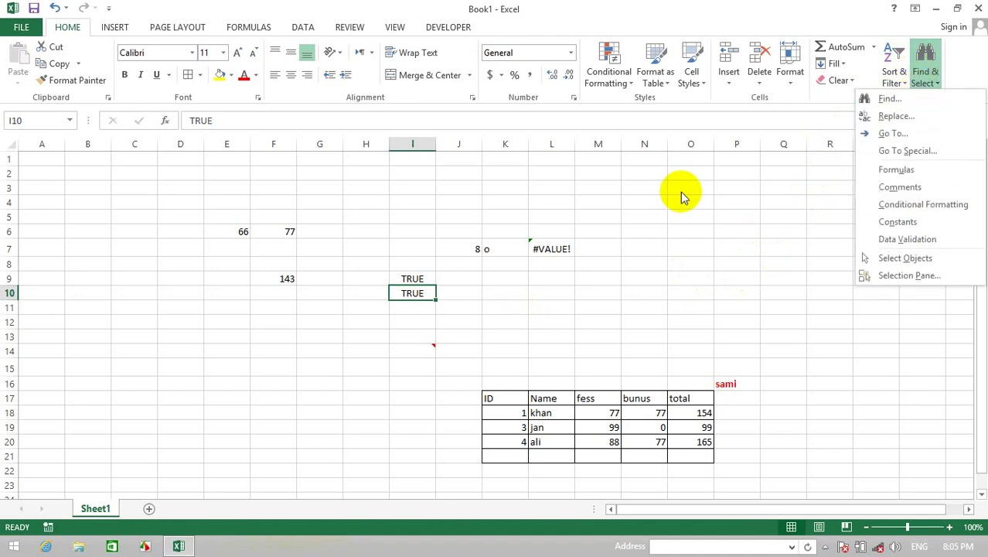
click(912, 150)
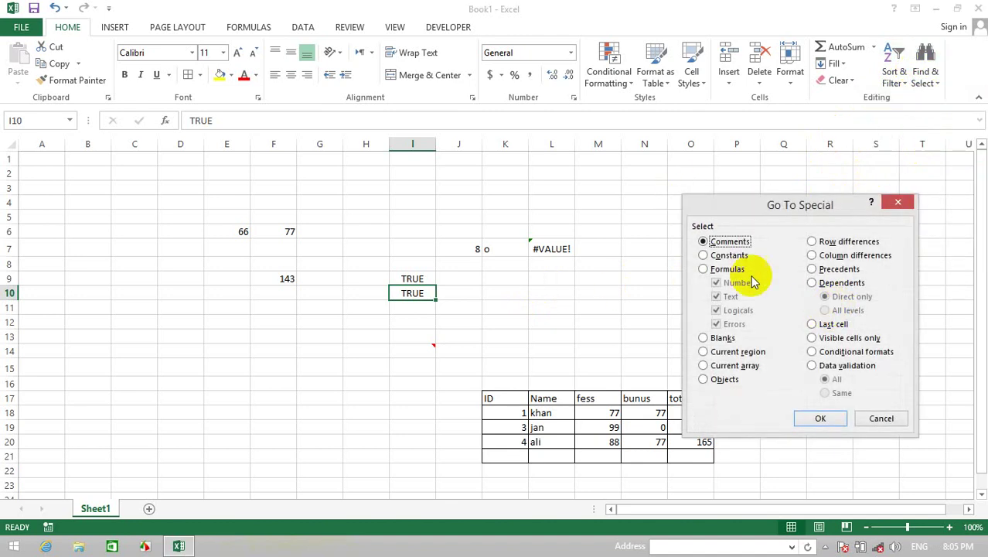
click(717, 254)
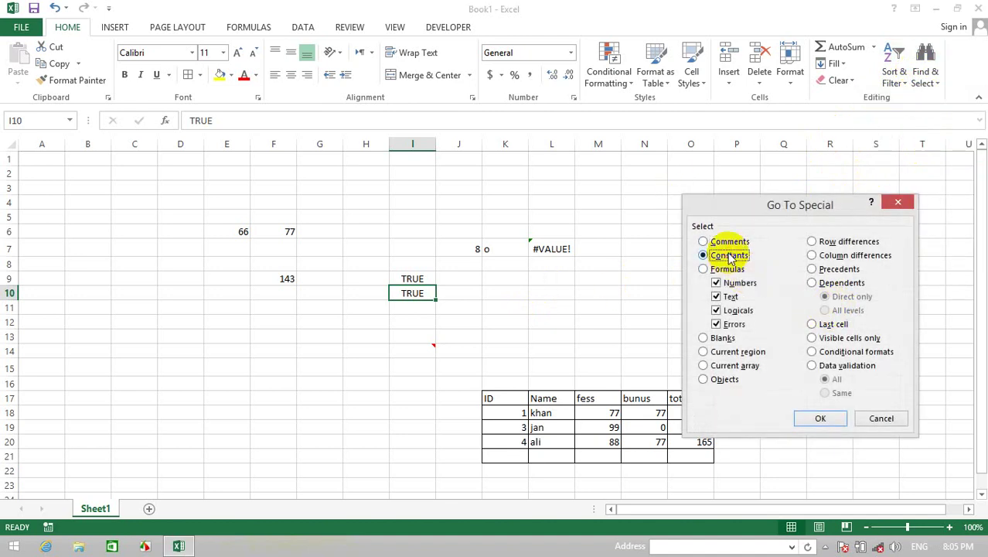
click(731, 297)
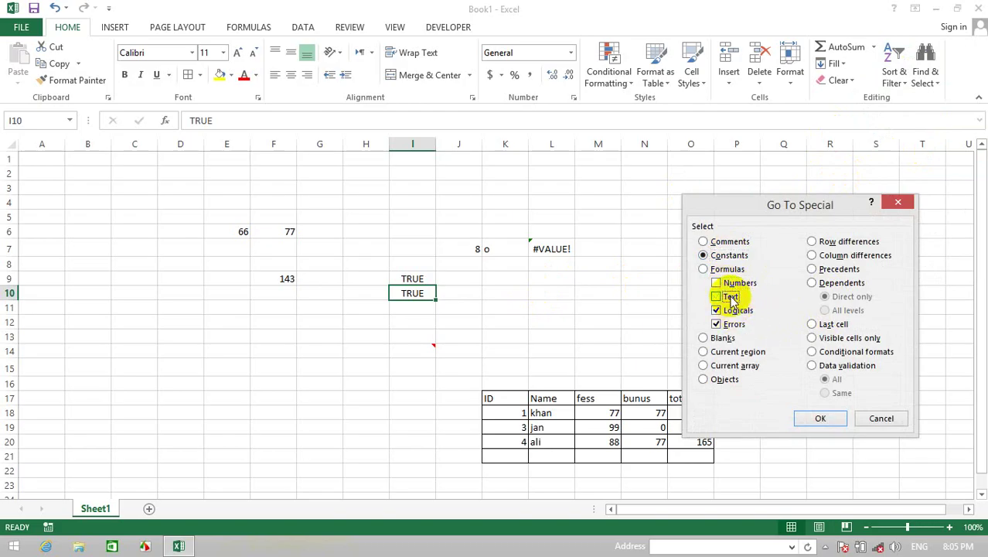
click(818, 416)
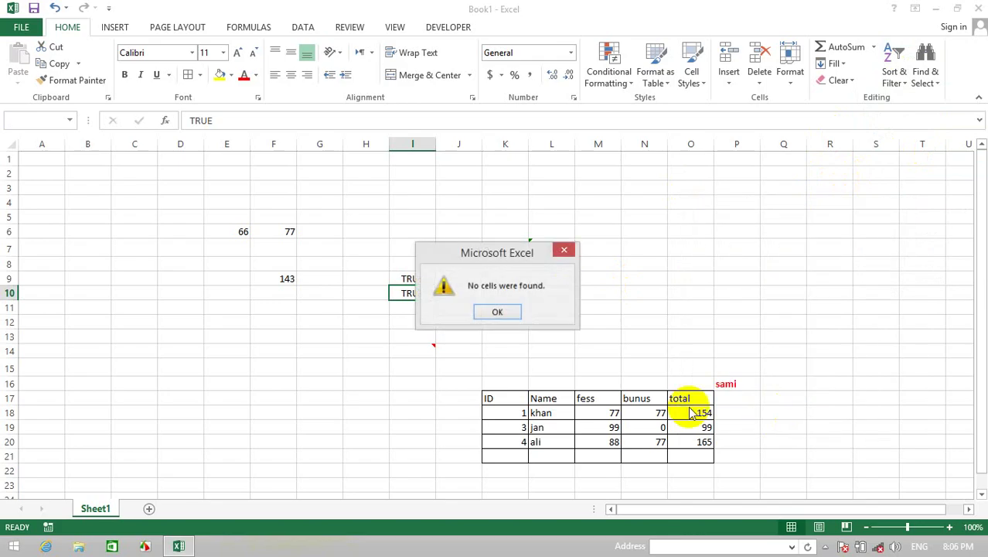
click(497, 313)
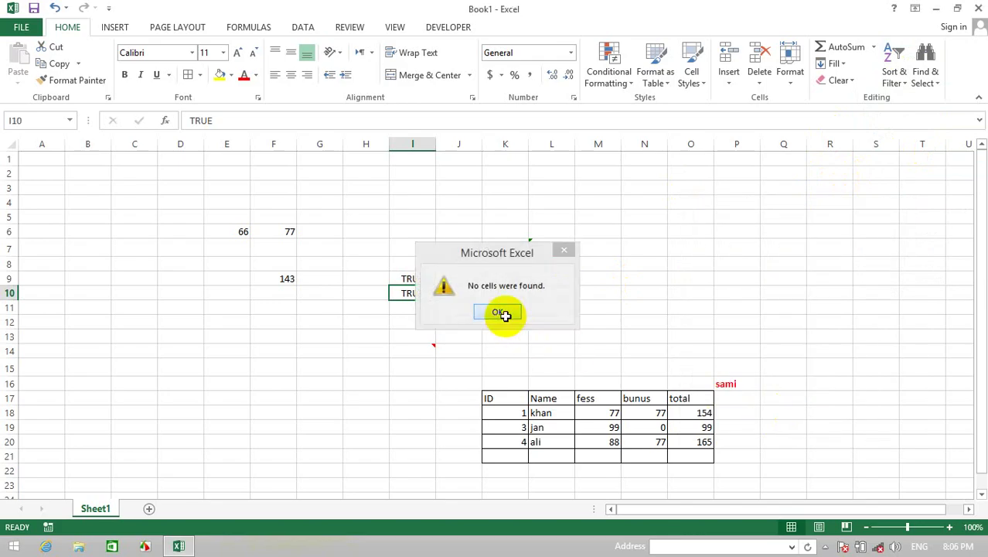
Step: Select only the formulas returning numbers with Go To Special, excluding text, logicals and errors
click(926, 79)
click(907, 149)
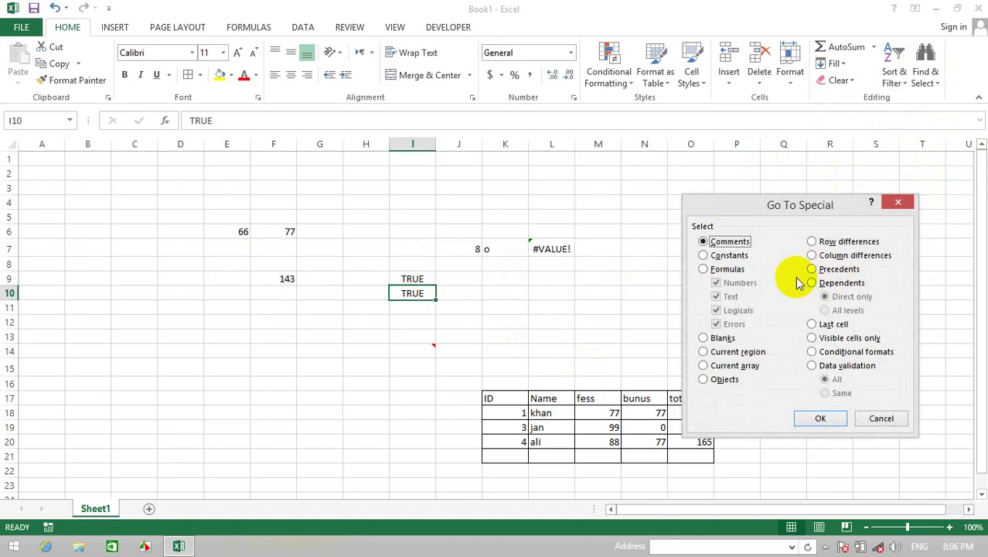
click(728, 271)
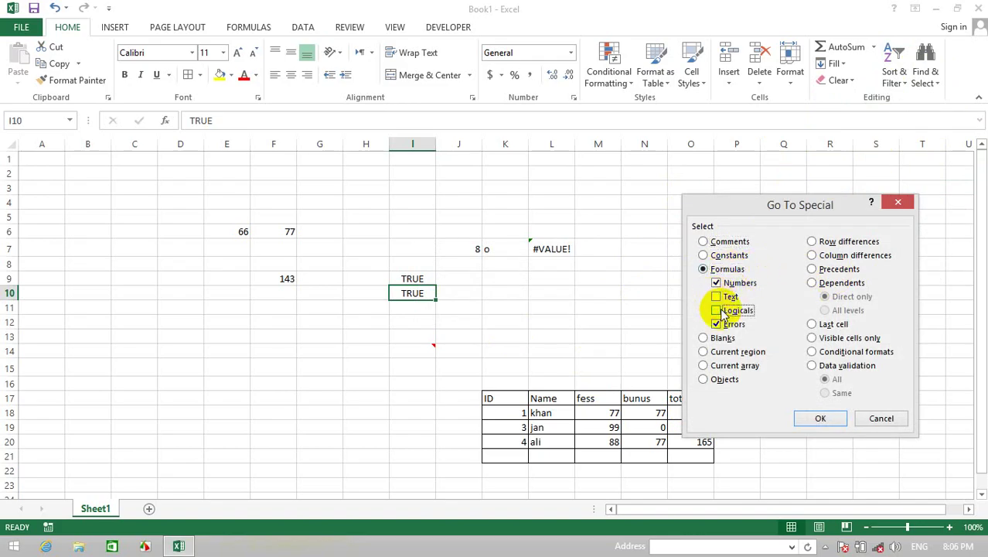
click(716, 324)
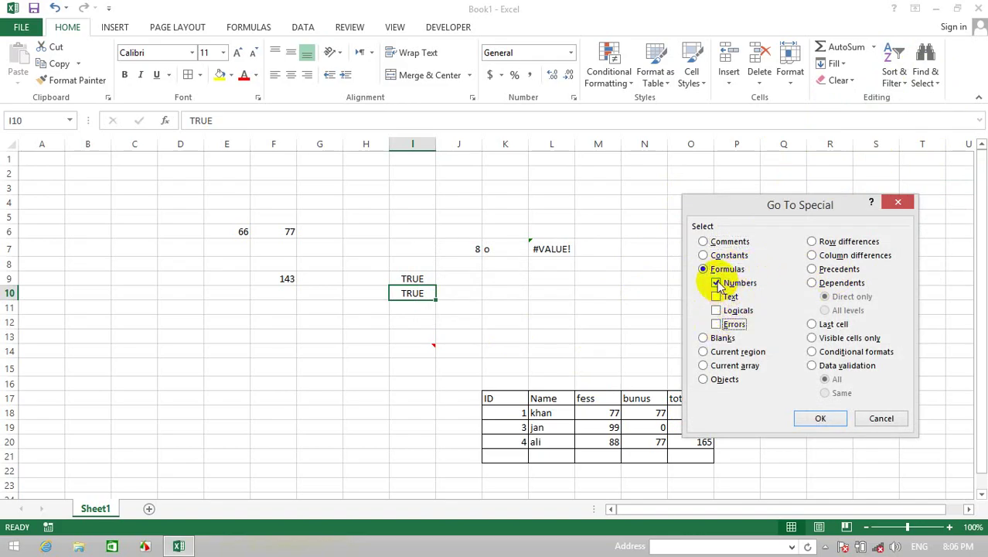
click(820, 416)
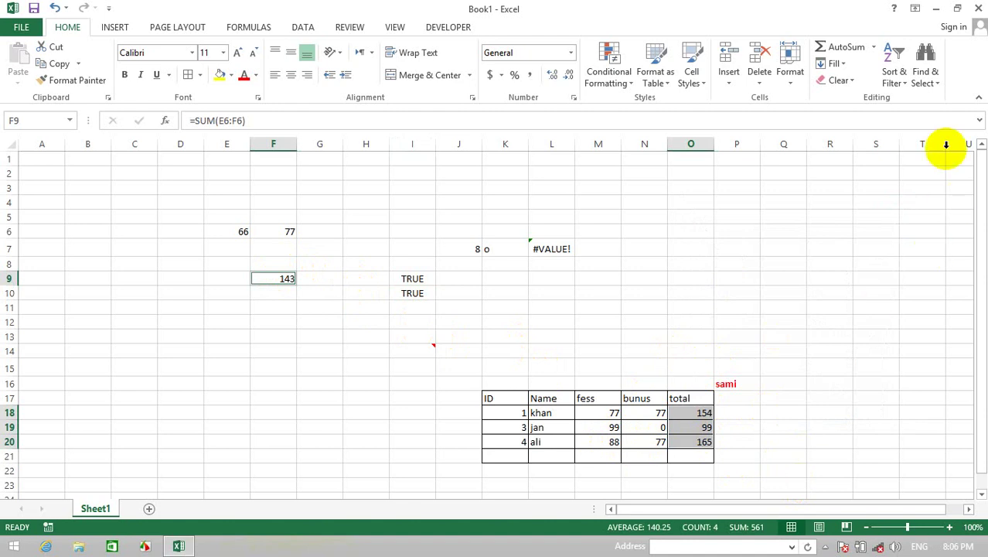
Step: Try to select only formulas returning logicals with Go To Special within the currently selected number-formula cells
click(925, 77)
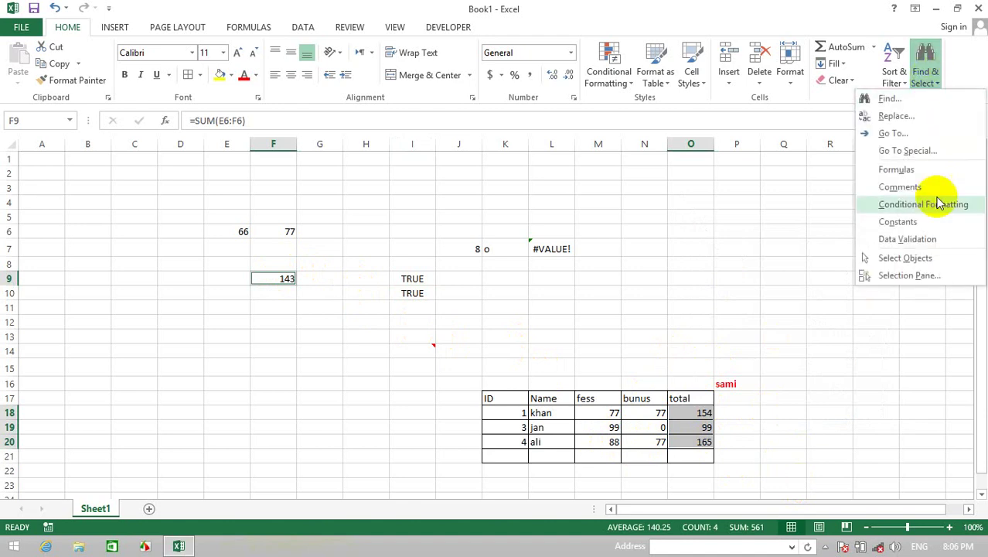
click(896, 150)
click(728, 269)
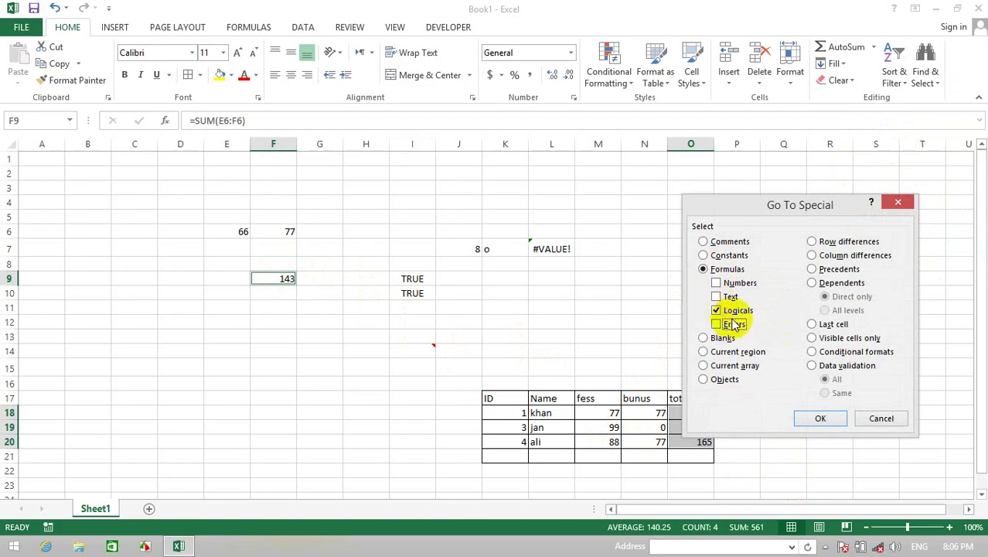
click(822, 419)
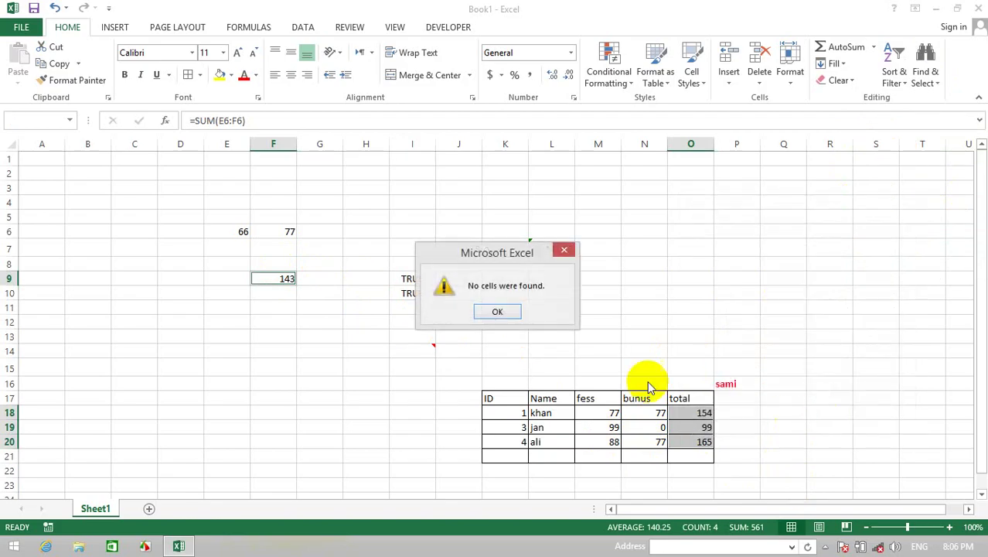
click(511, 313)
Step: Clear the selection, select only the formulas returning logicals with Go To Special, and pick cell I10 for comparison
click(680, 320)
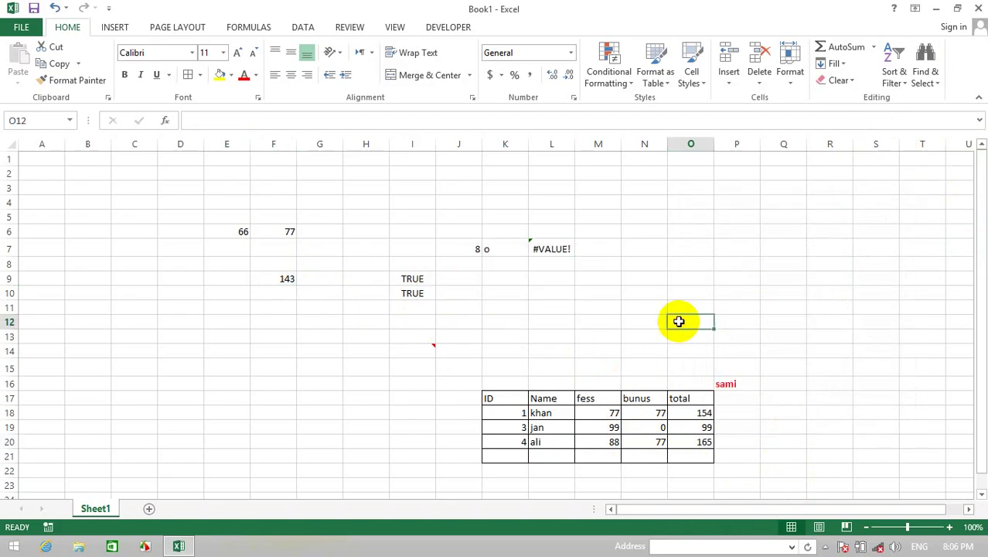
click(934, 77)
click(920, 154)
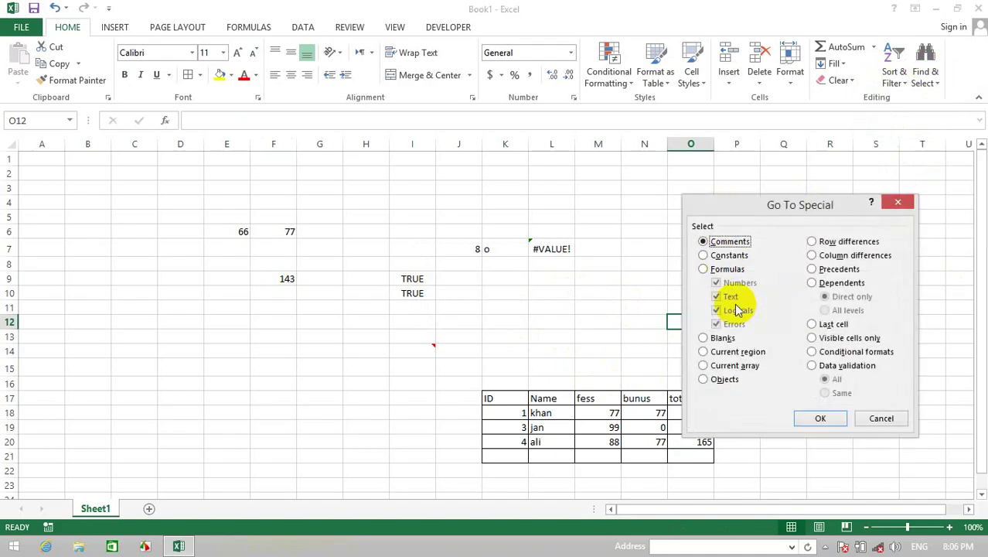
click(723, 268)
click(733, 324)
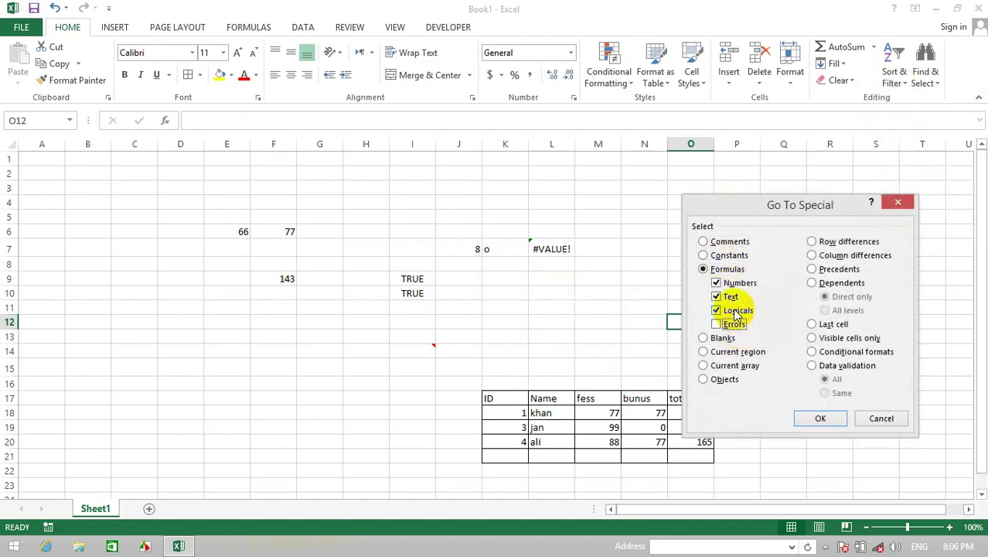
click(730, 296)
click(727, 282)
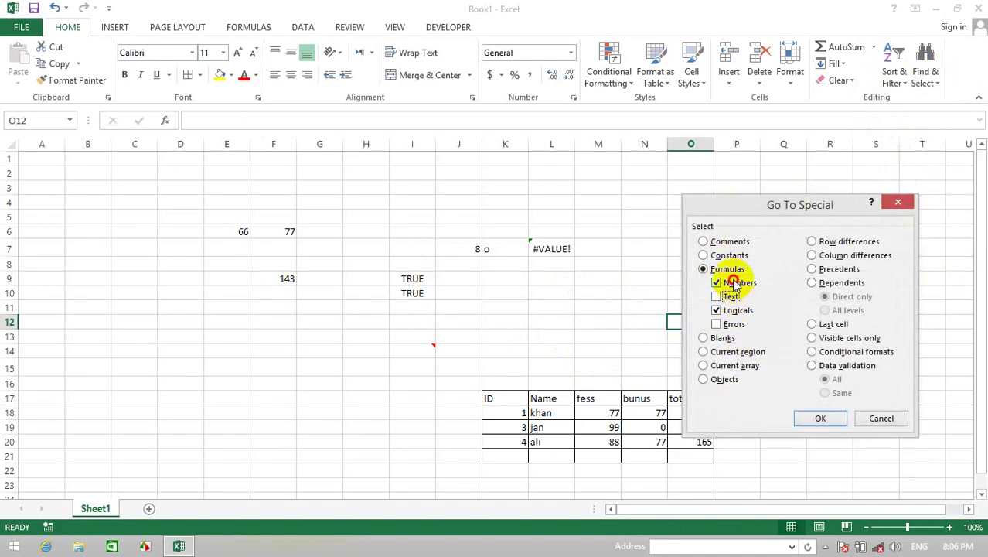
click(819, 418)
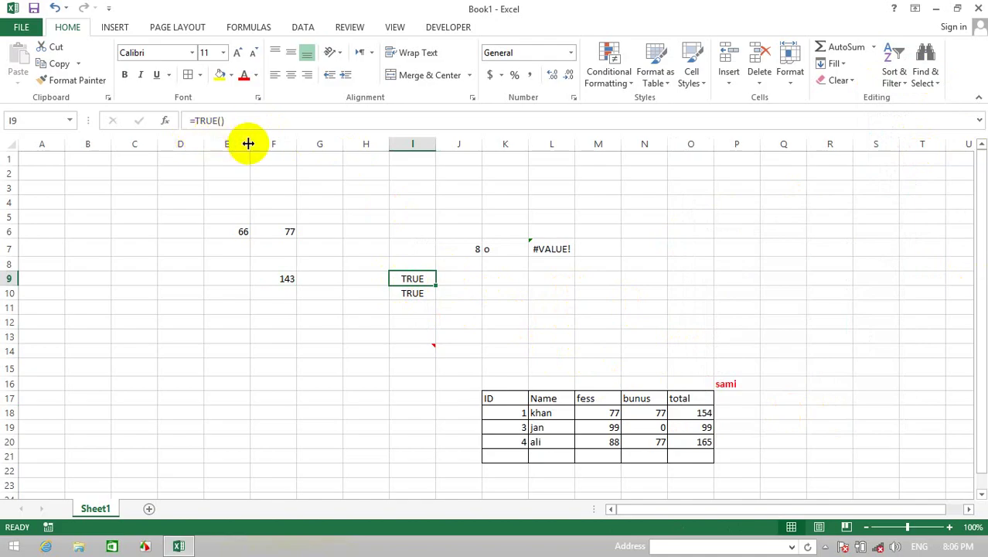
click(404, 293)
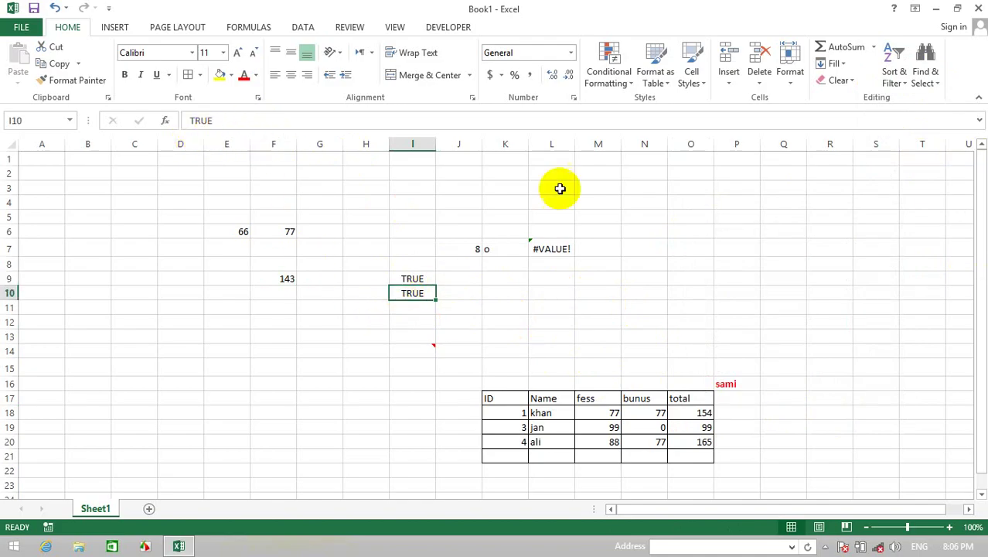
Step: Clear the selection and try to select only formulas returning text with Go To Special, excluding numbers, logicals and errors
click(730, 203)
click(927, 78)
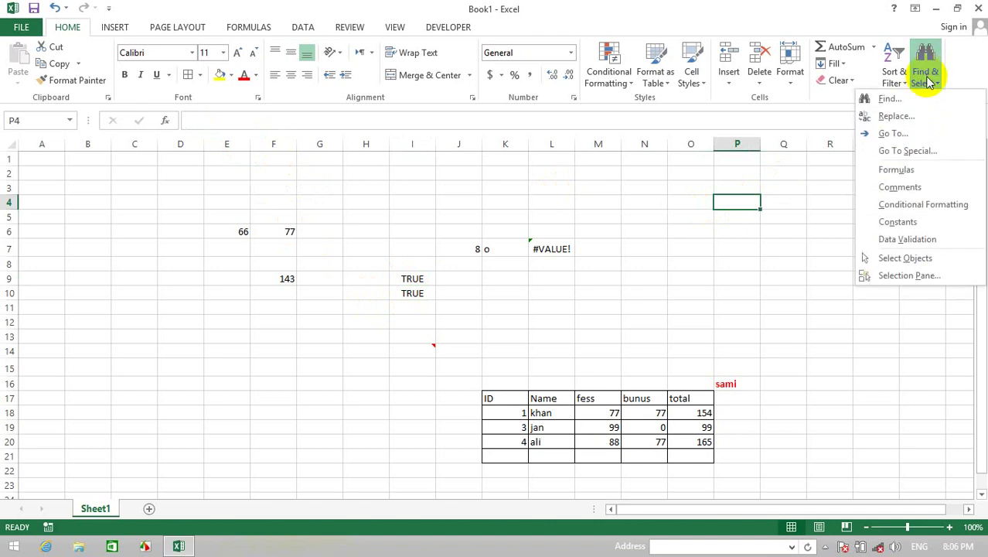
click(897, 150)
click(725, 270)
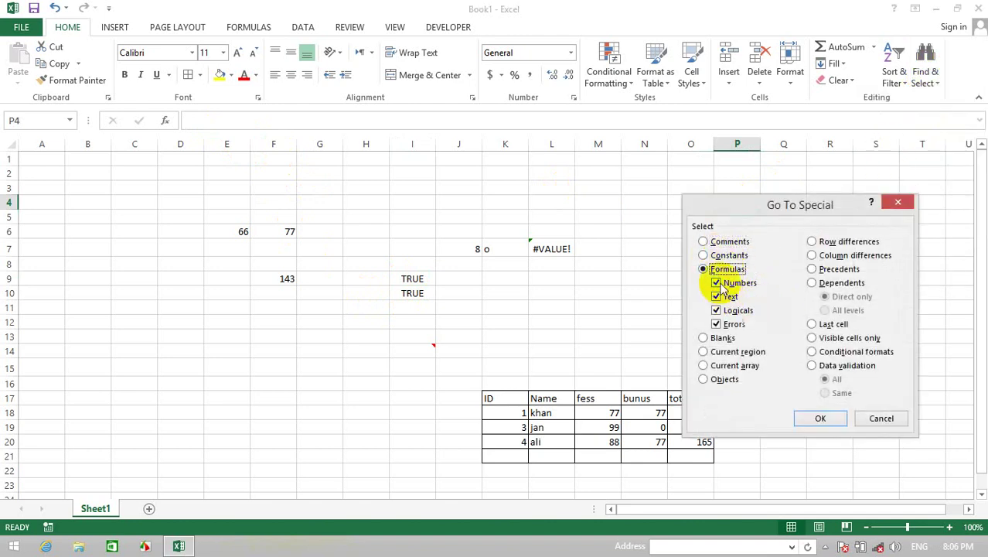
click(721, 284)
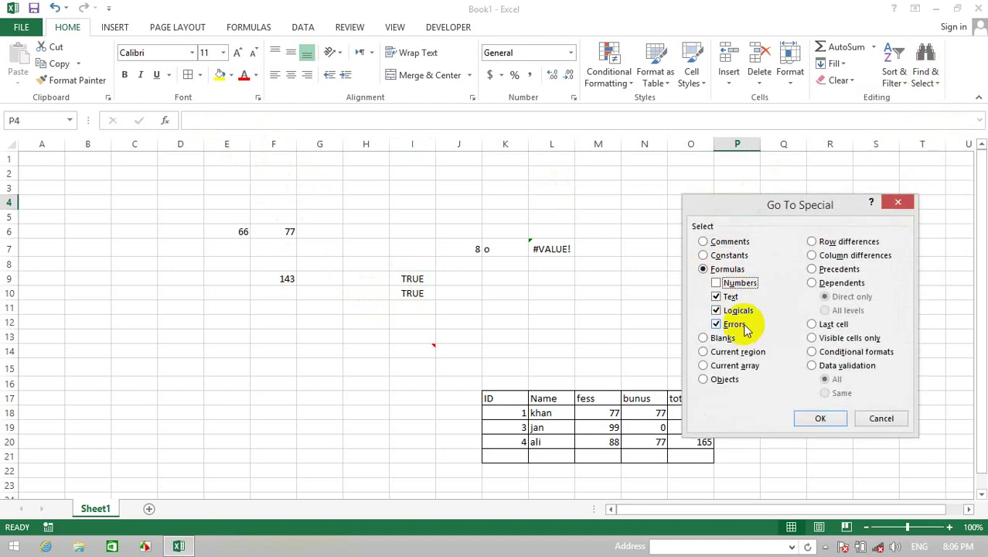
click(740, 310)
click(739, 325)
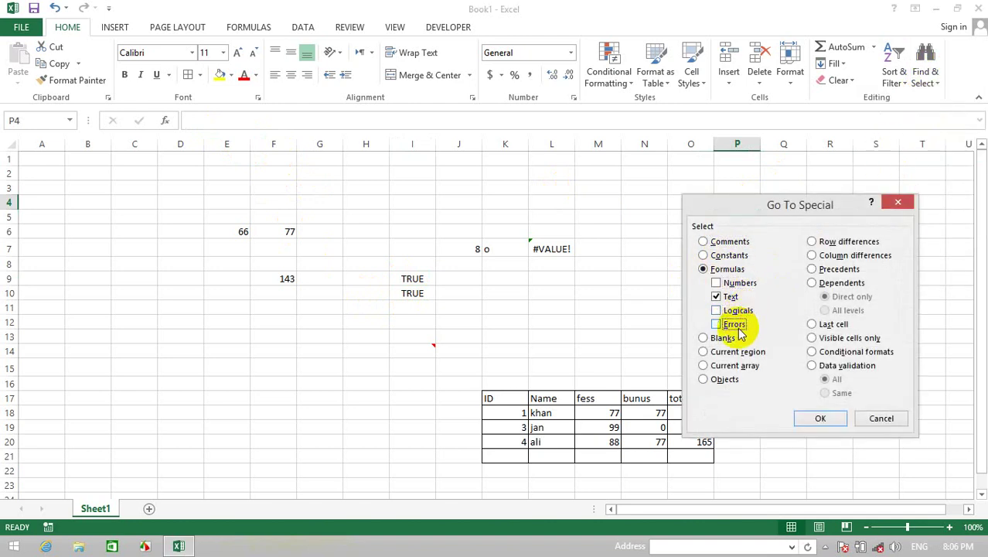
click(819, 420)
click(501, 309)
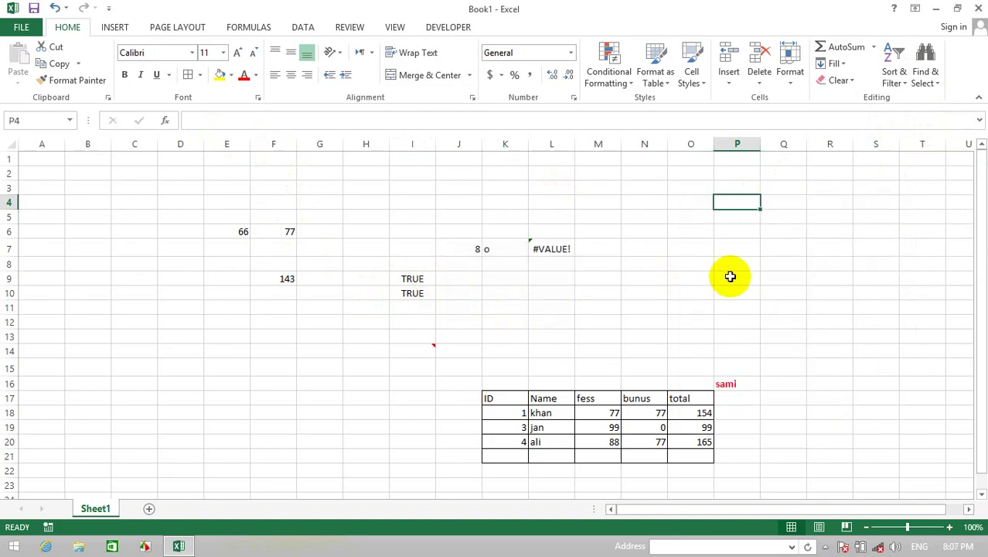
Step: Enter two short sample names as text in the neighbouring cells O9 and P9
click(613, 245)
click(669, 281)
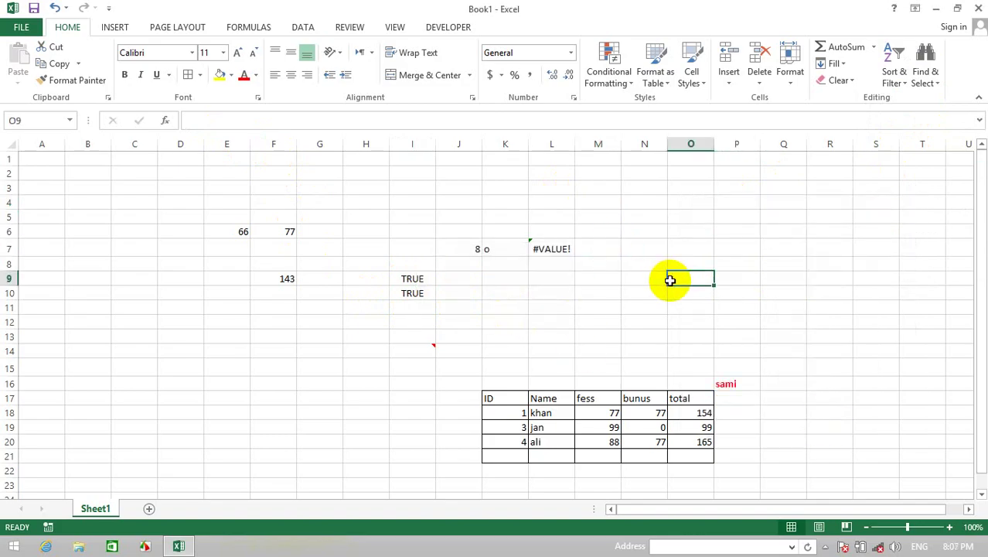
text(alh)
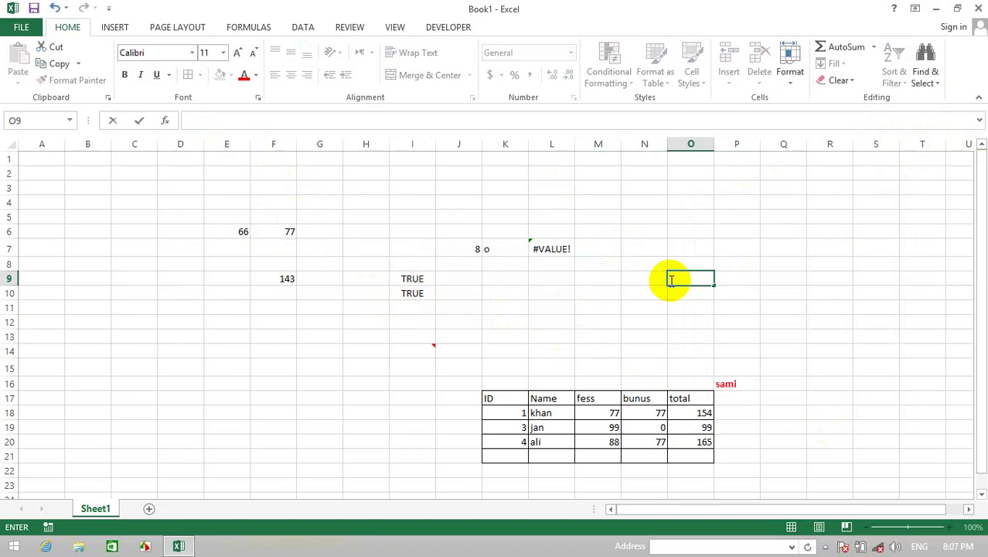
key(Tab)
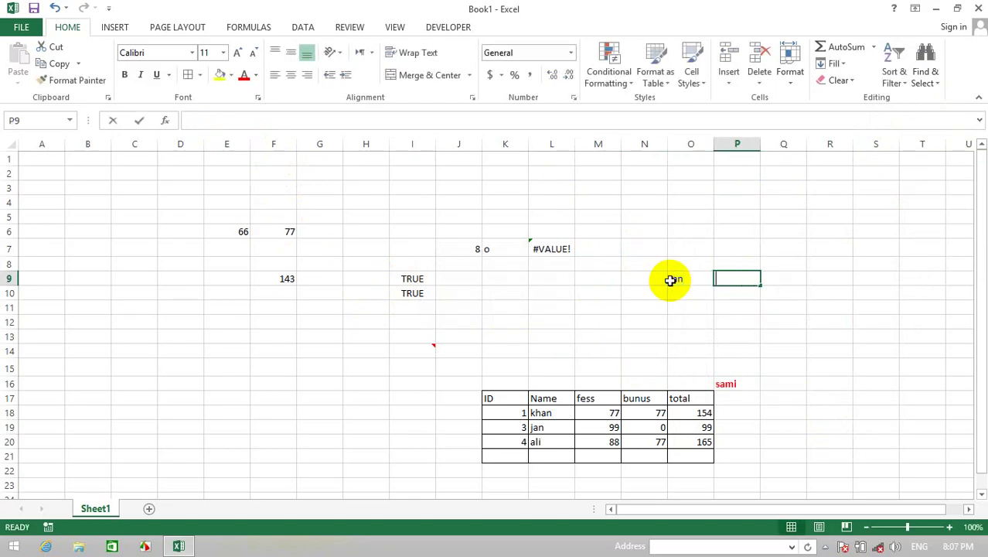
text(ali)
key(Tab)
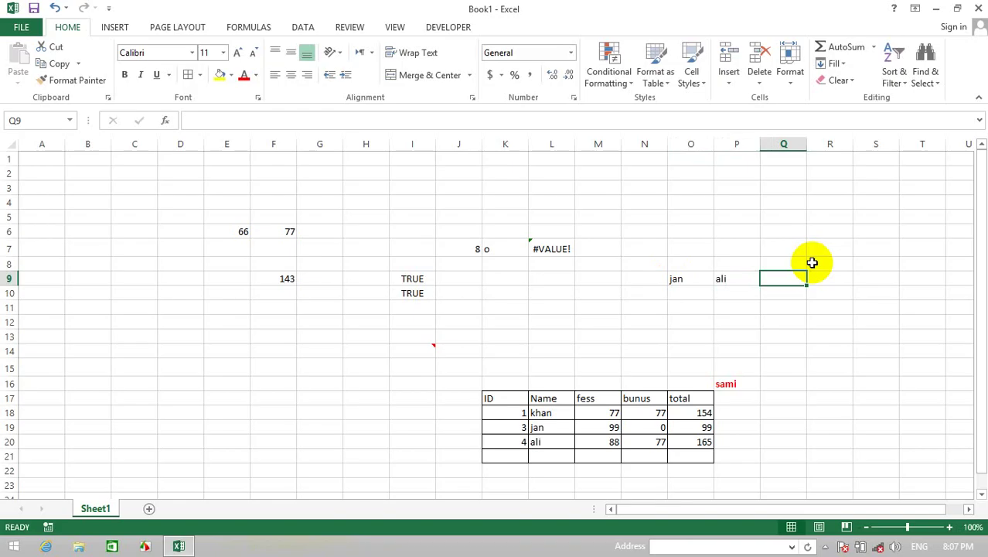
Step: Enter a SUM formula in Q9 that adds cell O9 and the range O9:P9
text(=)
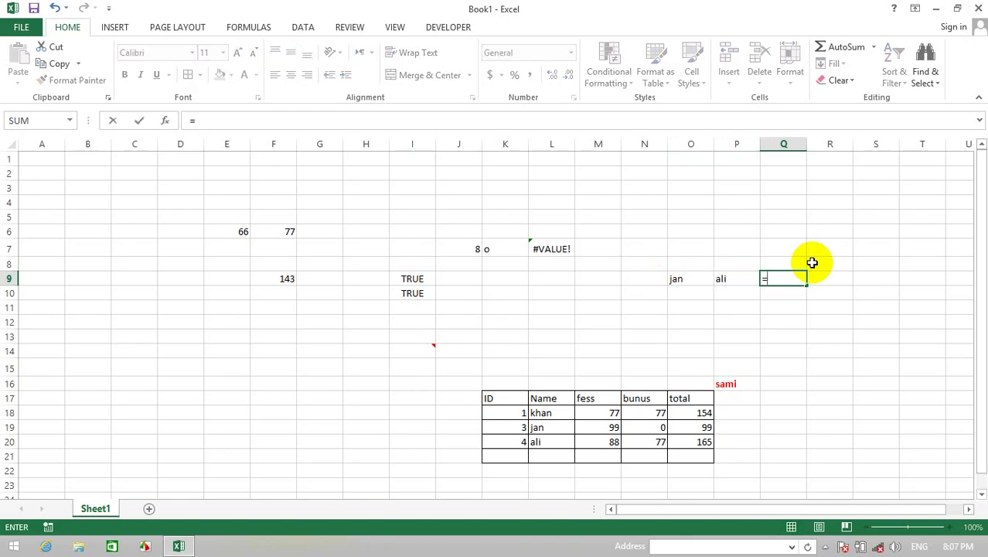
text(sum)
key(Tab)
click(675, 282)
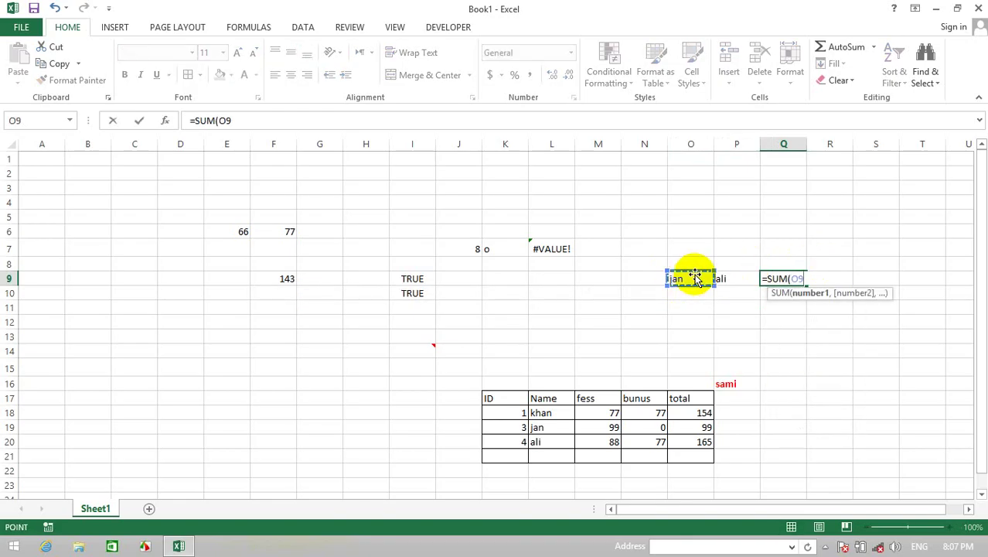
text(+)
drag(705, 278, 718, 279)
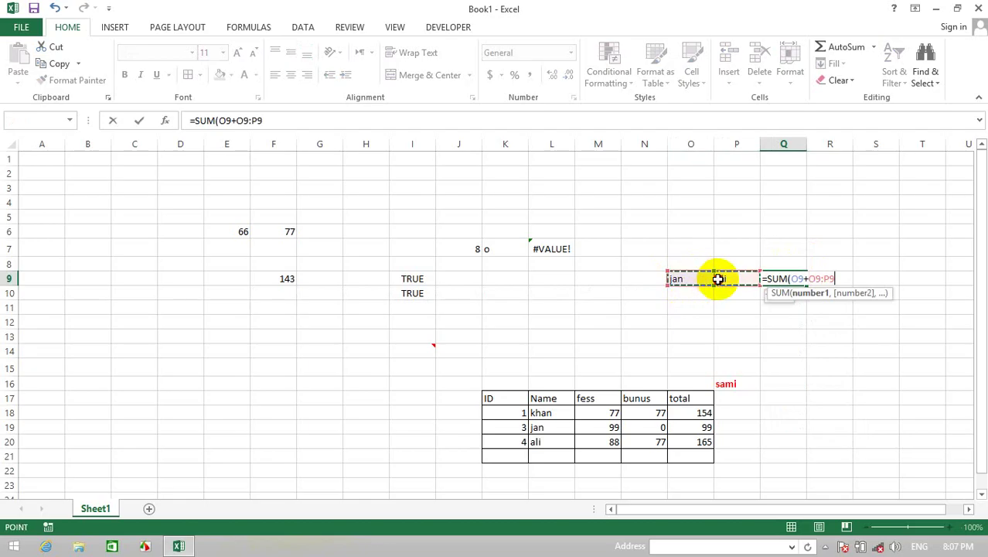
key(Return)
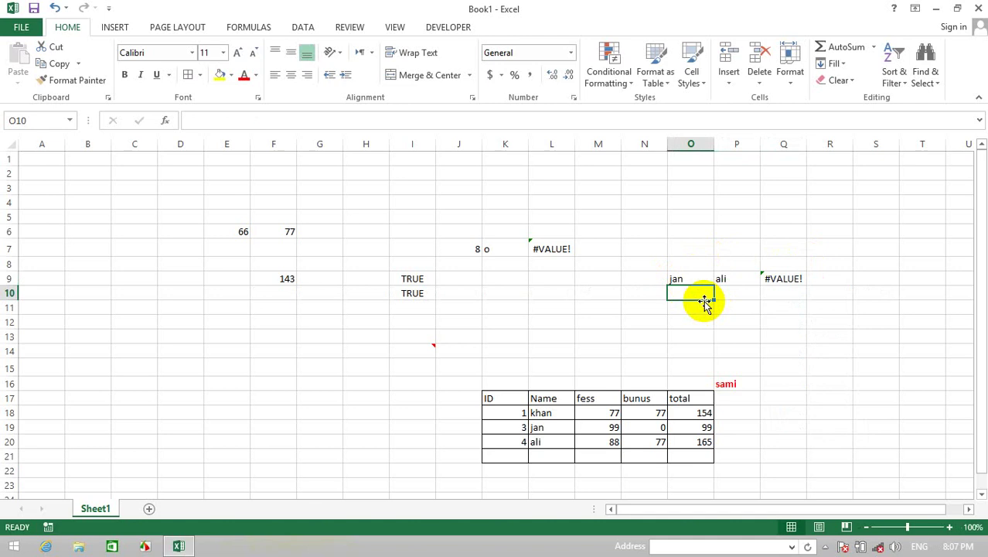
Step: Enter a formula in O10 that wraps a CONCATENATE of cells O9 and P9 inside SUM, accepting the suggested correction
text(=sum)
key(Tab)
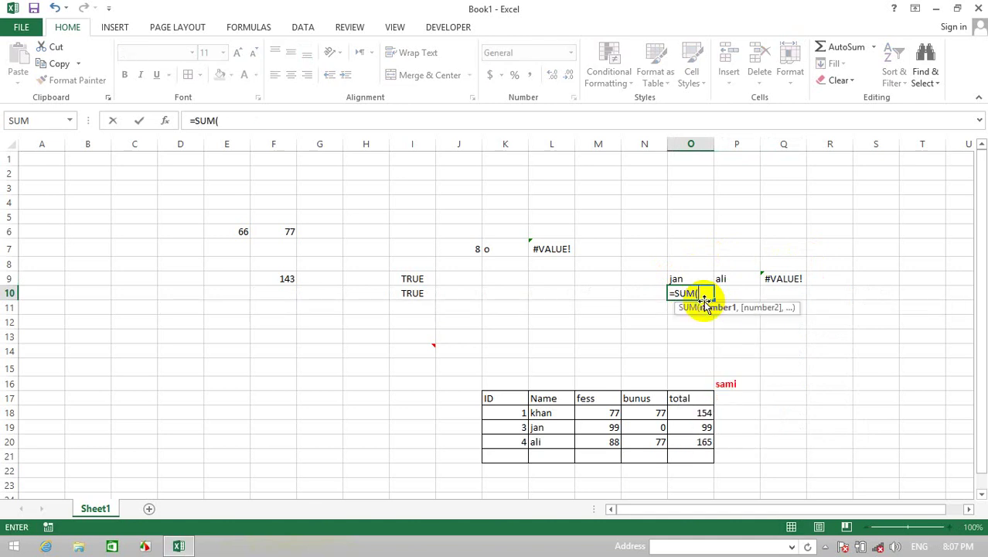
text(con)
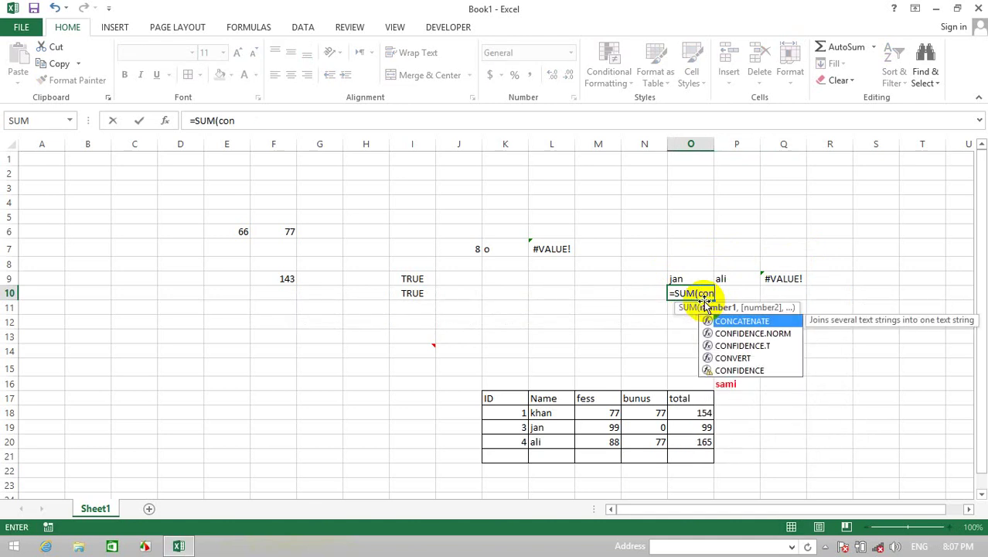
key(Tab)
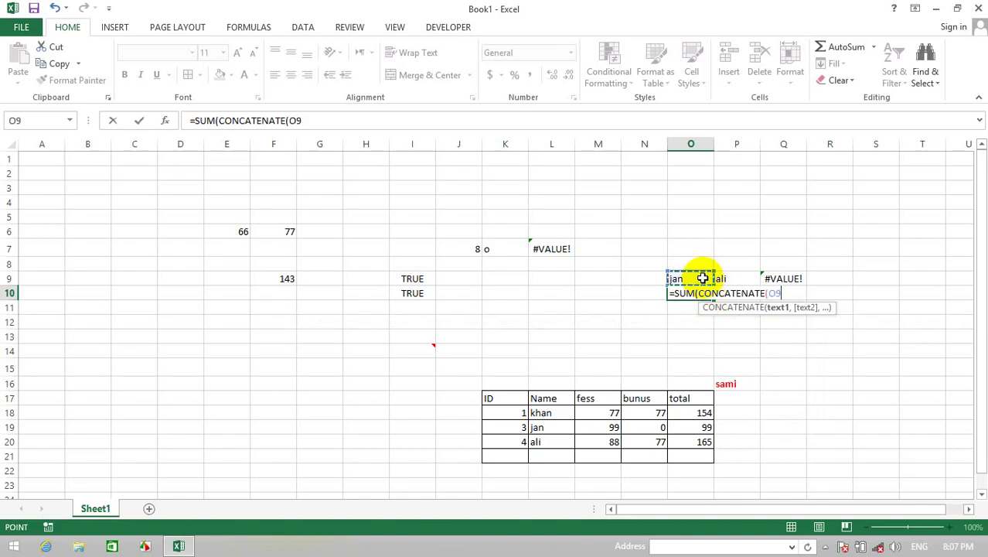
text(,)
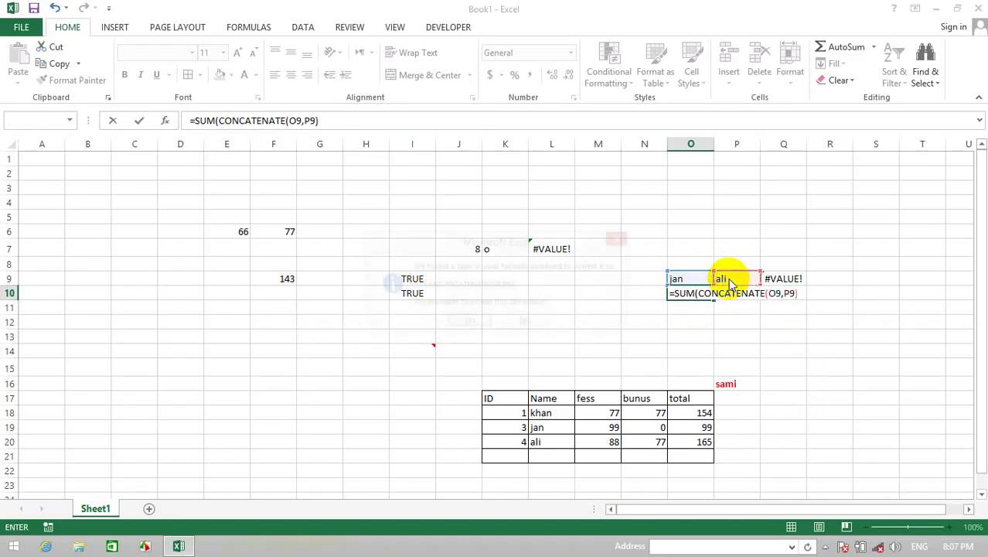
key(Return)
key(Return)
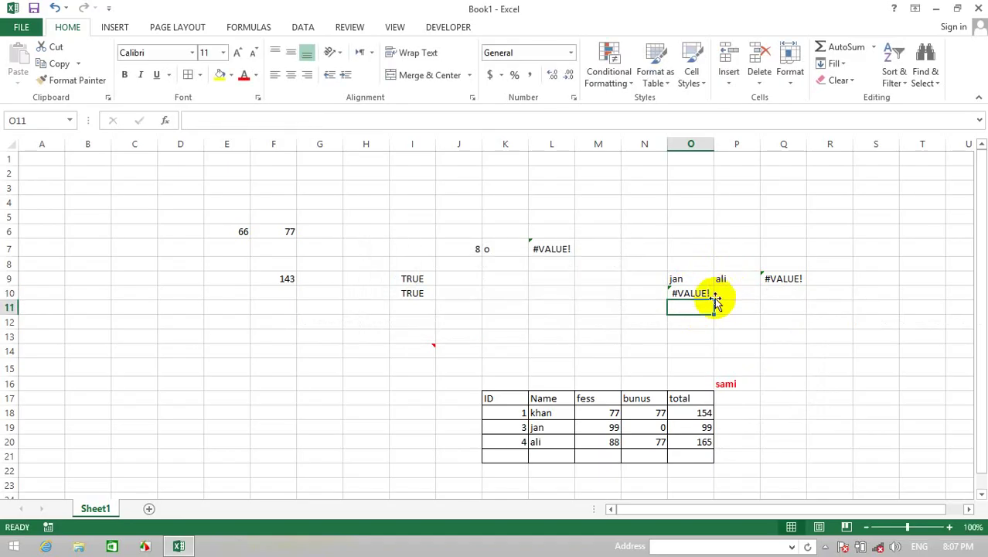
Step: Edit the O10 formula so CONCATENATE takes O9+P9 instead of two separate arguments
click(696, 294)
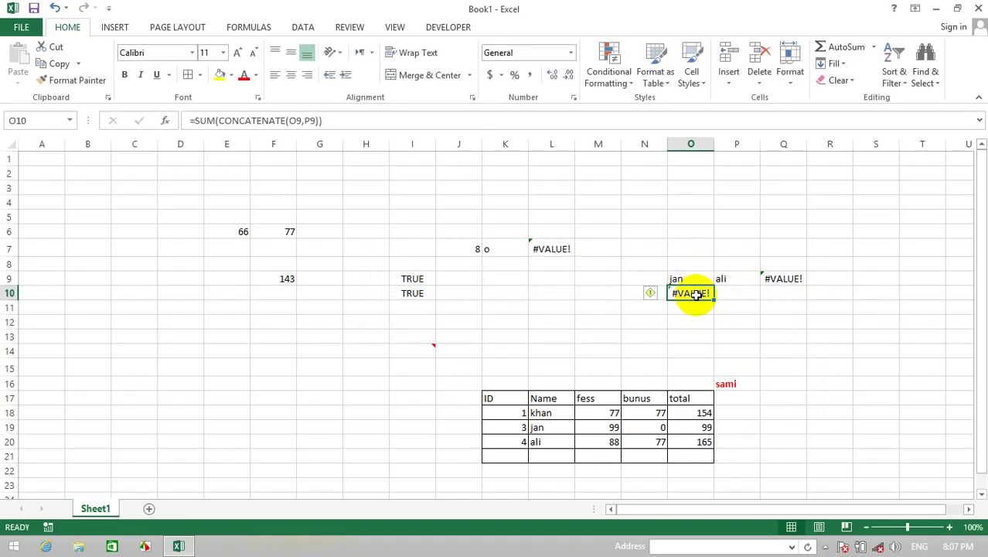
click(315, 121)
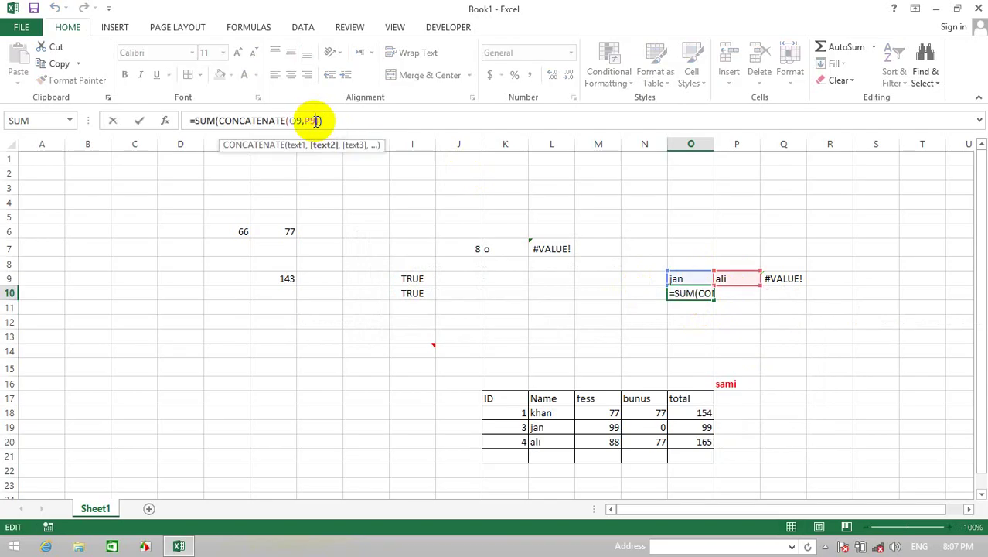
key(BackSpace)
key(BackSpace)
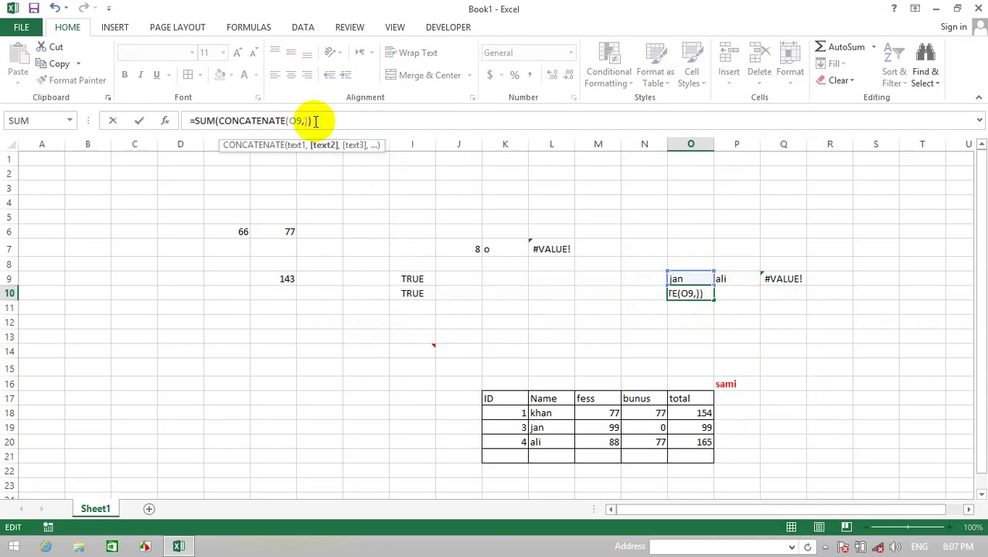
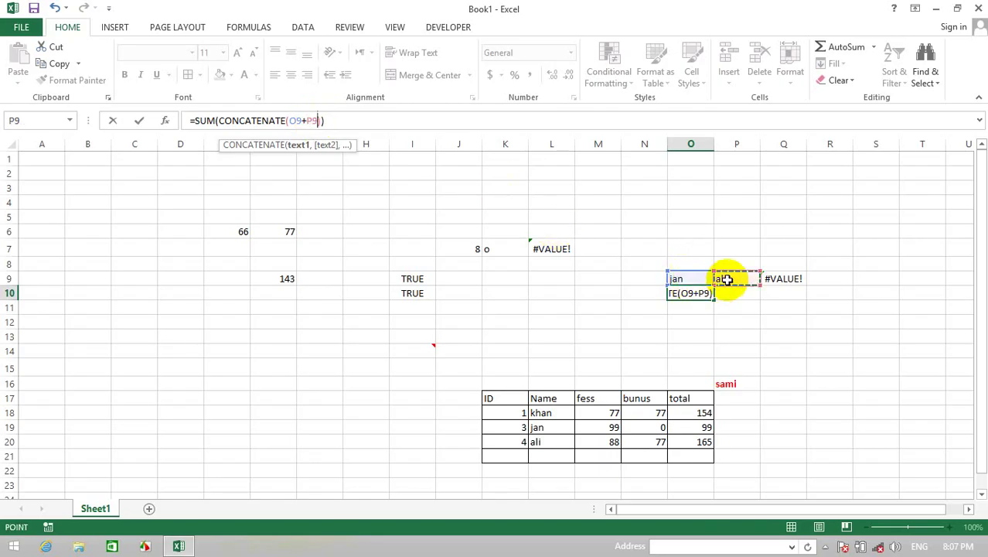
key(Return)
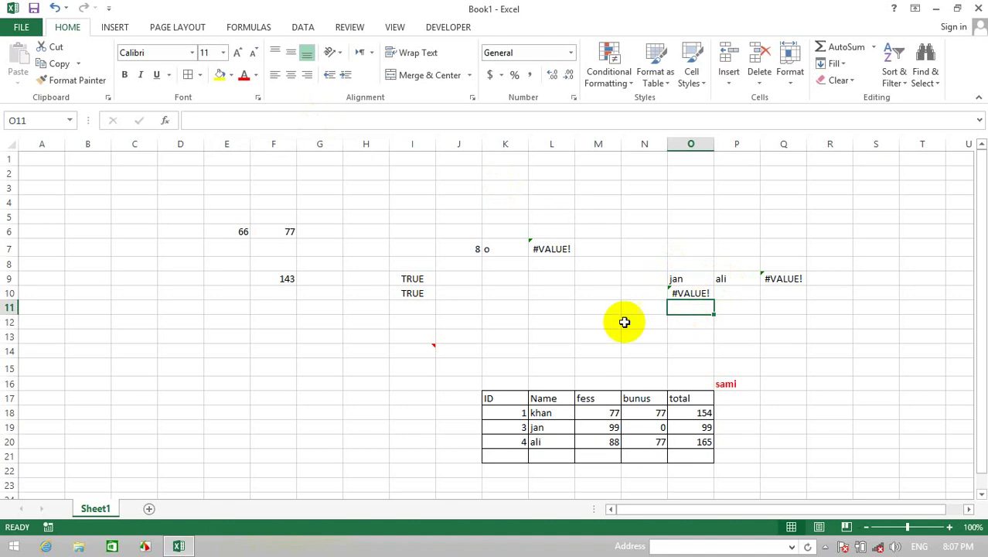
Step: Replace the formula in Q9 with a CONCATENATE of the range O9:P9
click(782, 276)
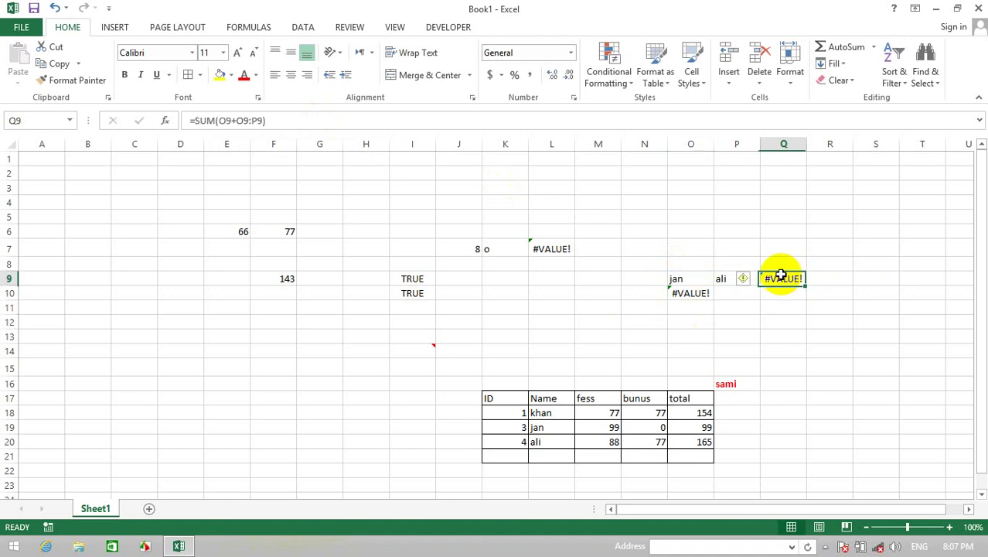
text(=sum)
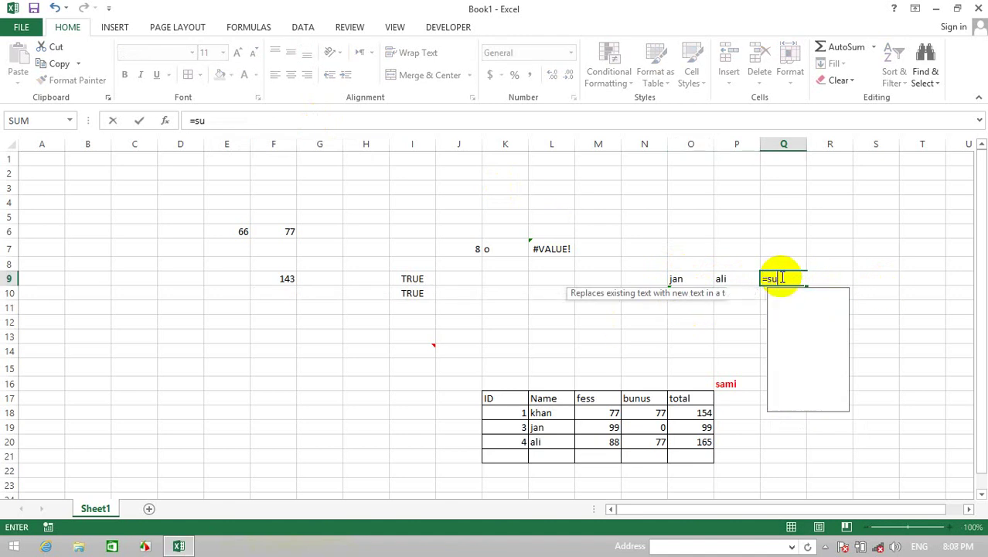
key(BackSpace)
key(BackSpace)
key(BackSpace)
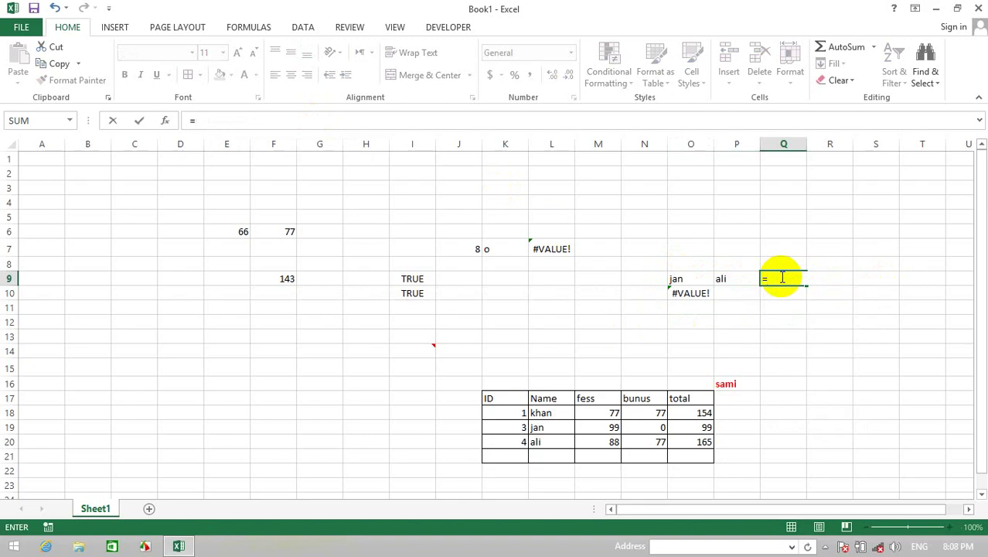
text(con)
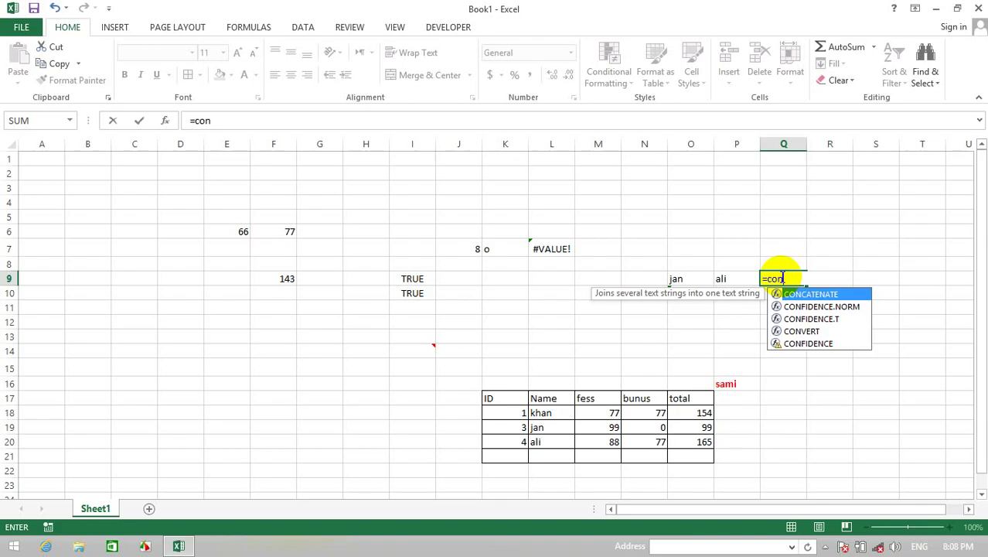
key(Tab)
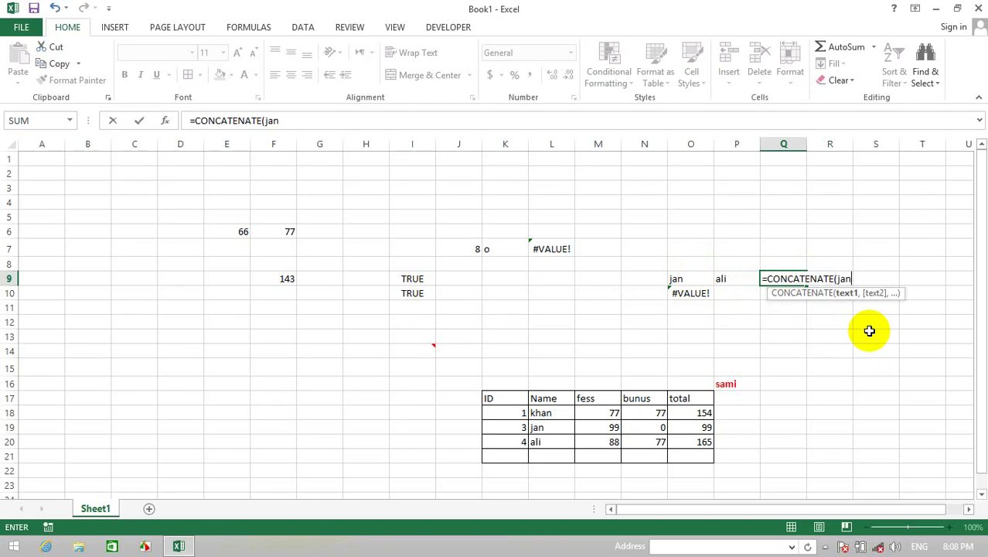
text(jan)
key(BackSpace)
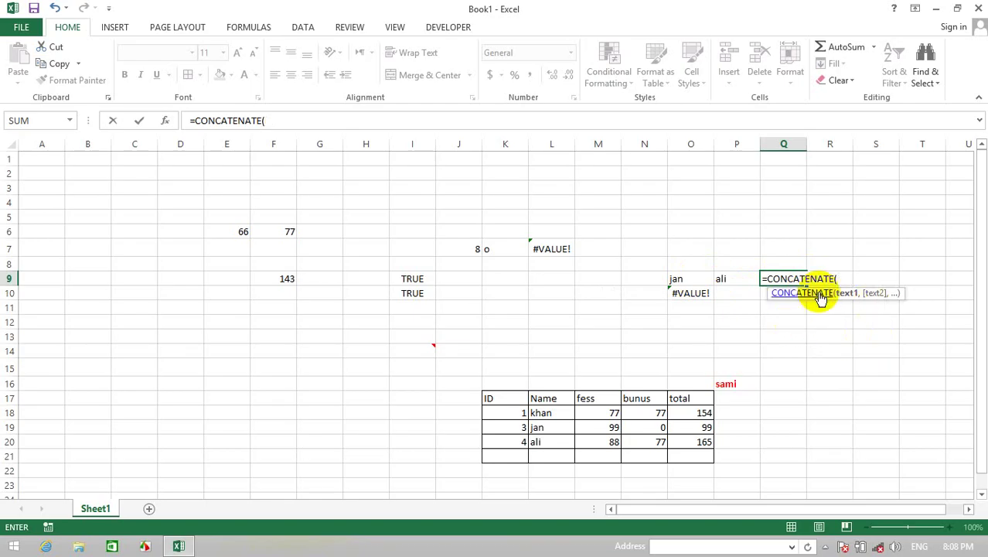
drag(679, 278, 716, 278)
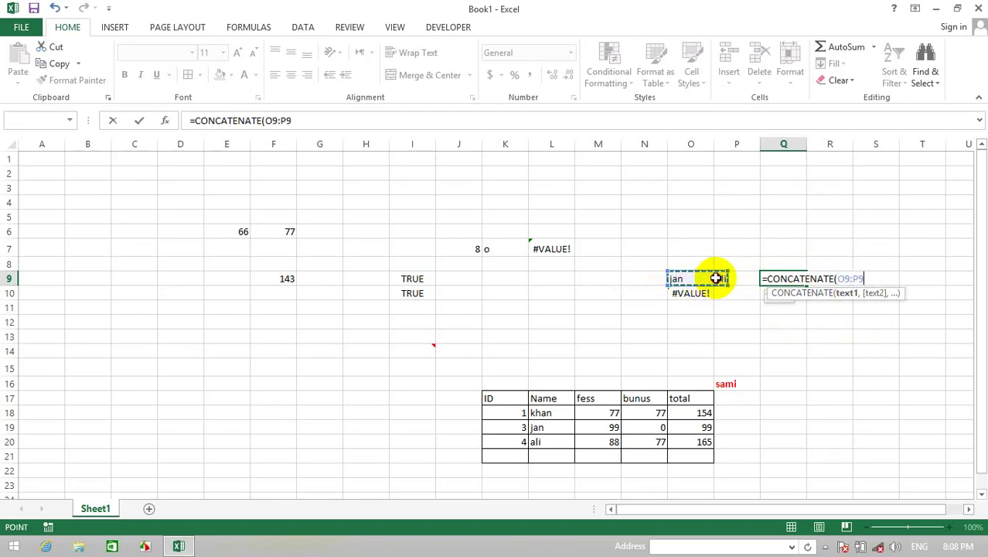
key(Return)
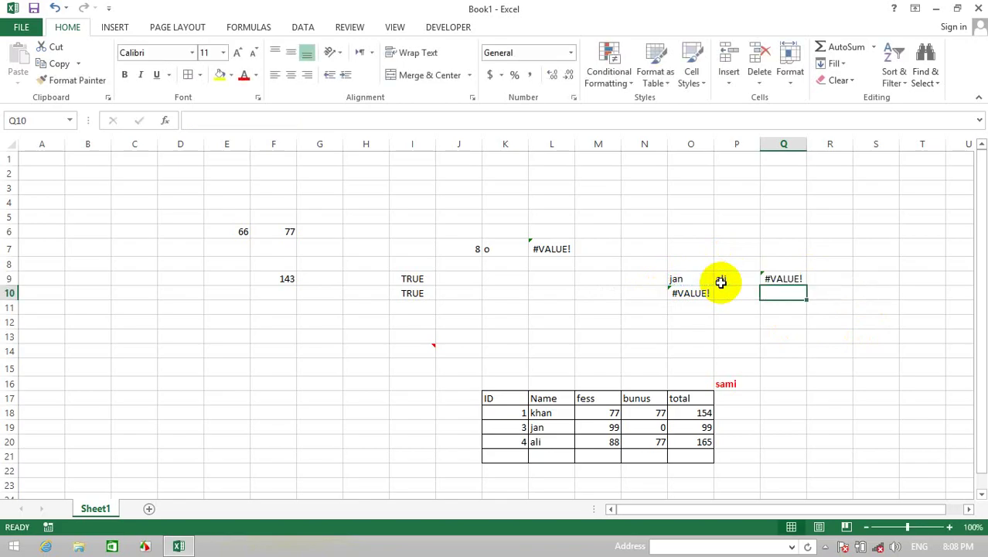
Step: Try again to select only the formulas returning text with Go To Special, leaving out the other result types
click(926, 71)
click(941, 149)
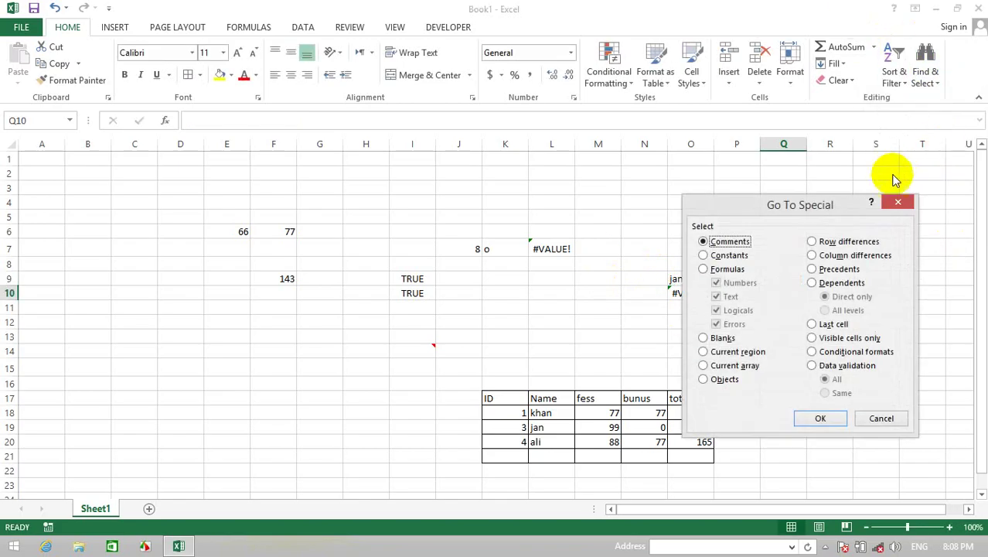
click(704, 269)
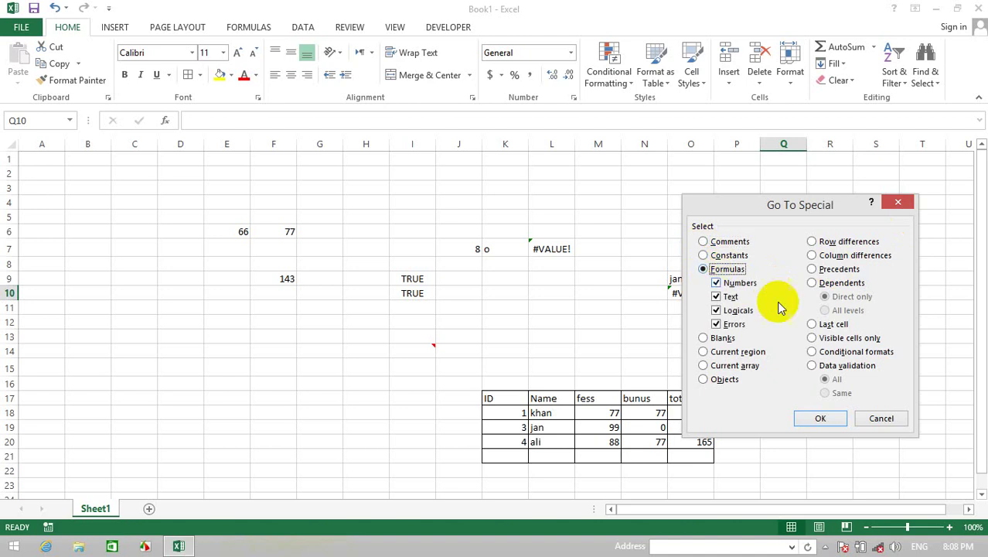
click(714, 282)
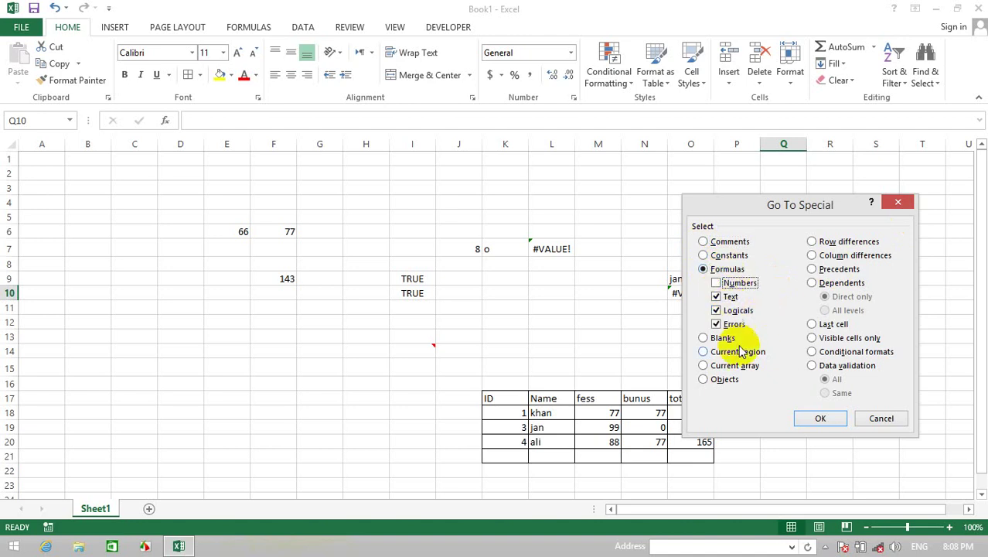
click(820, 417)
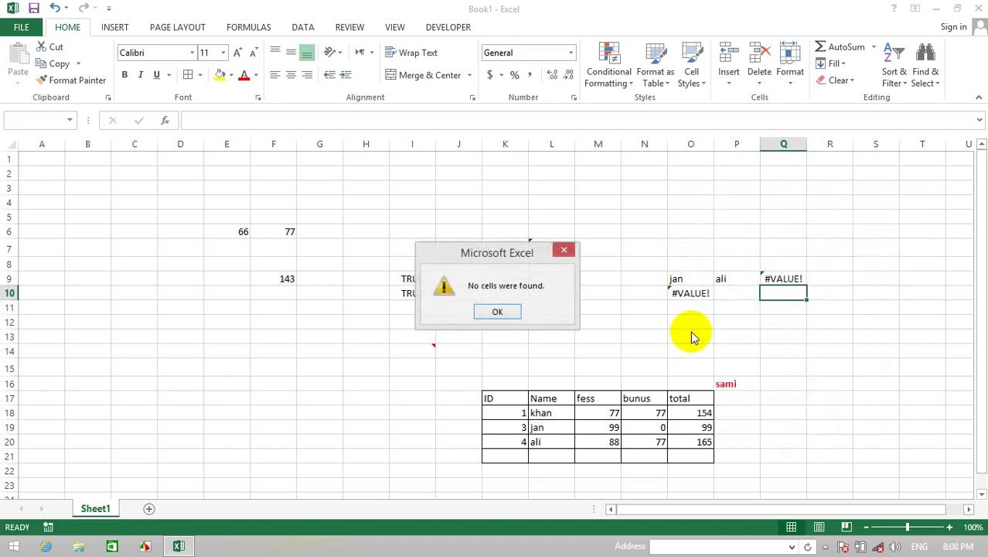
click(499, 309)
Step: Select only the formulas returning errors with Go To Special, excluding numbers, text and logicals, and clear the selection
click(925, 60)
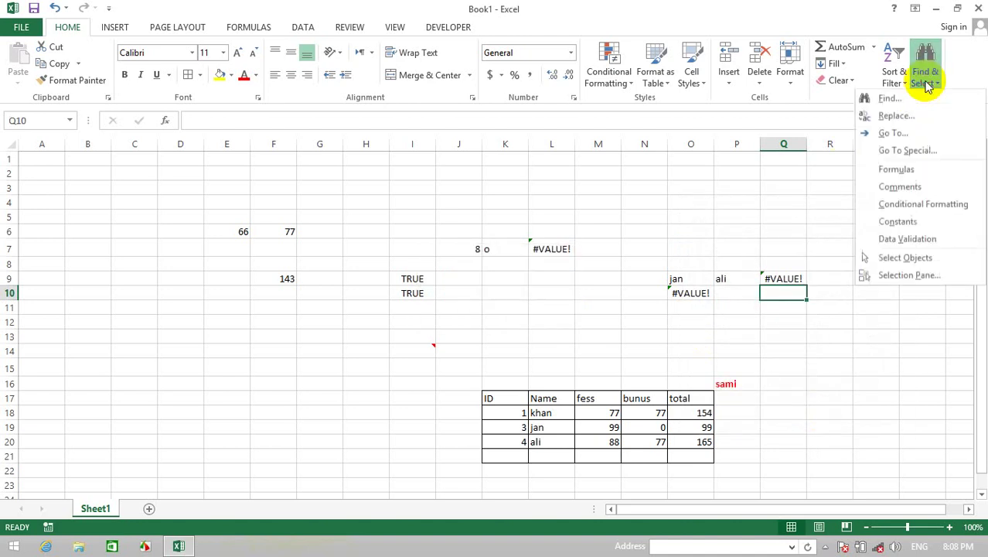
click(920, 151)
drag(833, 204, 476, 164)
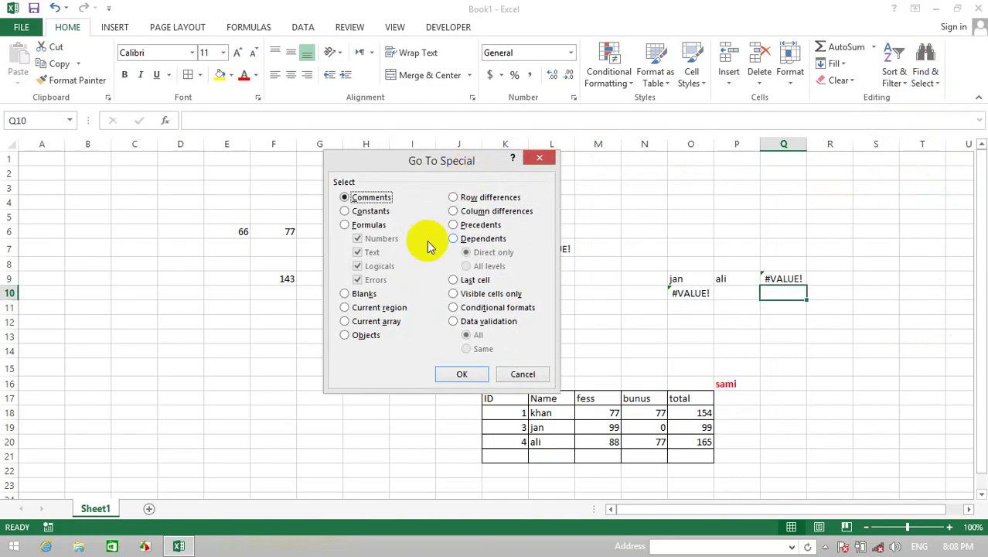
click(346, 225)
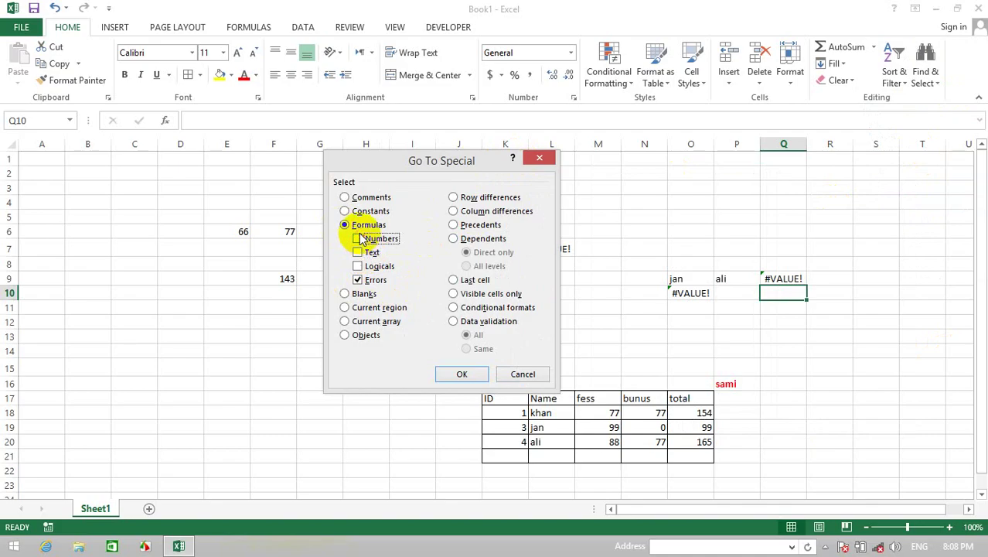
click(460, 375)
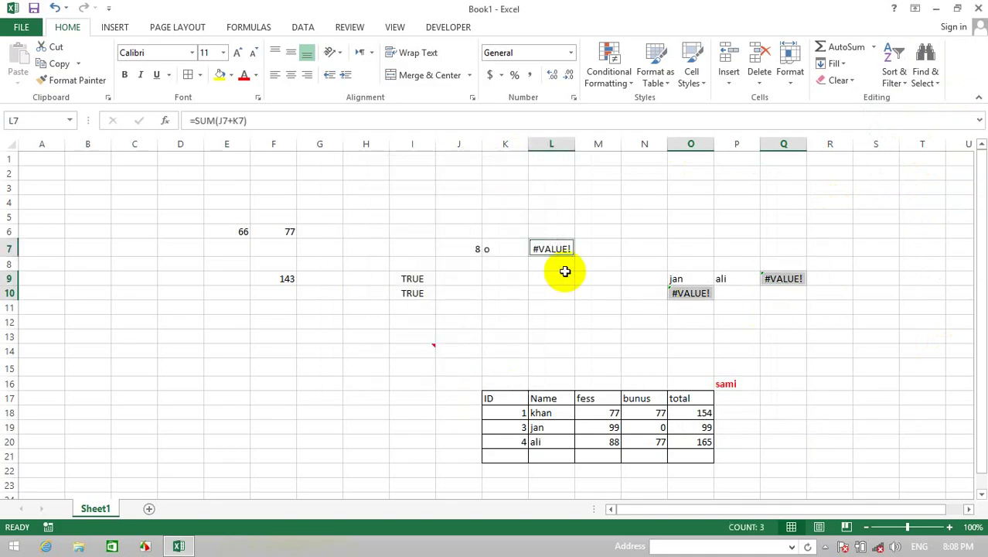
click(611, 264)
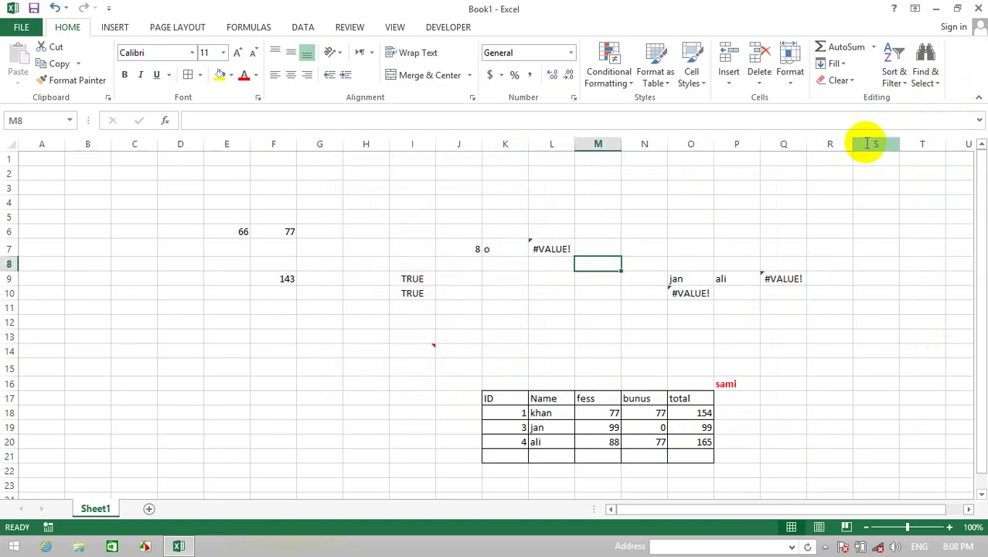
click(918, 77)
click(925, 155)
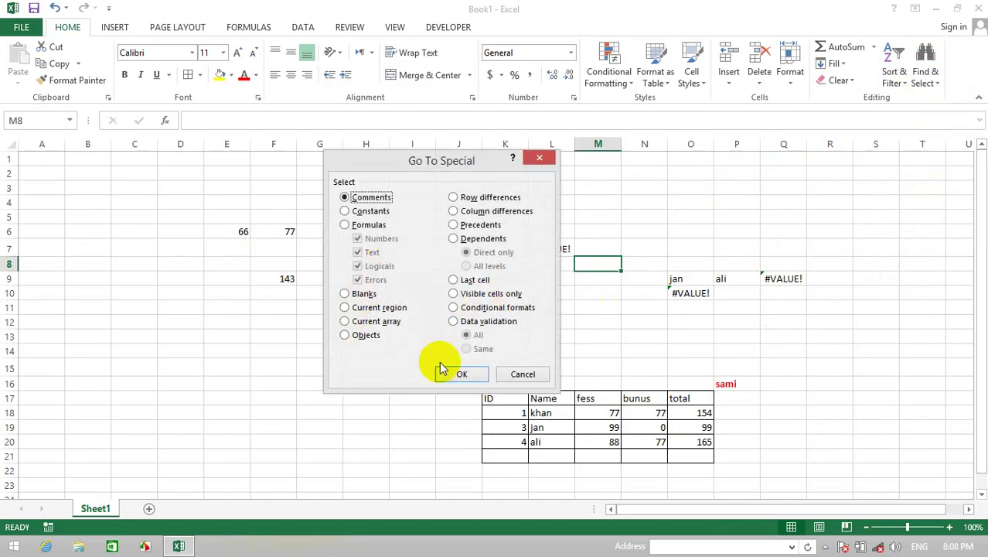
click(507, 375)
drag(152, 185, 931, 492)
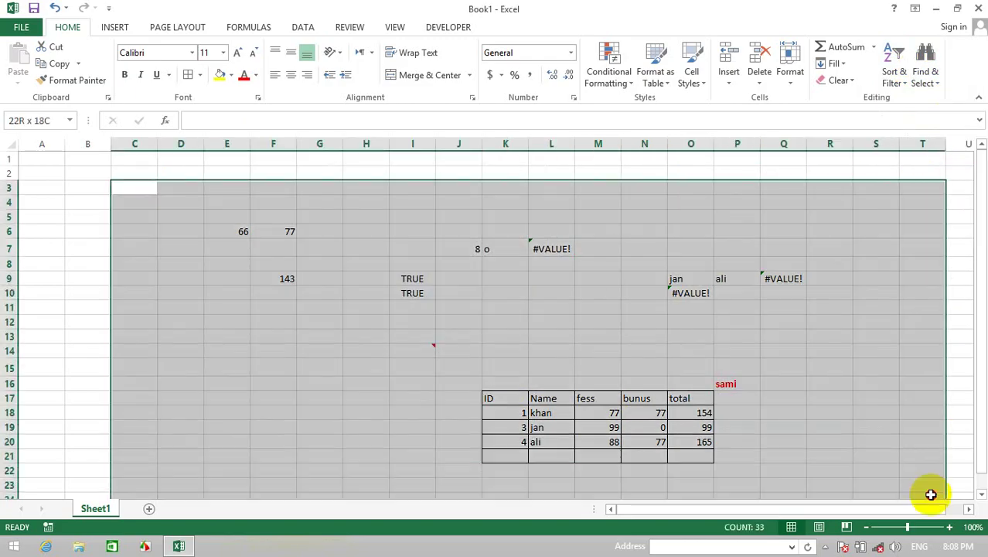
click(813, 308)
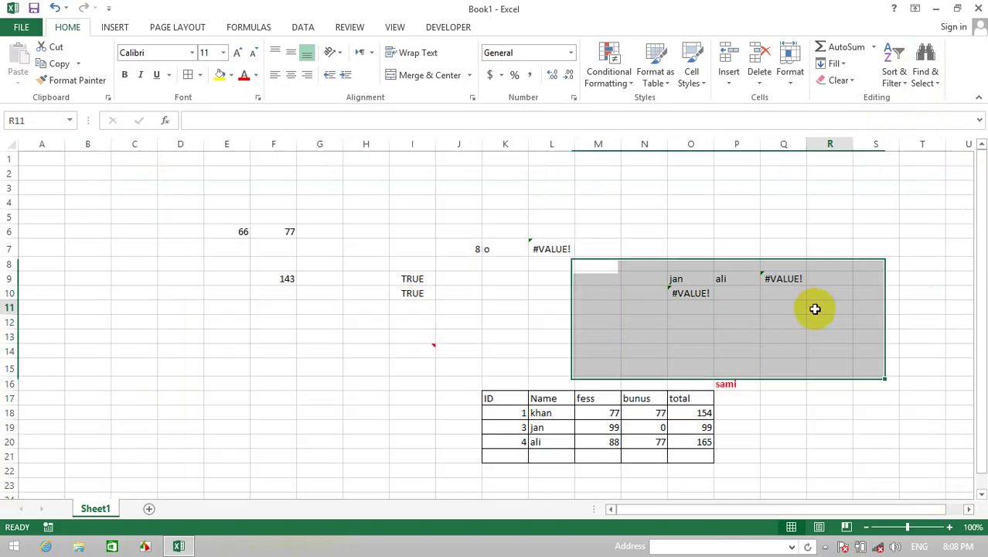
Step: Add a new worksheet and fill the range A1:M215 with the sample text "Eiasdfl" in one entry
click(150, 508)
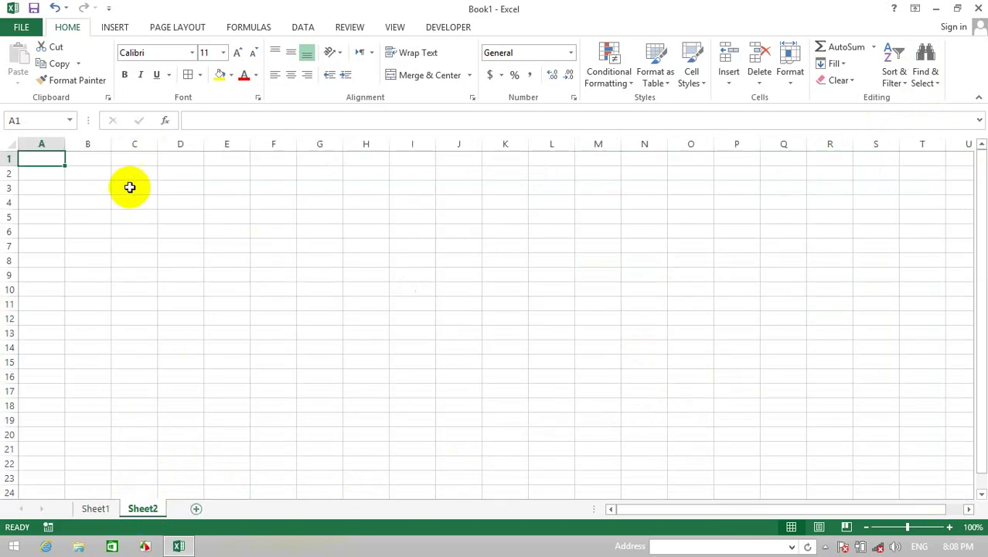
drag(130, 187, 305, 321)
drag(36, 158, 525, 312)
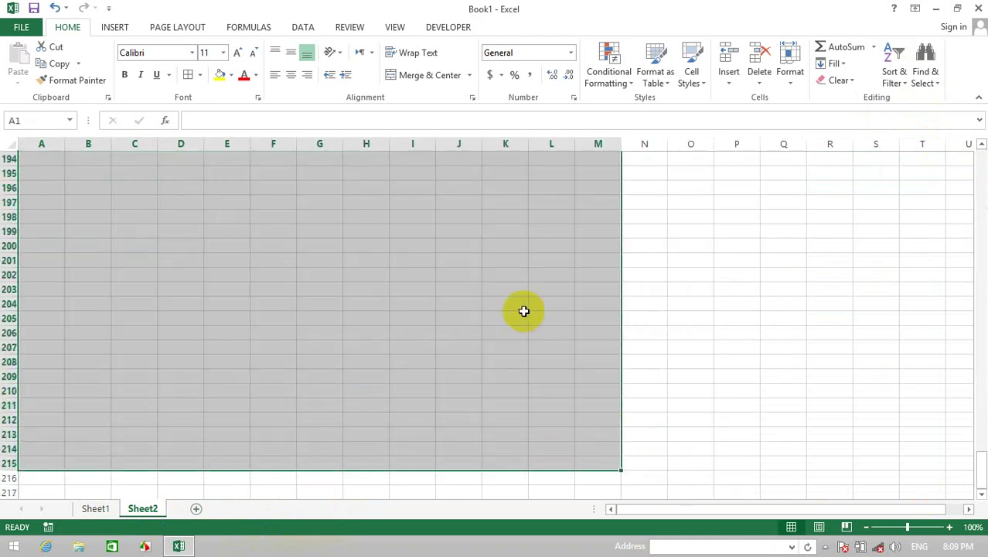
text(Eiasdfl)
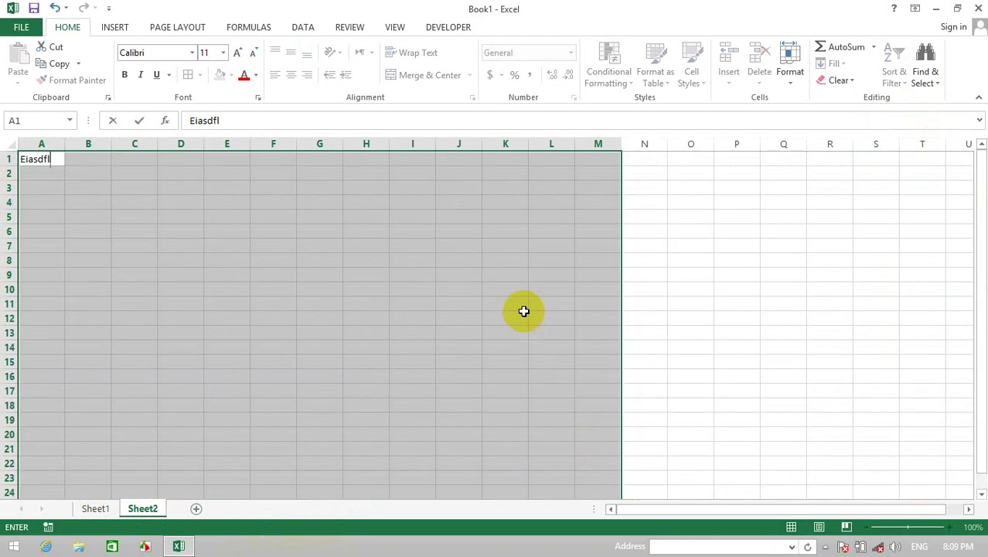
key(ctrl+Return)
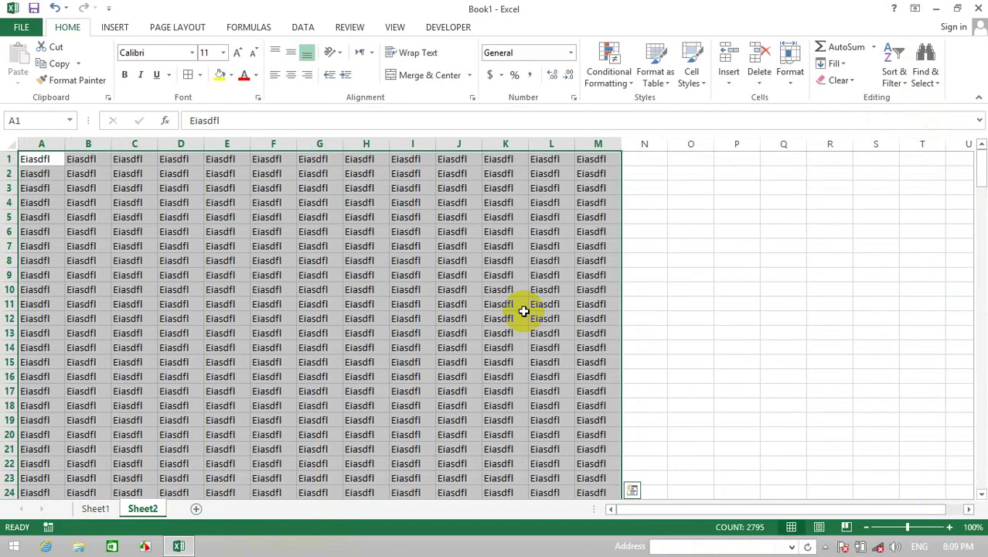
Step: Clear the contents of scattered cells G9, H19, C19, B11, E18, E7, B5 and I7 to create blanks
click(319, 274)
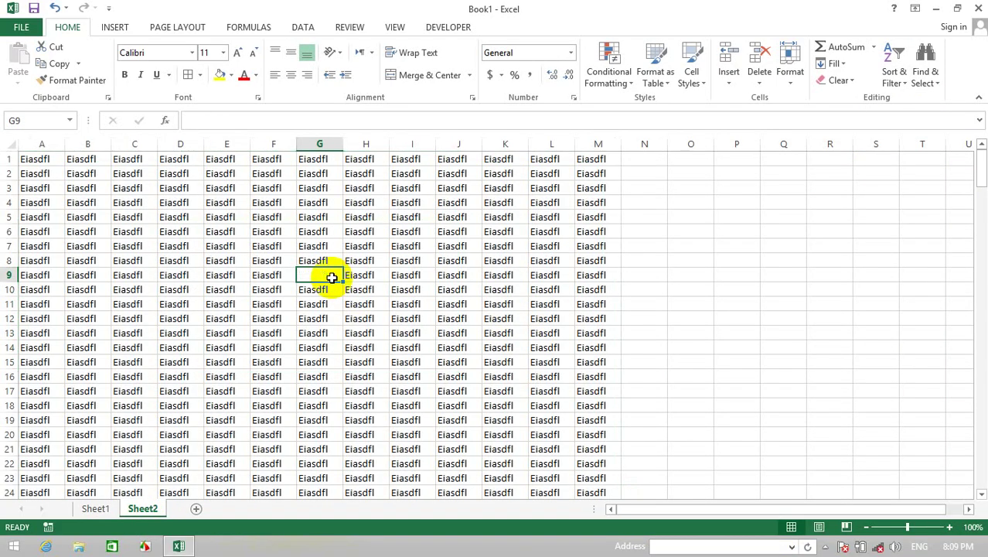
click(371, 419)
key(Delete)
click(135, 419)
key(Delete)
click(92, 304)
key(Delete)
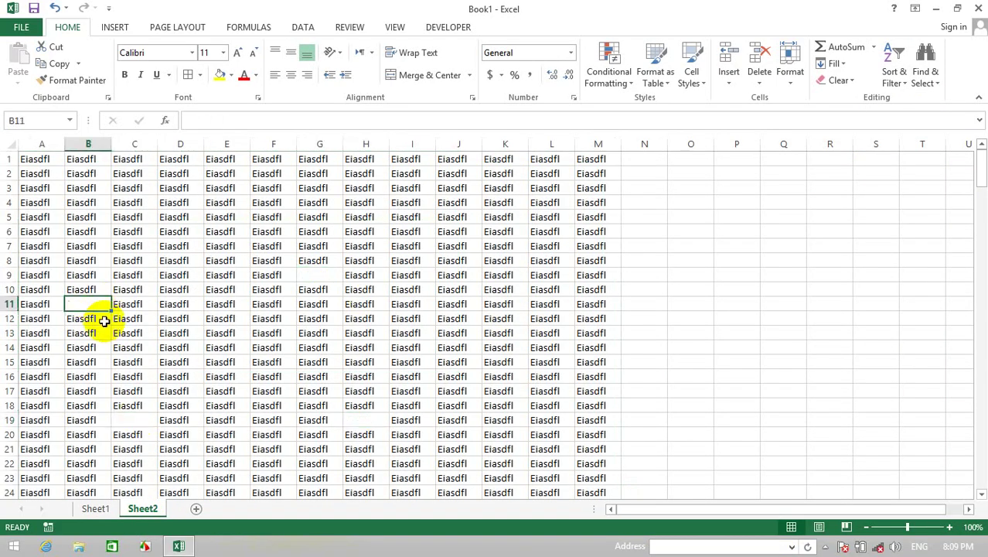
click(215, 404)
key(Delete)
click(209, 246)
key(Delete)
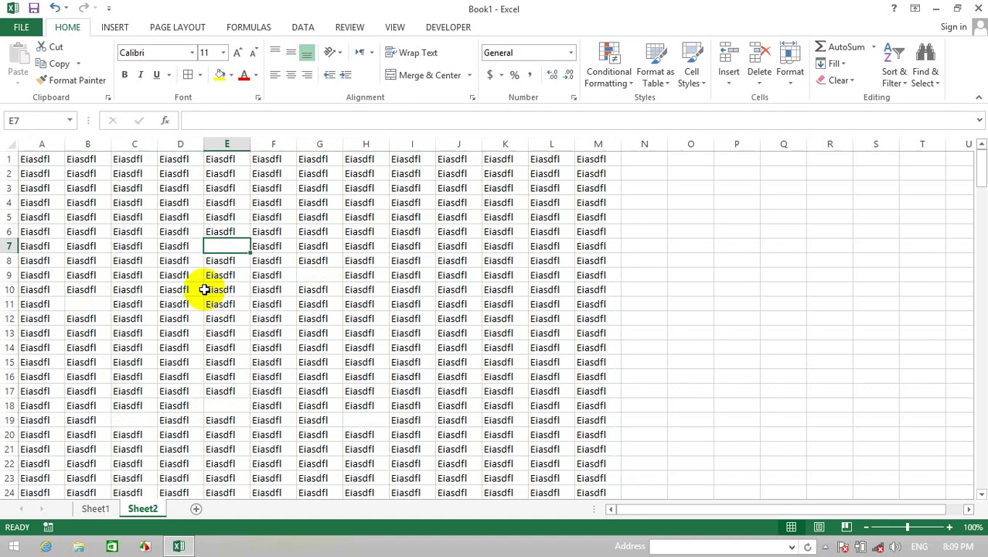
click(108, 217)
key(Delete)
click(411, 244)
key(Delete)
Step: Select all blank cells within the filled data using the Blanks option of Go To Special
click(525, 350)
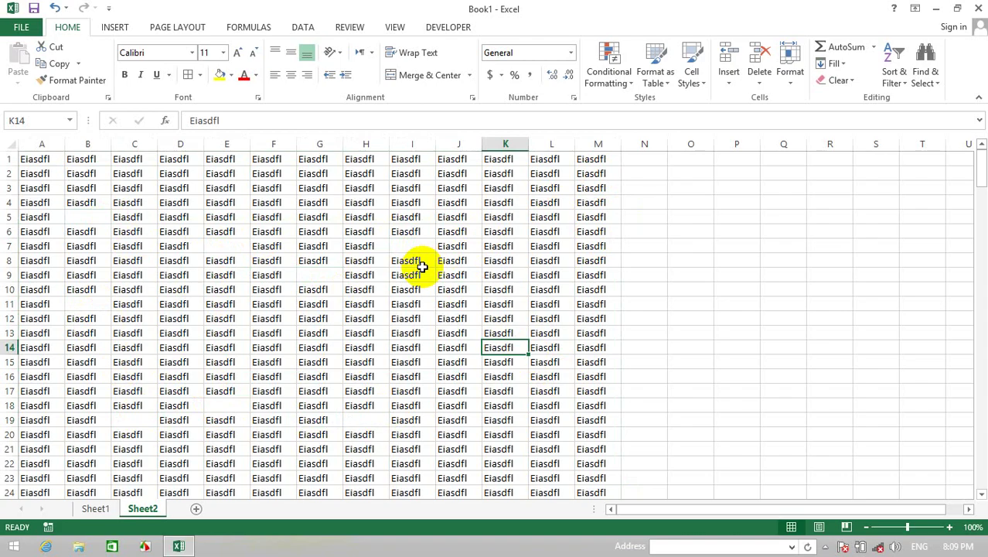
click(925, 73)
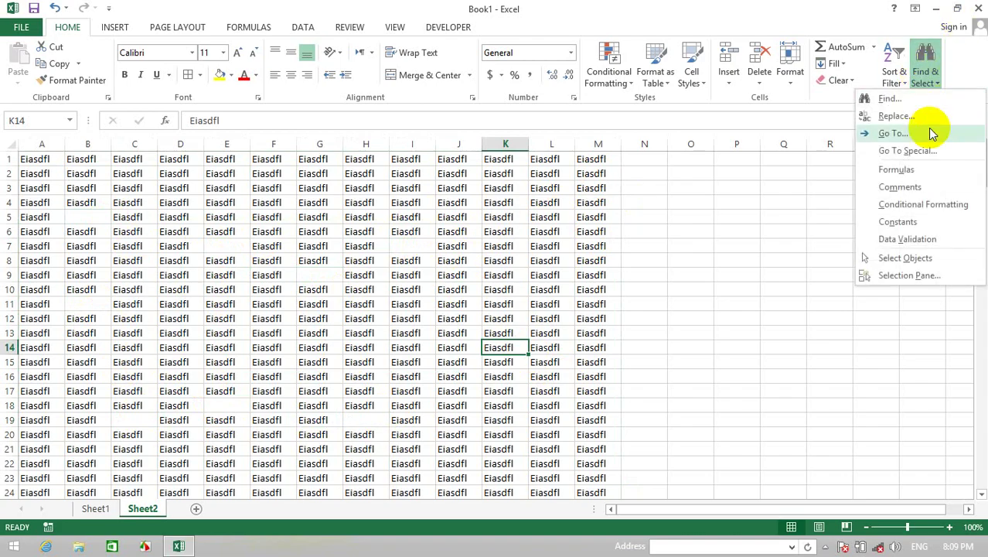
click(928, 159)
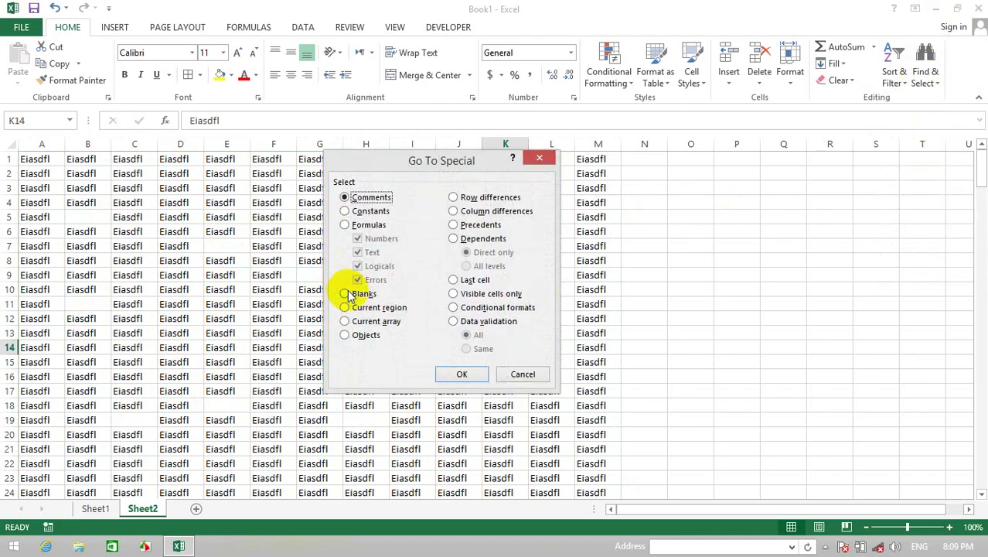
click(348, 294)
click(461, 374)
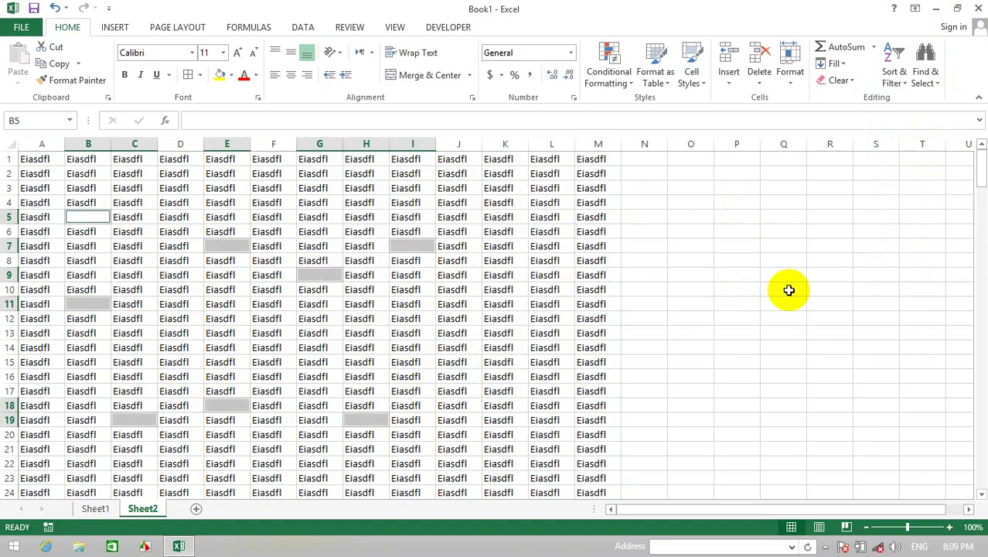
click(935, 87)
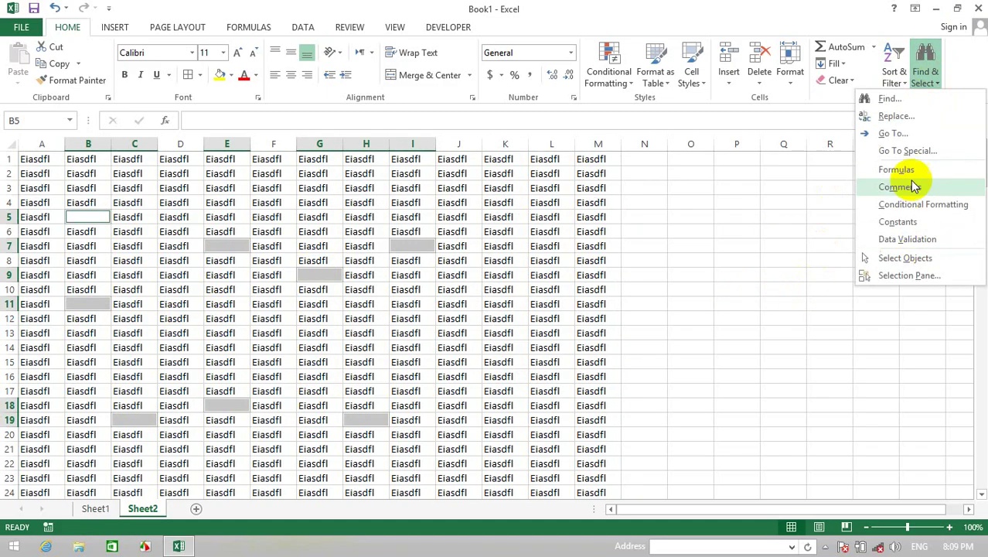
click(910, 150)
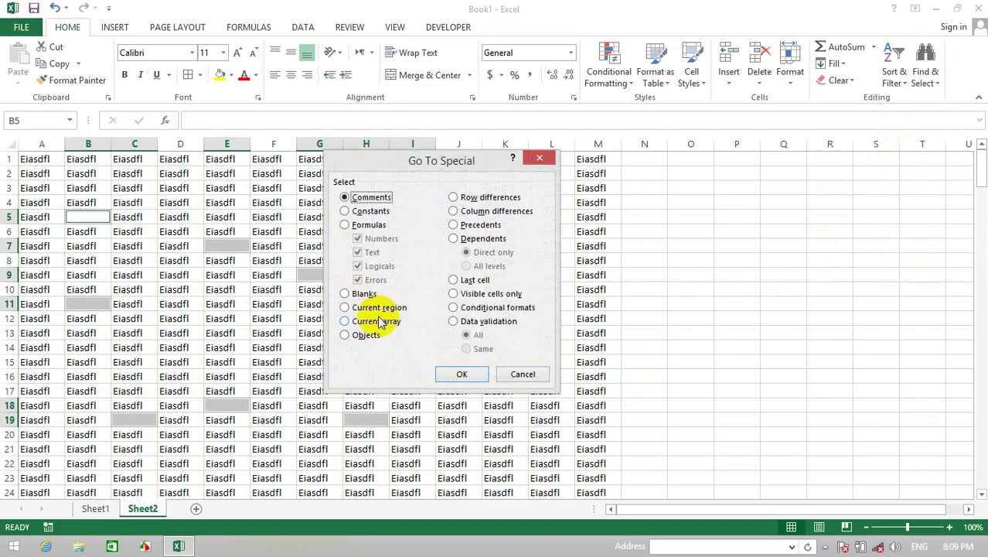
click(518, 371)
Step: Add a new worksheet and fill the range C5:G11 with the sample text "adsfasd" in one entry
click(196, 510)
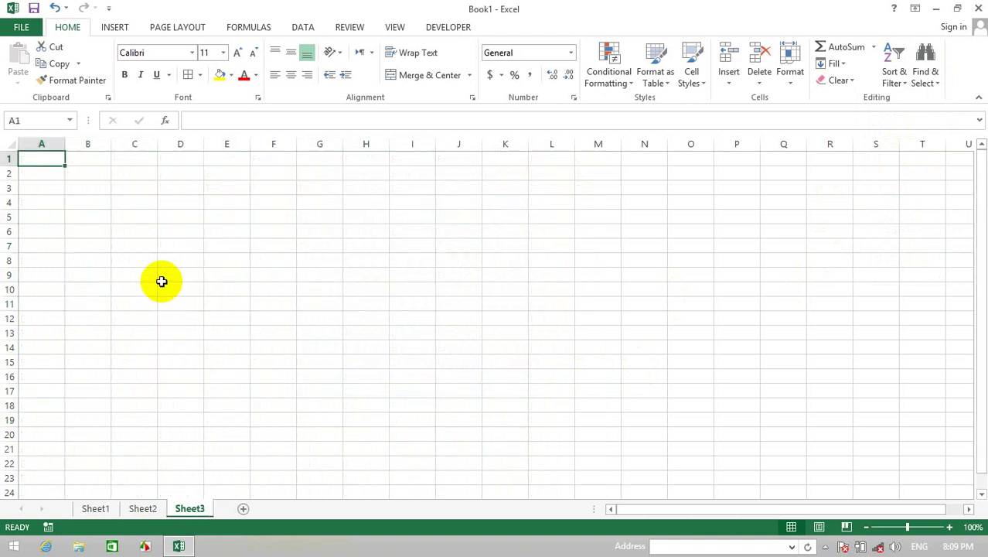
click(155, 218)
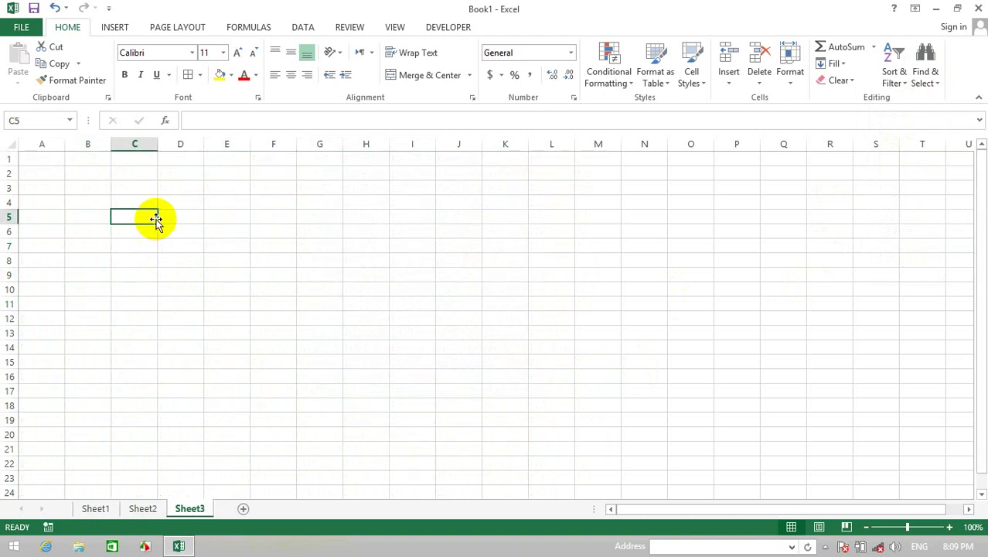
drag(150, 216, 298, 302)
text(adsfasd)
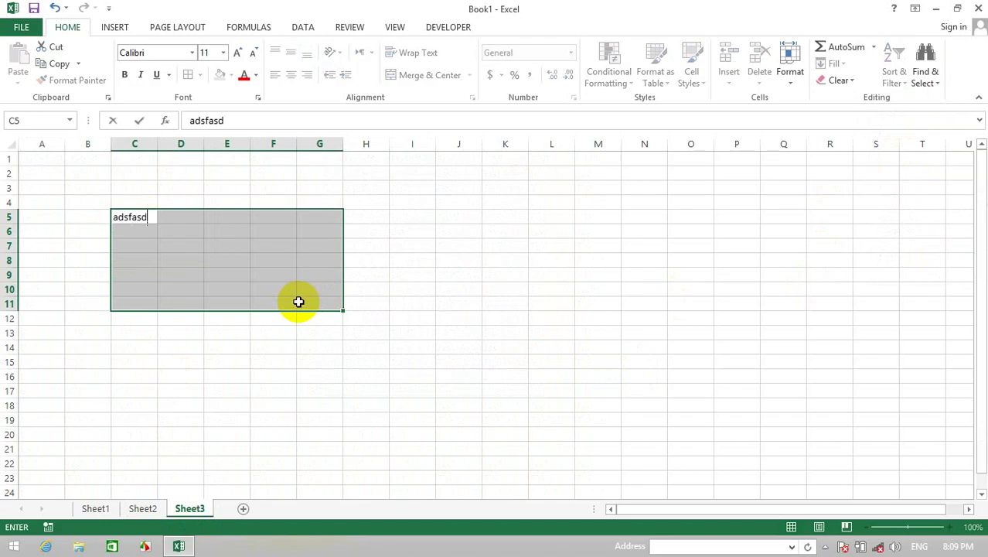
key(ctrl+Return)
Step: Enter "asdf" in L9:L12 and M10, "sdf" in L13 and M16, "dsf" in M12 and "ads" in M11
click(540, 277)
text(asdf)
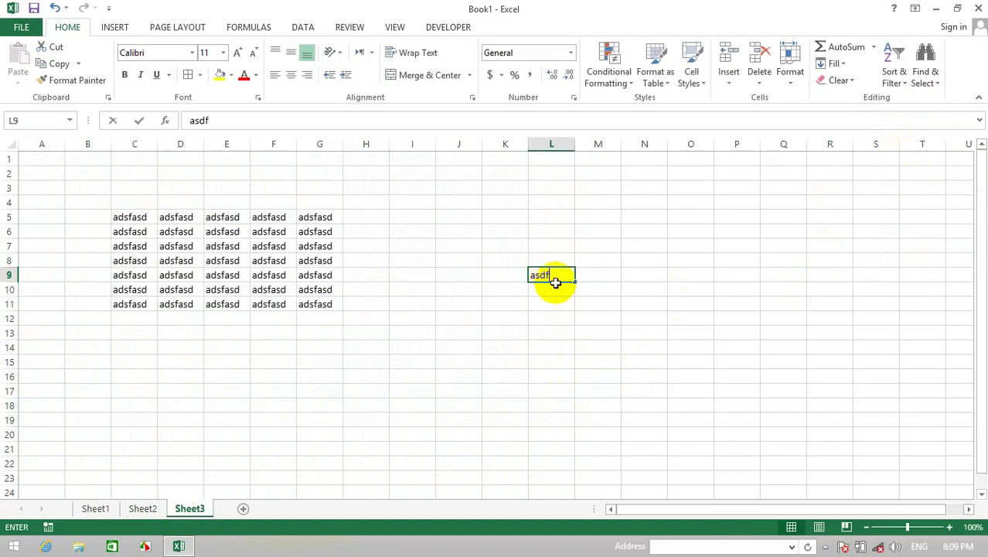
click(598, 377)
text(sdf)
click(548, 291)
text(asdf)
click(554, 318)
text(asdf)
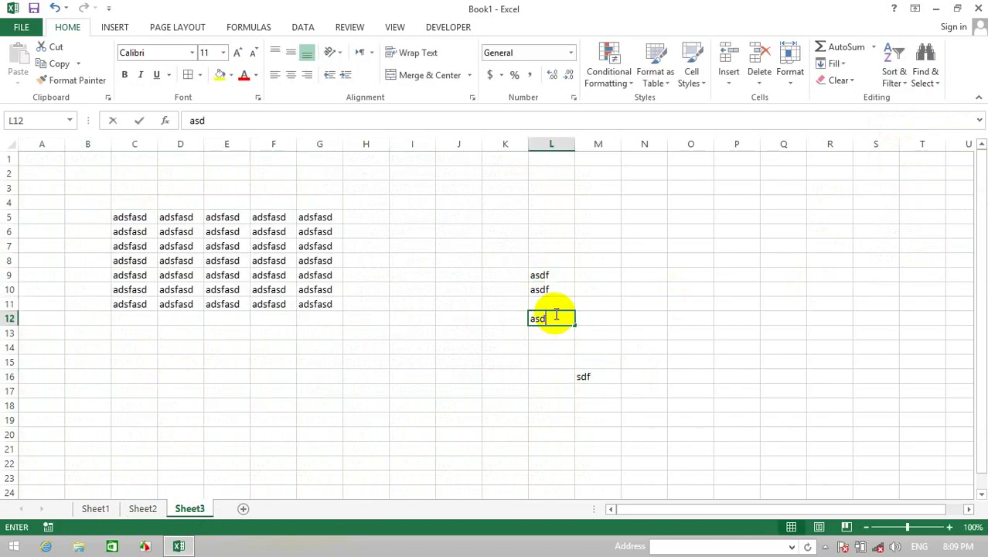
click(572, 300)
text(asdf)
click(589, 304)
click(595, 289)
text(asdf)
click(596, 278)
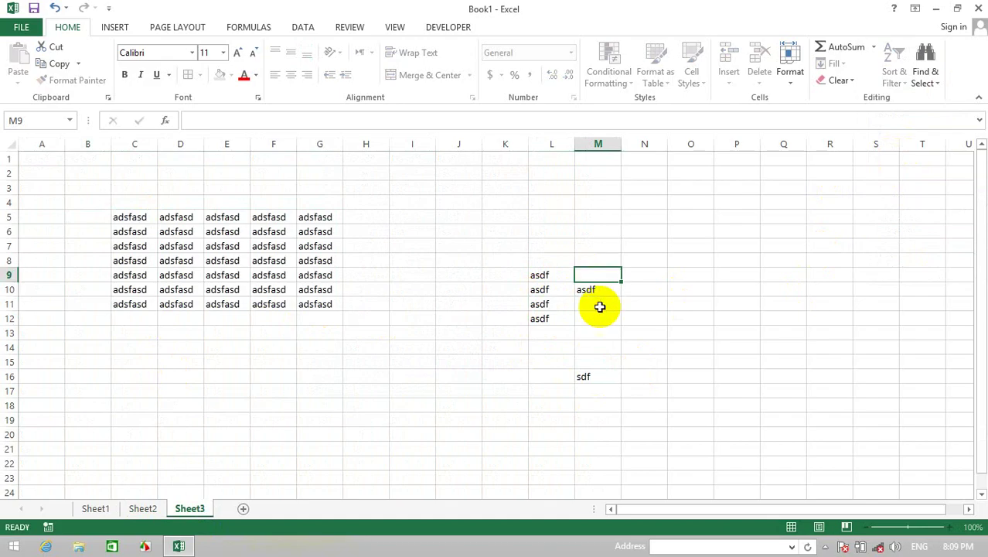
click(581, 319)
text(dsf)
click(553, 330)
text(sdf)
click(591, 330)
click(593, 305)
text(ads)
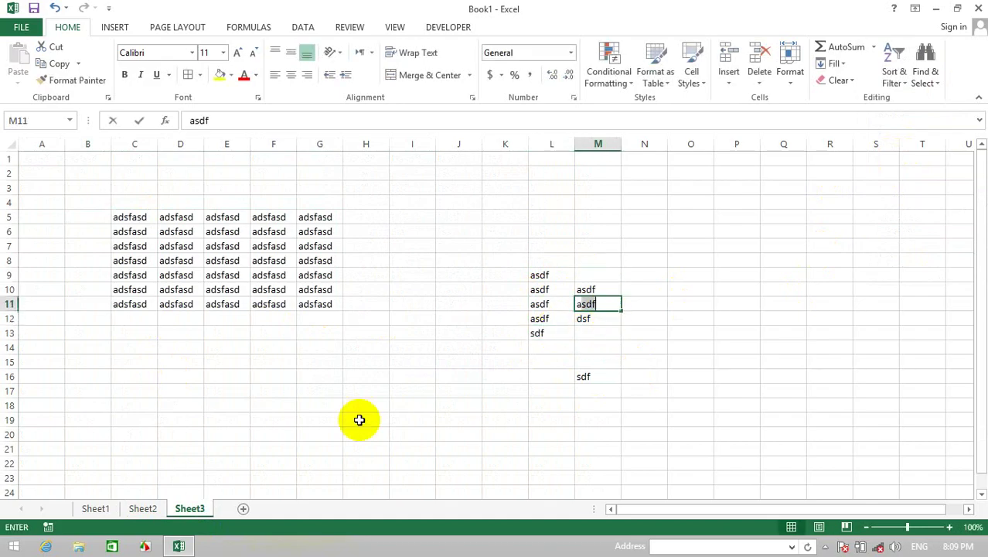
Step: Enter "asdf" in F21 and F23, "asd" in G21 and H24, "sd" in G22 and I22, and "d" in D21
click(266, 445)
text(asdf)
click(395, 462)
text(sd)
click(334, 448)
text(asd)
click(291, 463)
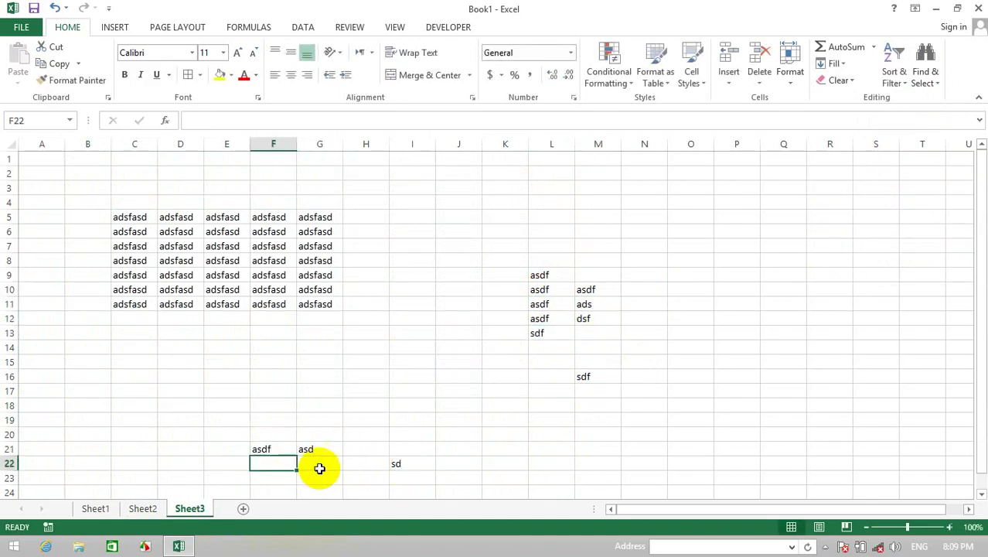
click(319, 466)
text(sd)
click(364, 492)
text(asd)
click(267, 480)
text(asdf)
click(232, 481)
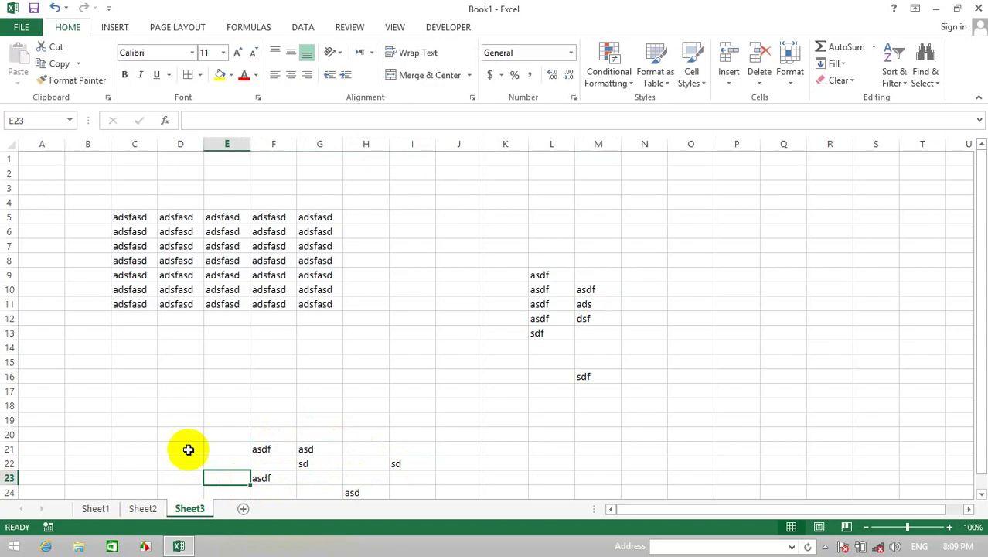
click(186, 448)
text(d)
Step: Select the current region around cell M11 with Go To Special
click(587, 304)
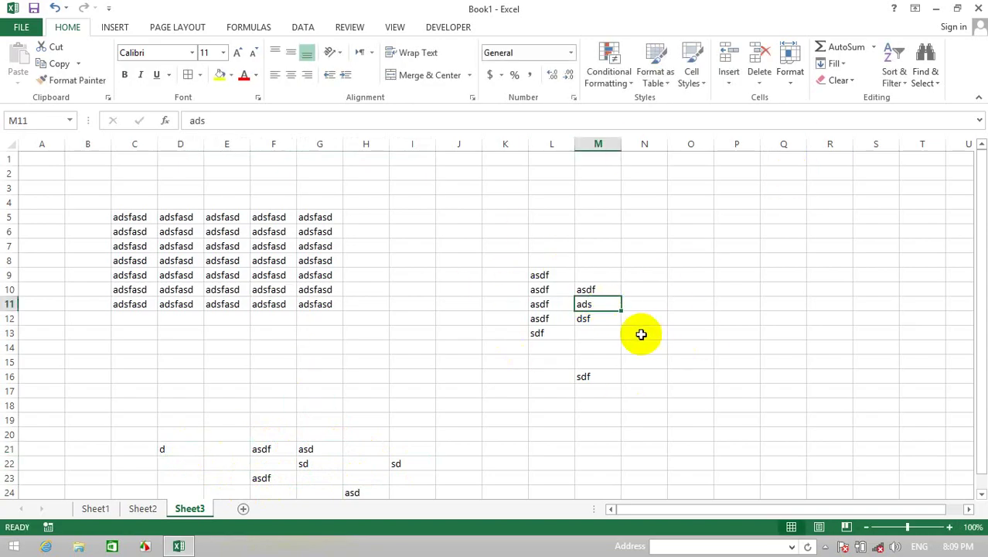
click(926, 82)
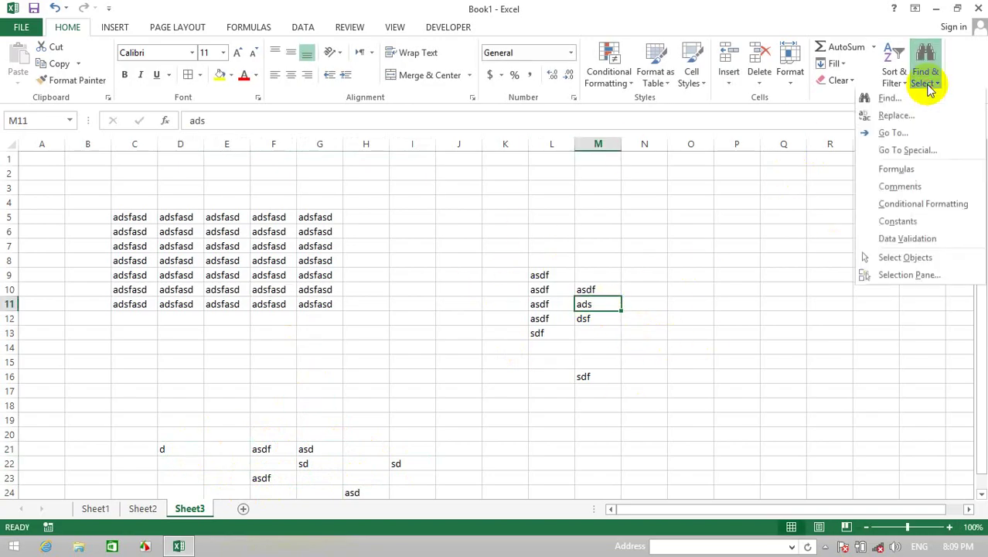
click(908, 150)
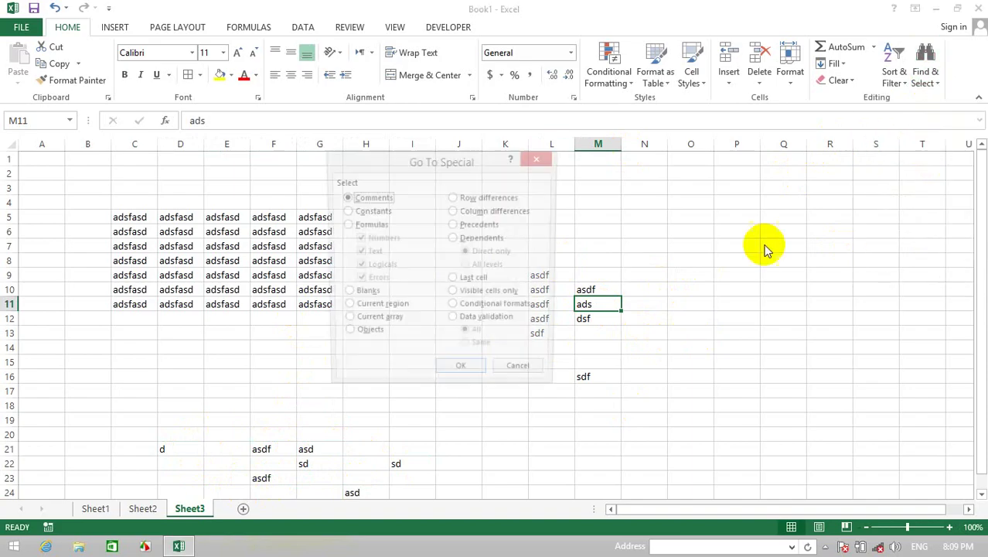
click(362, 307)
click(462, 374)
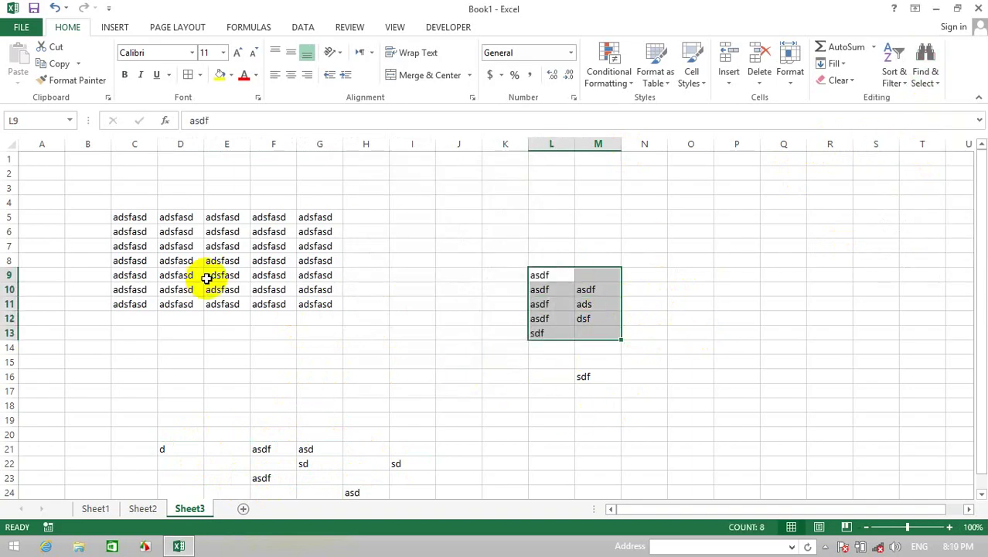
Step: Select the current region around cell G11 in the "adsfasd" block with Go To Special
click(313, 305)
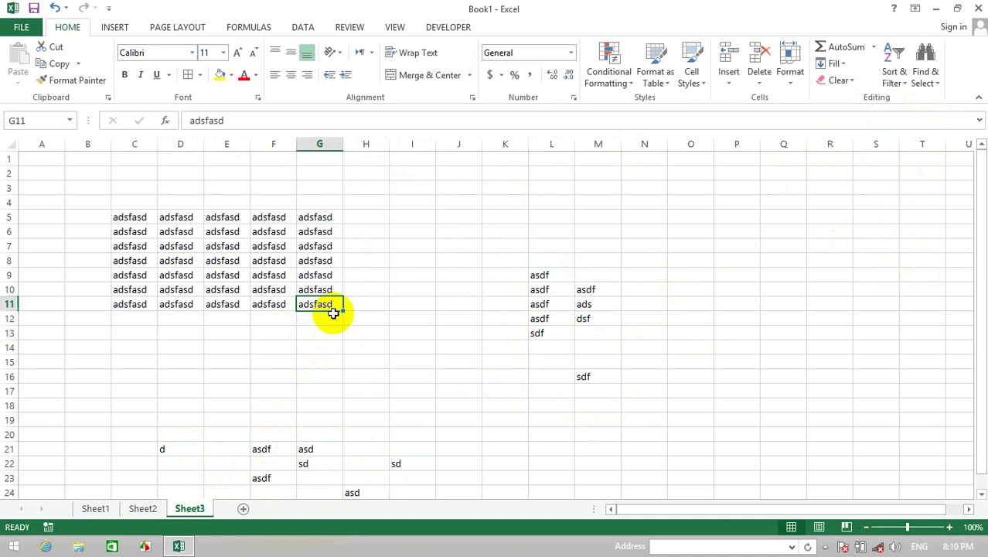
click(925, 73)
click(926, 150)
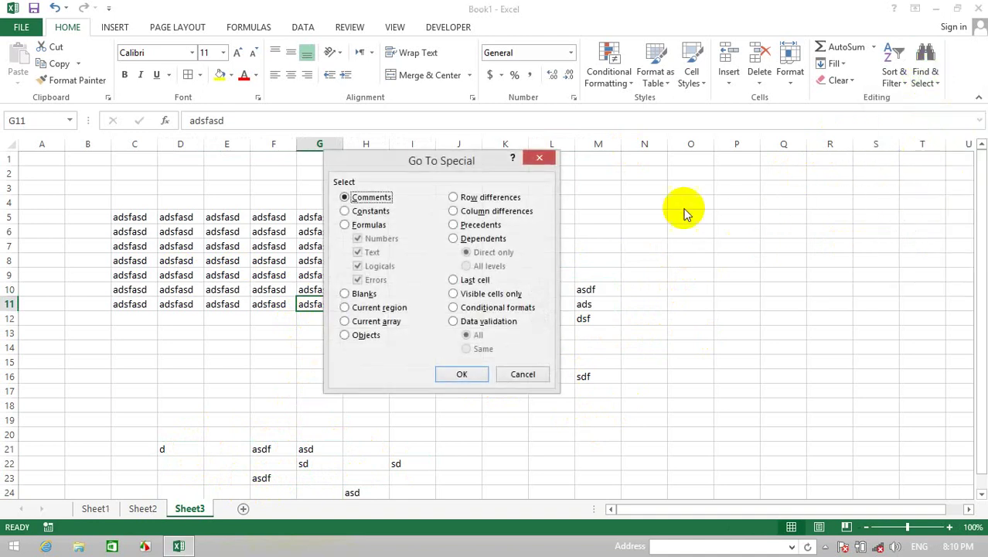
click(394, 309)
click(462, 374)
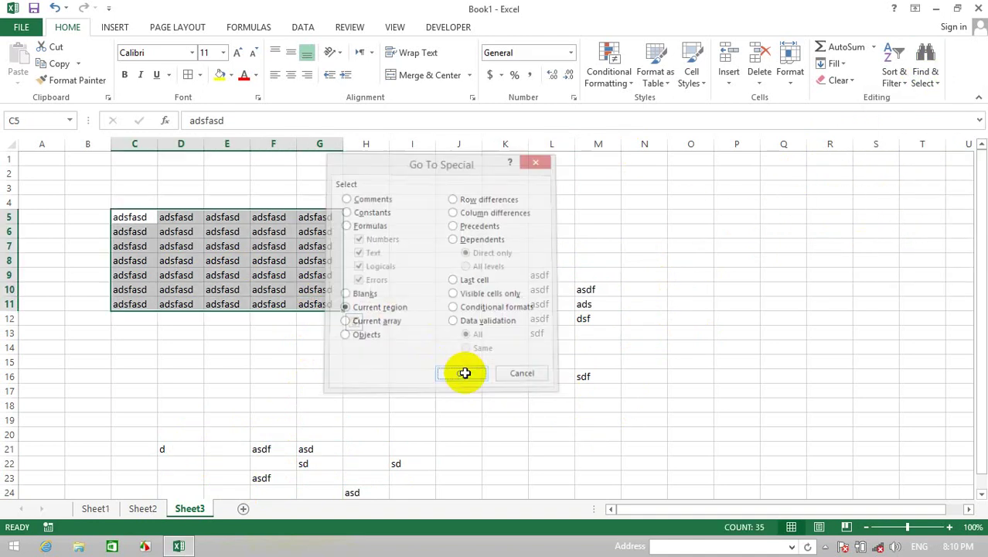
Step: Try the Current region option of Go To Special from cell H24
drag(980, 249, 979, 262)
click(341, 482)
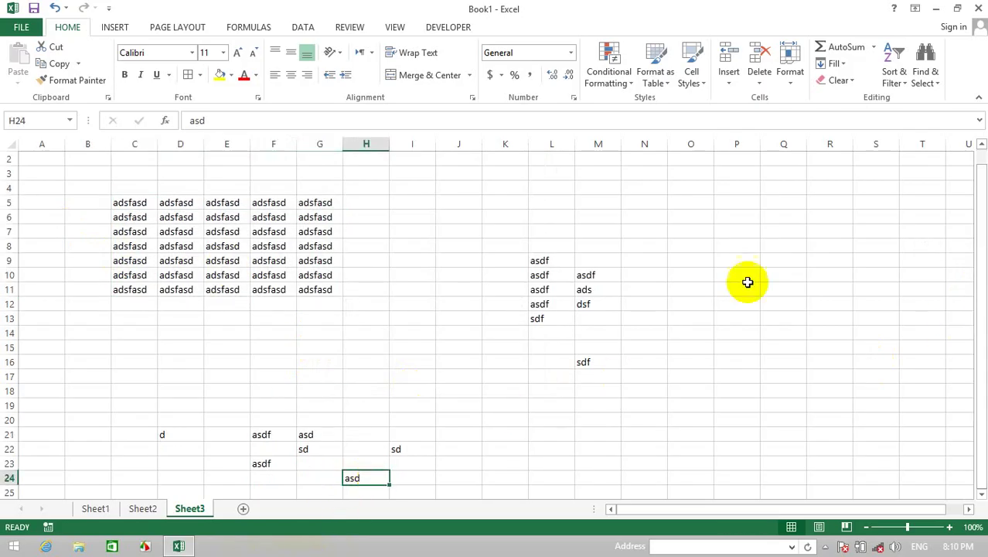
click(933, 81)
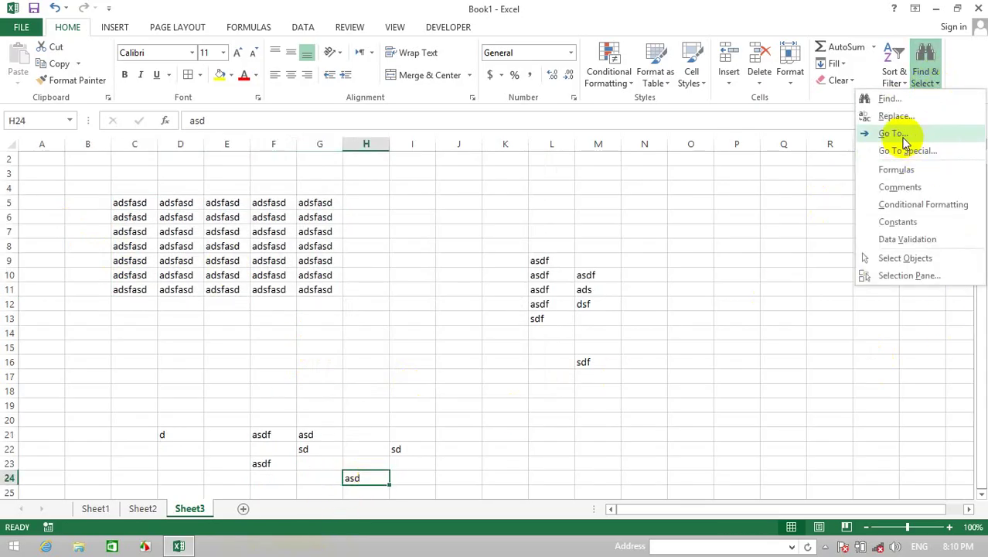
click(901, 150)
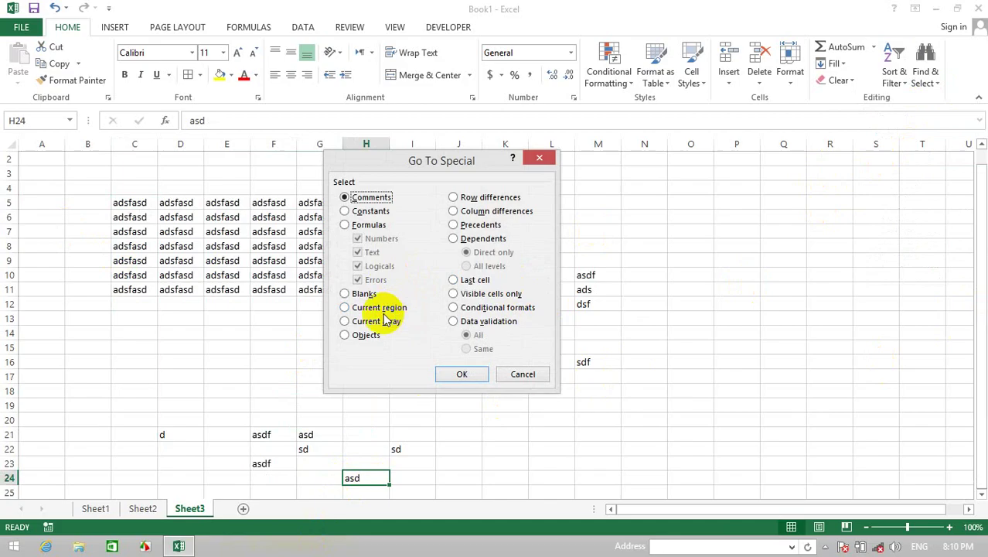
click(377, 307)
click(461, 374)
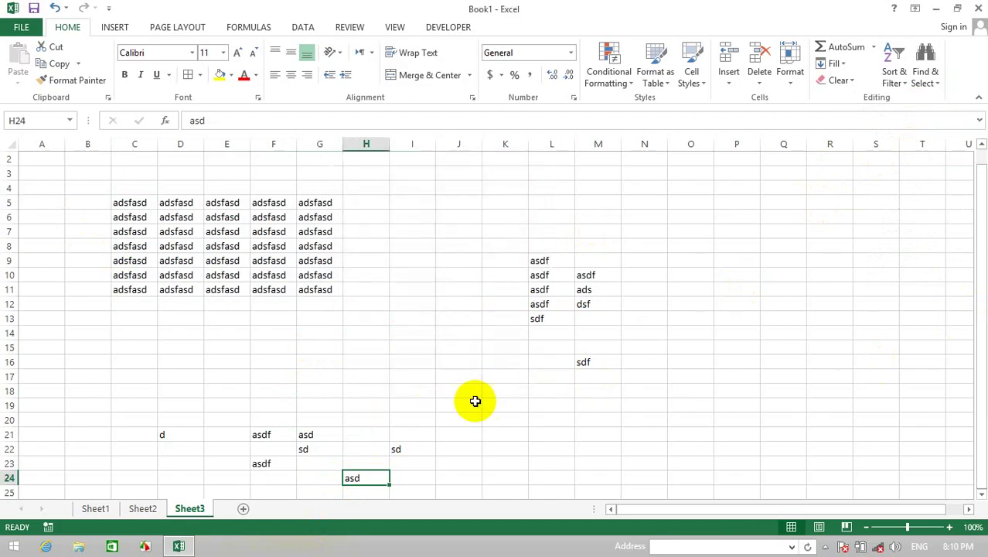
Step: Select the current region around cell G22 with Go To Special
click(309, 452)
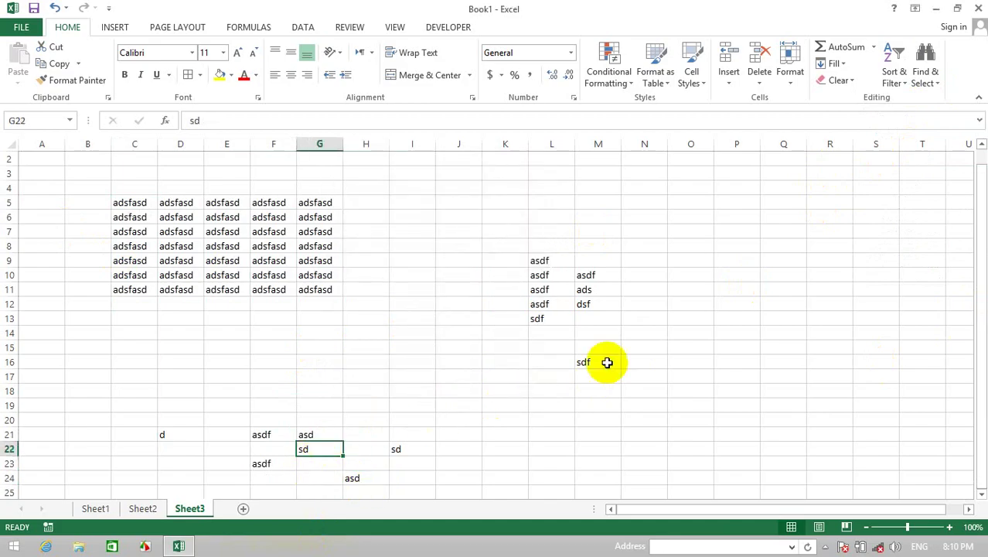
click(920, 58)
click(892, 149)
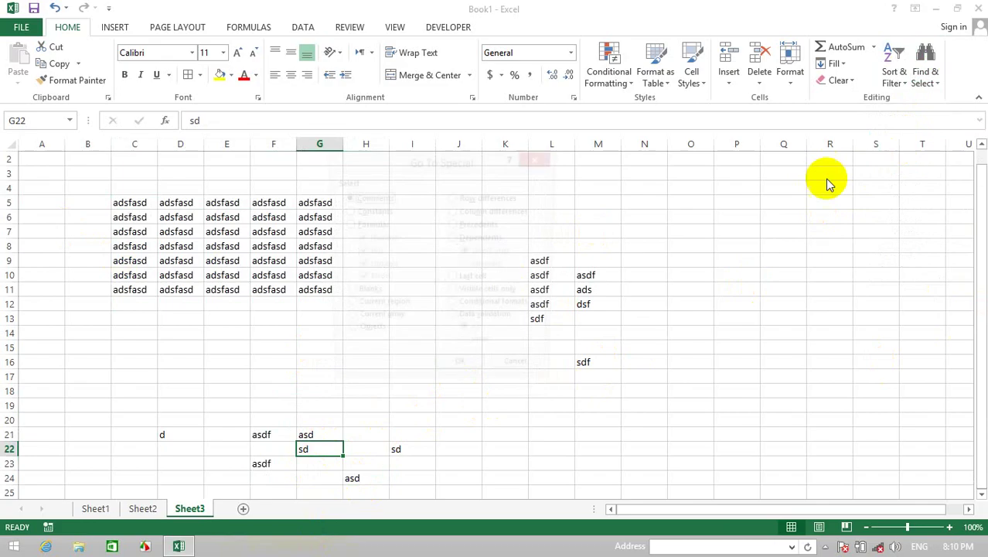
click(377, 308)
click(462, 374)
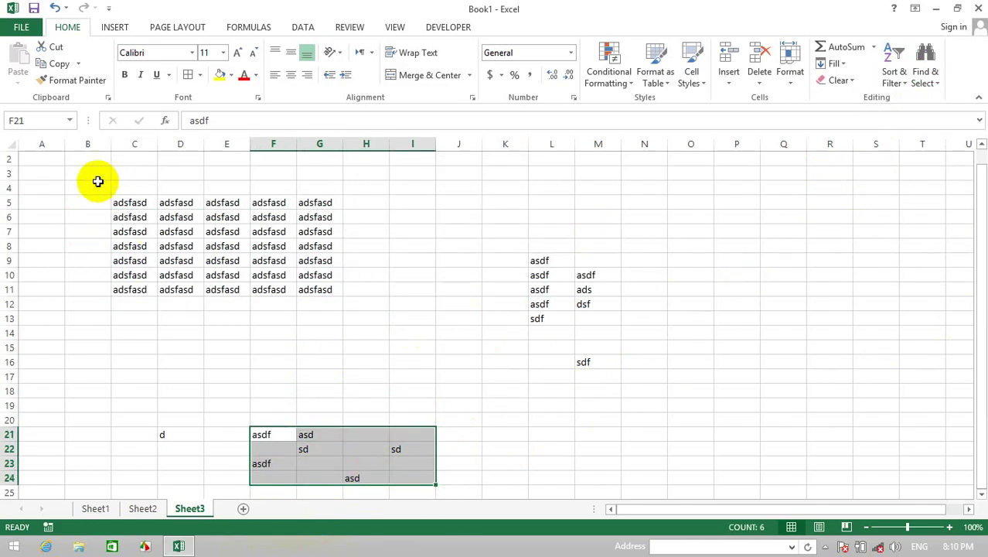
Step: Clear the contents of the range B3:S23
drag(98, 176, 889, 457)
key(Delete)
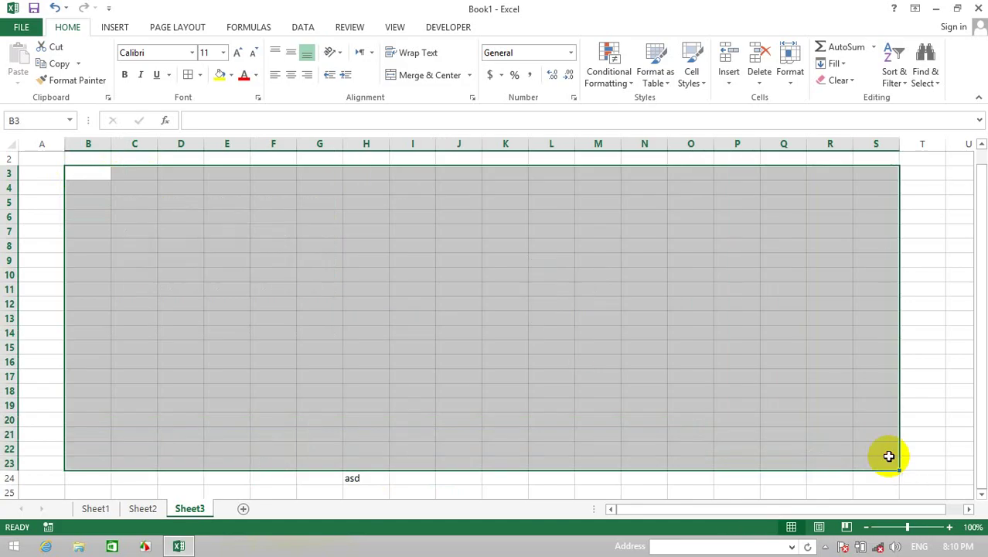
drag(923, 216, 959, 198)
Step: Review the Go To Special options from cell F7 and close them without making a selection
click(293, 232)
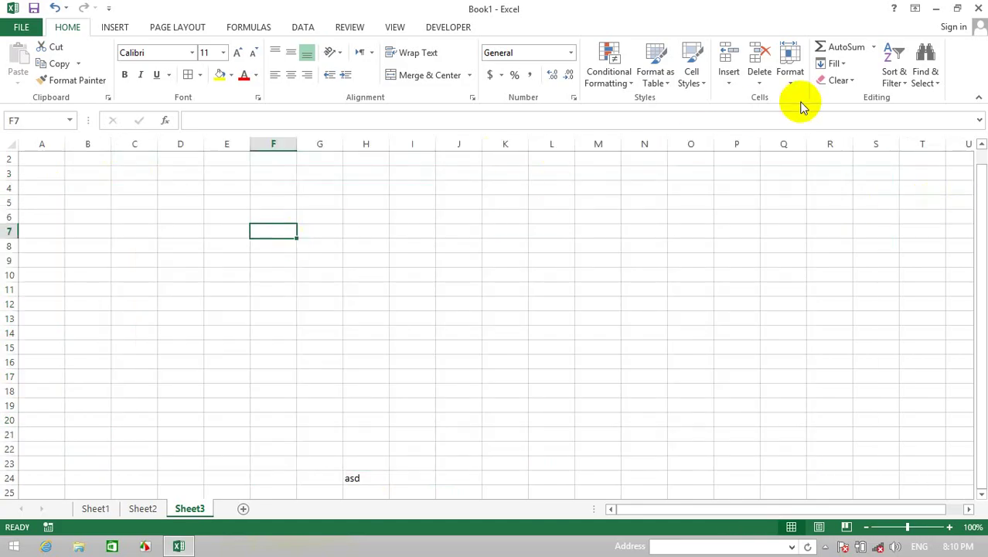
click(925, 66)
click(919, 152)
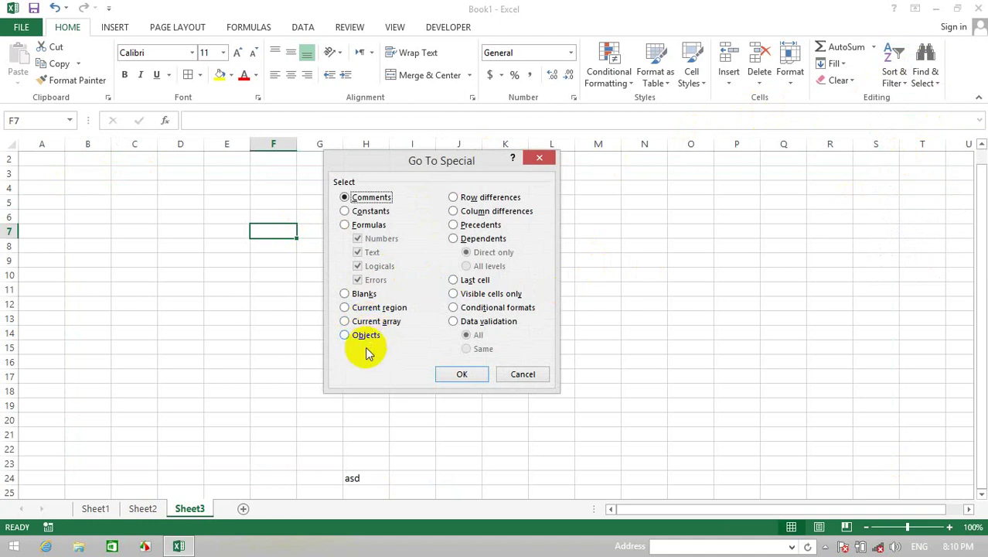
click(510, 374)
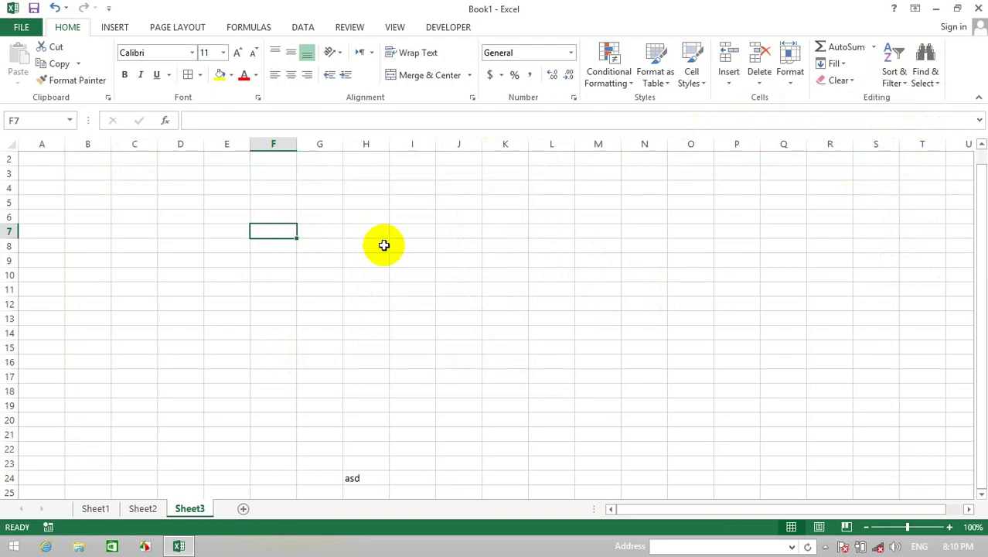
Step: Enter four sample first names down column F, one per cell from F7 to F10
text(ali)
key(Tab)
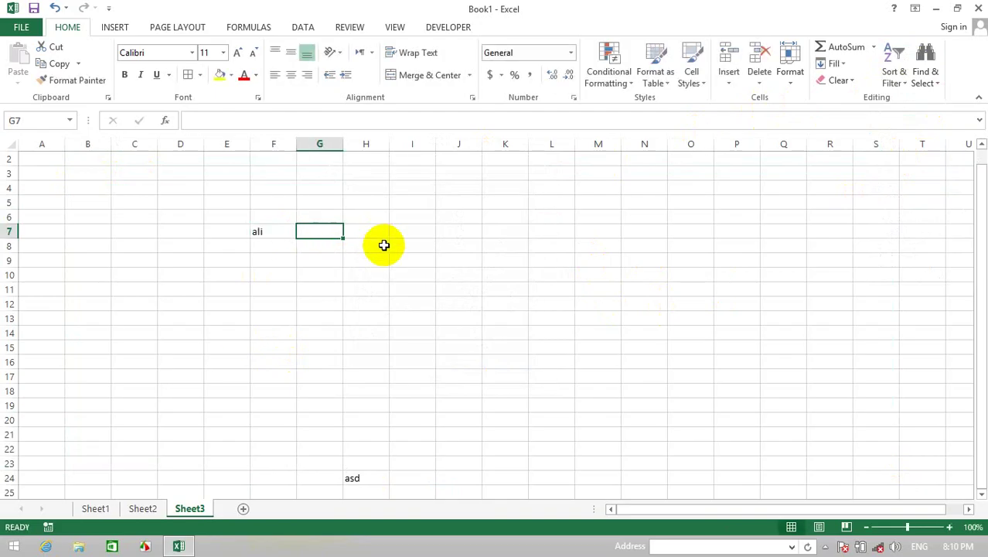
key(Left)
key(Down)
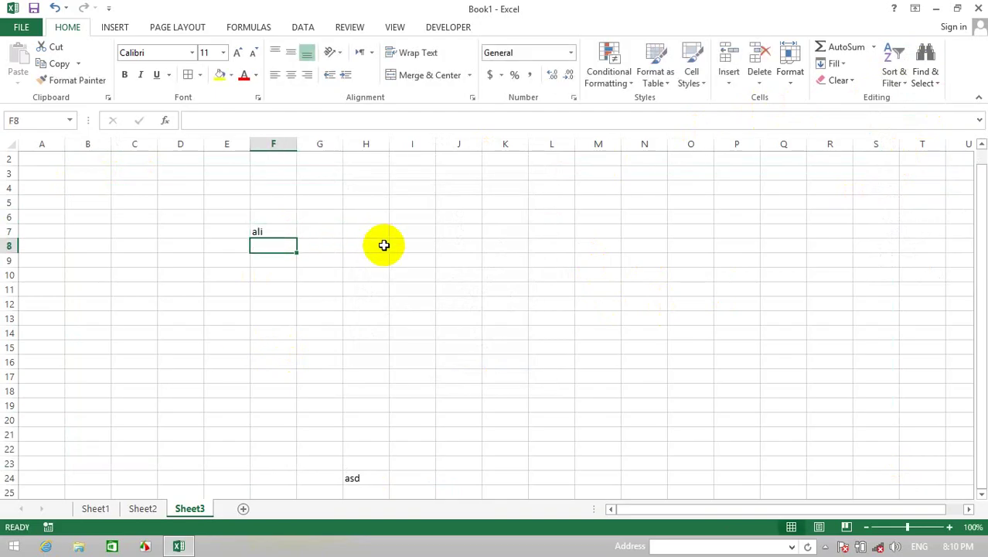
text(zia)
key(Return)
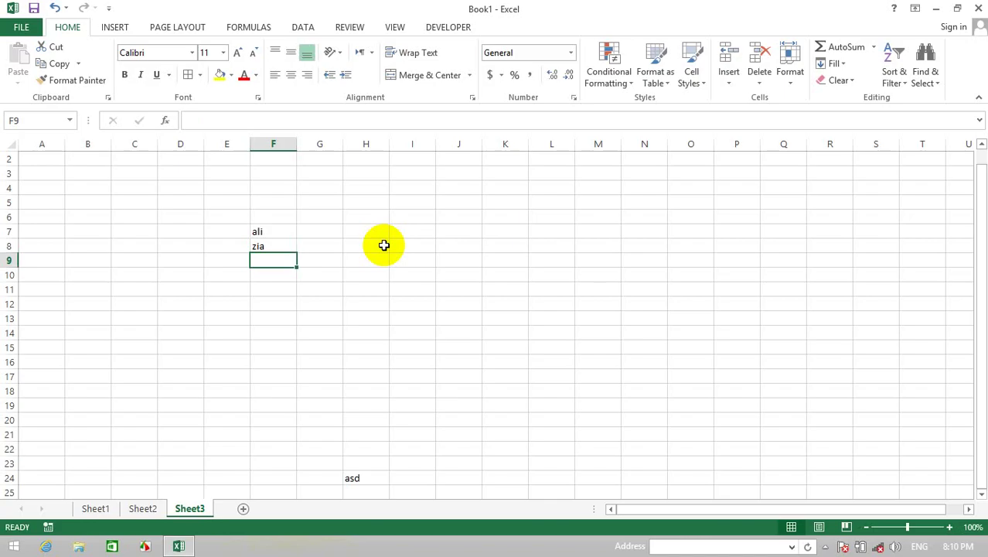
text(walid)
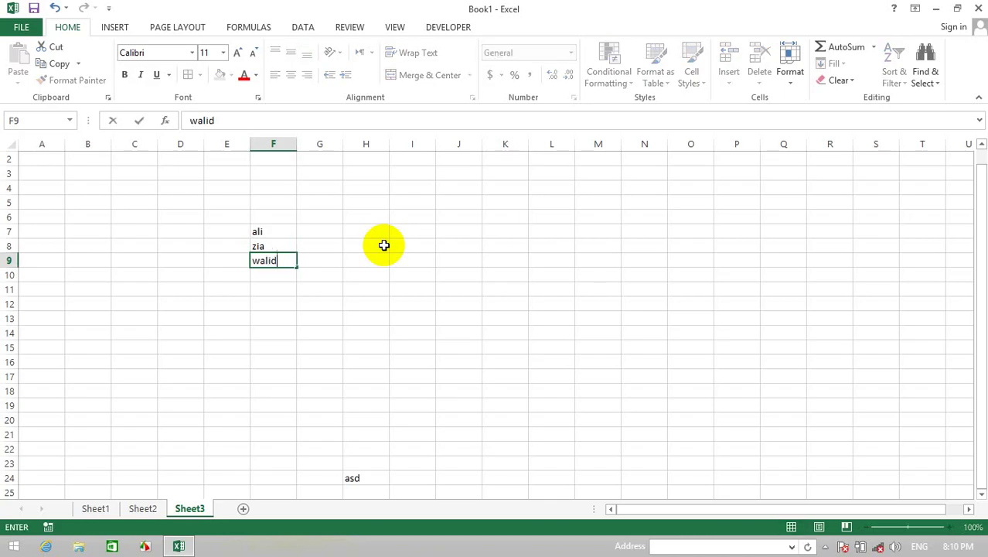
key(Return)
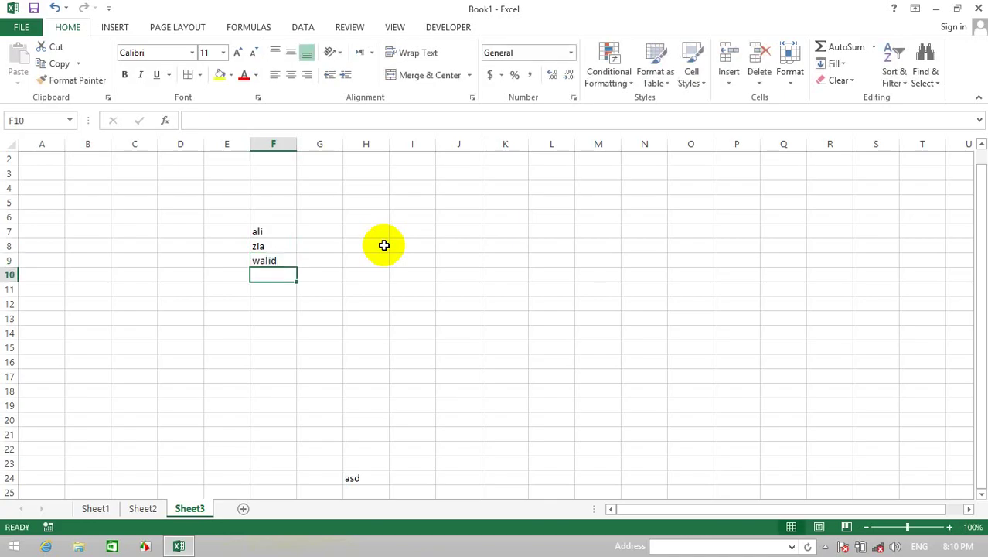
text(khan)
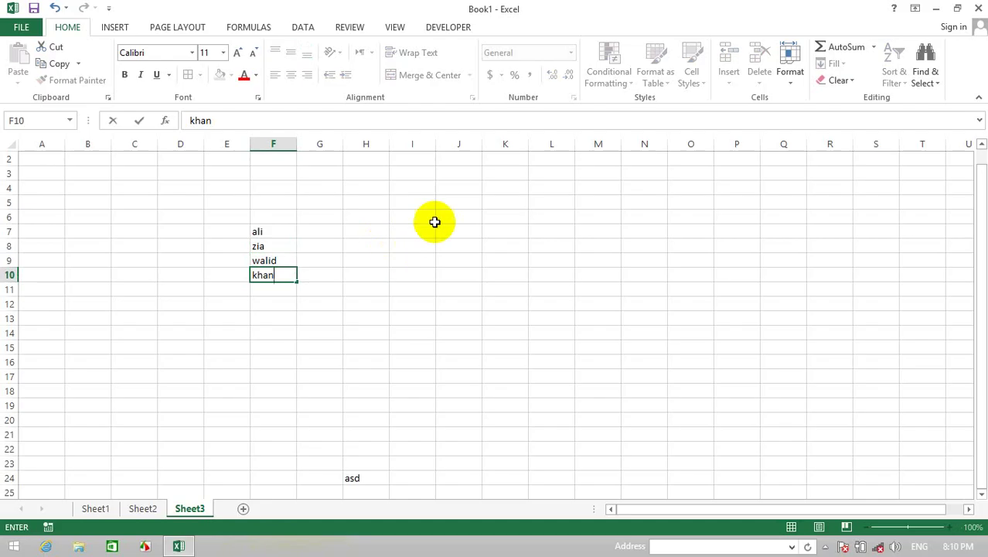
Step: Try filling G7:S7 with a number series starting at 1, and undo the entries
click(325, 231)
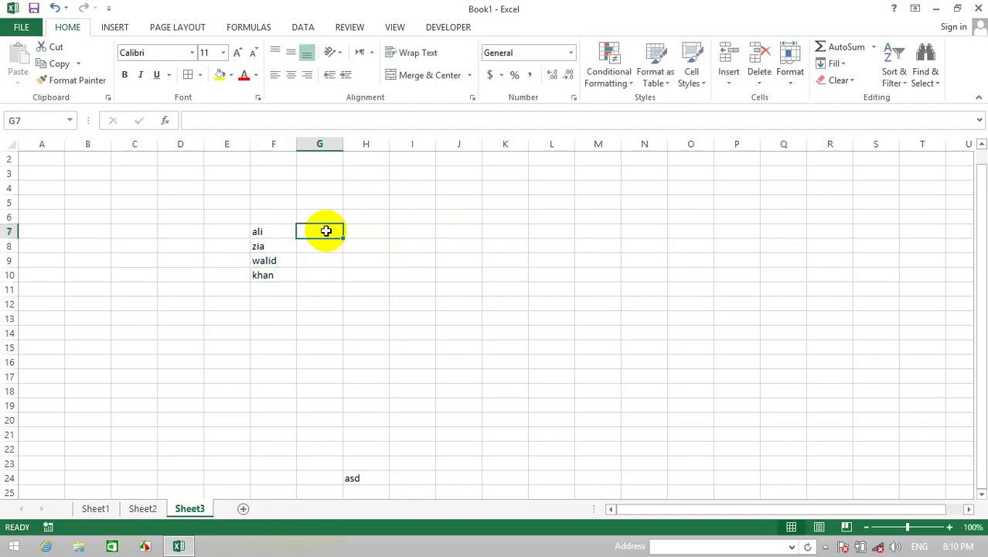
text(1)
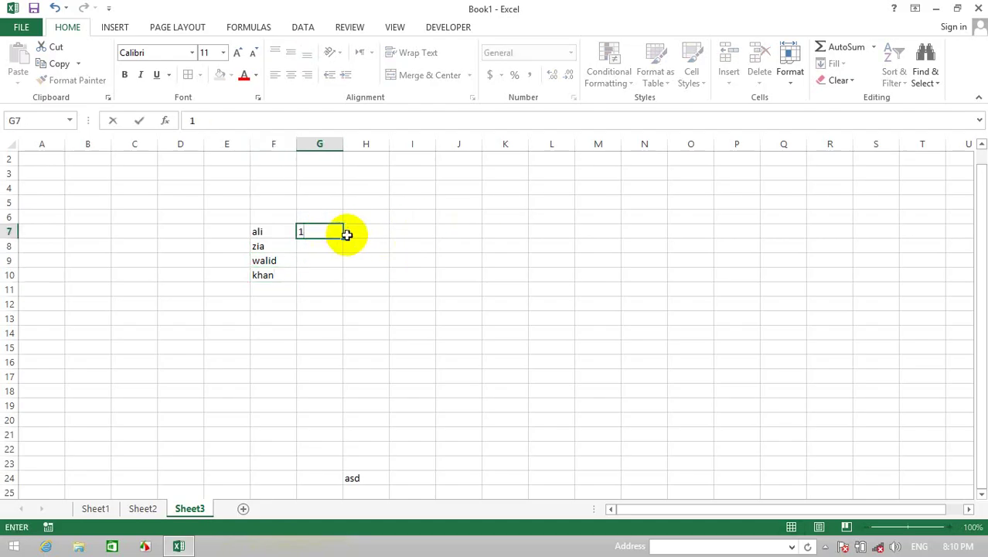
drag(342, 236, 889, 234)
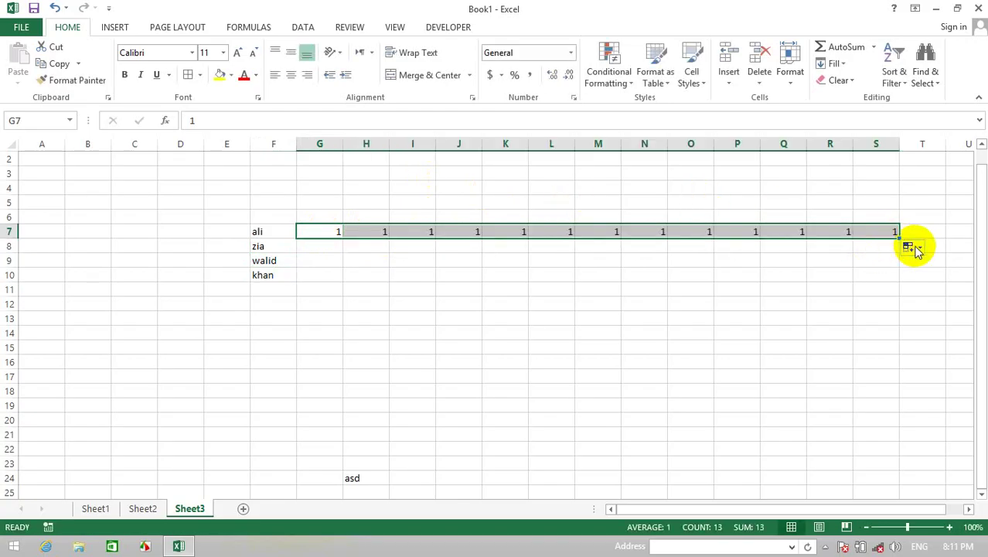
click(910, 247)
click(912, 281)
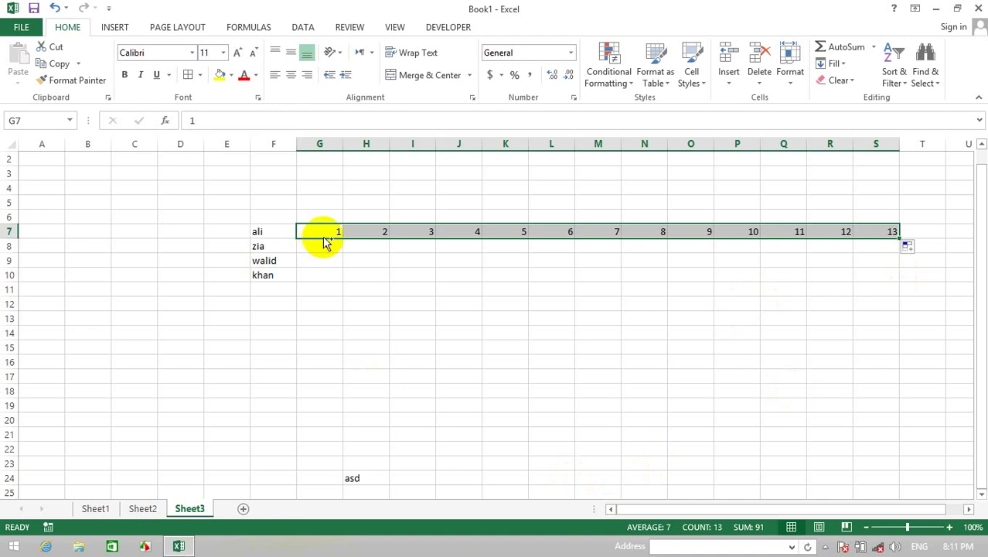
key(ctrl+z)
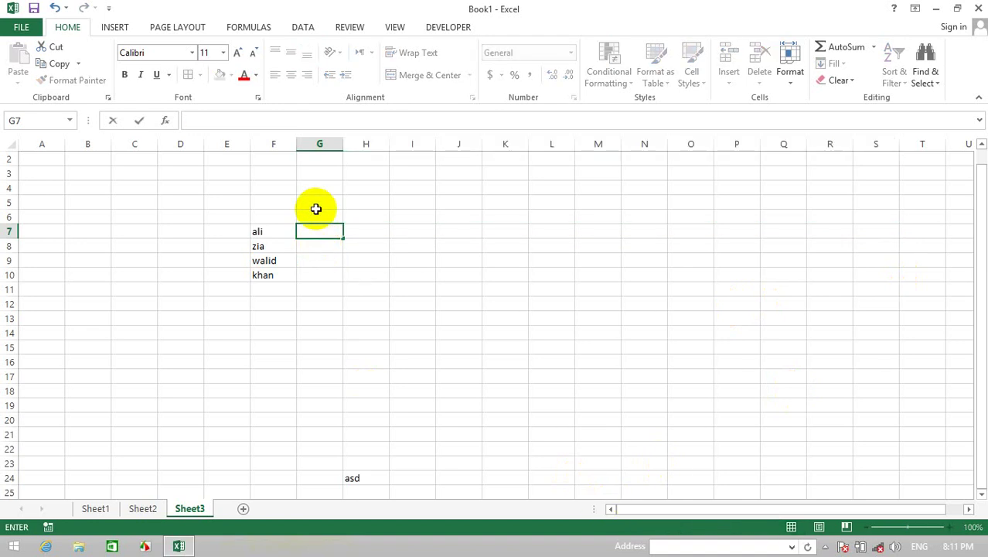
key(ctrl+z)
Step: Add the heading "name" in F6 and fill G6:T6 with a number series from 1 to 14
click(285, 222)
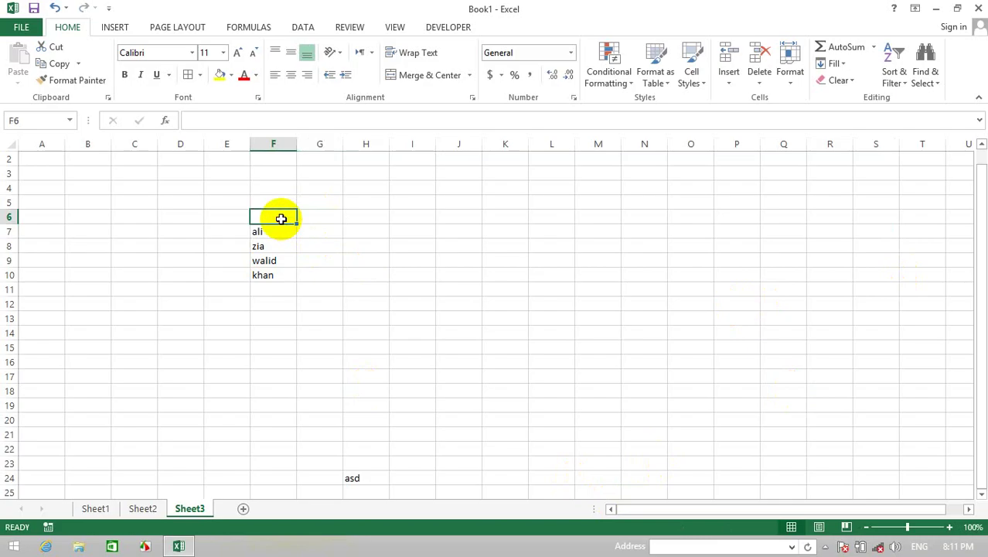
text(name)
click(325, 216)
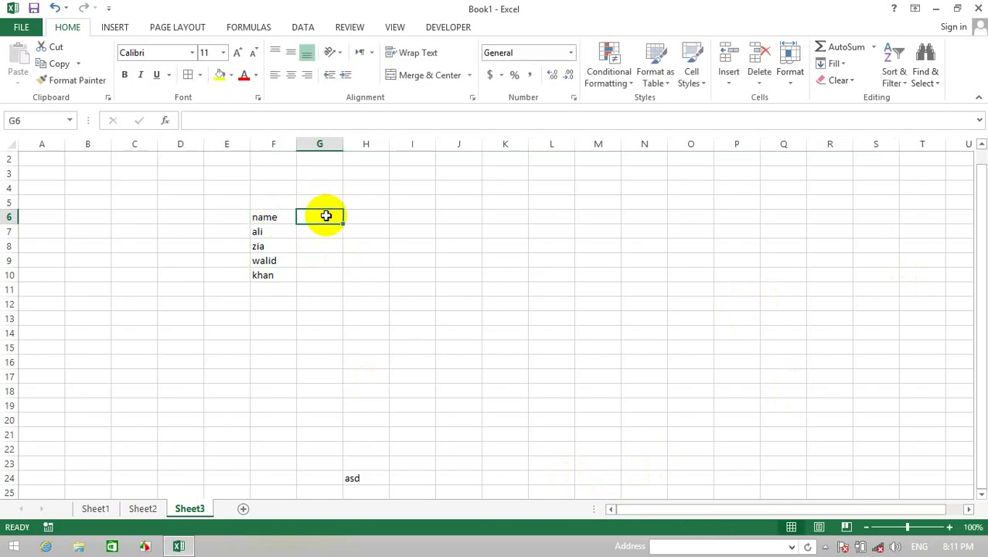
text(1)
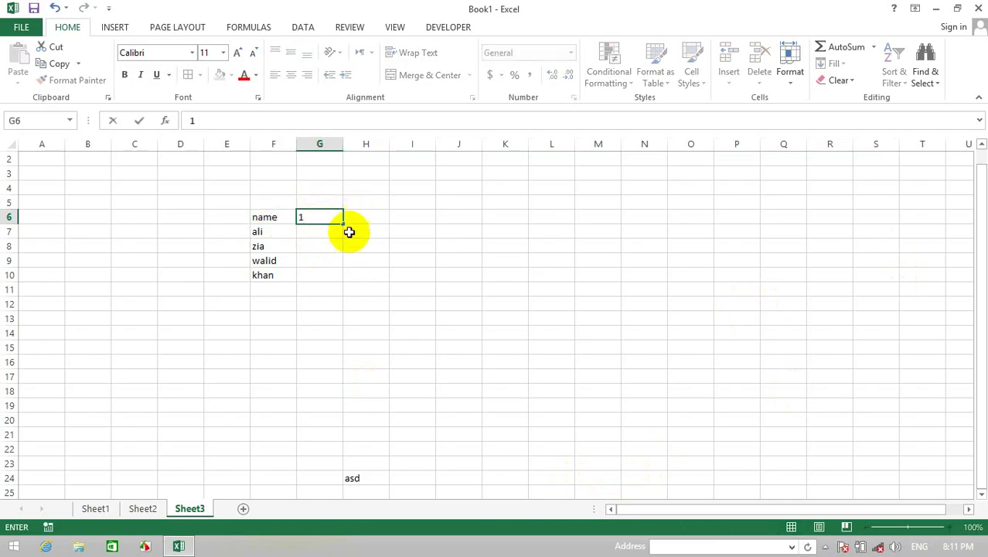
drag(342, 223, 940, 212)
click(963, 232)
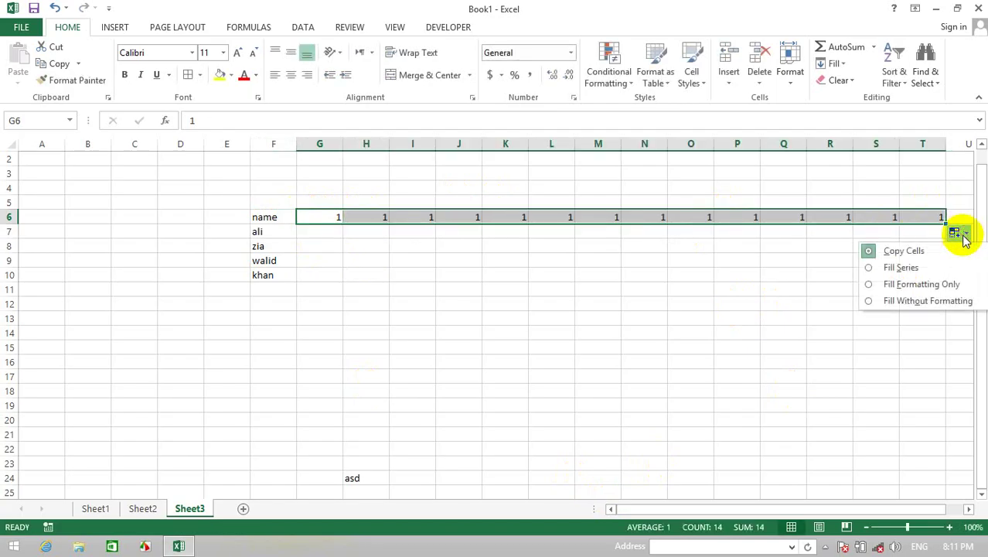
click(904, 266)
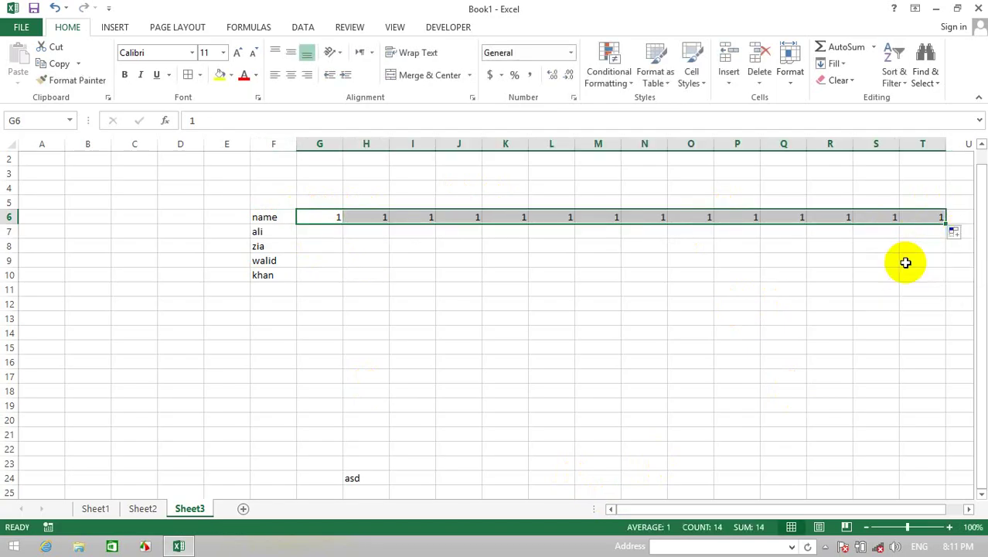
Step: Enter the values 50.5, 20.20, 60.5 and 12.20 in cells G7 to G10
click(320, 232)
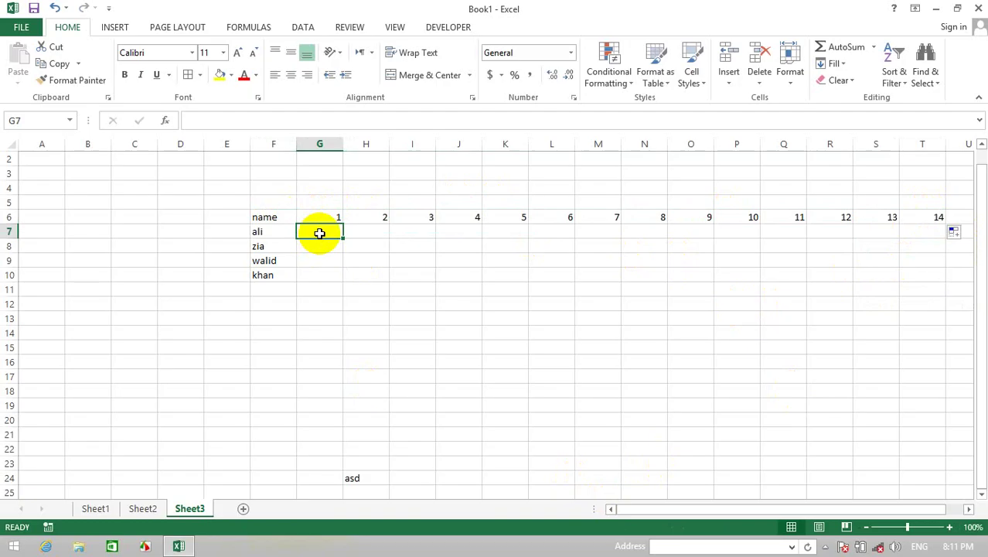
key(End)
text(5)
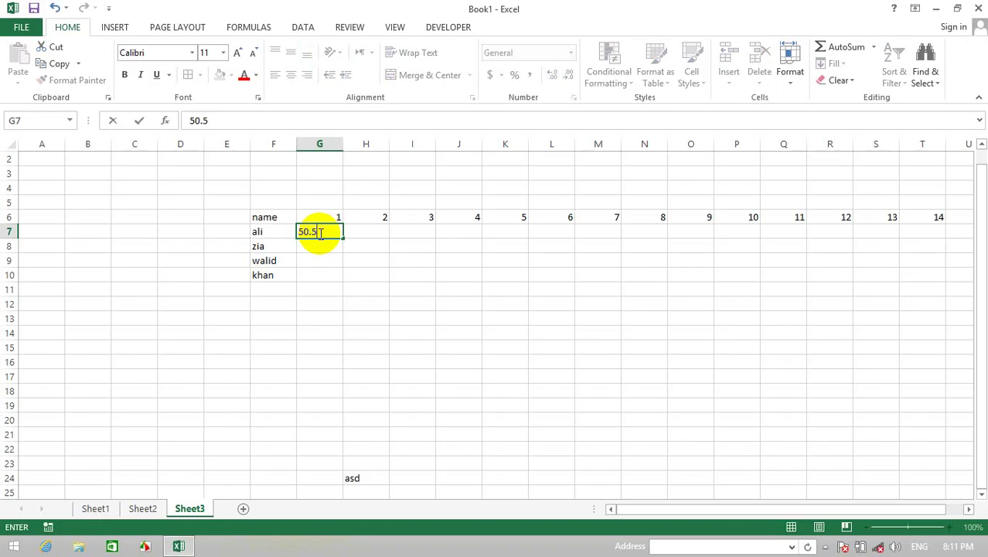
text(0.5)
key(Return)
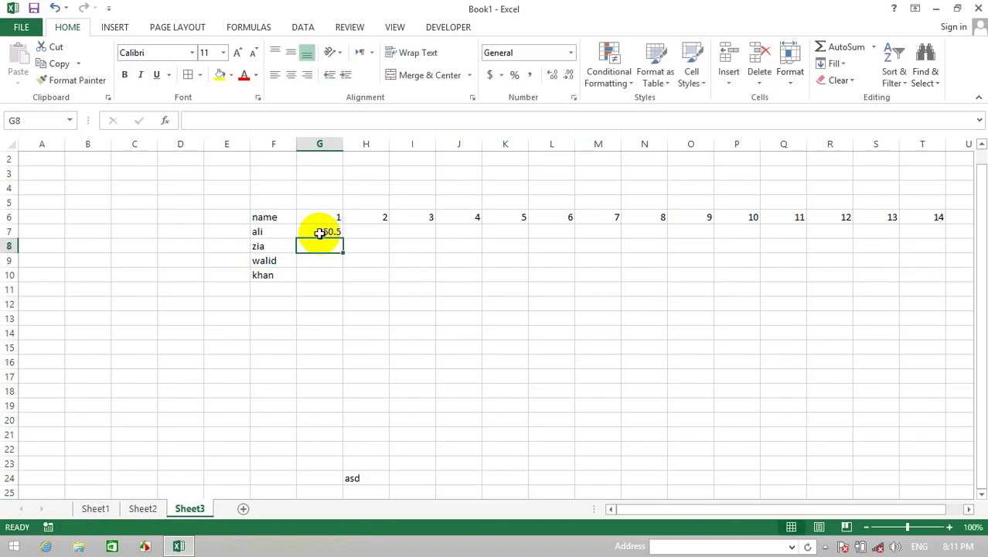
text(20)
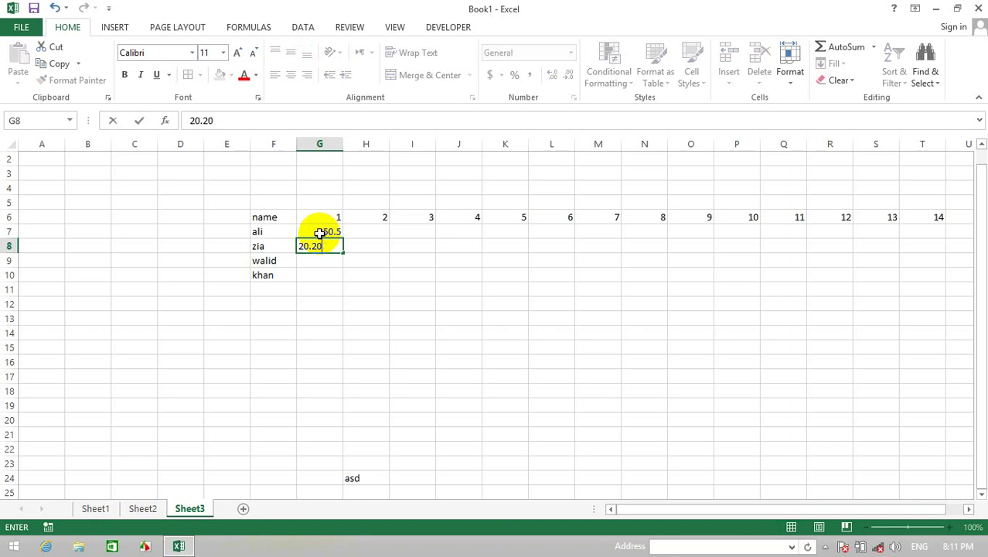
text(.20)
key(Return)
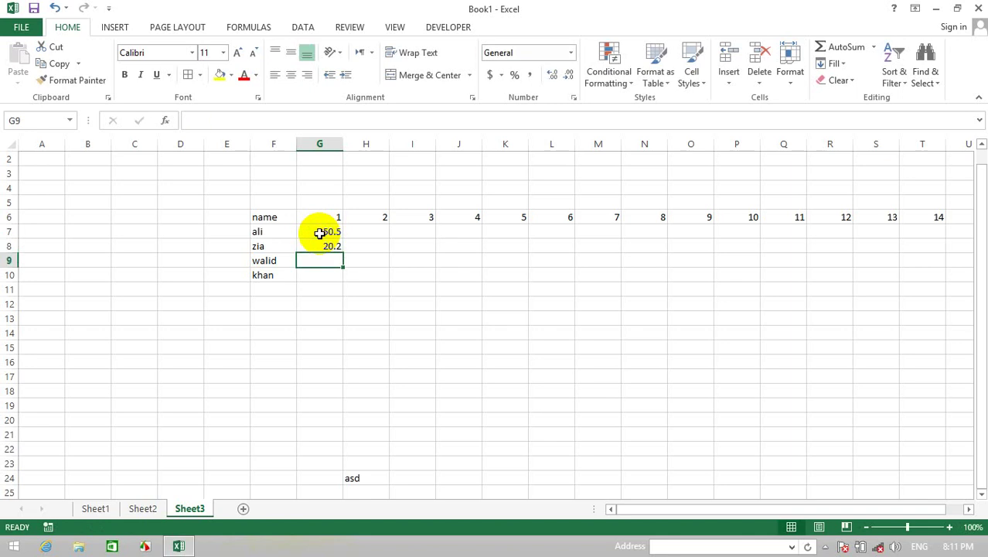
text(60.5)
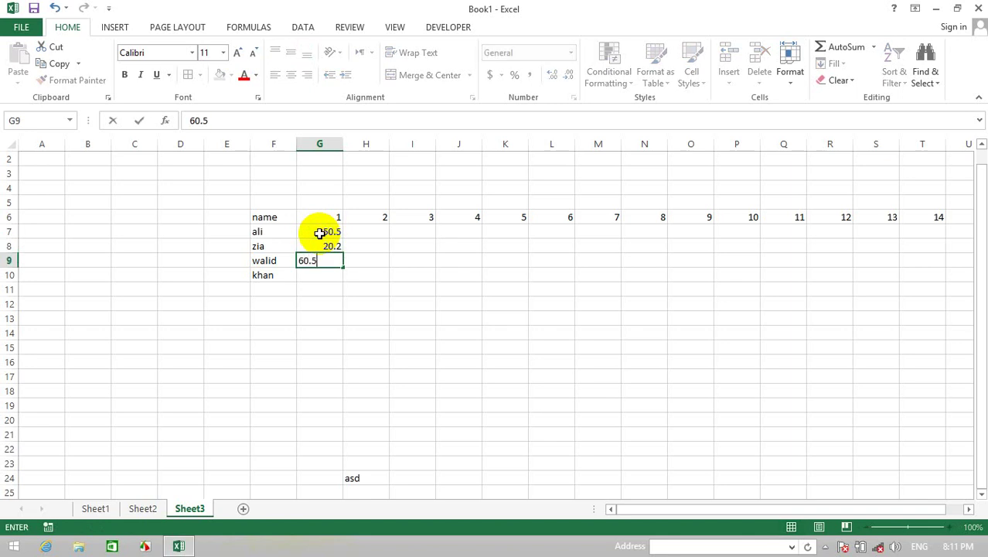
key(Return)
text(12.20)
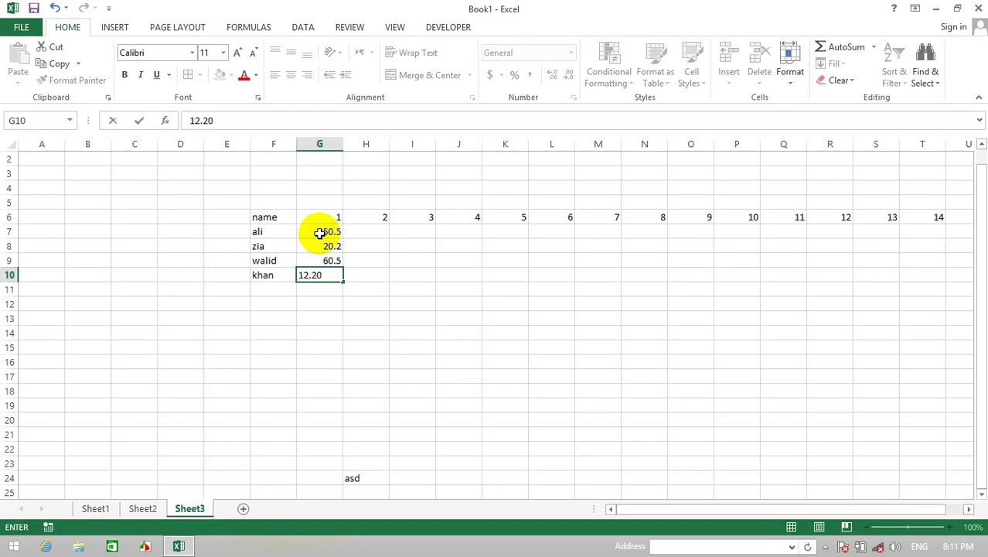
key(Return)
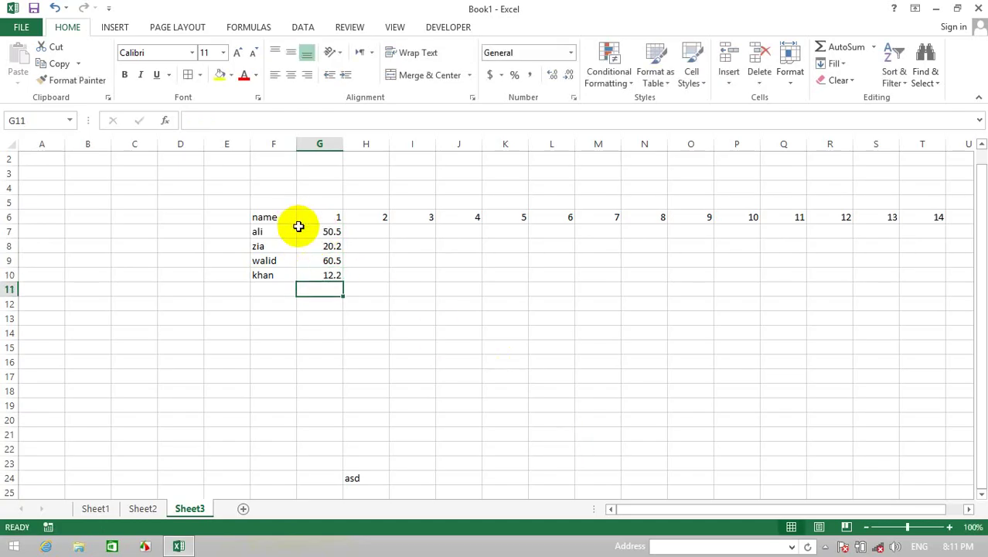
Step: Look over the table in F6:T10, covering the values in G7:G10 and the empty cells under headings 2 to 14
click(371, 230)
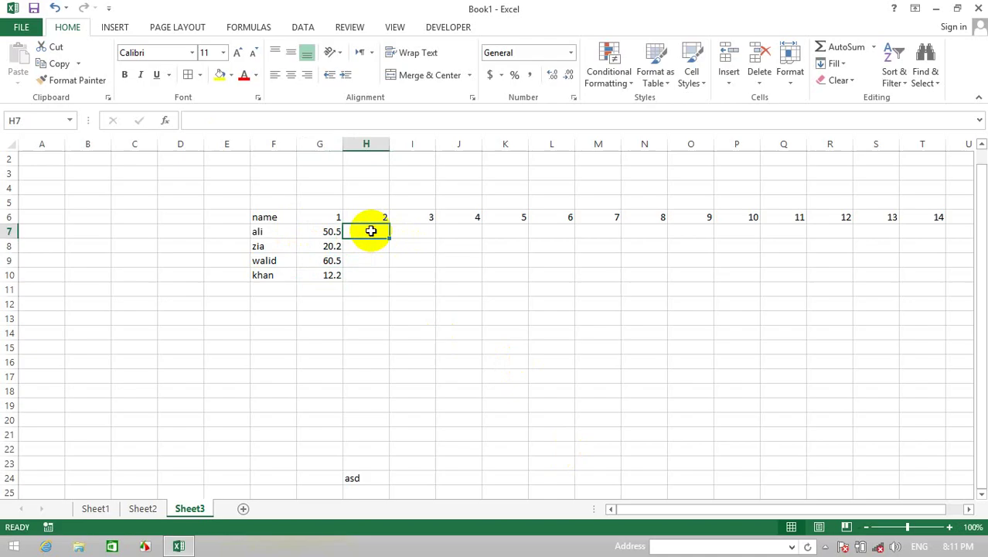
click(426, 234)
click(472, 245)
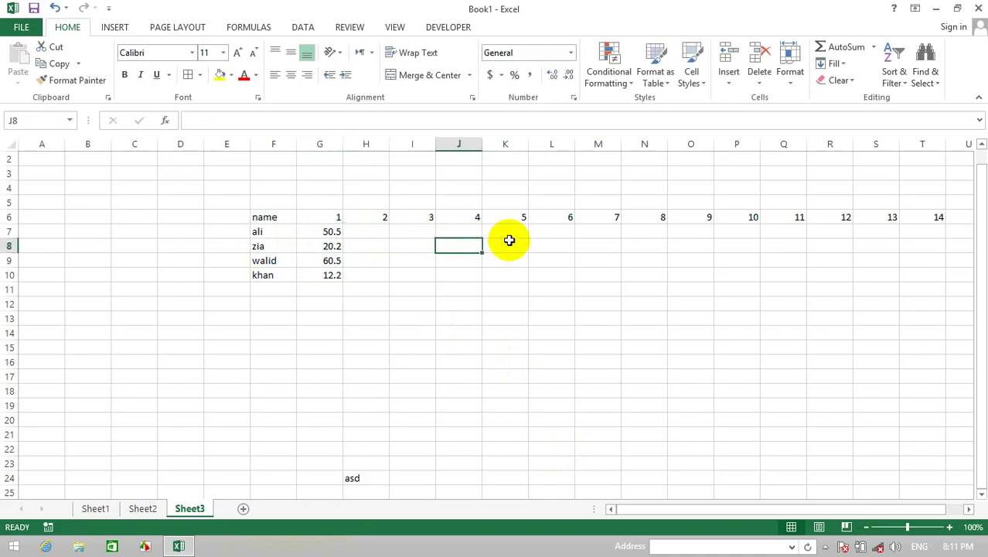
click(922, 230)
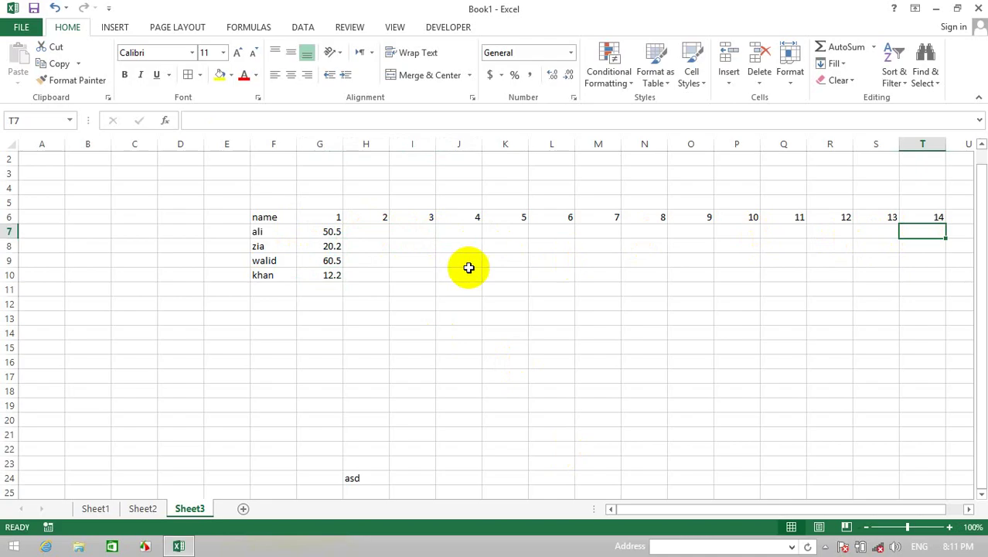
drag(327, 234, 320, 276)
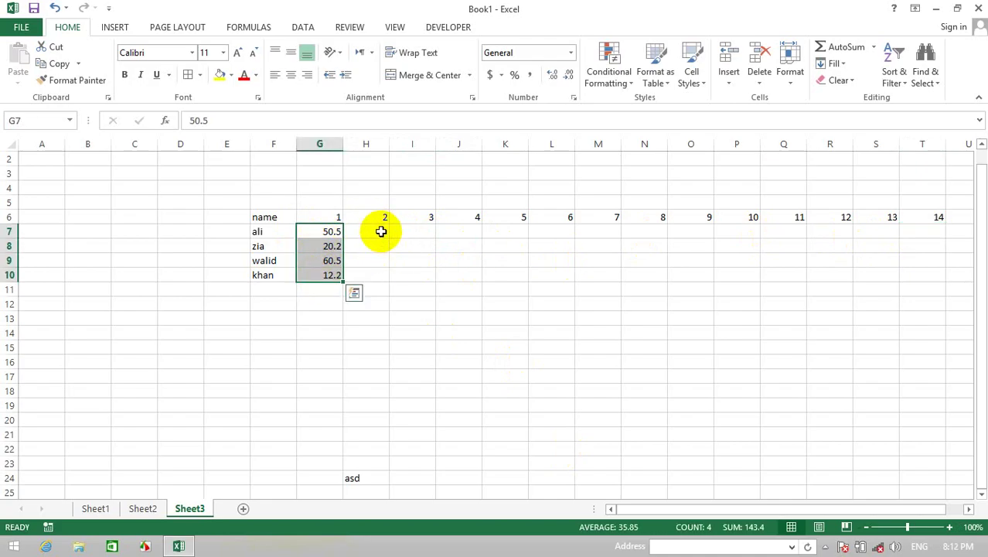
drag(381, 231, 426, 236)
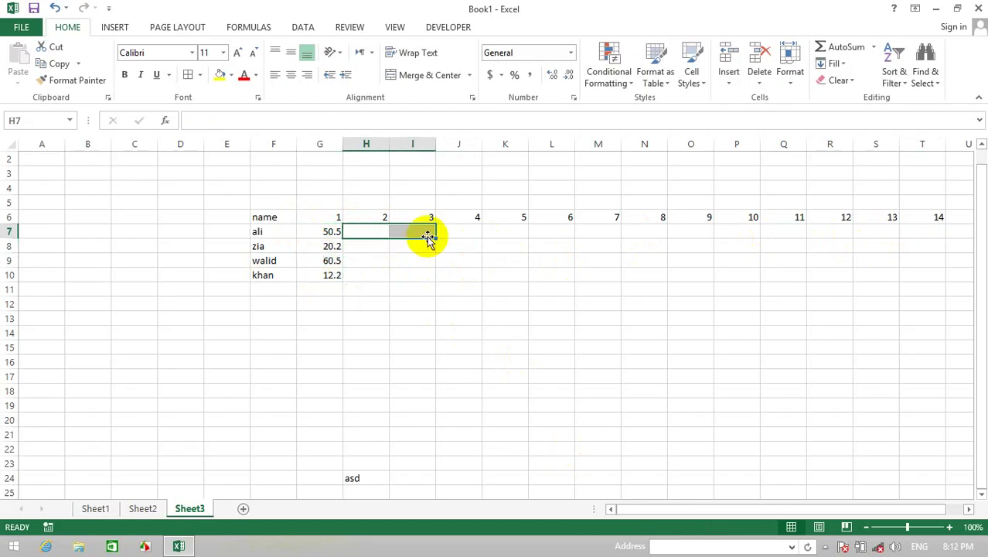
click(494, 233)
click(549, 231)
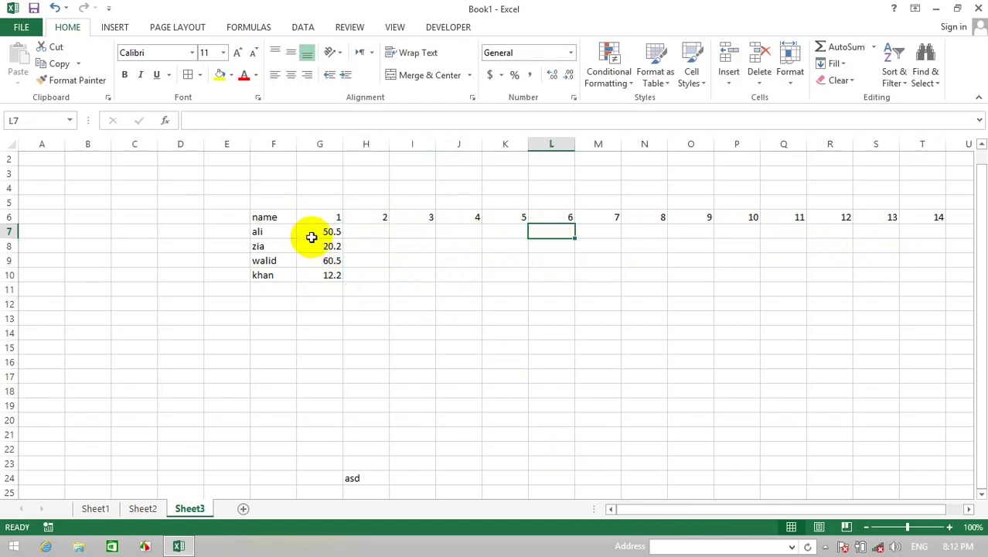
drag(258, 217, 941, 269)
click(584, 256)
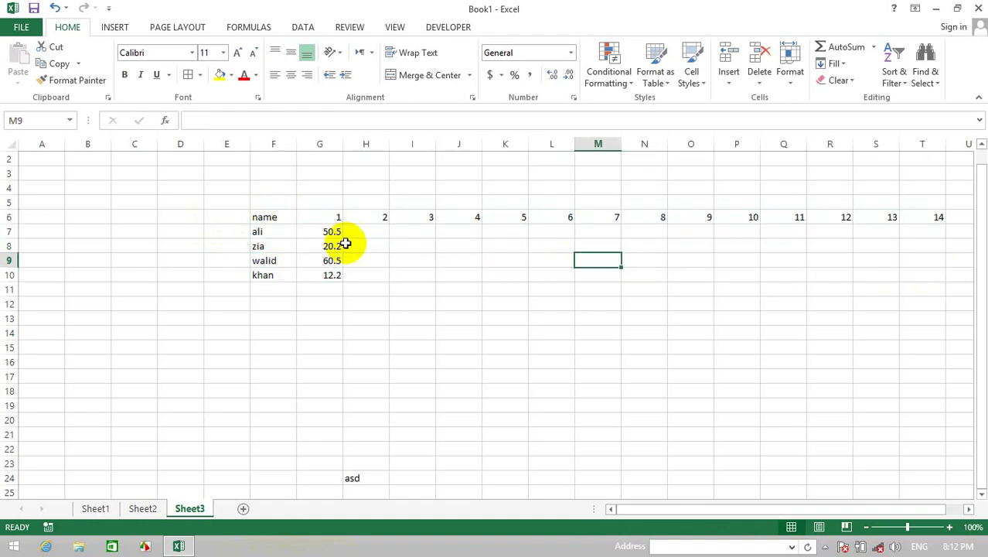
click(325, 217)
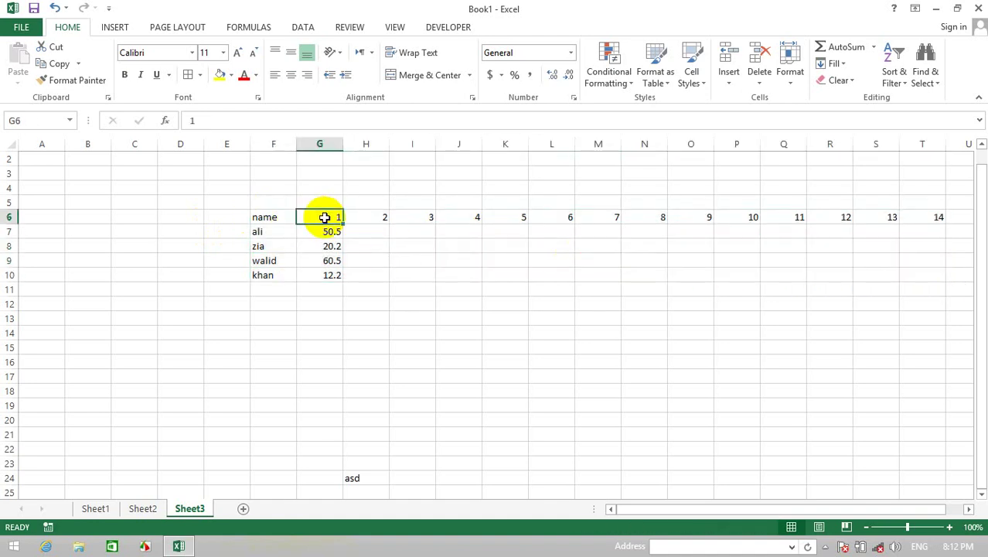
Step: Enter the value 1 in cells G3 and G4 above the table
click(328, 174)
text(1)
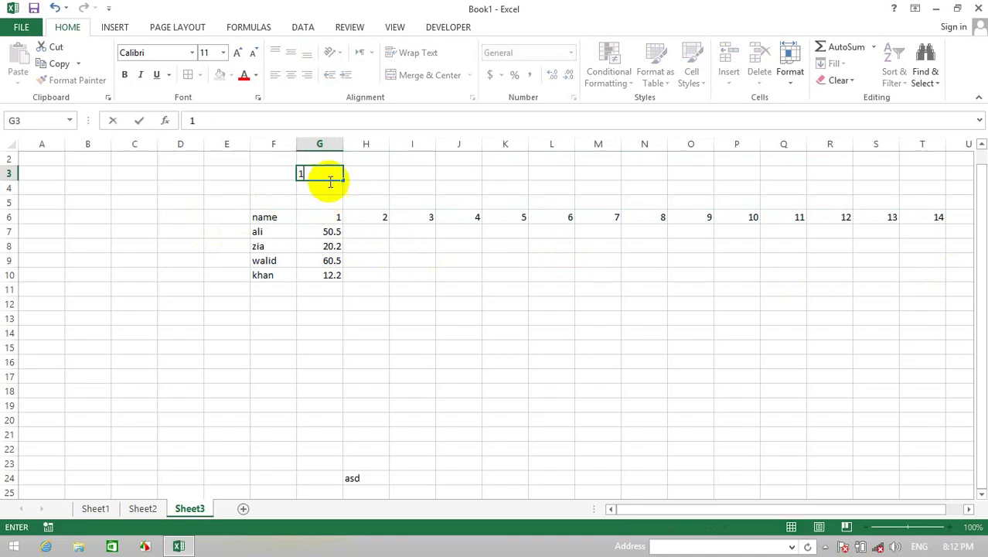
key(Return)
text(1)
Step: Replace the first number heading in G6 with the formula =1*1
click(340, 218)
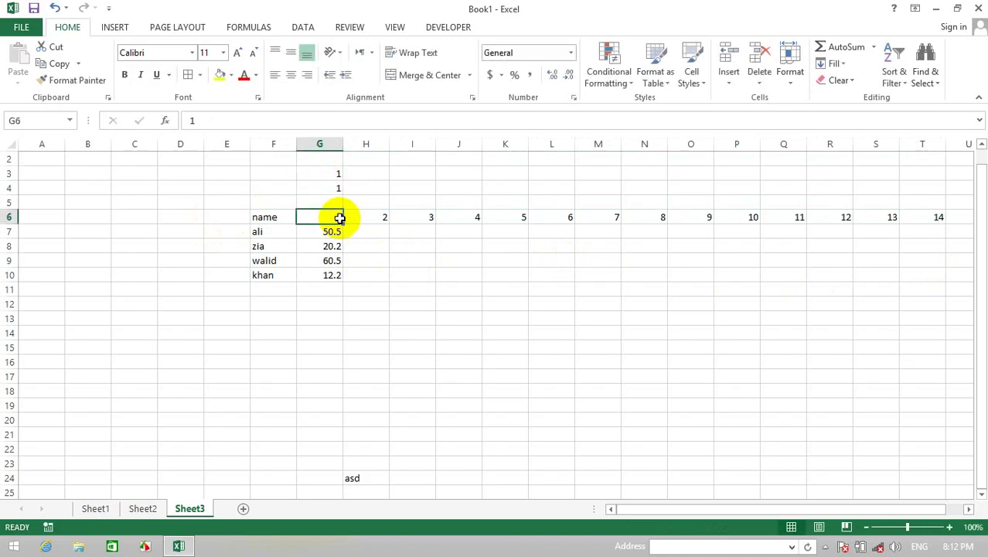
text(=s)
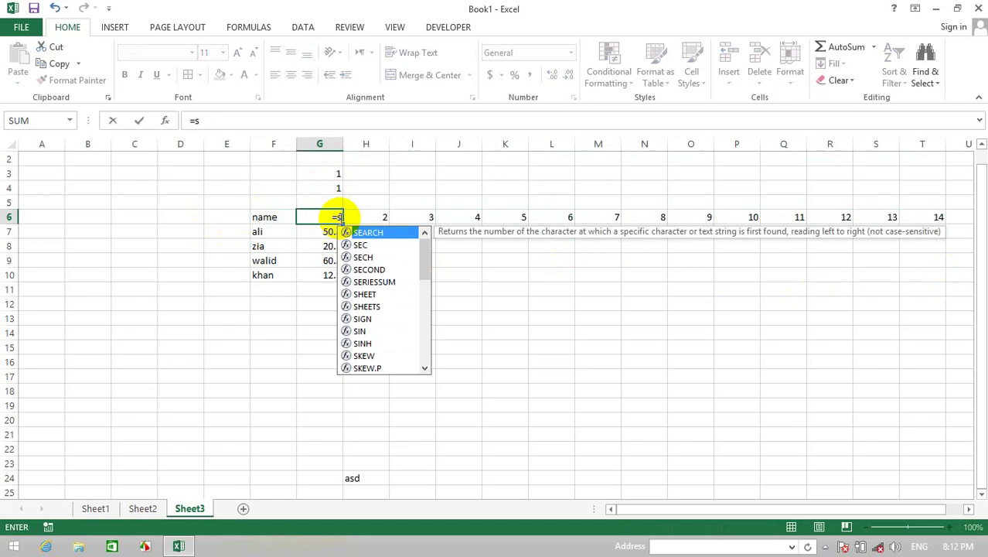
key(BackSpace)
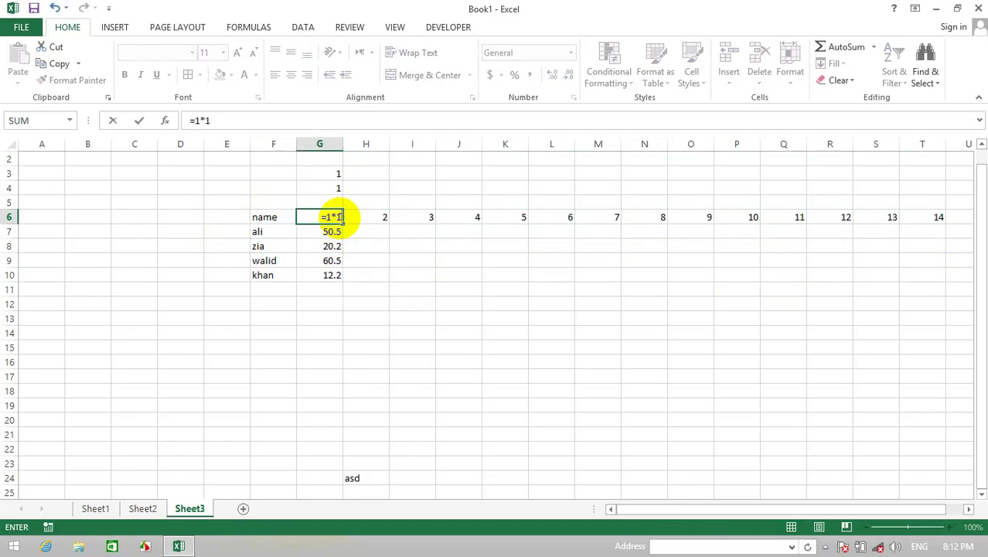
key(Return)
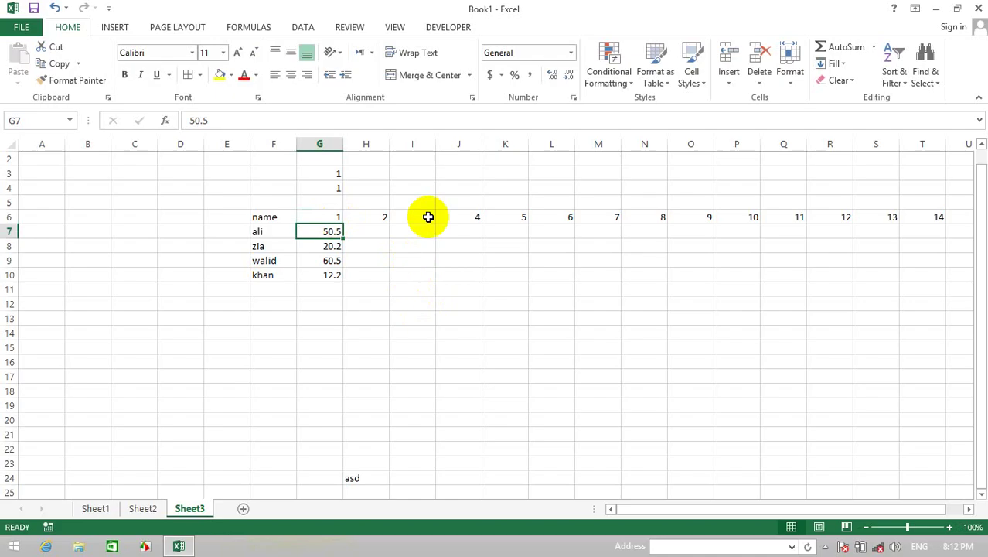
Step: Create a What-If data table over G6:T10 with G3 as the row input cell and G4 as the column input cell
click(305, 27)
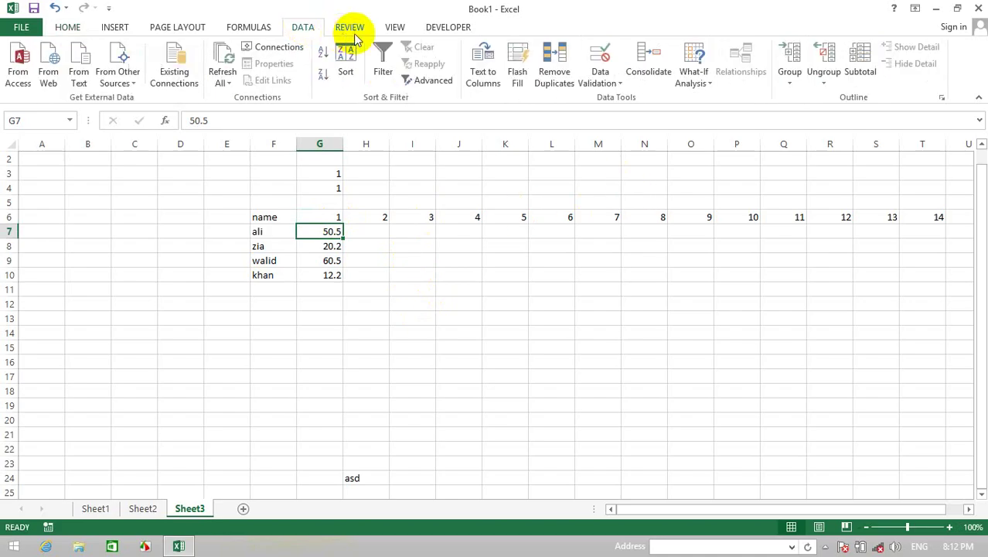
click(710, 85)
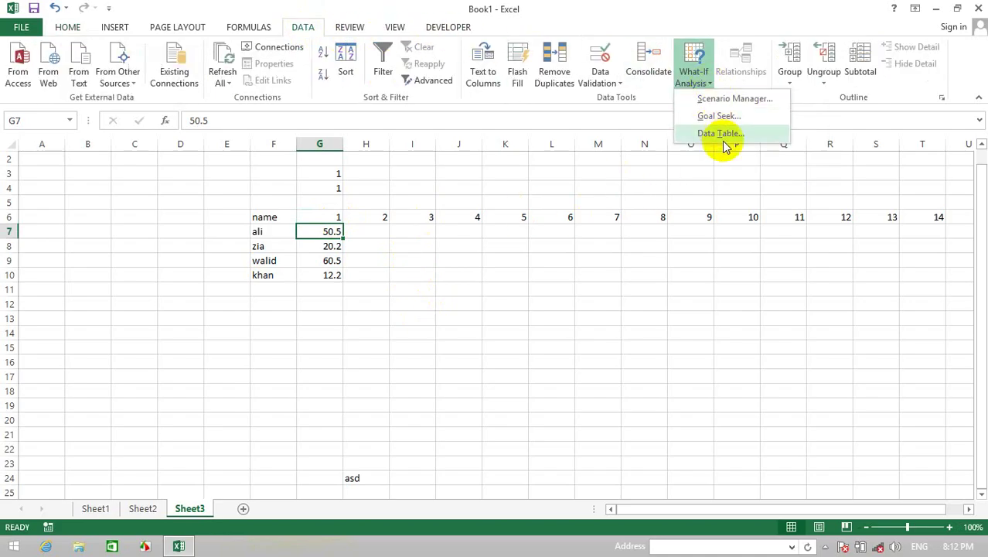
click(603, 261)
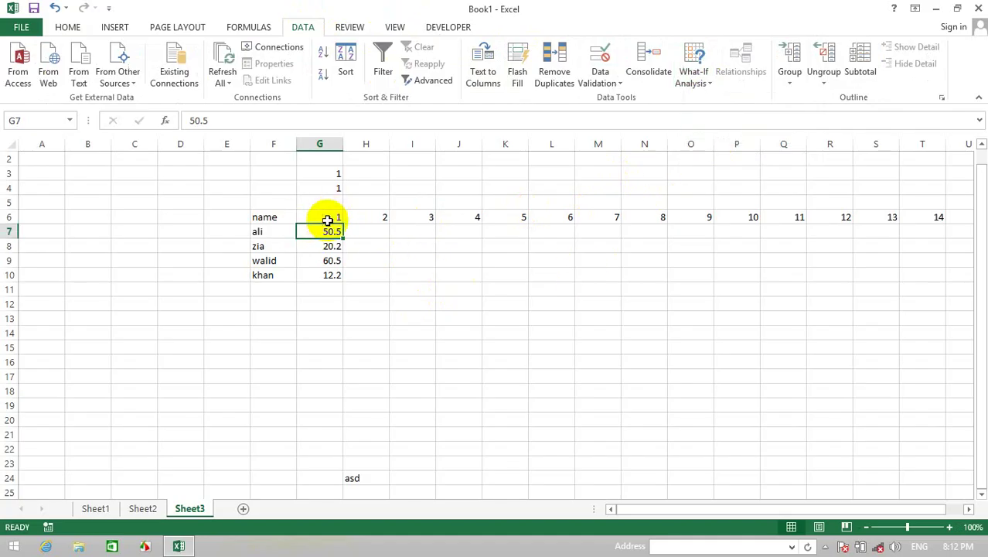
drag(326, 218, 931, 274)
click(693, 74)
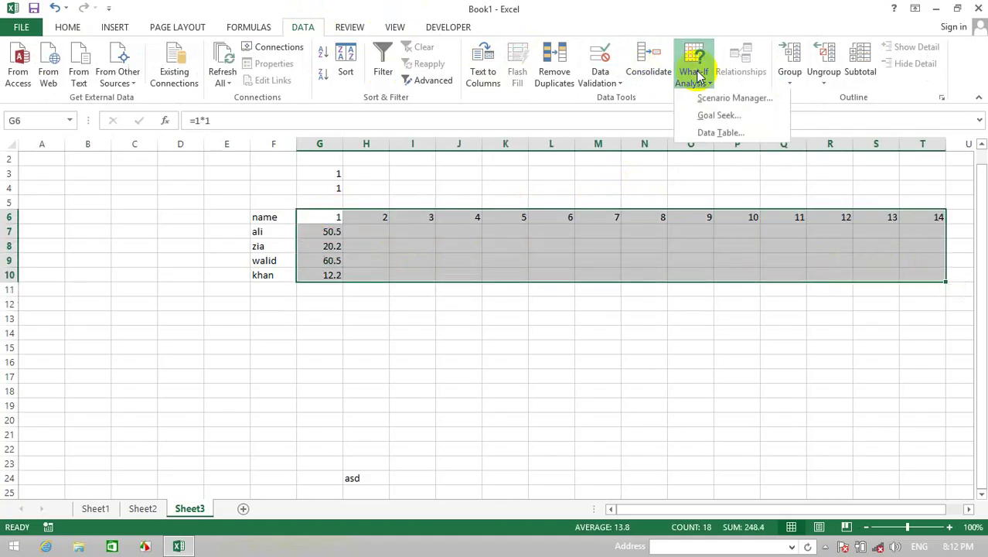
click(719, 133)
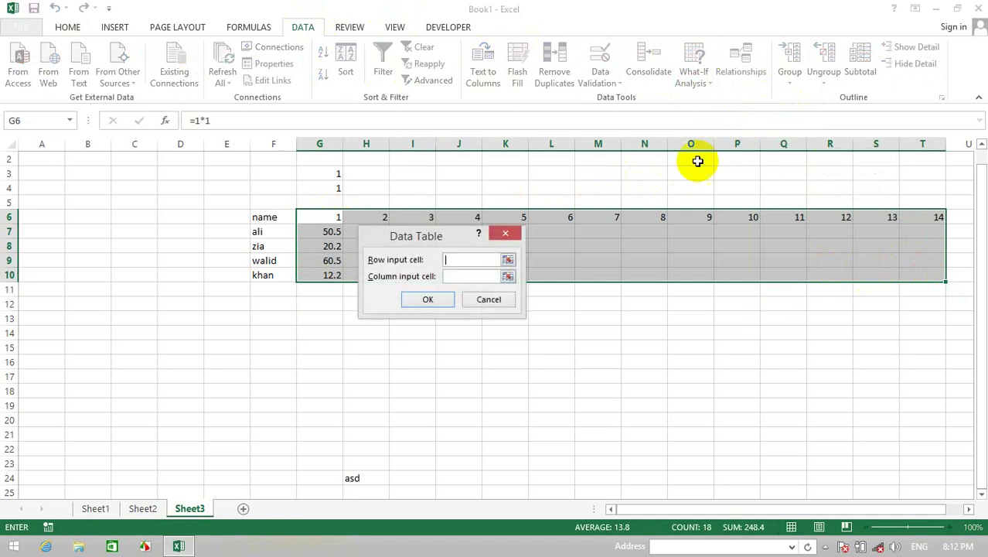
click(324, 174)
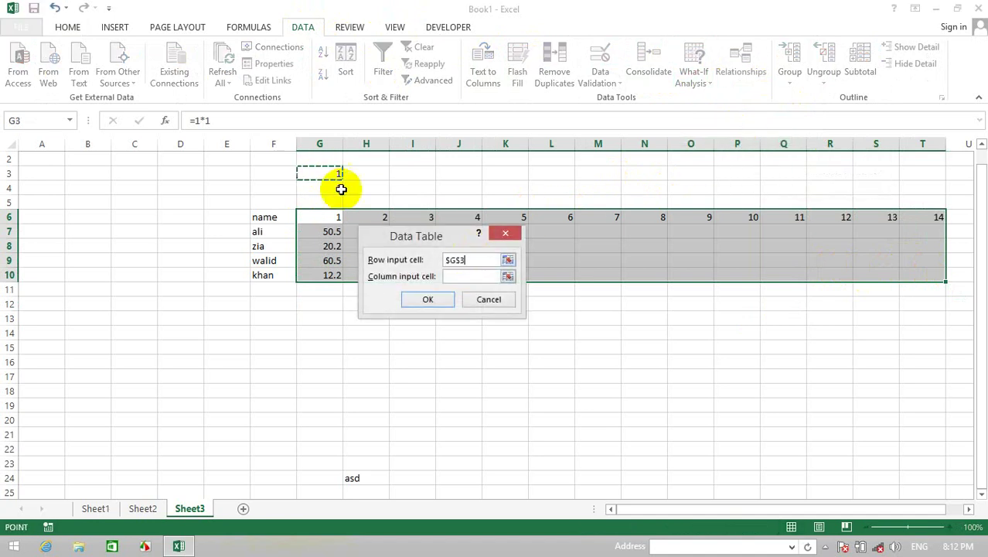
click(456, 276)
click(329, 190)
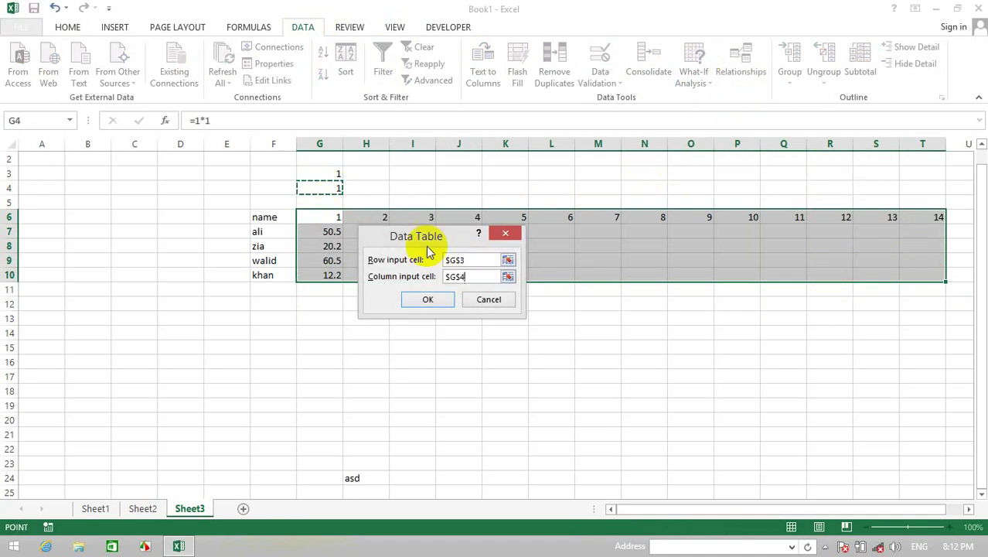
click(441, 297)
click(366, 331)
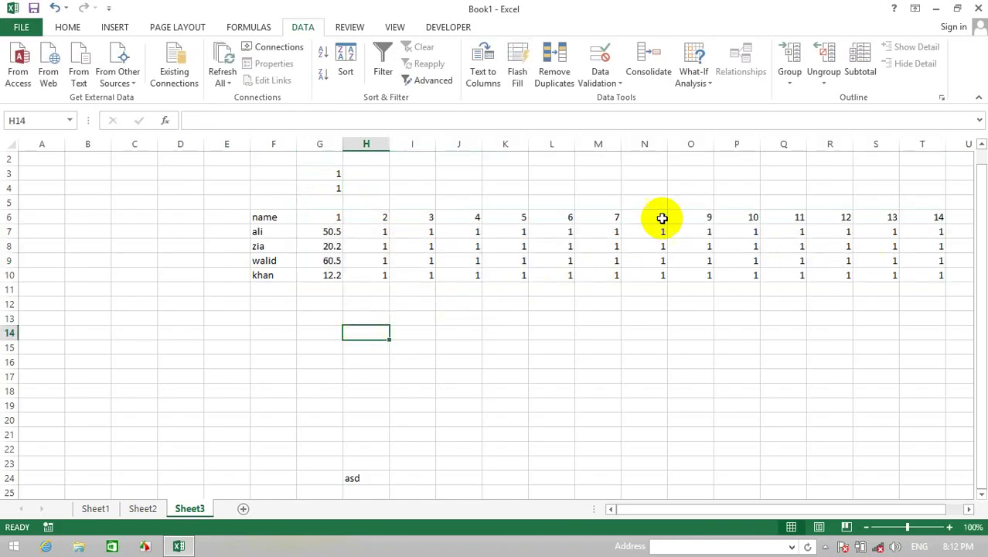
Step: Set the formula in corner cell G6 to =G3*G4 so the data table multiplies its two input cells
click(329, 219)
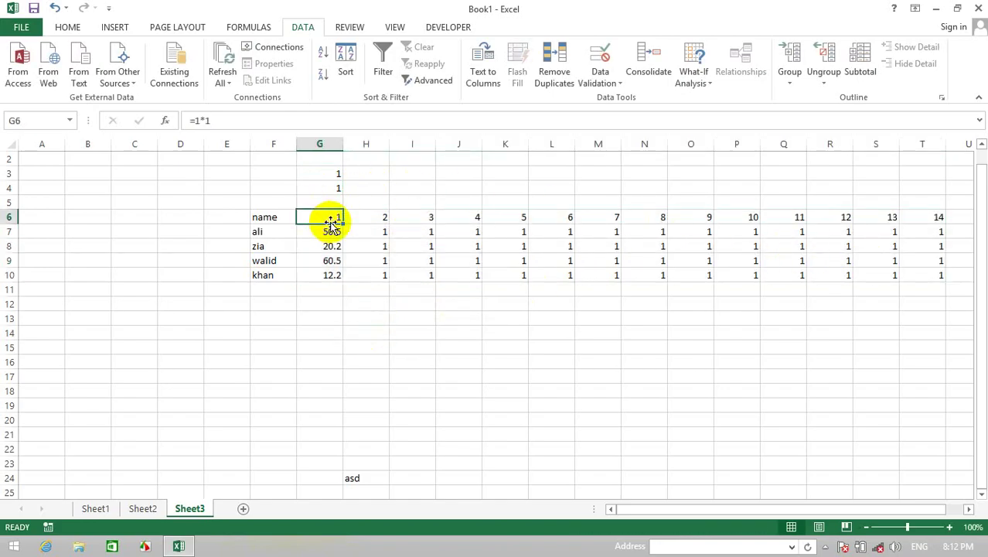
text(=)
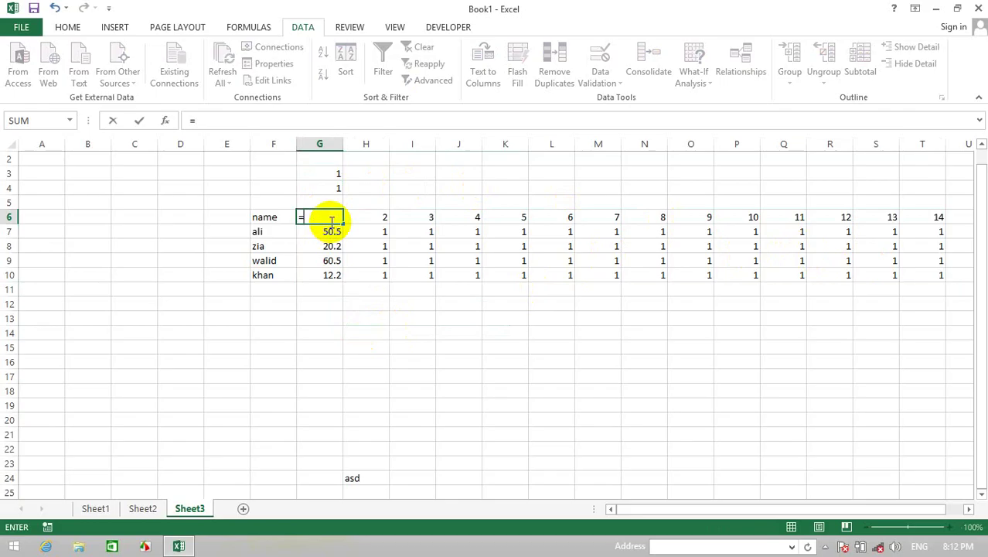
click(328, 173)
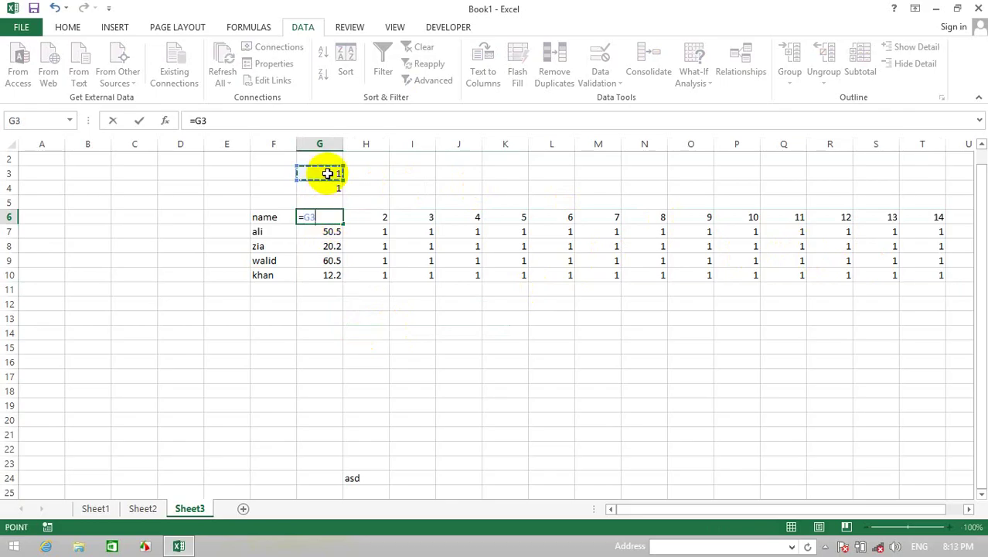
text(-)
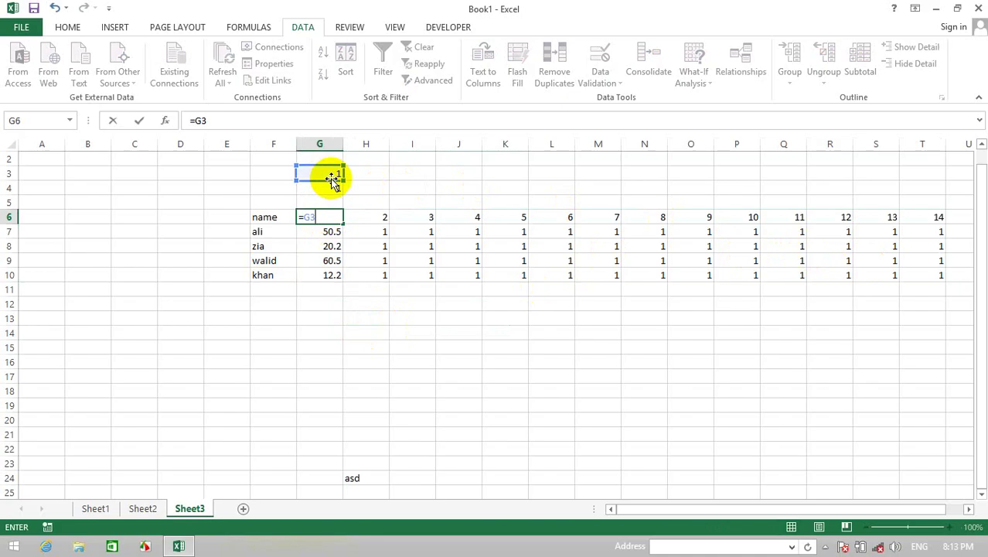
text(*)
click(338, 191)
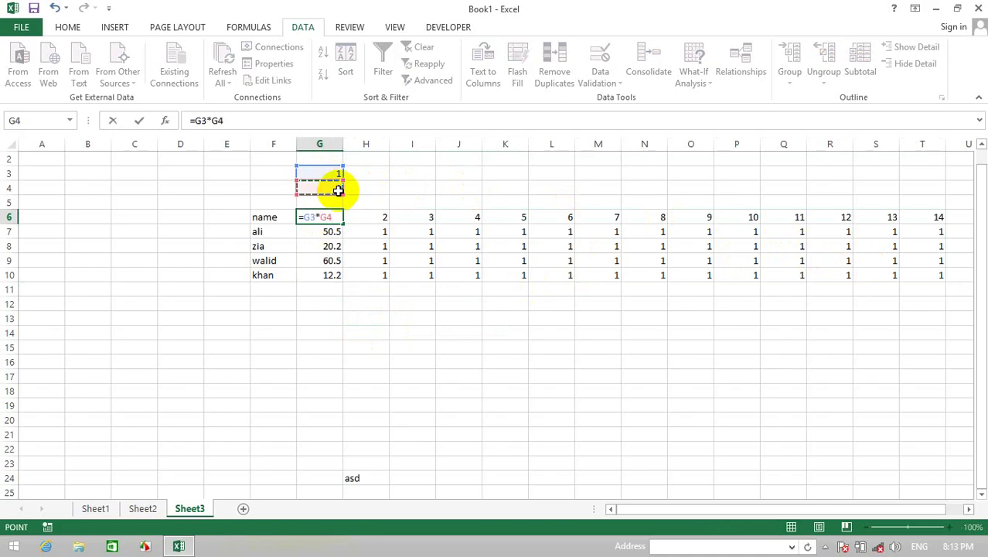
key(Return)
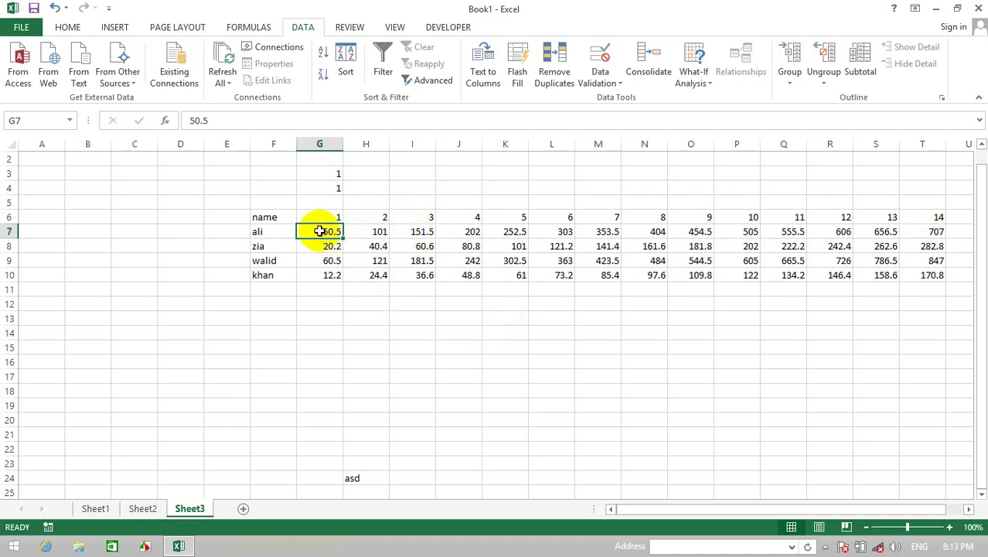
Step: Replace the values in G7 to G10 with 20, 55, 44 and 777
text(20)
key(Return)
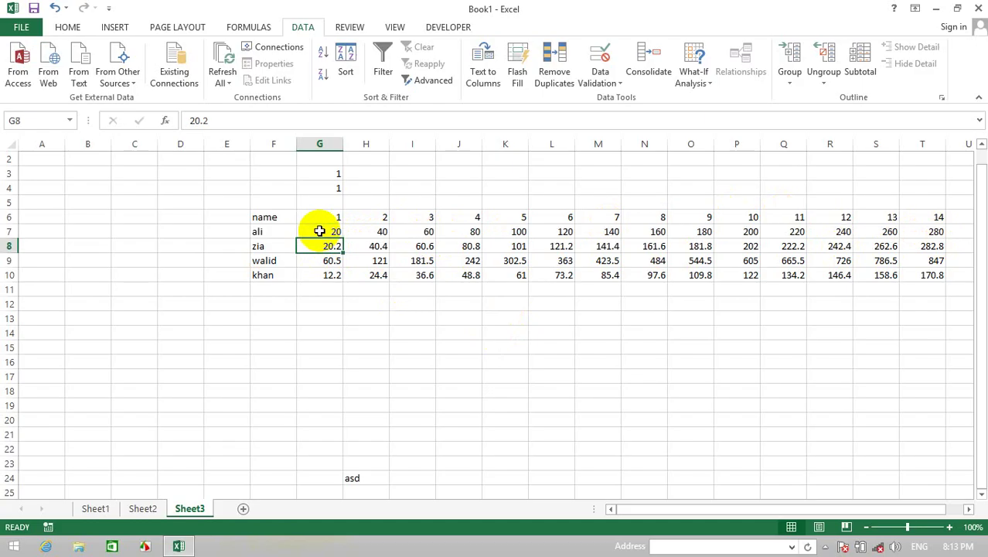
text(55)
key(Return)
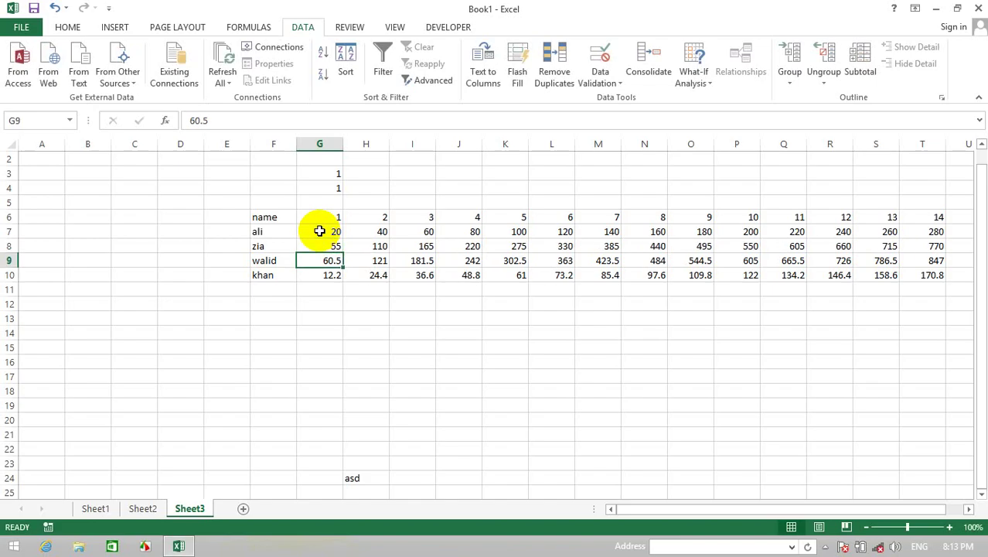
text(44)
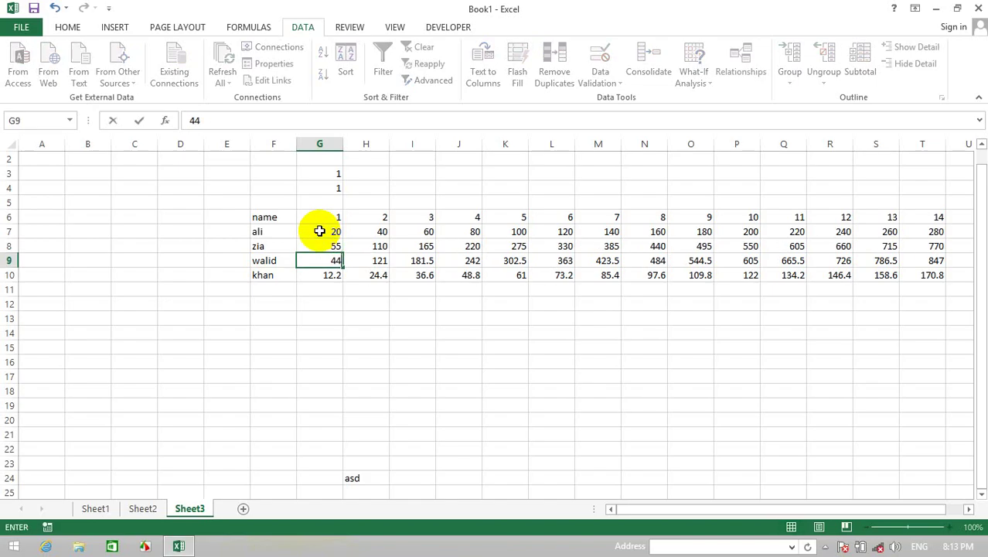
key(Return)
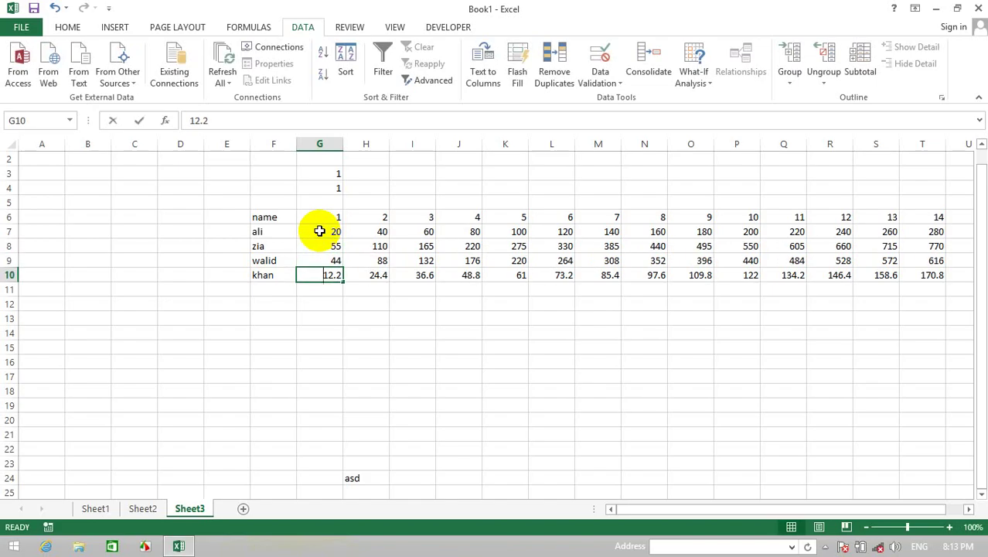
text(777)
key(Return)
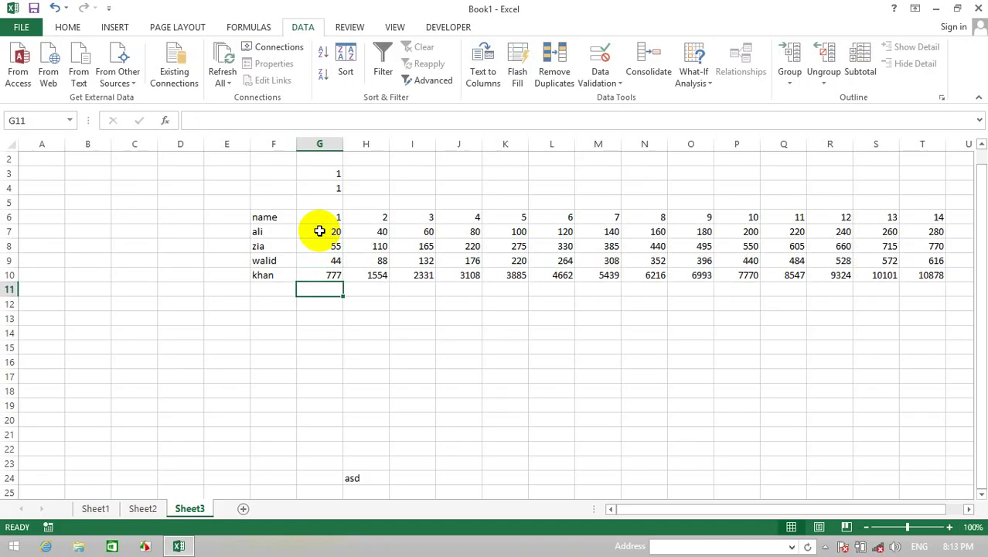
Step: Set cell G8 to 444 and cell G7 to 1000
click(331, 247)
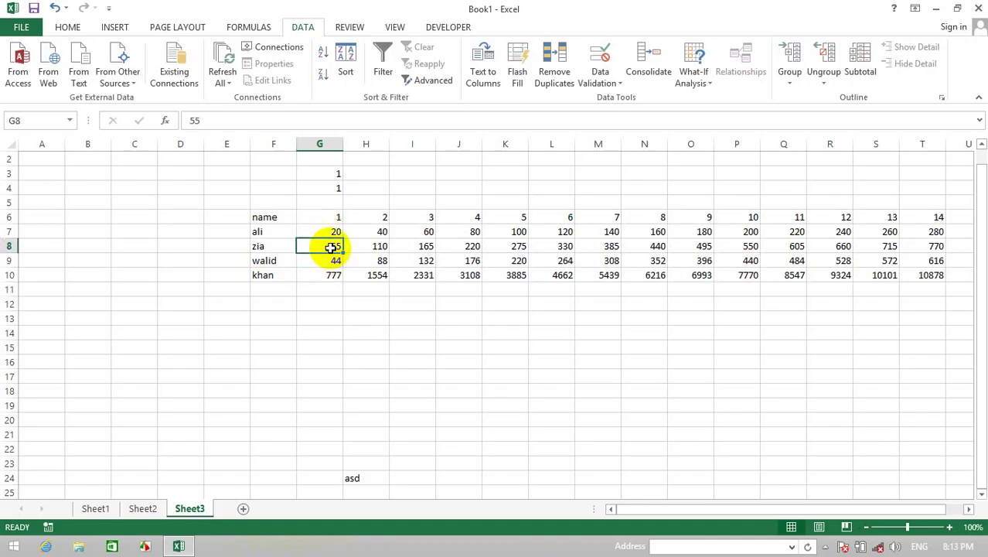
text(444)
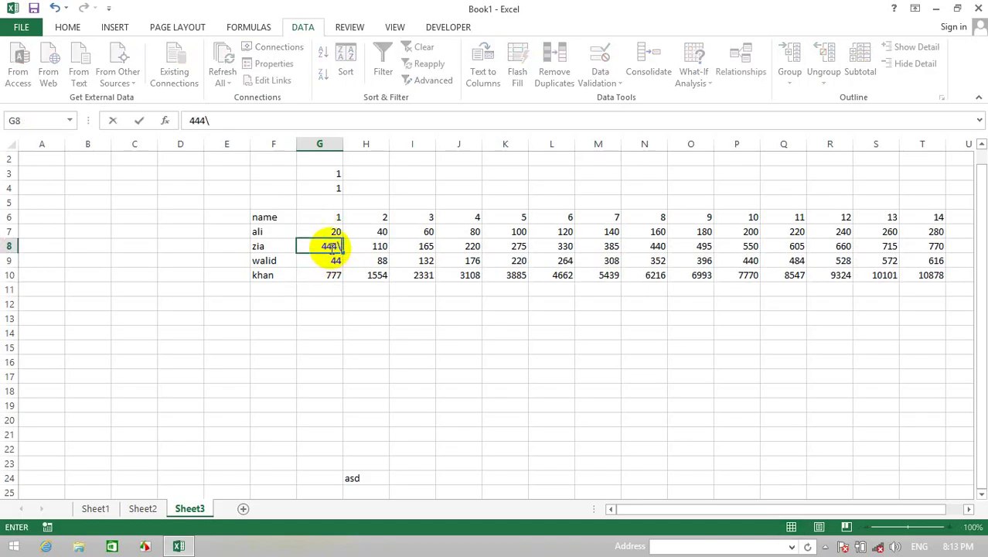
text(\)
key(BackSpace)
key(Return)
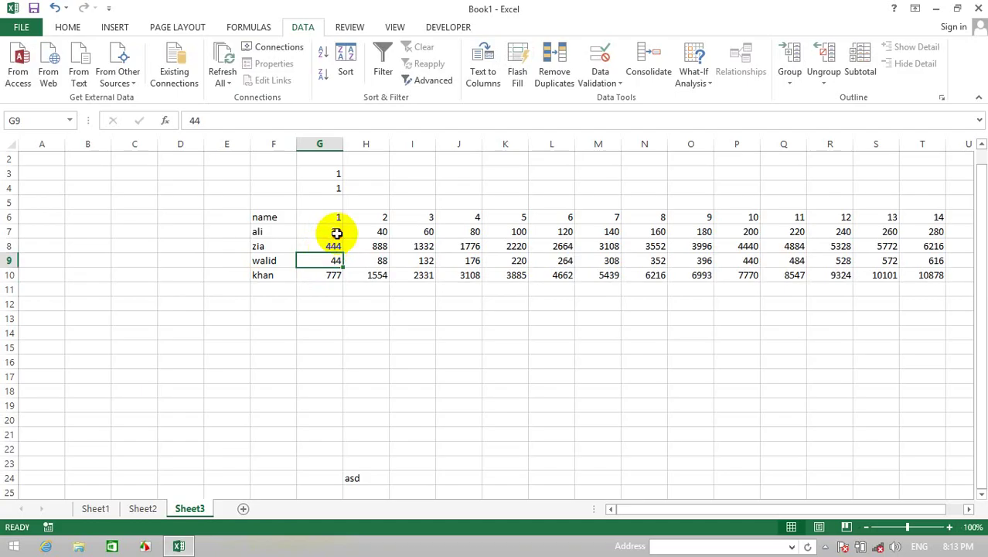
click(337, 231)
text(1000)
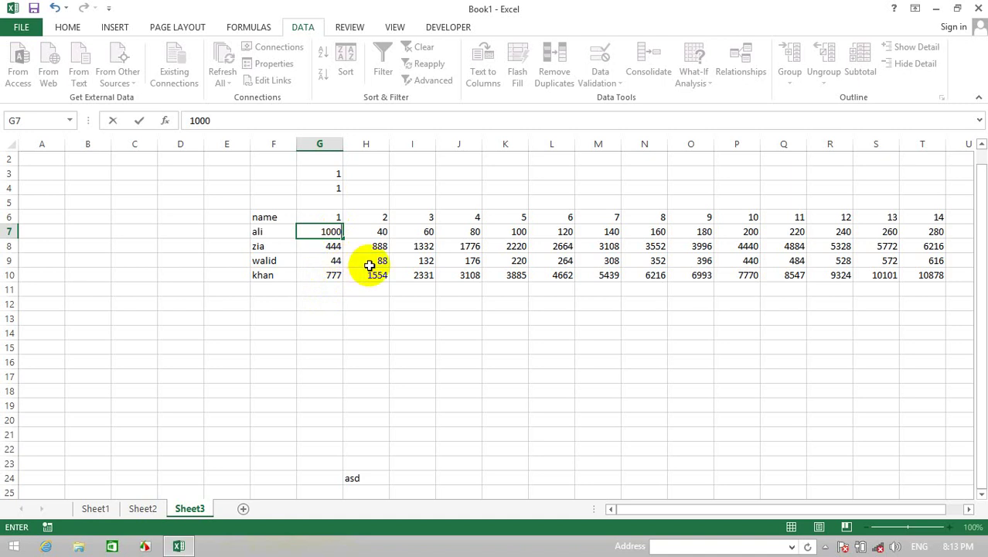
key(Return)
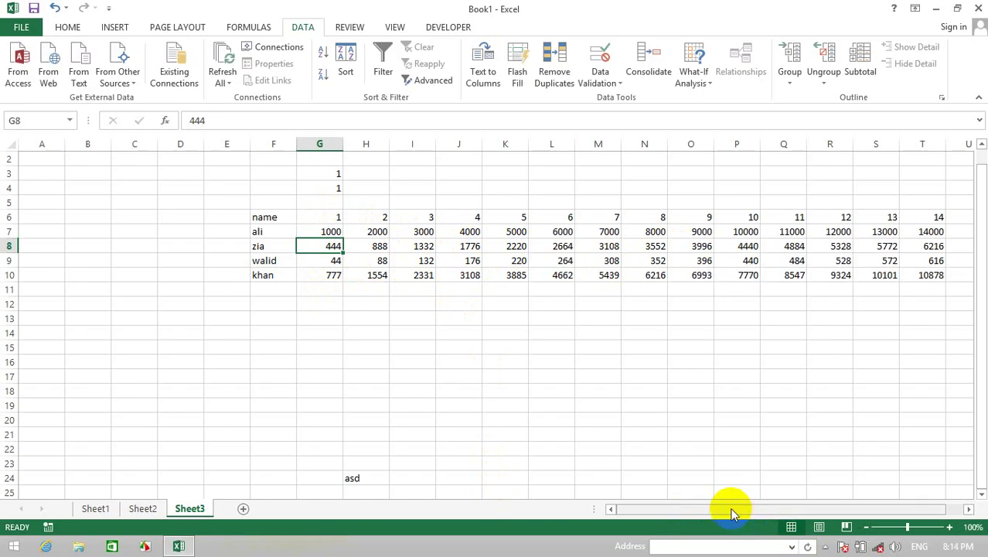
Step: Try selecting the current array from cell E14 on Sheet2 with Go To Special, and return to Sheet3
drag(732, 511, 812, 514)
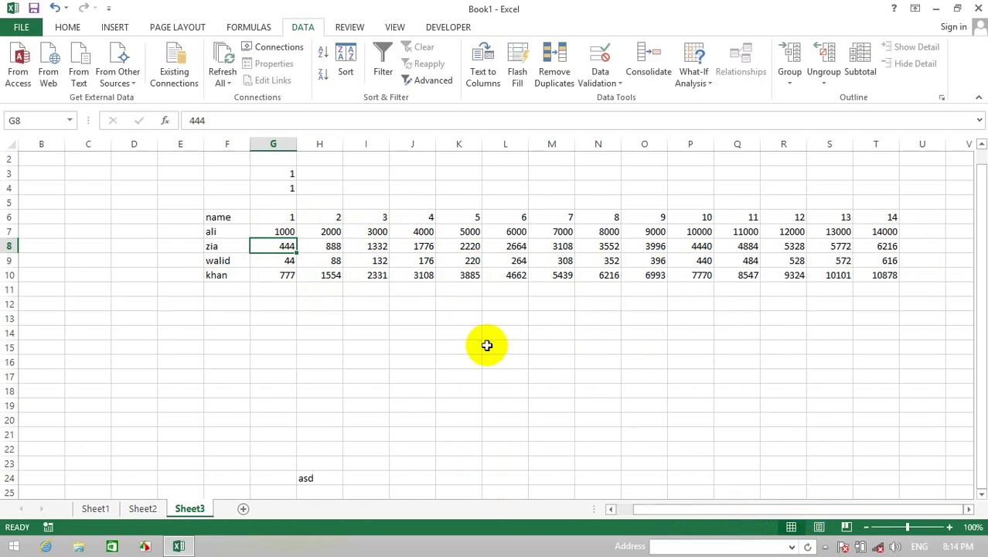
click(142, 508)
click(229, 347)
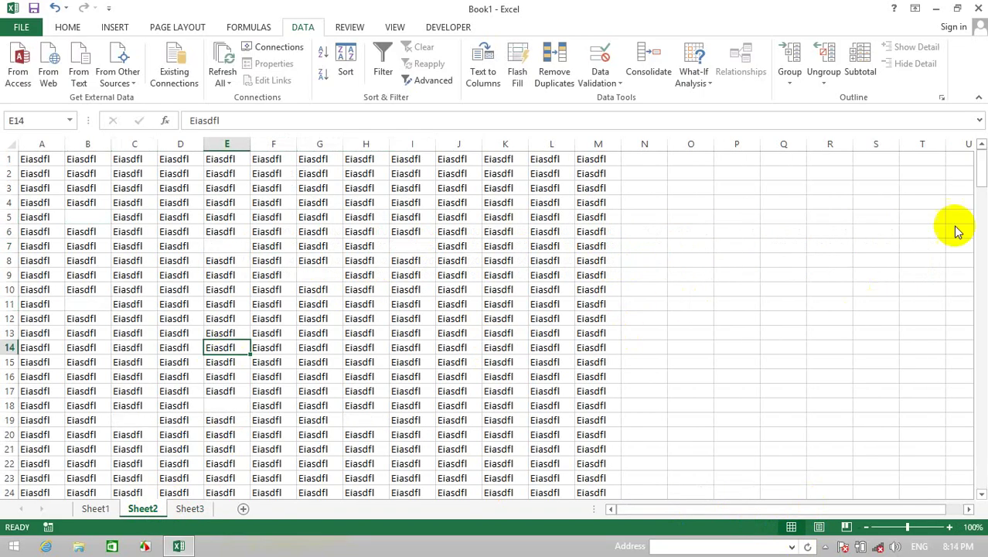
click(65, 30)
click(923, 66)
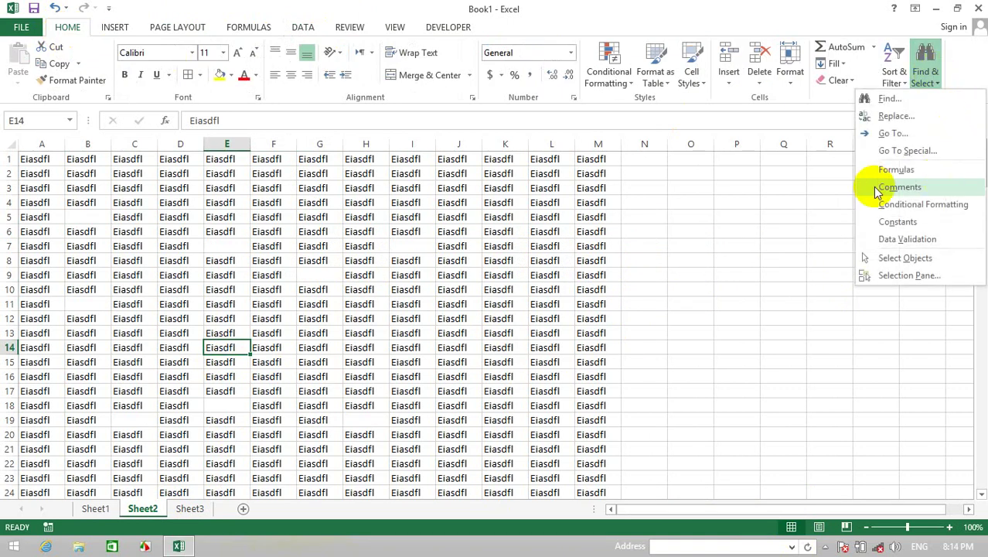
click(933, 150)
click(376, 321)
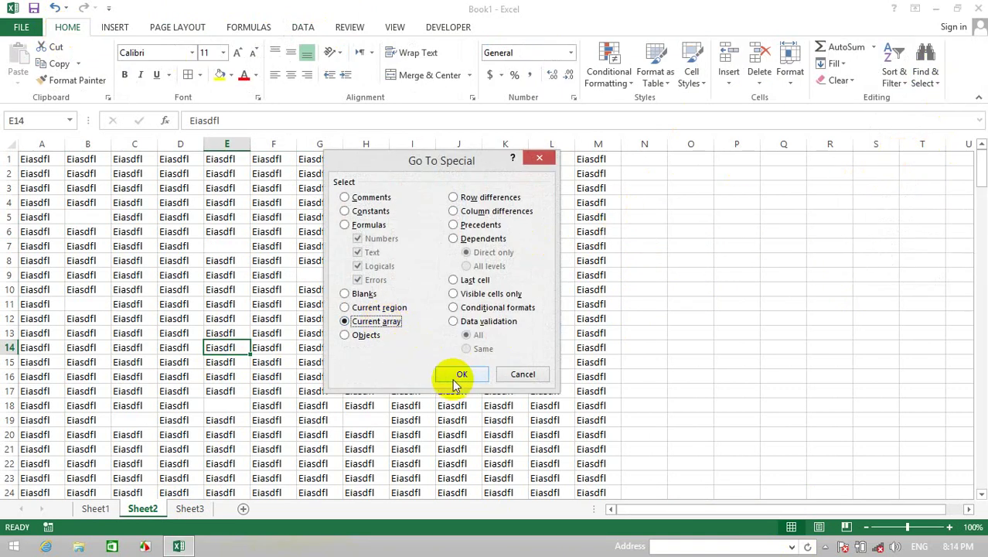
click(461, 374)
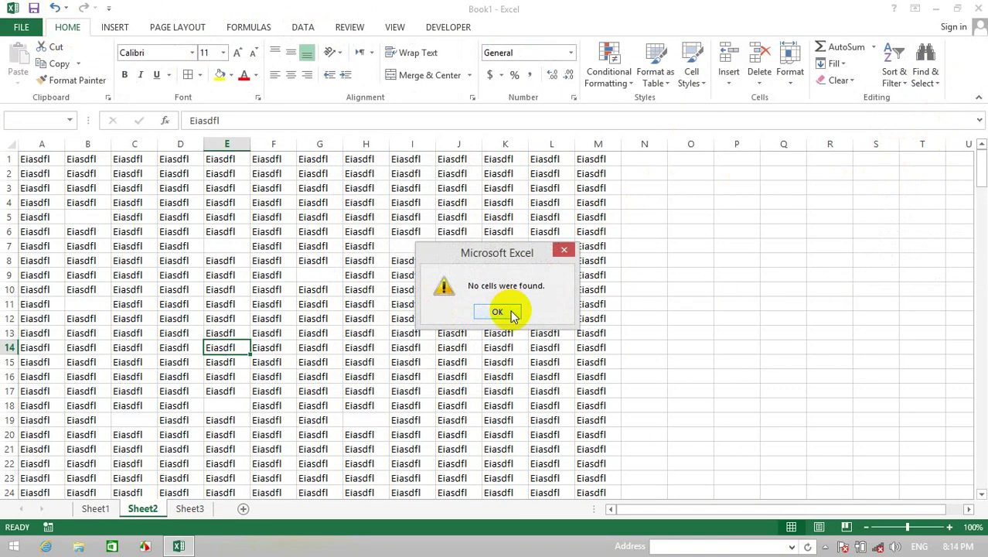
click(511, 313)
click(194, 507)
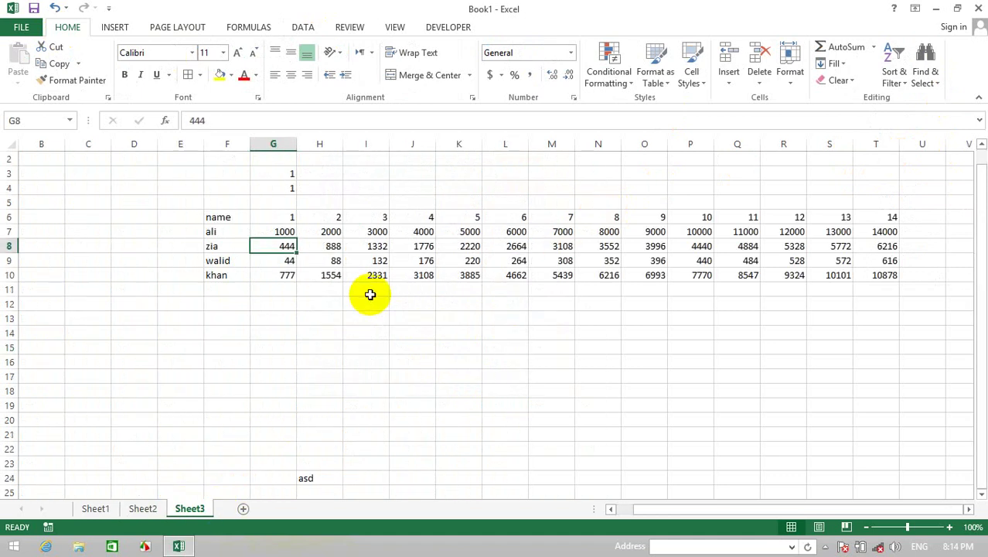
Step: Try Go To Special from the empty cell I14 below the data table
click(363, 332)
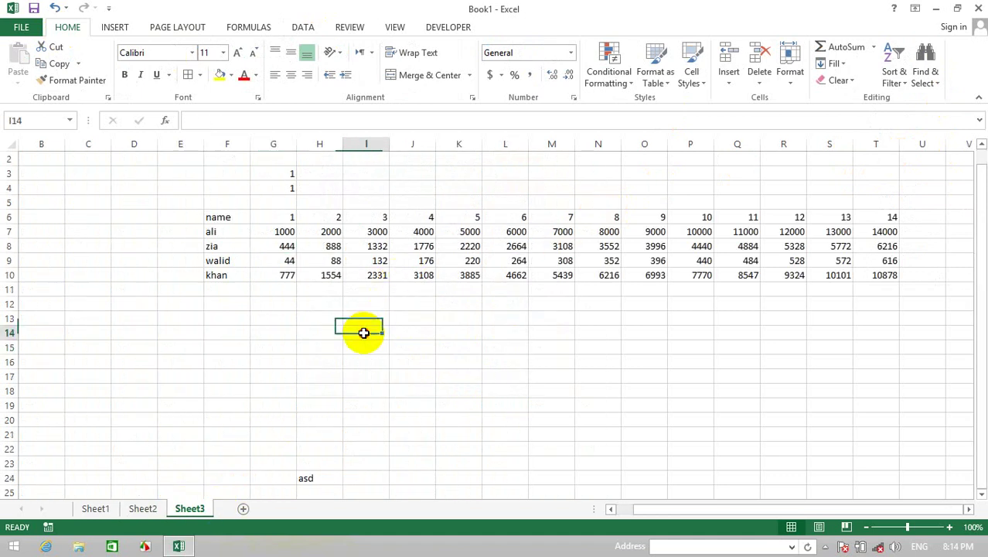
click(917, 74)
click(902, 147)
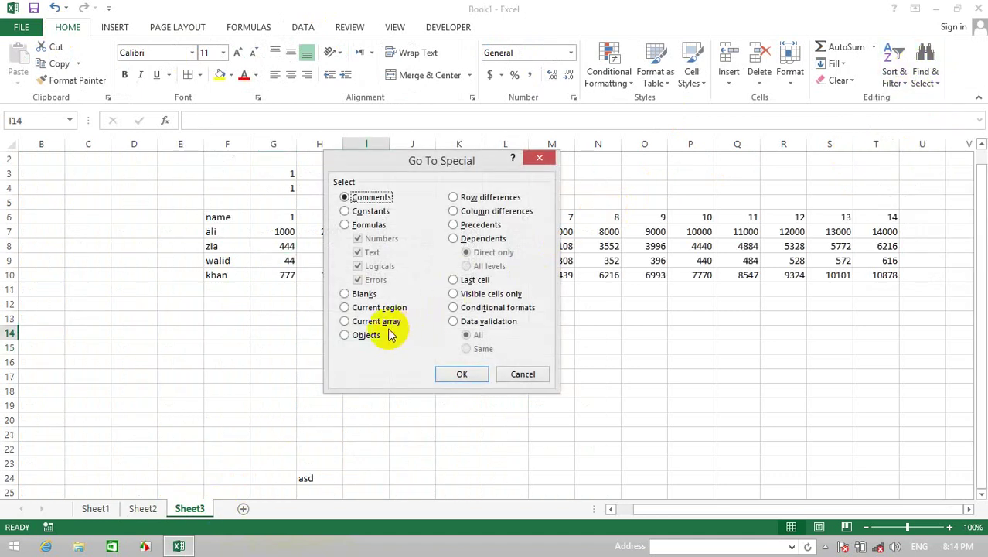
click(462, 373)
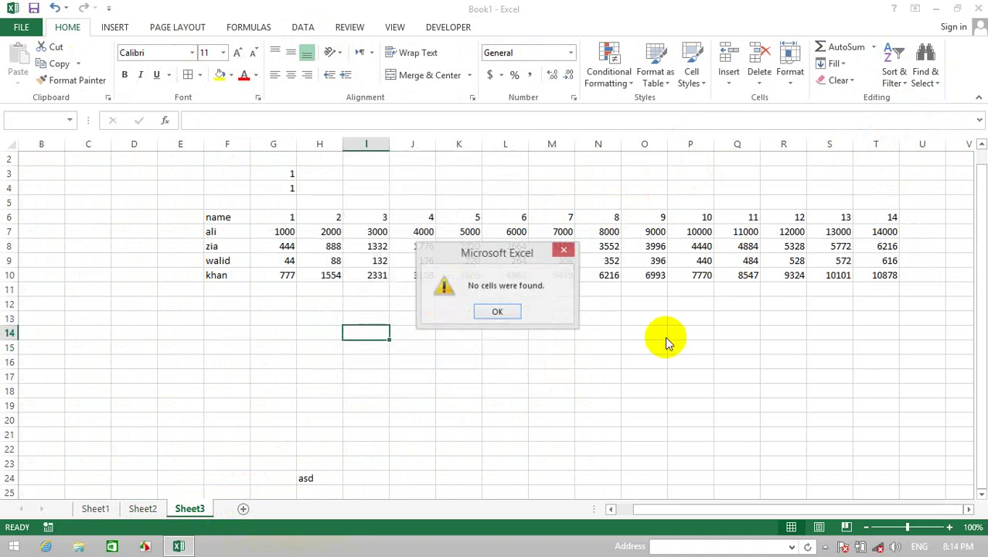
click(495, 313)
Step: Select the current array of the data table with Go To Special, starting from cell J10
click(416, 274)
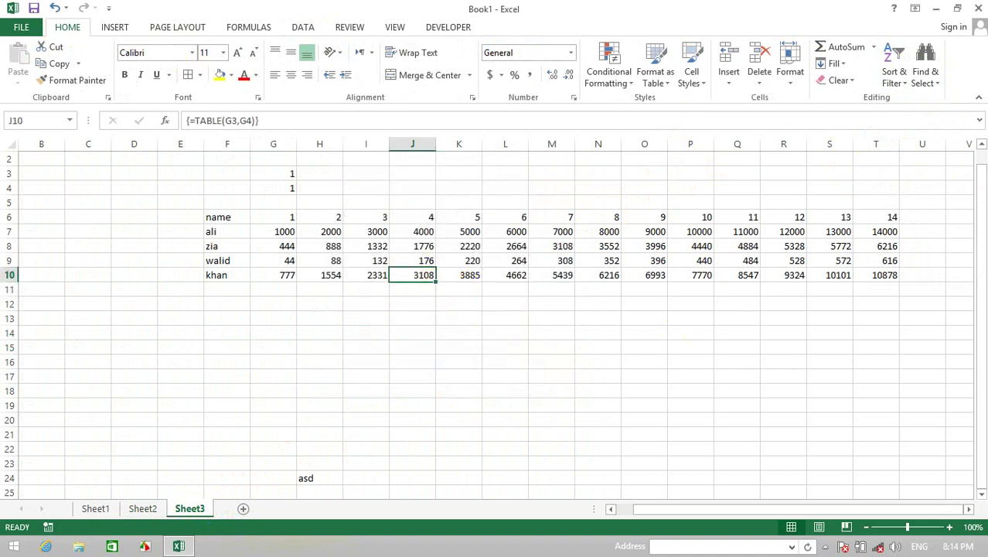
click(924, 74)
click(904, 150)
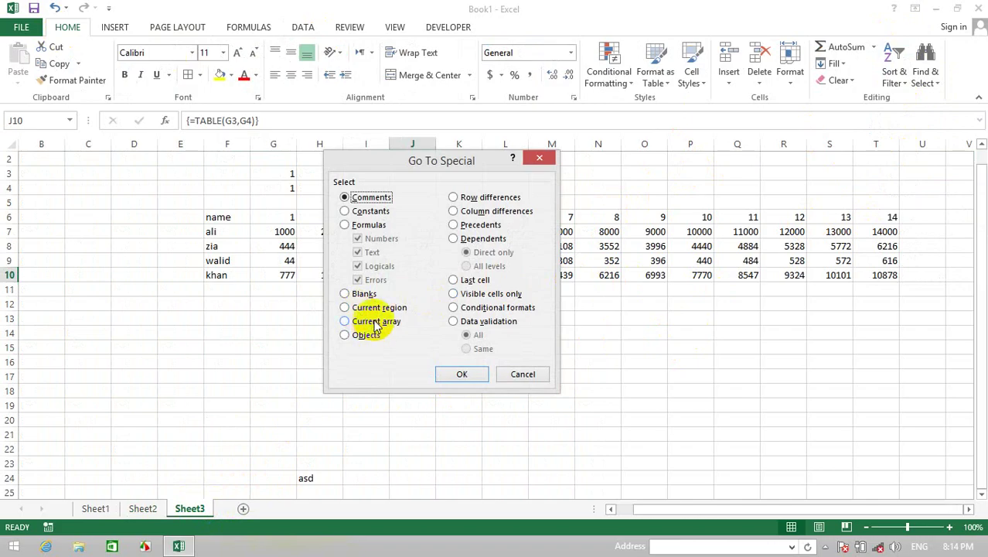
click(376, 323)
click(462, 373)
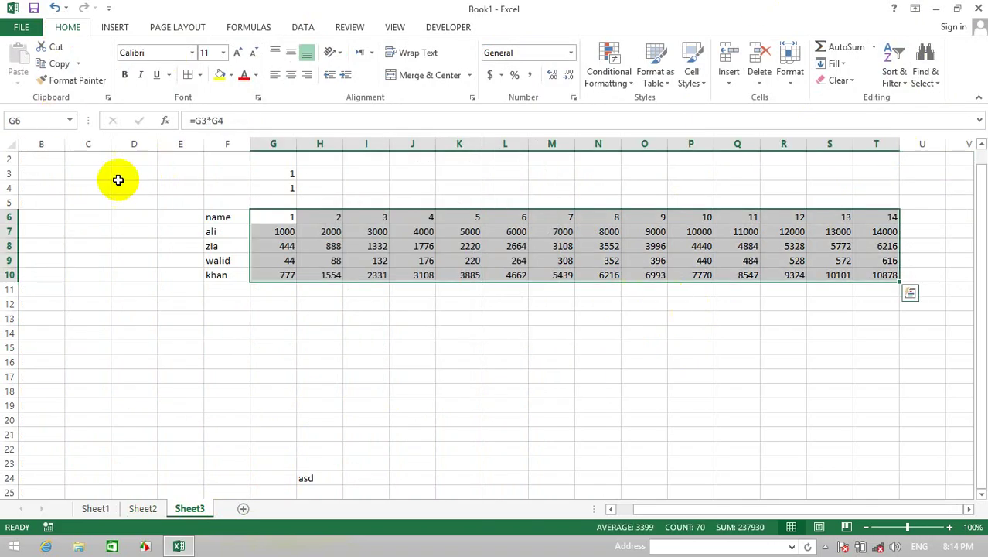
click(195, 316)
click(927, 83)
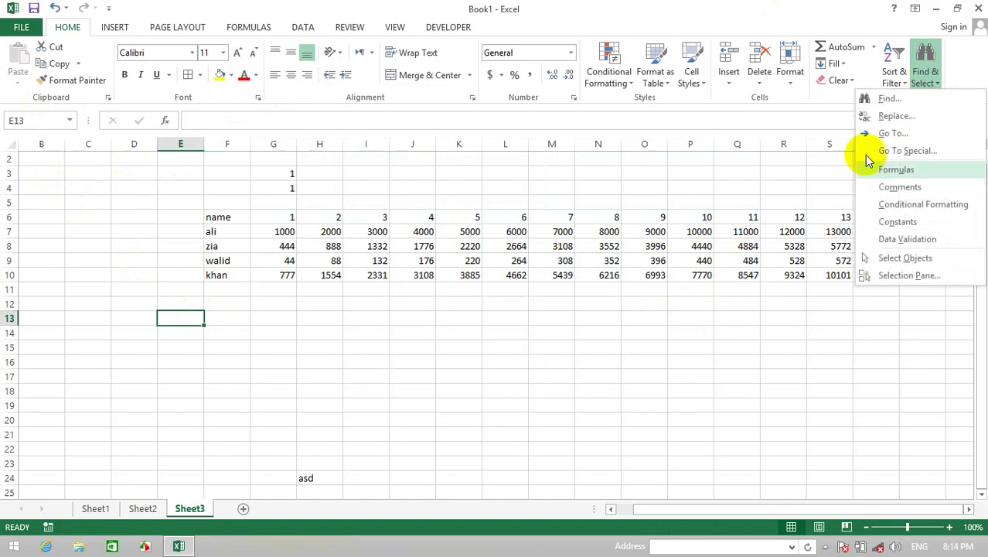
click(870, 150)
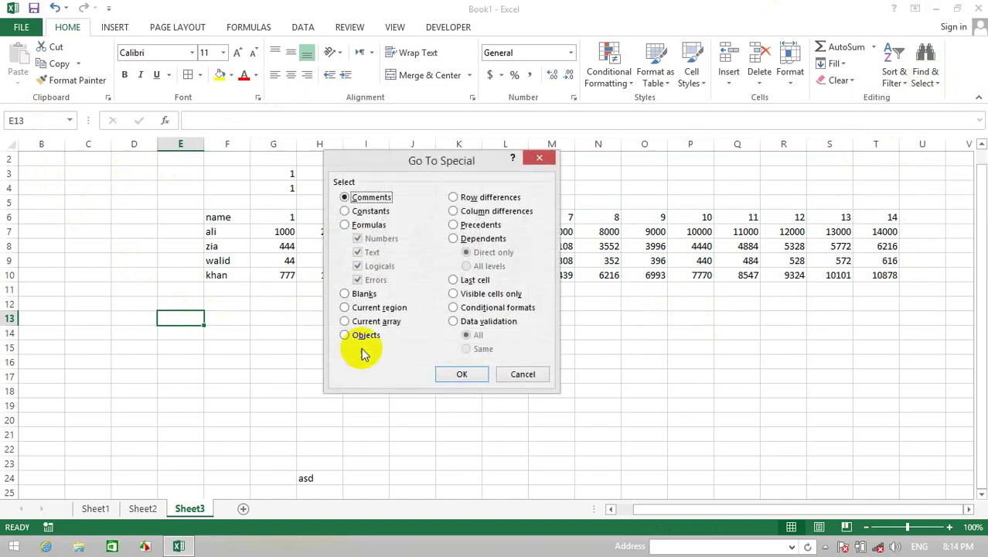
click(522, 373)
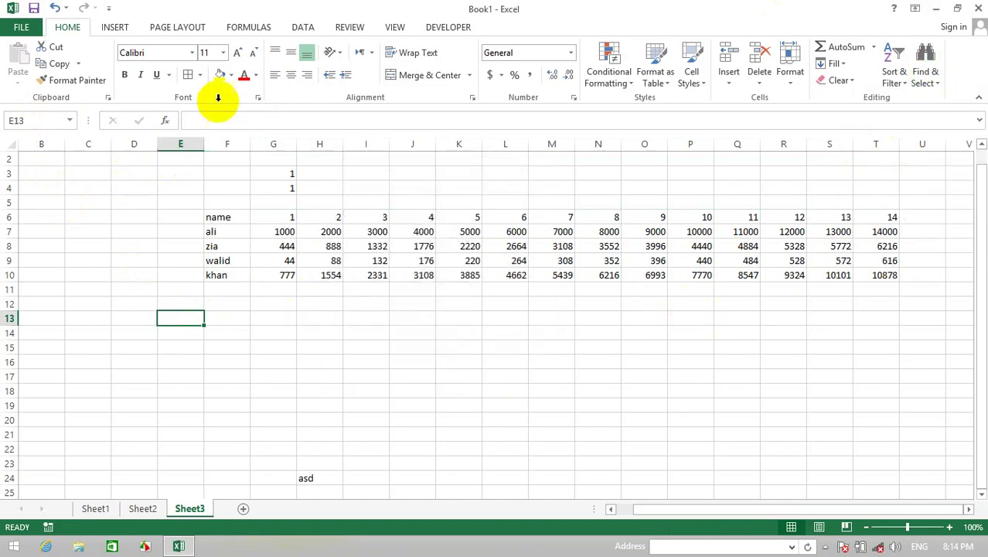
Step: Draw an oval about 1.26" high and 1.8" wide below the data table, across columns D to G and rows 11 to 17
click(120, 27)
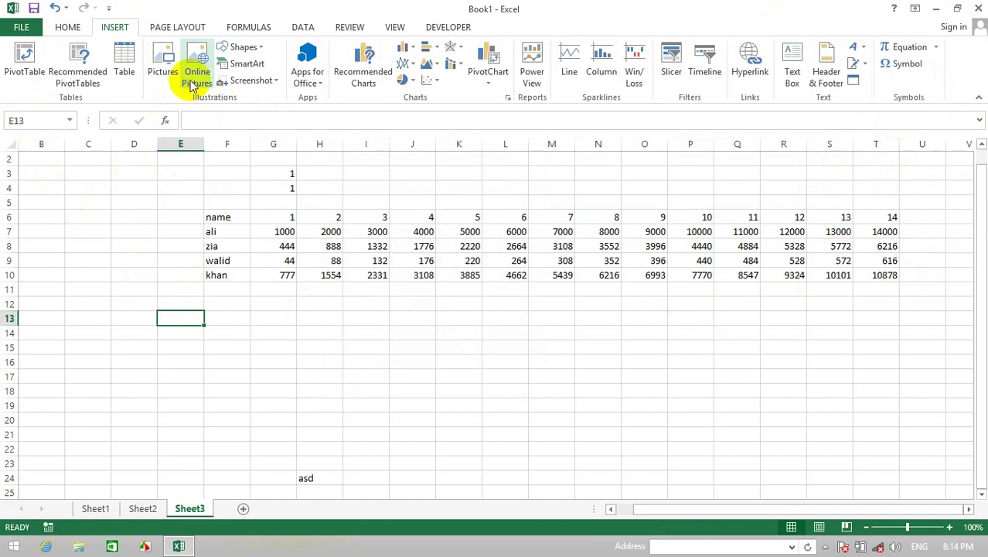
click(241, 47)
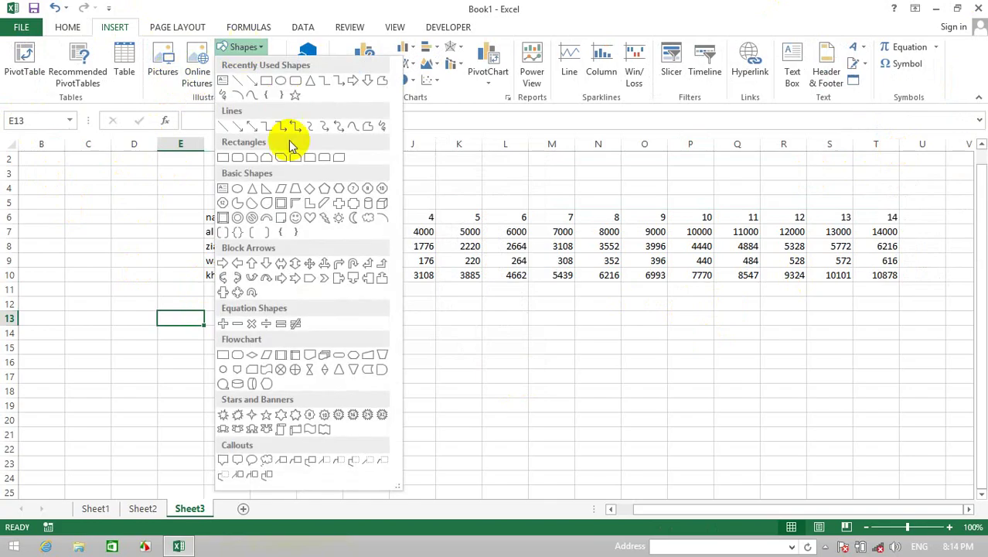
click(280, 80)
drag(128, 291, 253, 379)
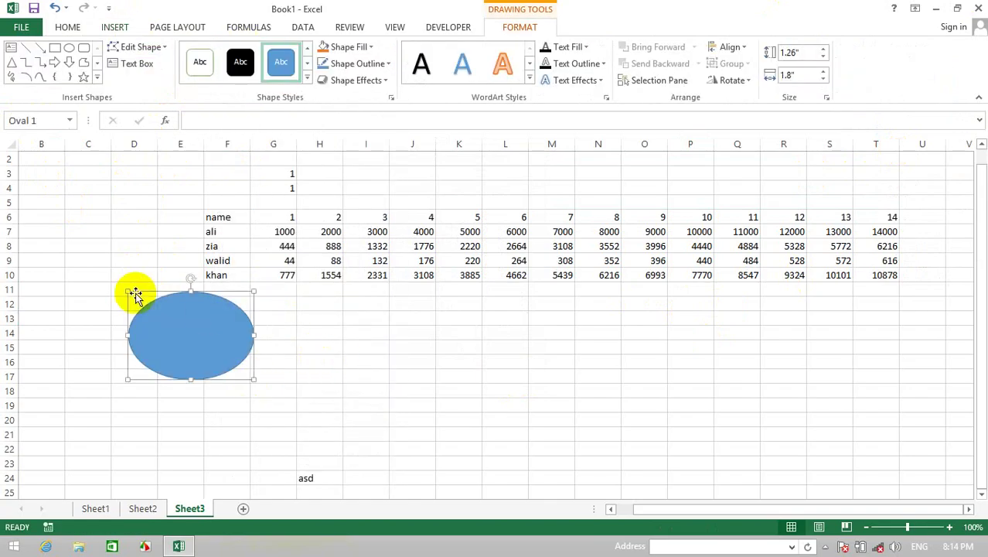
Step: Copy the oval to around K17 to M22, and duplicate both ovals farther along the sheet to make four
drag(153, 311, 457, 391)
ctrl+click(223, 333)
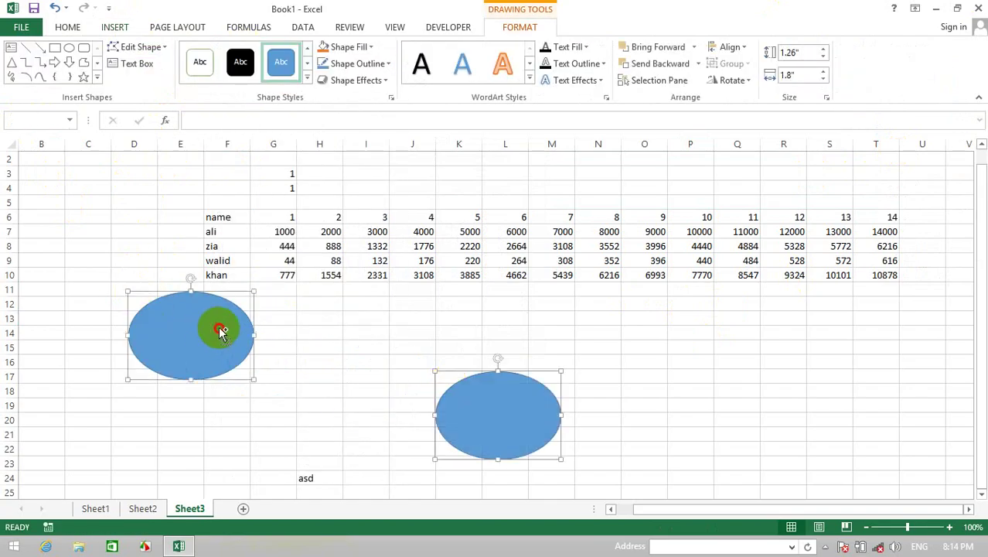
drag(223, 333, 408, 333)
click(690, 290)
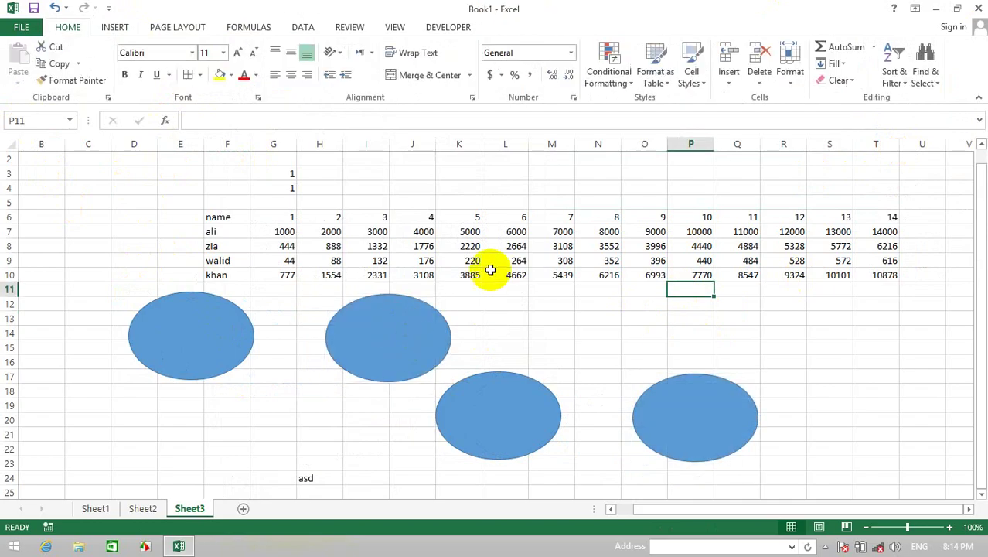
Step: Select all the ovals on the sheet using the Objects option of Go To Special
click(925, 77)
click(903, 150)
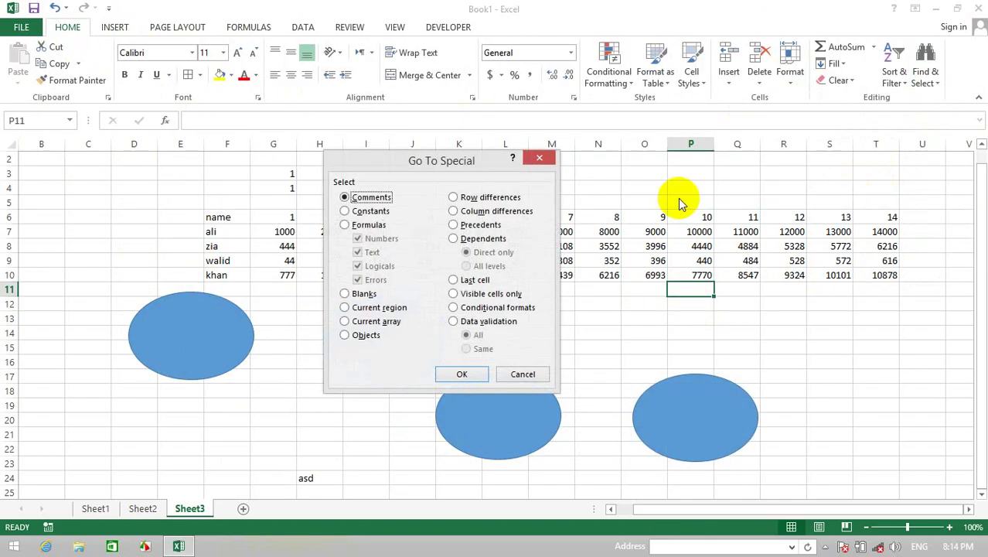
click(363, 340)
click(458, 372)
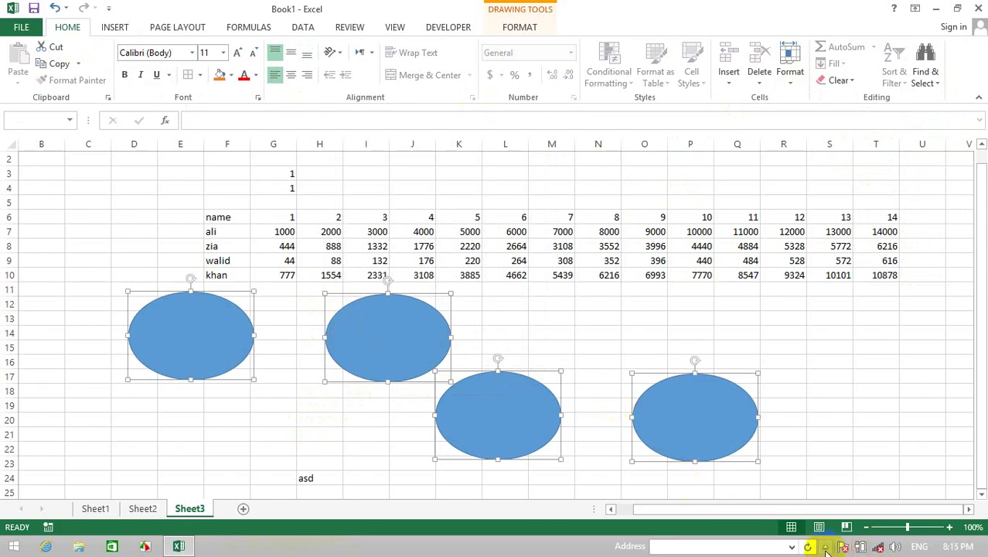
click(926, 66)
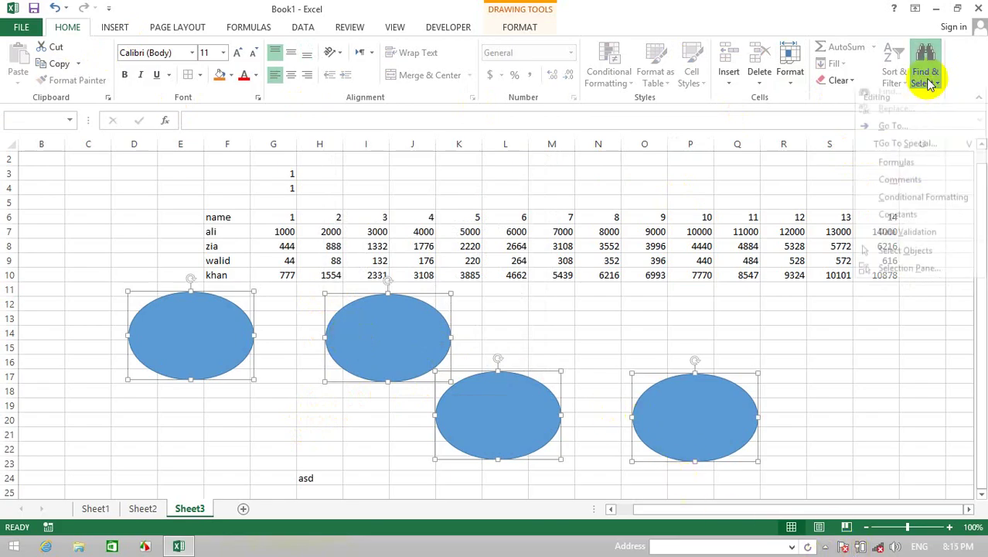
click(926, 150)
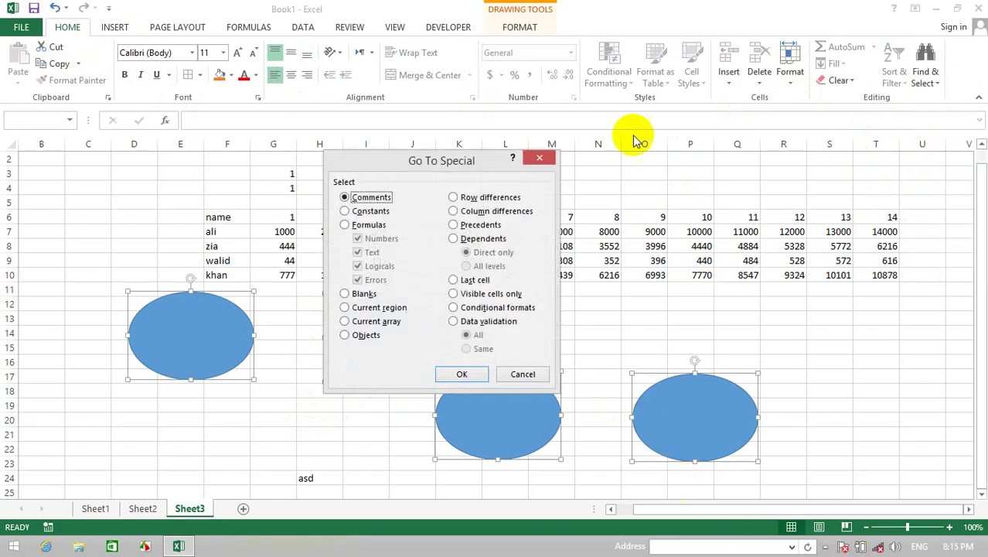
click(524, 374)
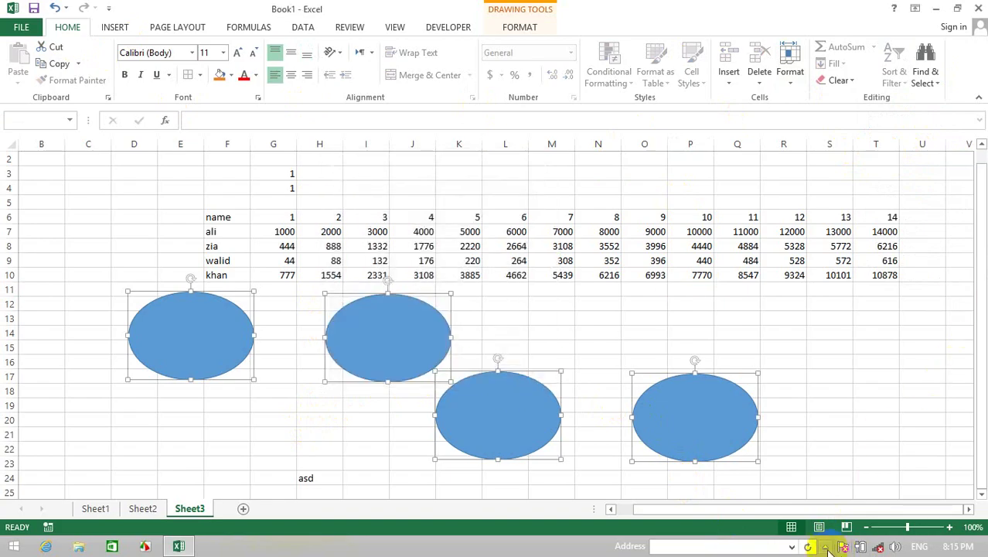